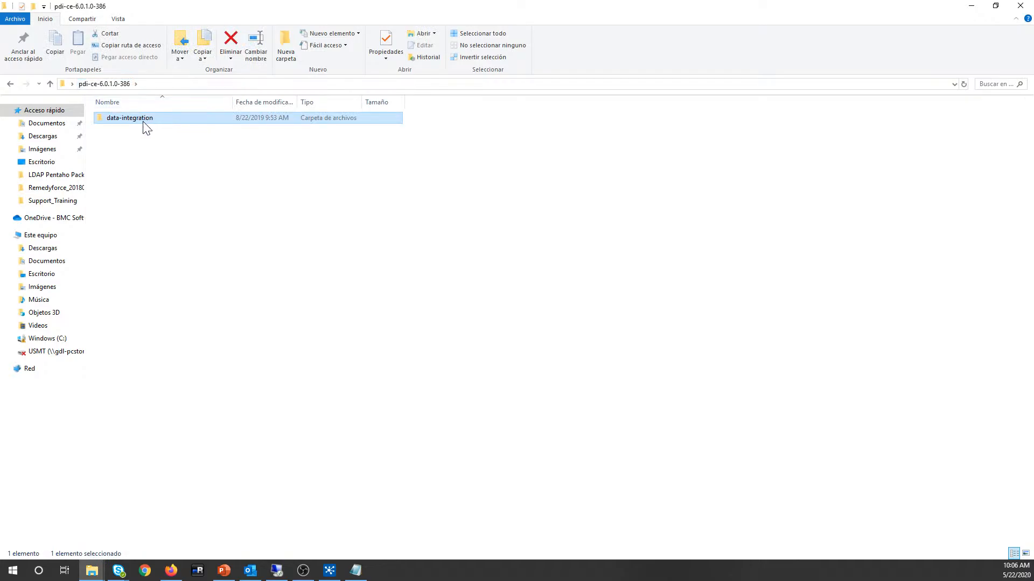
Step: Open the data-integration folder inside pdi-ce-6.0.1.0-386 from the desktop and minimize its window
left_click(11, 85)
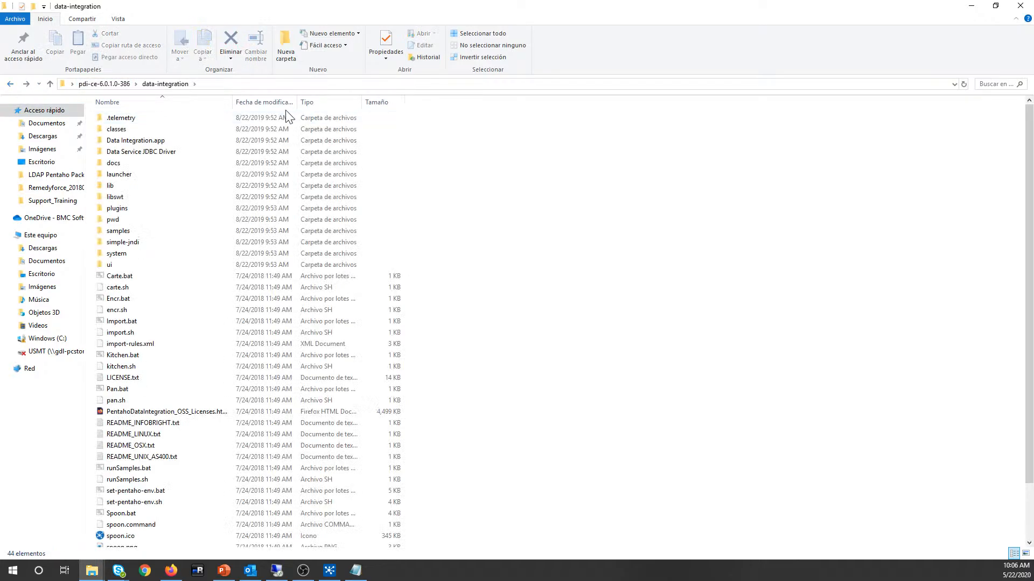
left_click(1020, 6)
double_click(511, 134)
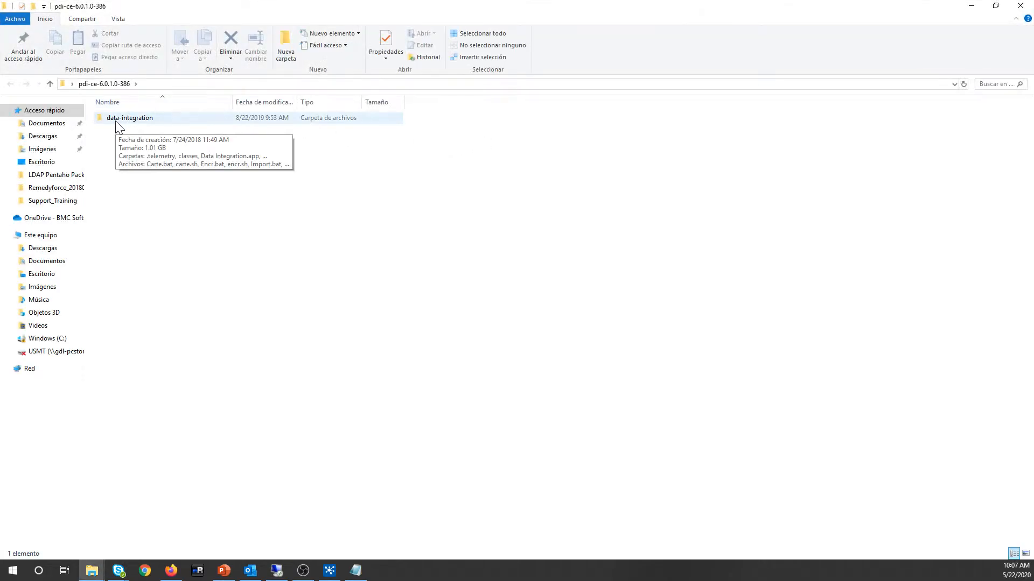
double_click(116, 122)
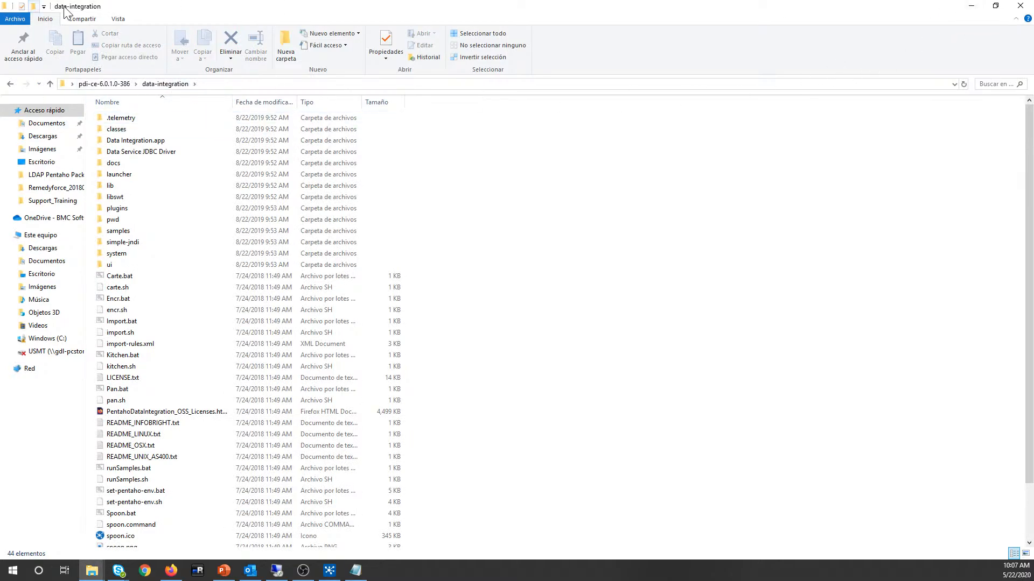
left_click(963, 8)
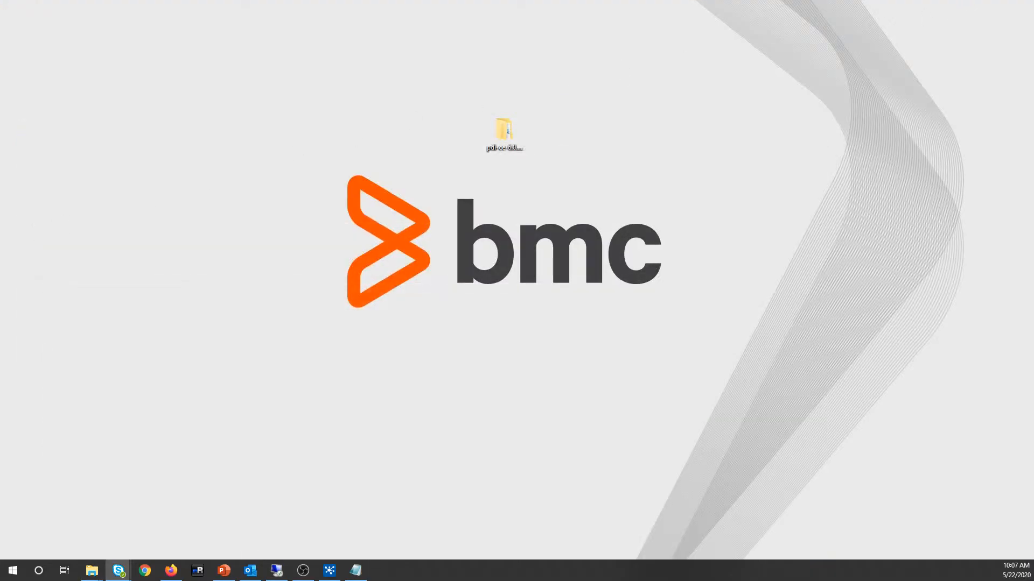
Step: Save the BMCHelixRemedyforce LDAP 2.0 With Permission Sets zip from the BMC Communities page
left_click(168, 569)
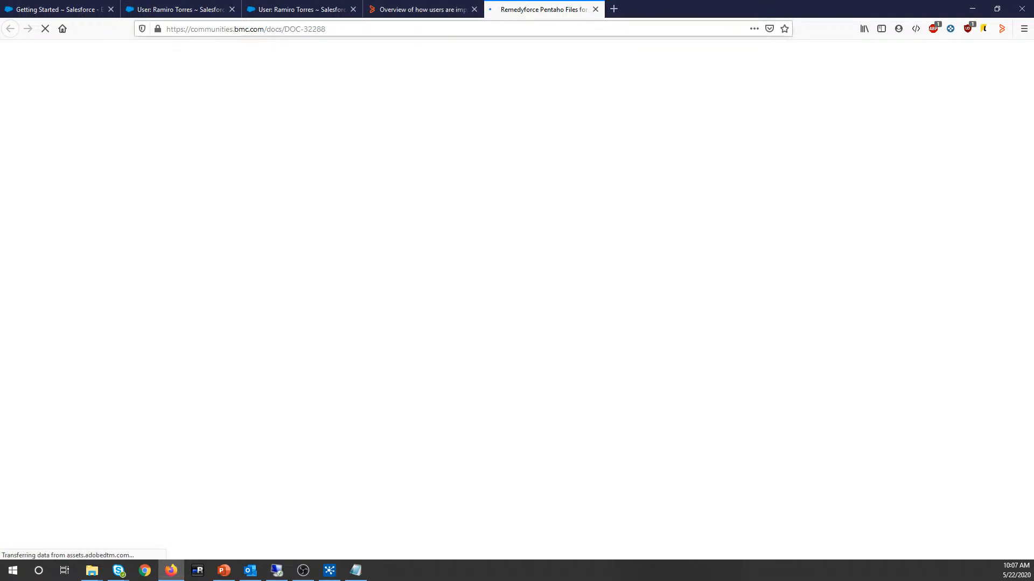
key("ctrl+l")
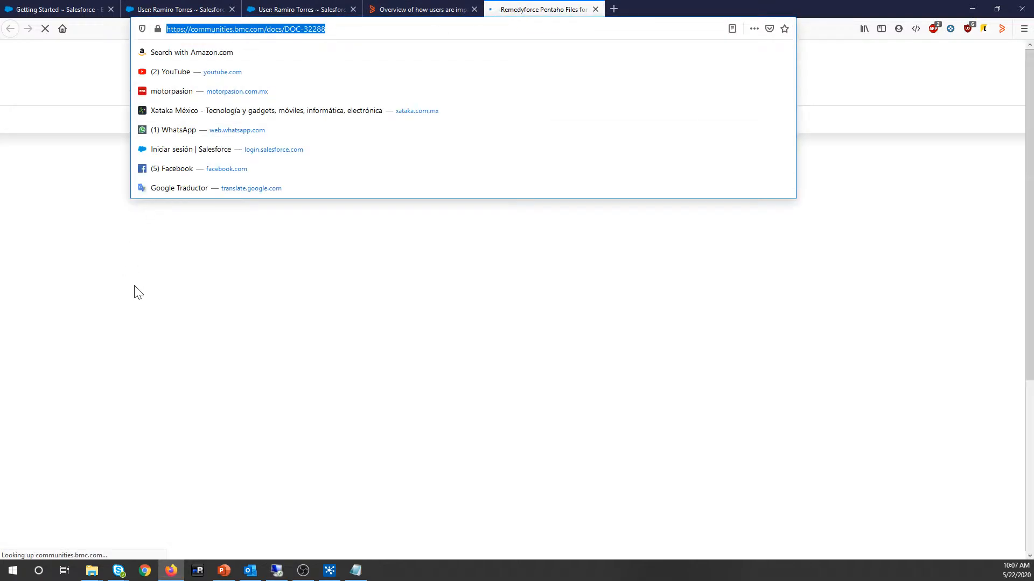
left_click(158, 310)
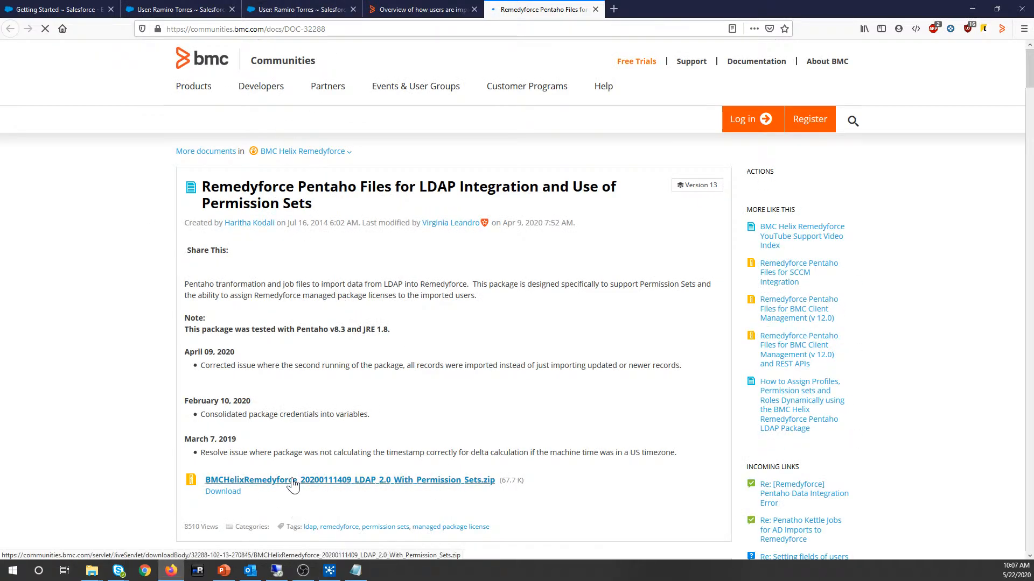
left_click(369, 491)
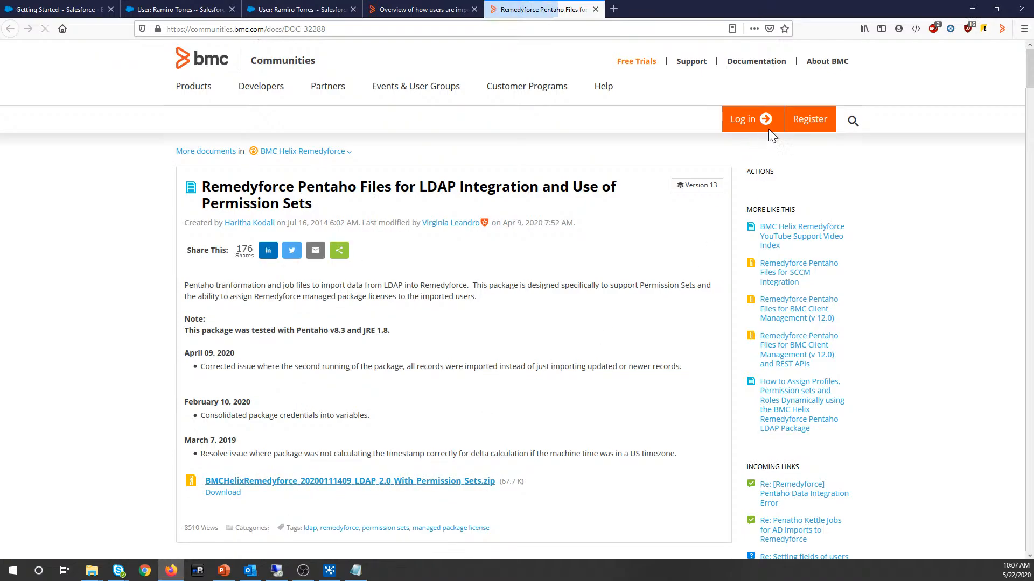
left_click(463, 300)
left_click(558, 350)
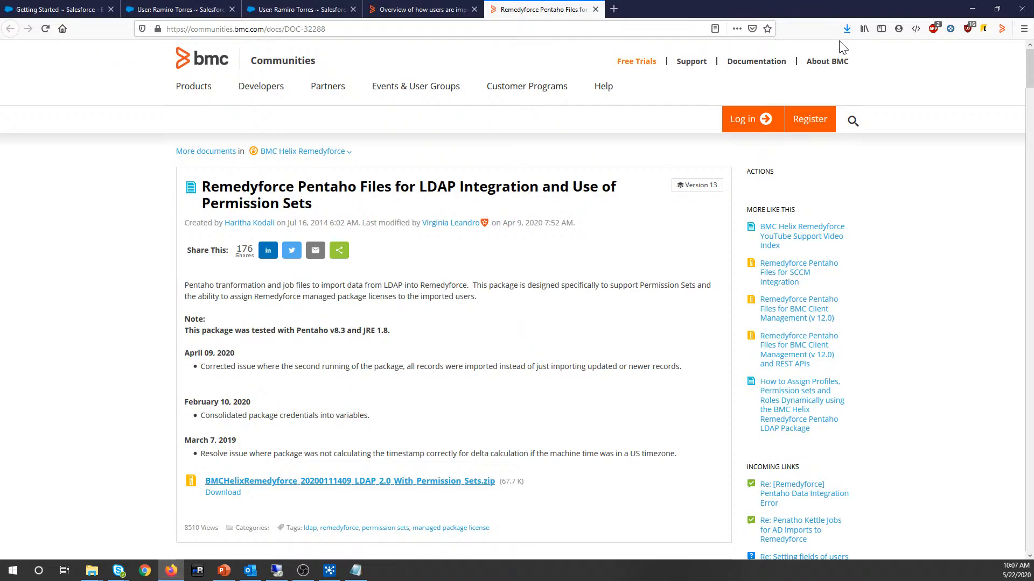
Step: Open the folder containing the downloaded zip, then minimize it and the browser
left_click(847, 29)
left_click_drag(702, 55, 450, 203)
left_click(604, 350)
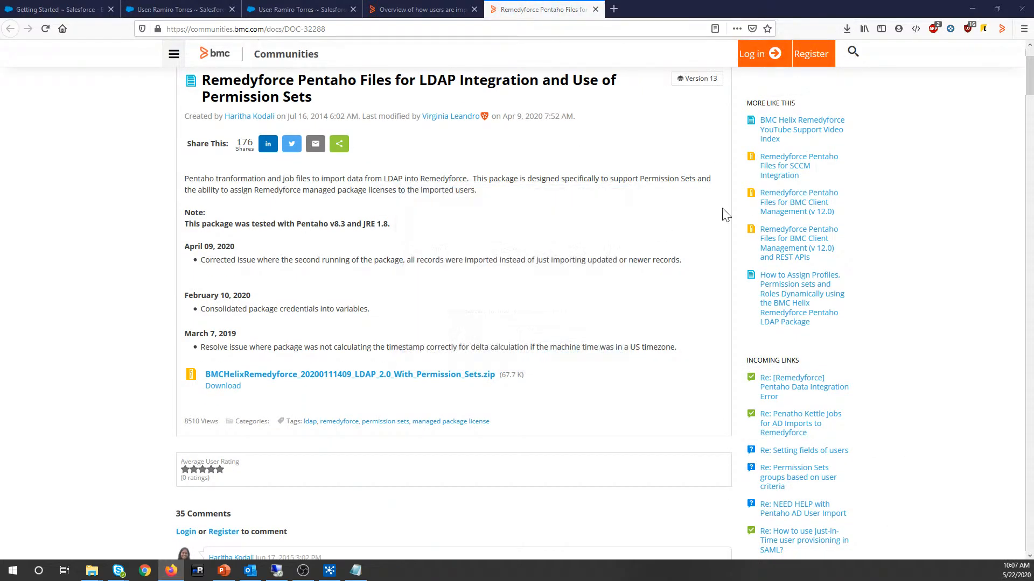
left_click(847, 29)
left_click(839, 56)
left_click(970, 12)
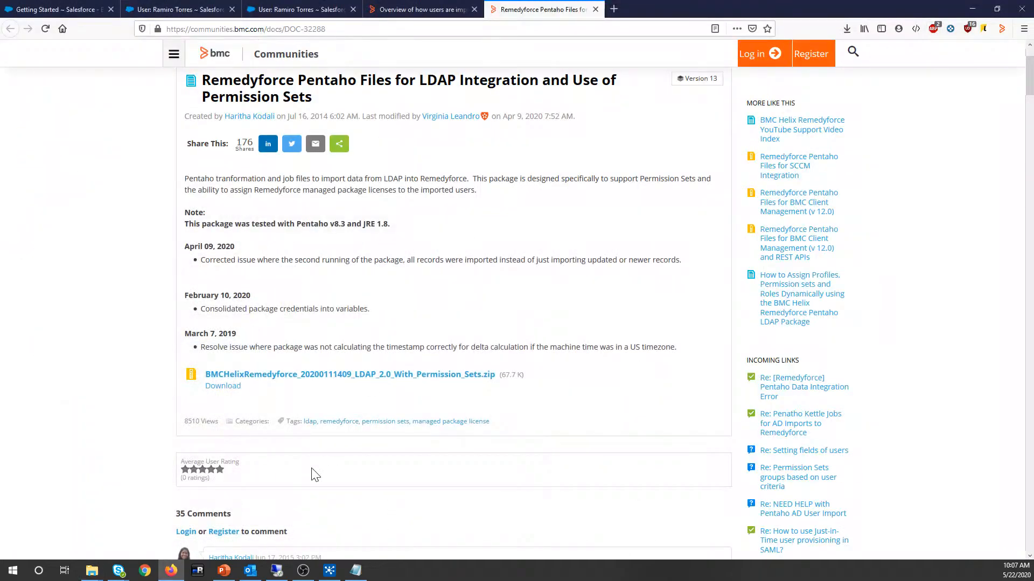
left_click(972, 9)
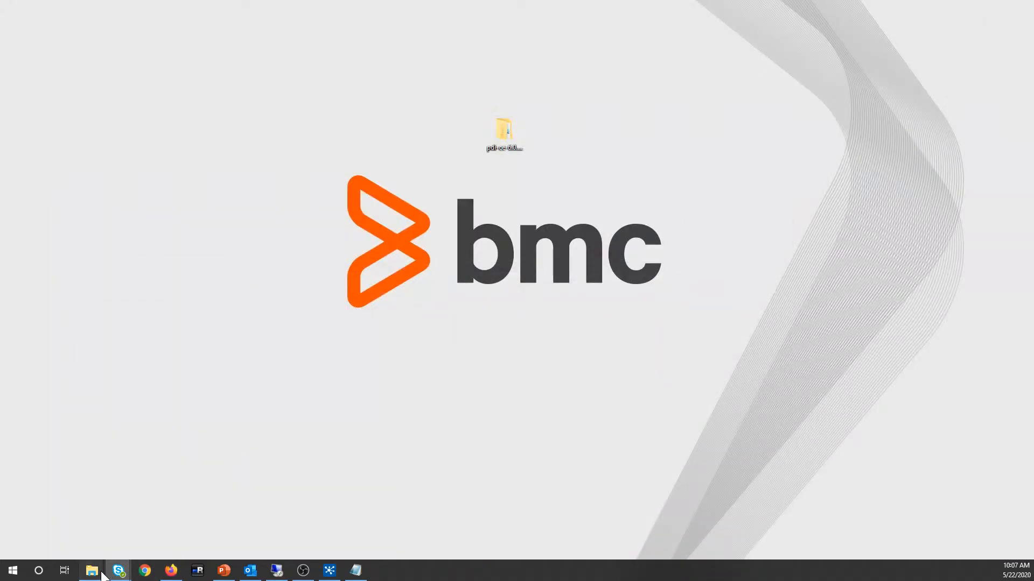
Step: Move the downloaded LDAP permission-sets zip from Descargas onto the desktop
mouse_move(99, 572)
left_click(205, 509)
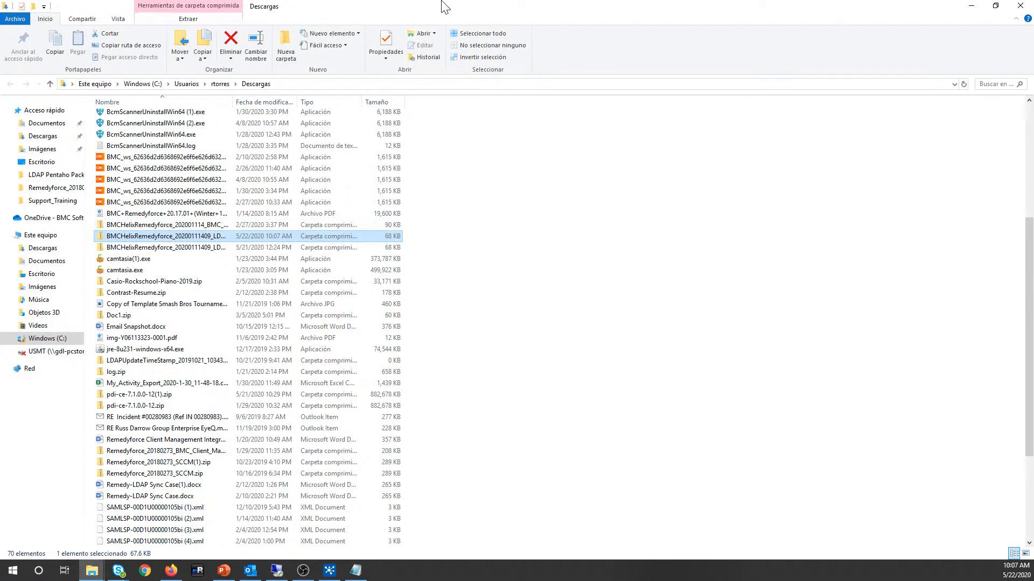
left_click_drag(443, 4, 0, 447)
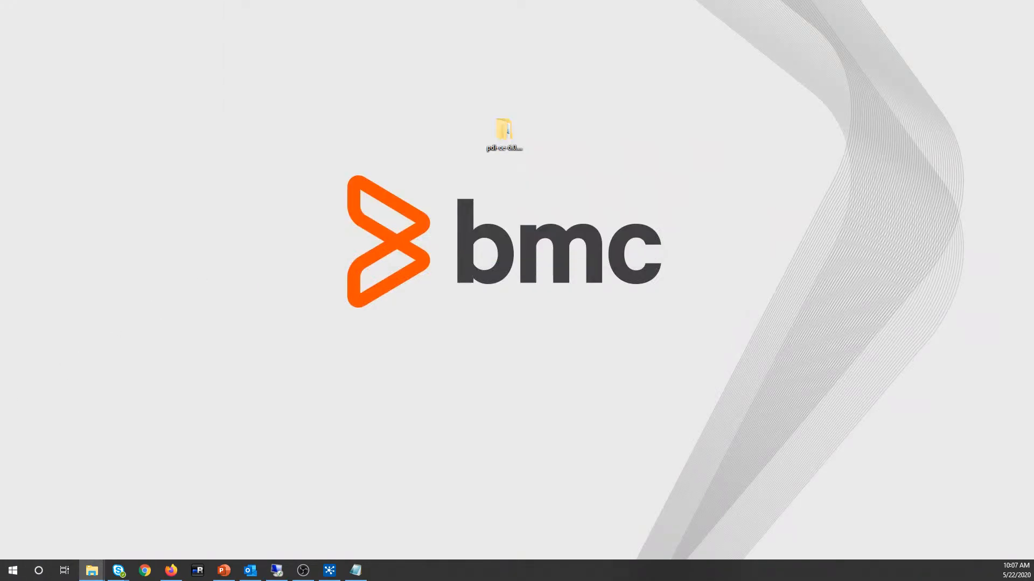
left_click_drag(0, 293, 415, 154)
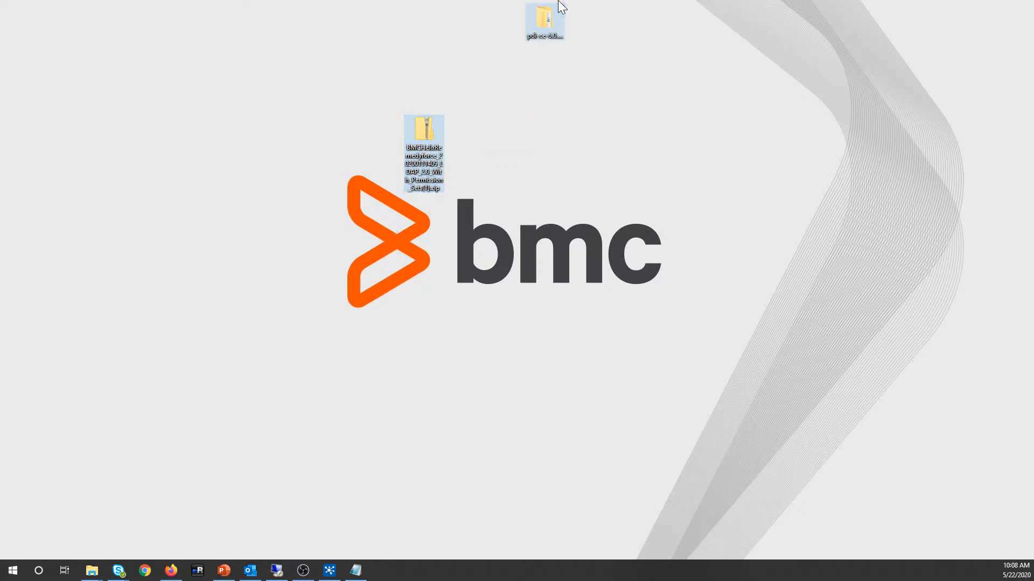
Step: Place the zip beside the pdi folder and extract all of its files with Extraer todo
left_click_drag(547, 22, 504, 159)
left_click(522, 122)
left_click_drag(361, 253, 424, 147)
right_click(426, 139)
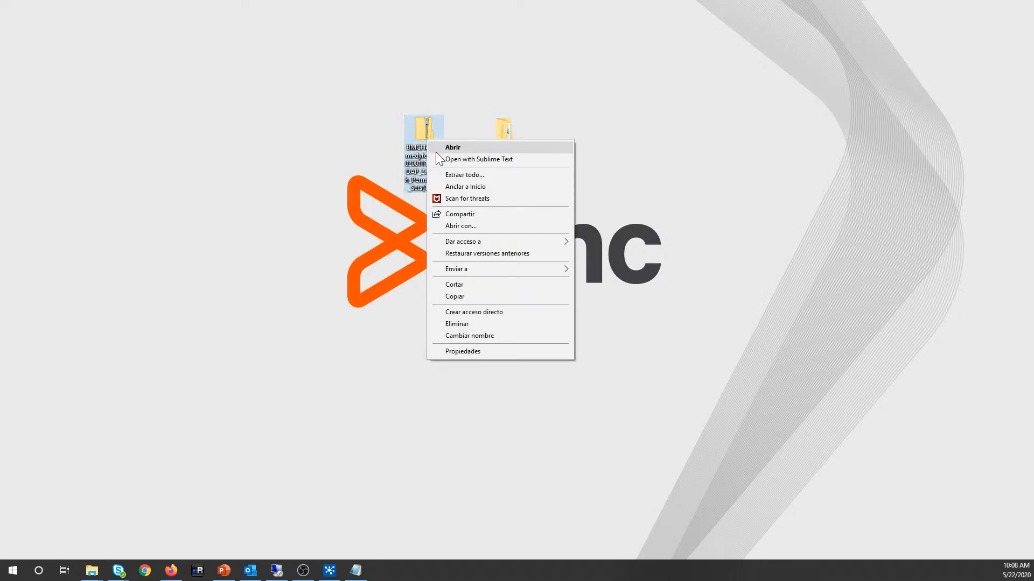
left_click(490, 176)
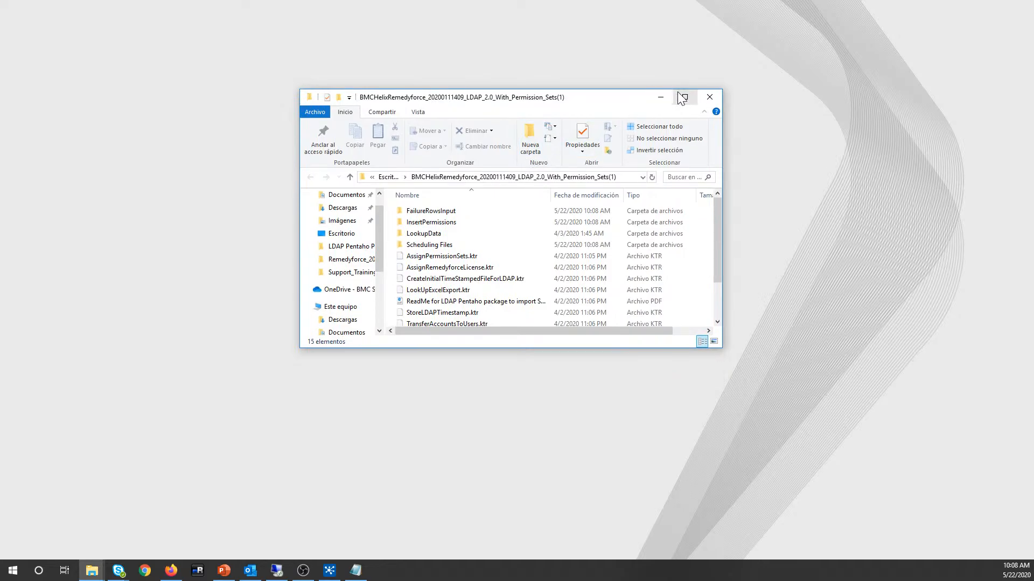
Step: Arrange the package folder window on the left and data-integration on the right
left_click_drag(431, 351, 403, 492)
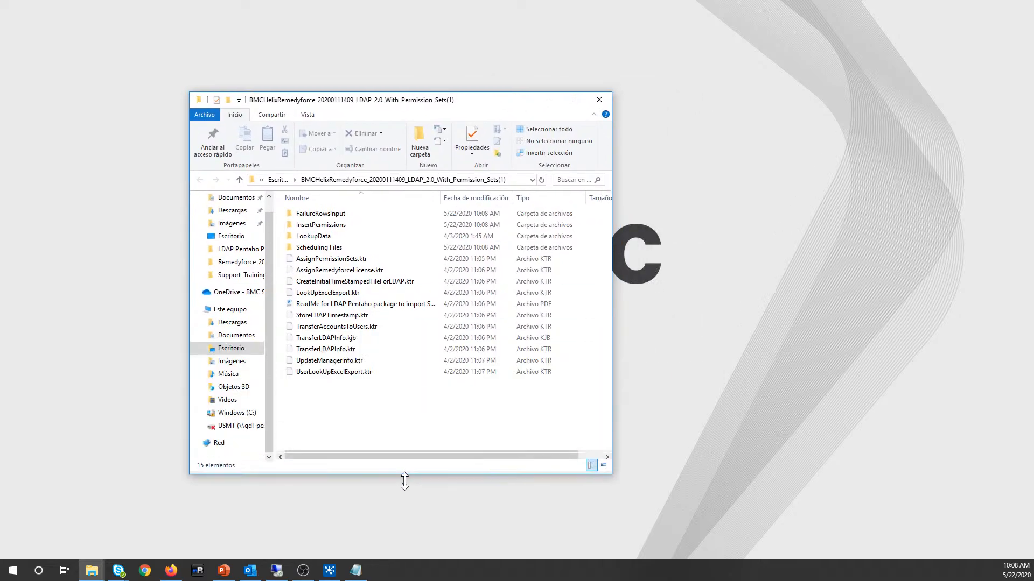
left_click_drag(473, 107, 385, 75)
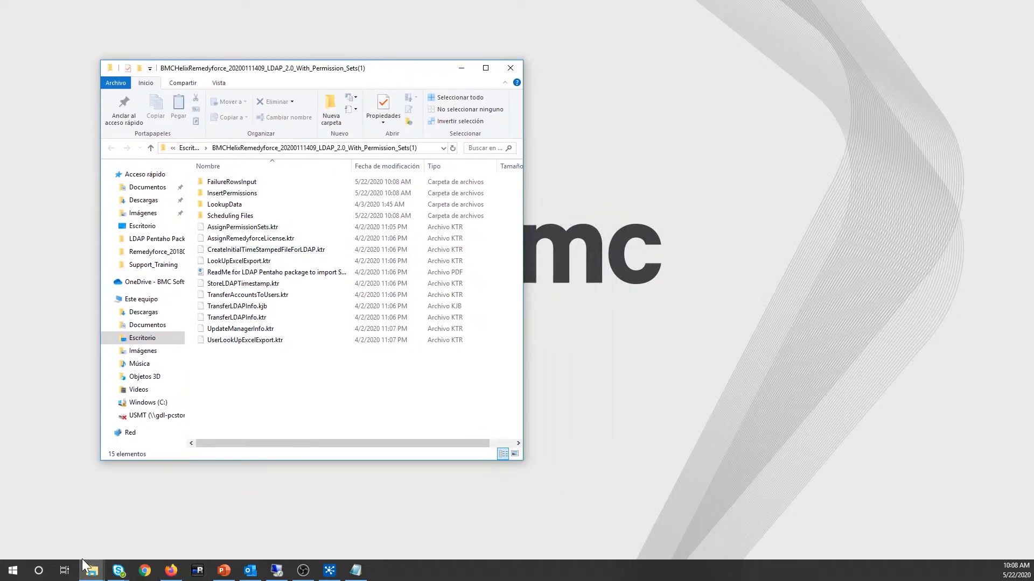
mouse_move(92, 570)
left_click(164, 526)
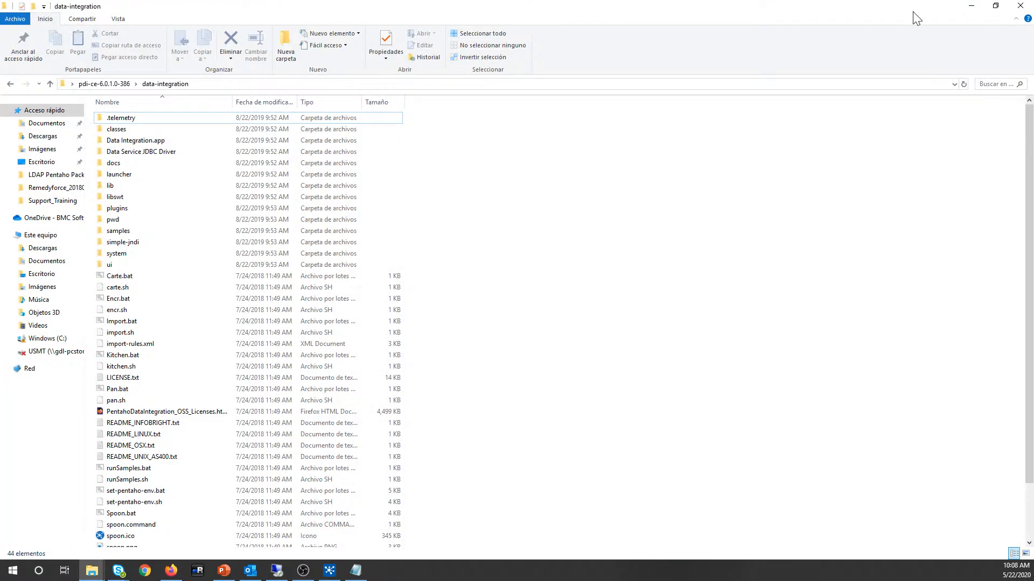
left_click(997, 11)
left_click_drag(605, 172, 786, 89)
left_click_drag(714, 314, 716, 458)
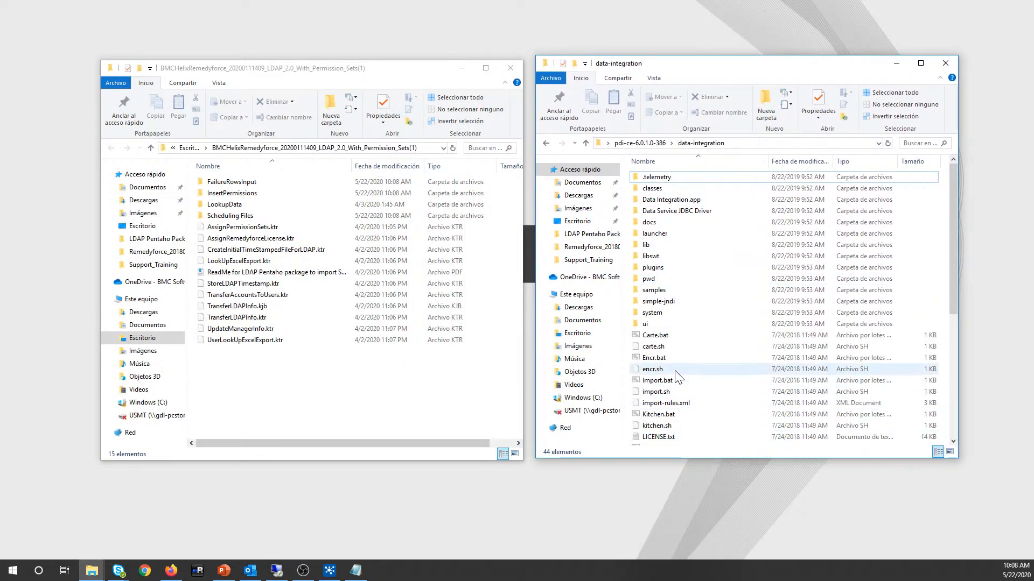
Step: Browse the package files: TransferLDAPInfo.kjb, the ReadMe PDF and UserLookUpExcelExport.ktr
scroll(675, 374, "down", 3)
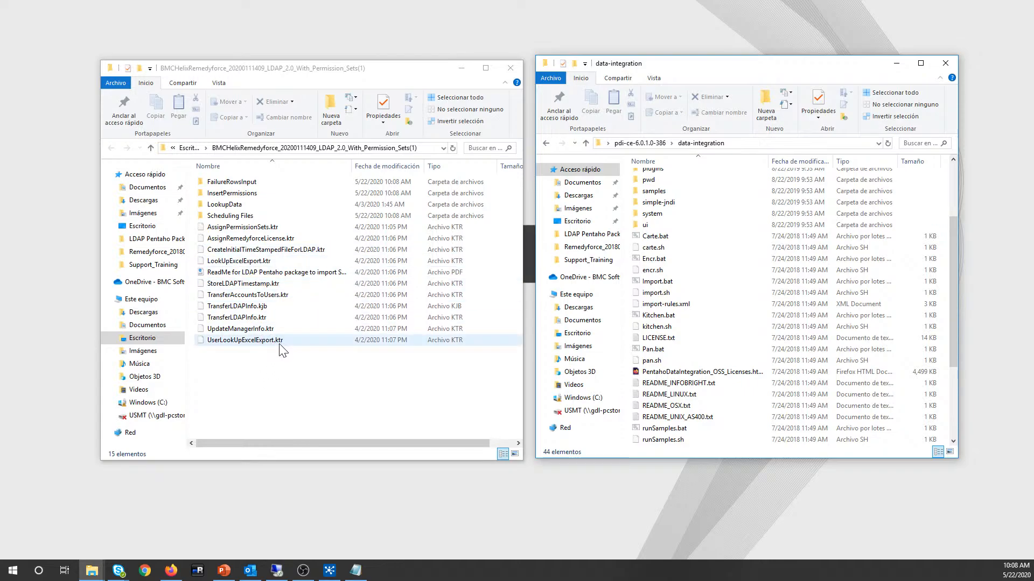
left_click(266, 309)
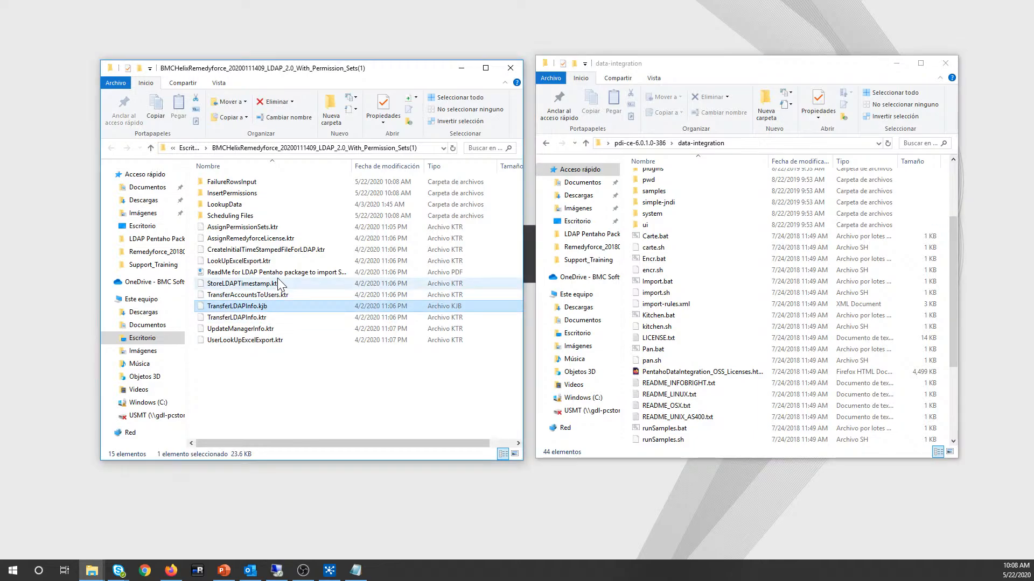
left_click(279, 272)
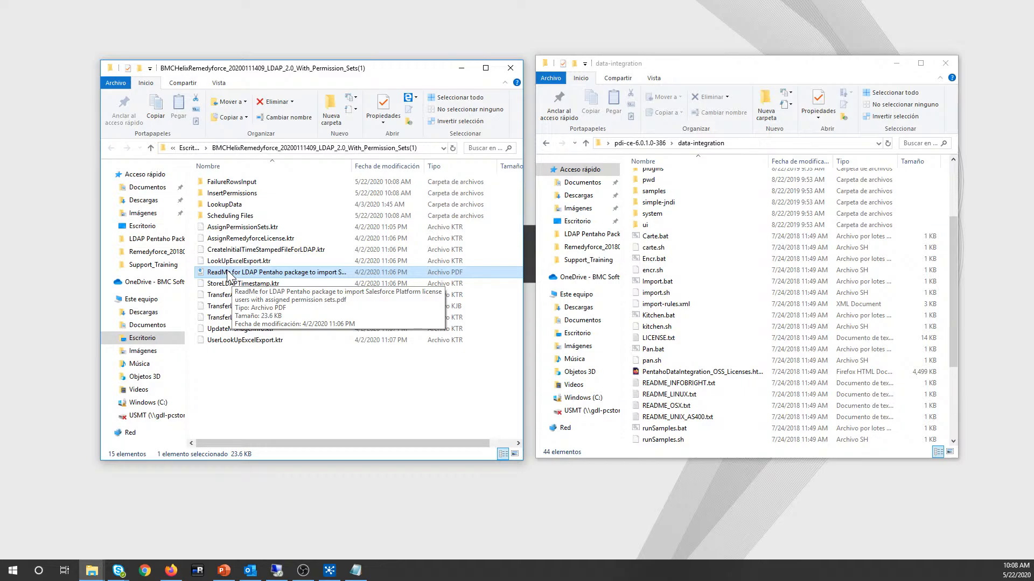
left_click(228, 274)
left_click(317, 342)
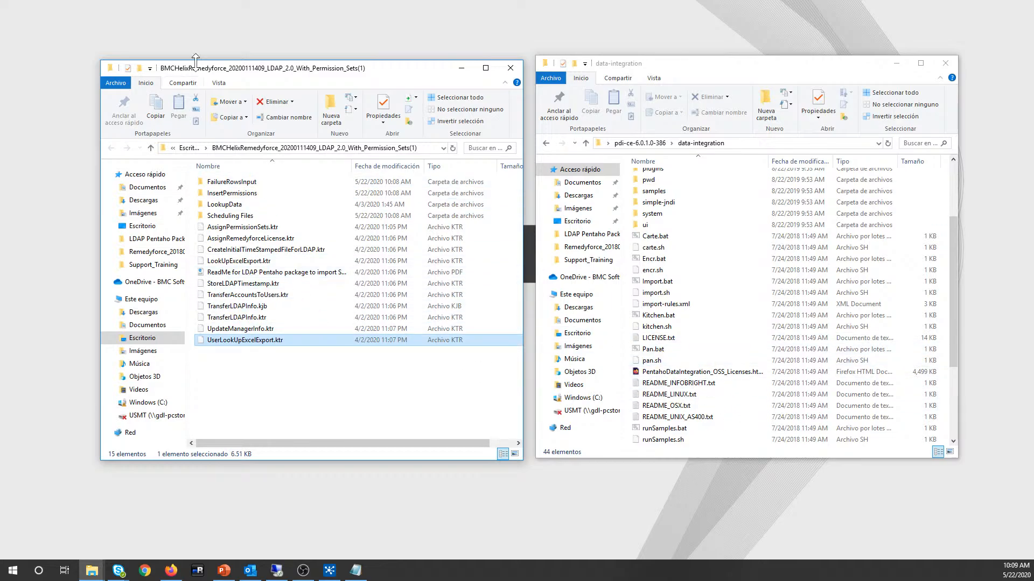
Step: Run Spoon.bat from the data-integration folder to start Spoon
scroll(668, 330, "down", 1)
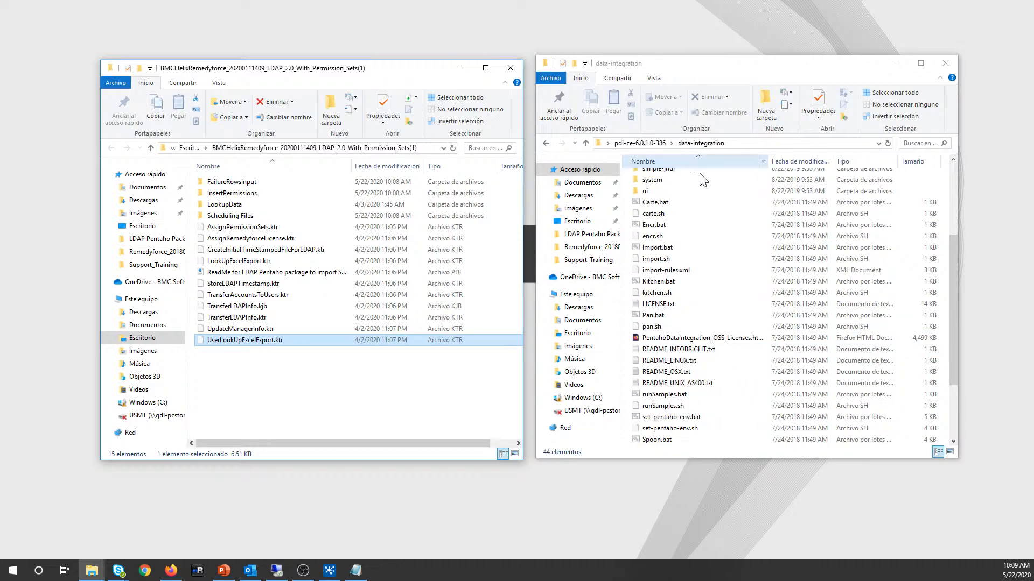
scroll(651, 371, "down", 2)
right_click(650, 372)
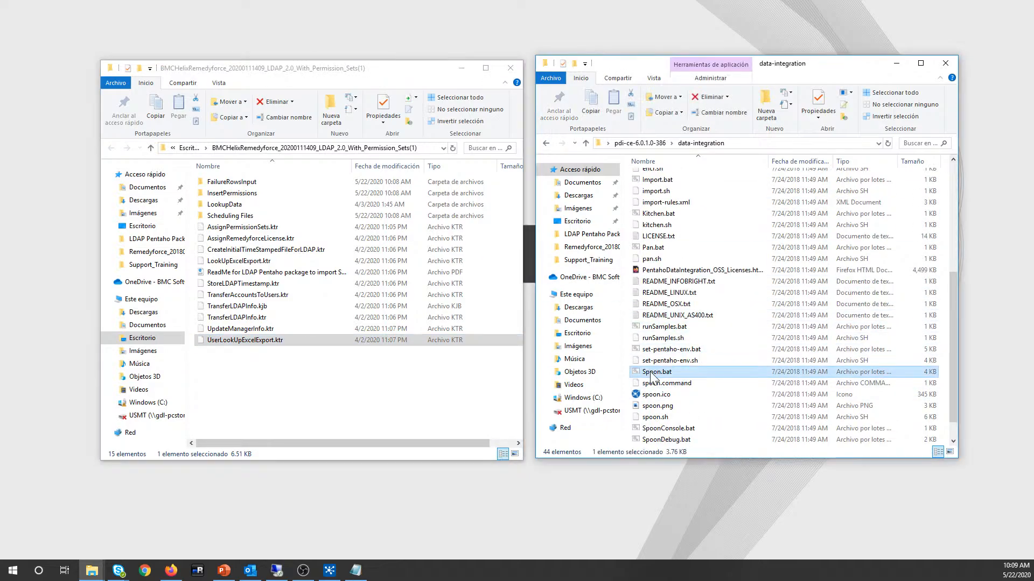
left_click(636, 359)
left_click(643, 373)
right_click(645, 376)
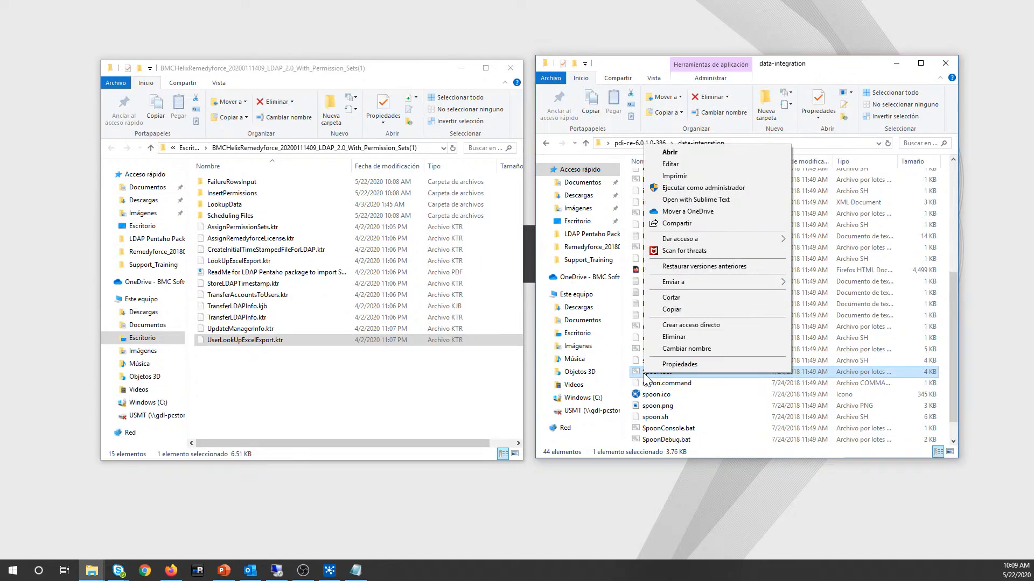
left_click(641, 375)
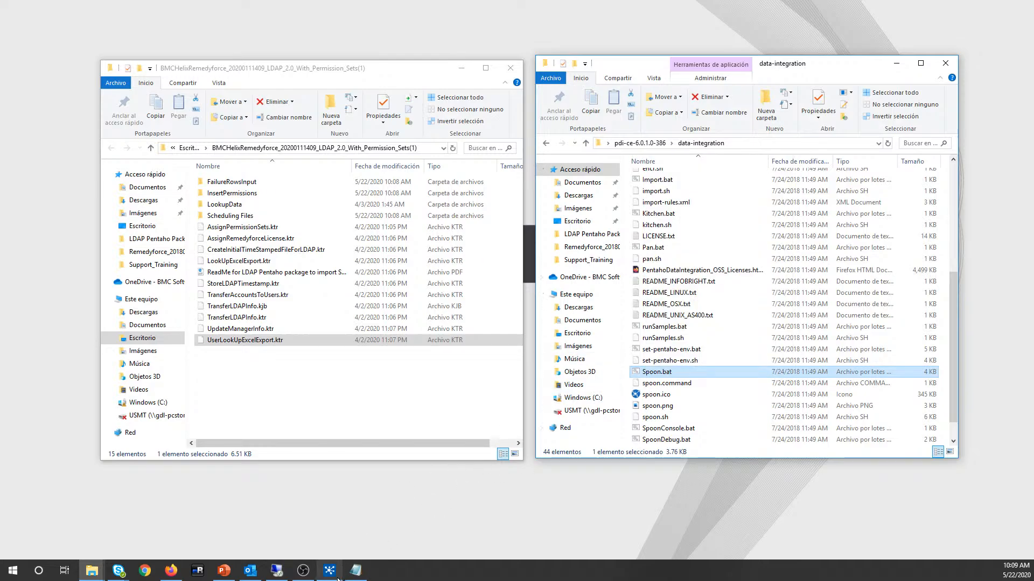
mouse_move(333, 578)
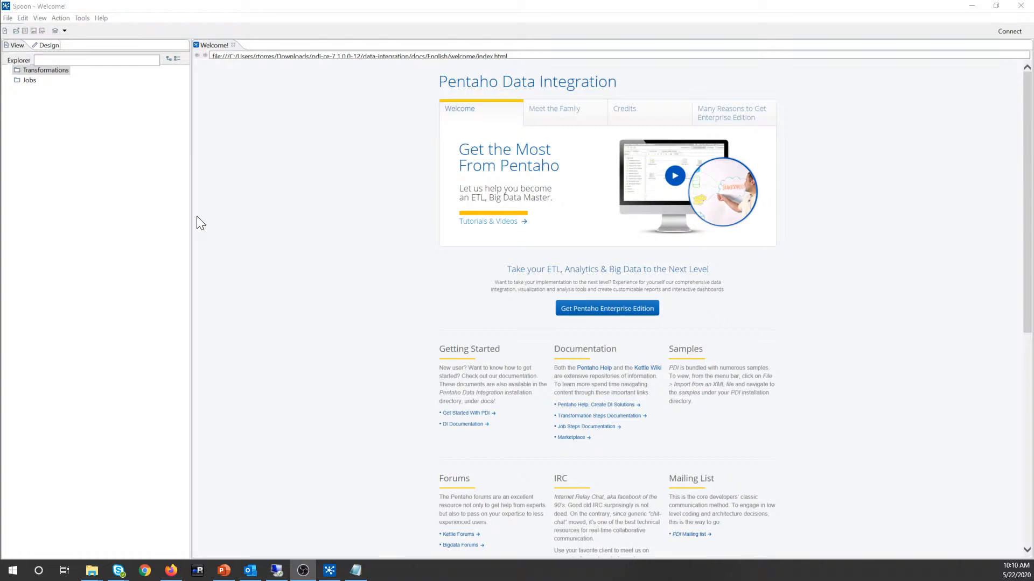
Step: Open TransferLDAPInfo.kjb from the BMCHelixRemedyforce LDAP folder on the Escritorio
left_click(8, 17)
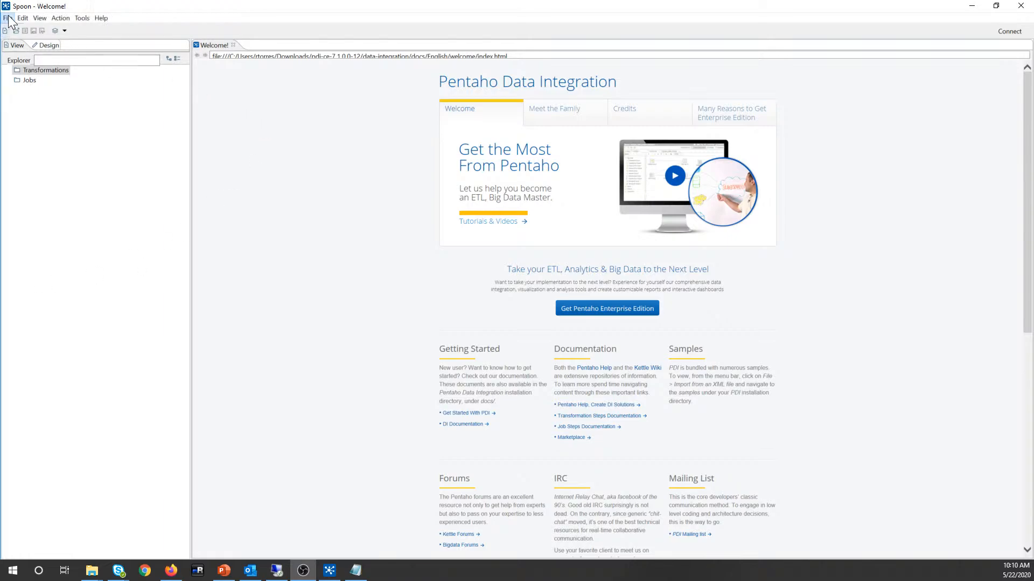
left_click(8, 19)
left_click(21, 43)
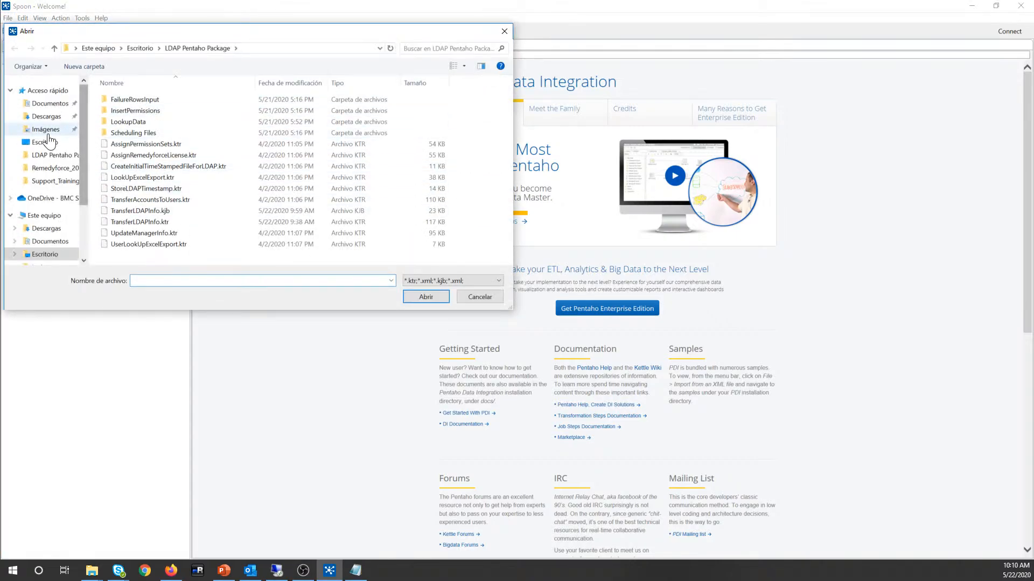
left_click(48, 145)
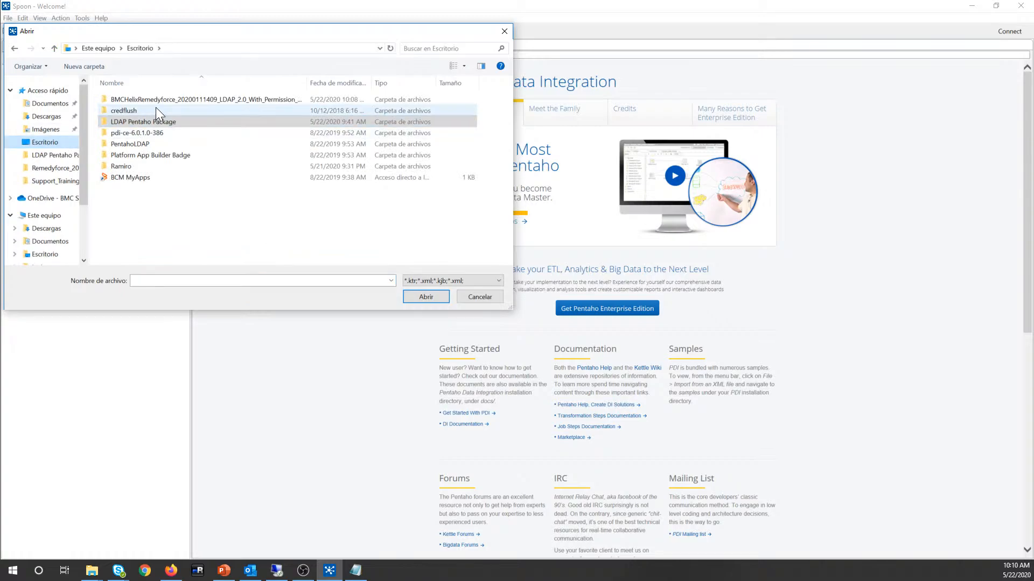
double_click(161, 100)
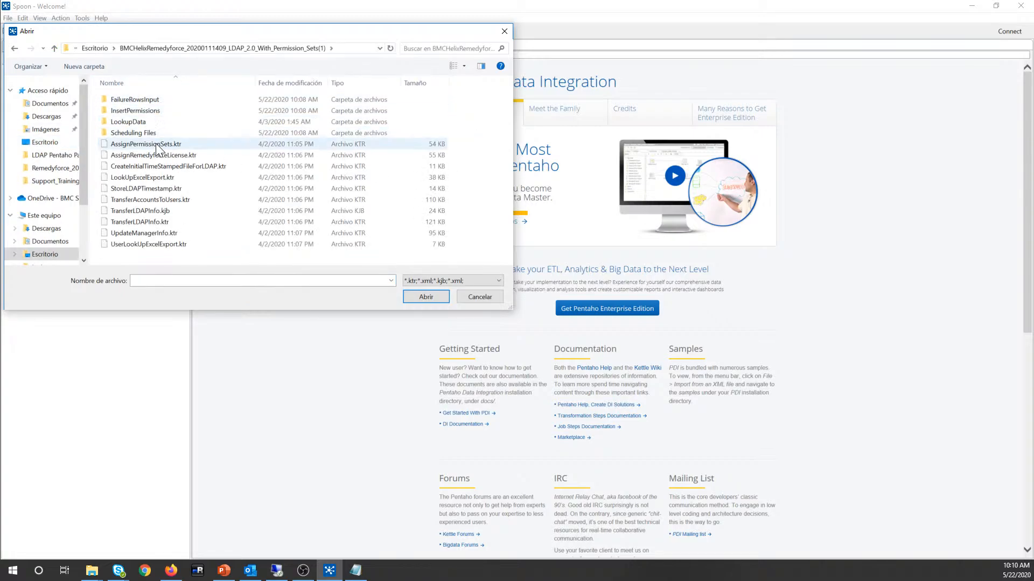
left_click(166, 211)
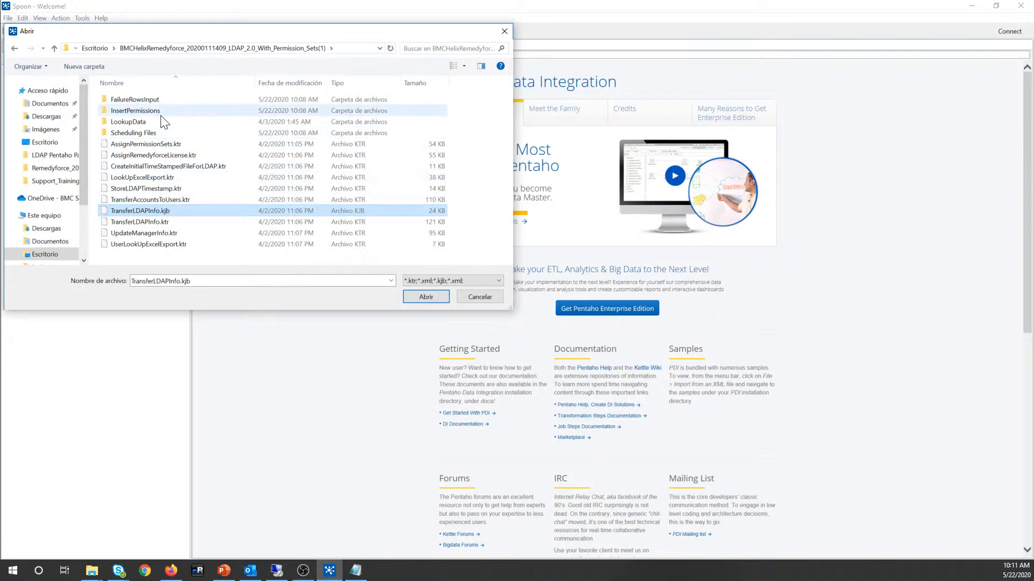
double_click(163, 212)
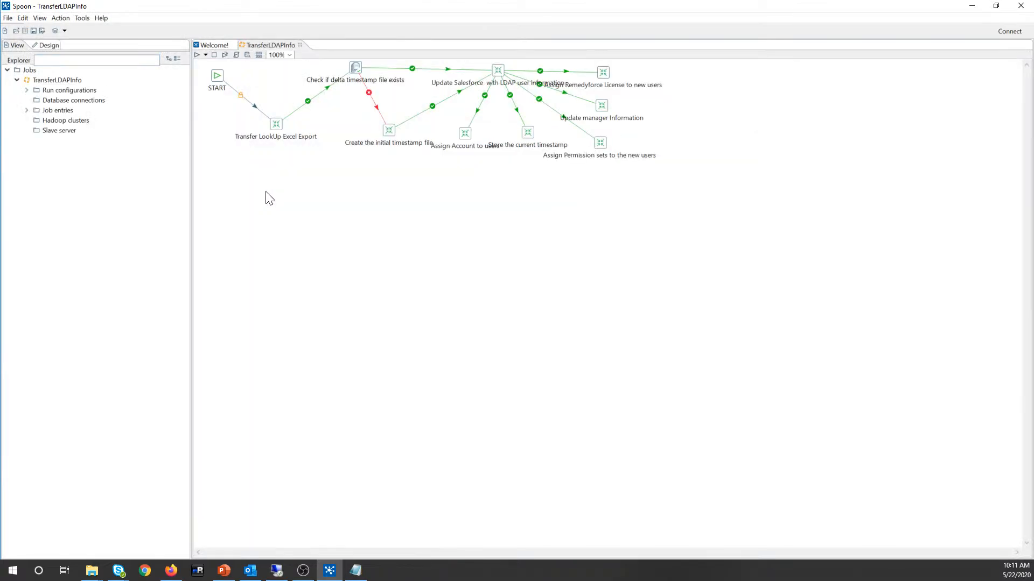
Step: Reposition the License, Update manager, timestamp, Account, Permission sets and Update Salesforce entries
left_click_drag(603, 78, 641, 82)
left_click_drag(606, 110, 640, 116)
left_click_drag(526, 139, 526, 159)
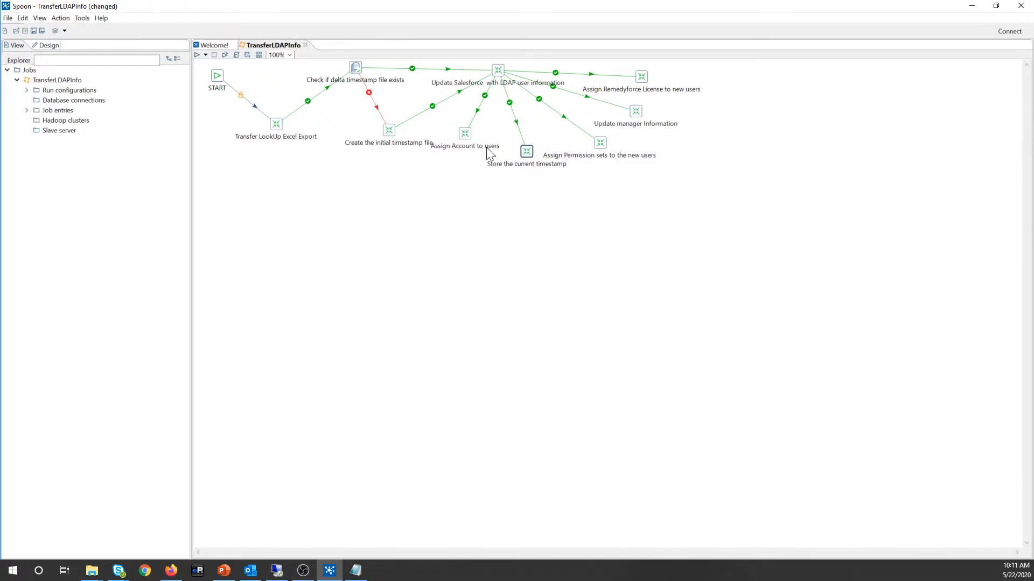
left_click_drag(469, 135, 439, 171)
left_click_drag(528, 156, 527, 185)
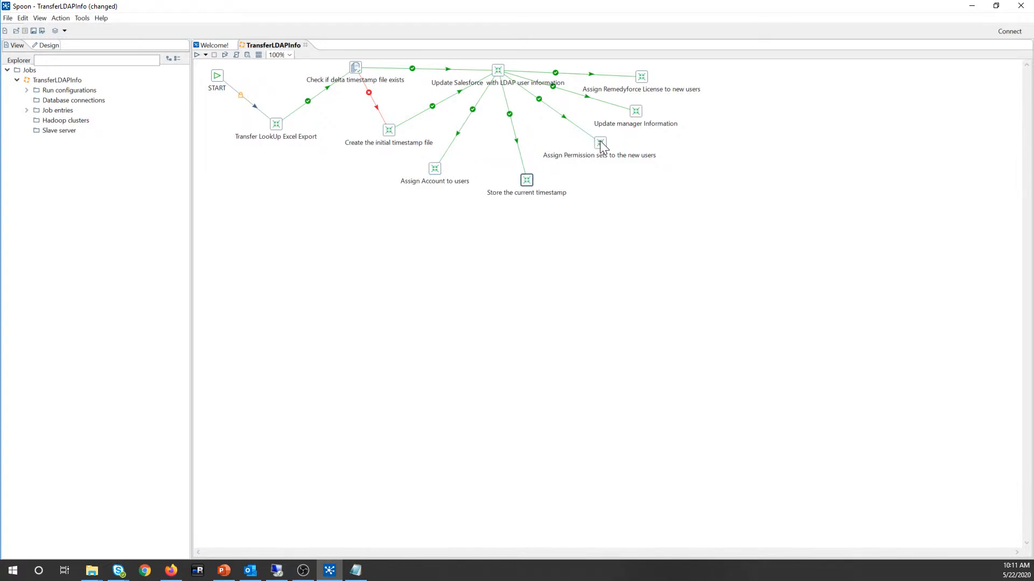
left_click_drag(598, 143, 617, 169)
left_click_drag(644, 119, 657, 128)
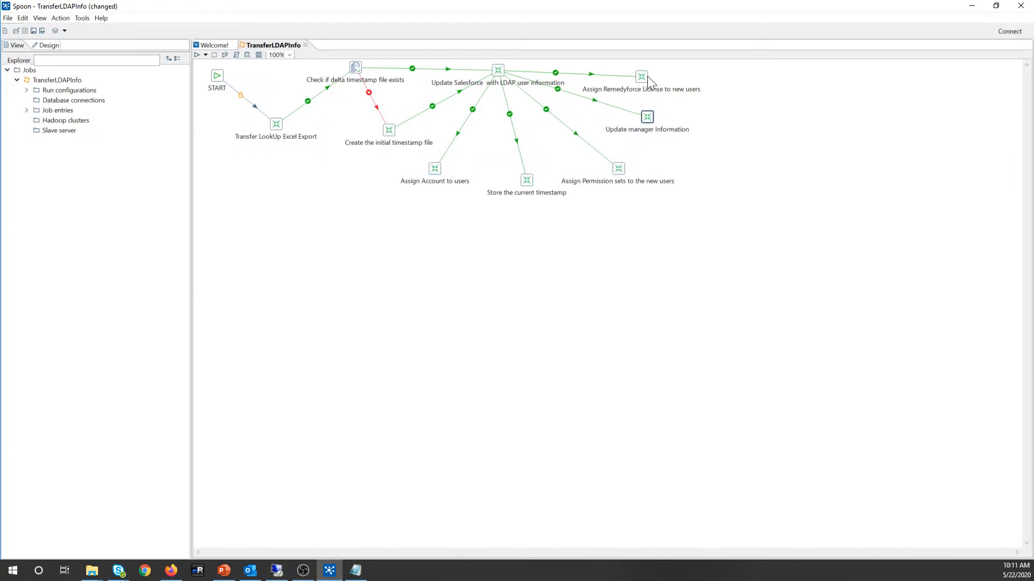
left_click_drag(645, 75, 685, 70)
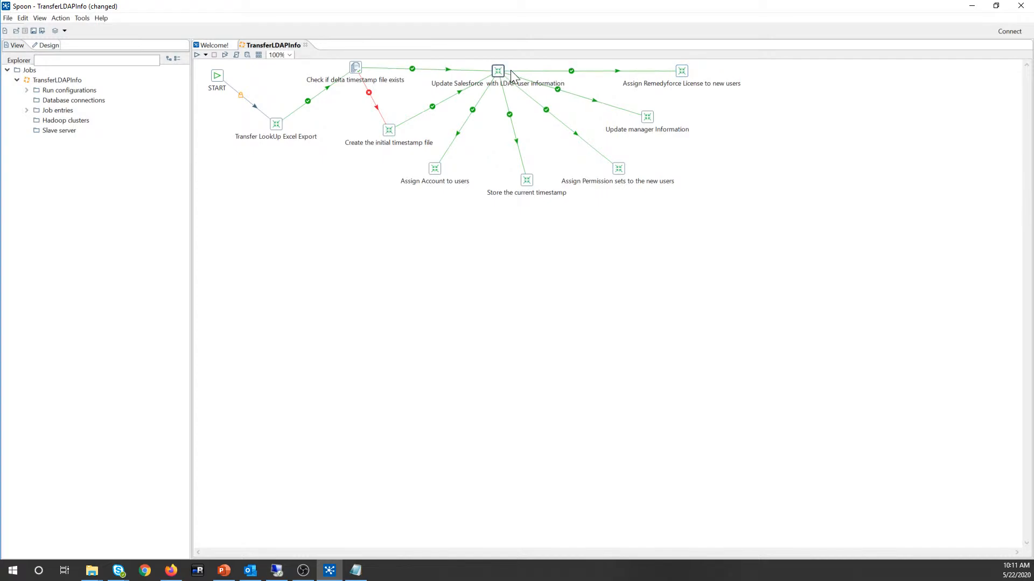
mouse_move(499, 68)
left_mouse_down()
mouse_move(513, 75)
mouse_move(499, 81)
mouse_move(507, 72)
left_mouse_up()
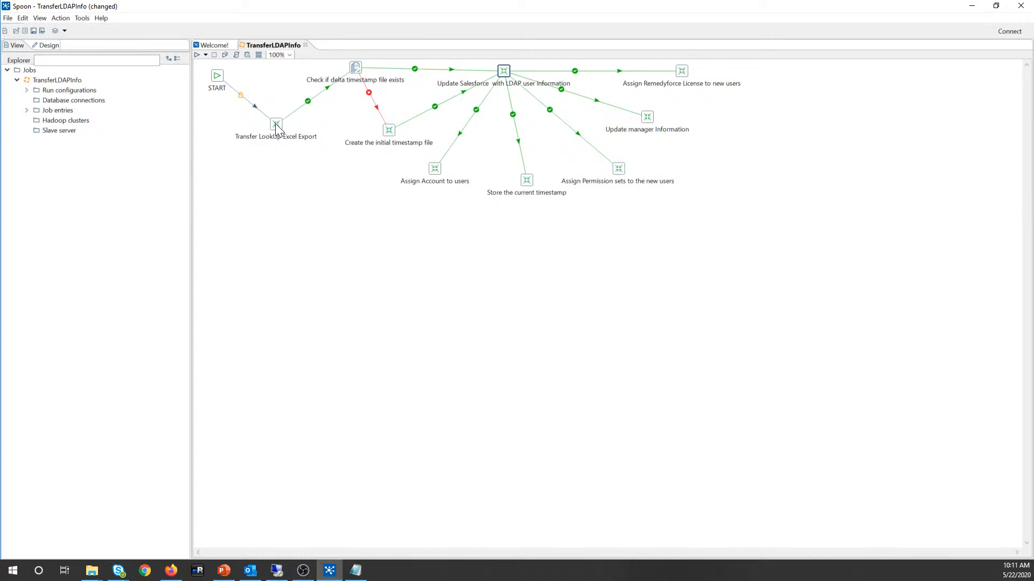
Step: Select the Transfer LookUp Excel Export entry and bring up its action list
mouse_move(277, 128)
left_click(278, 127)
right_click(274, 123)
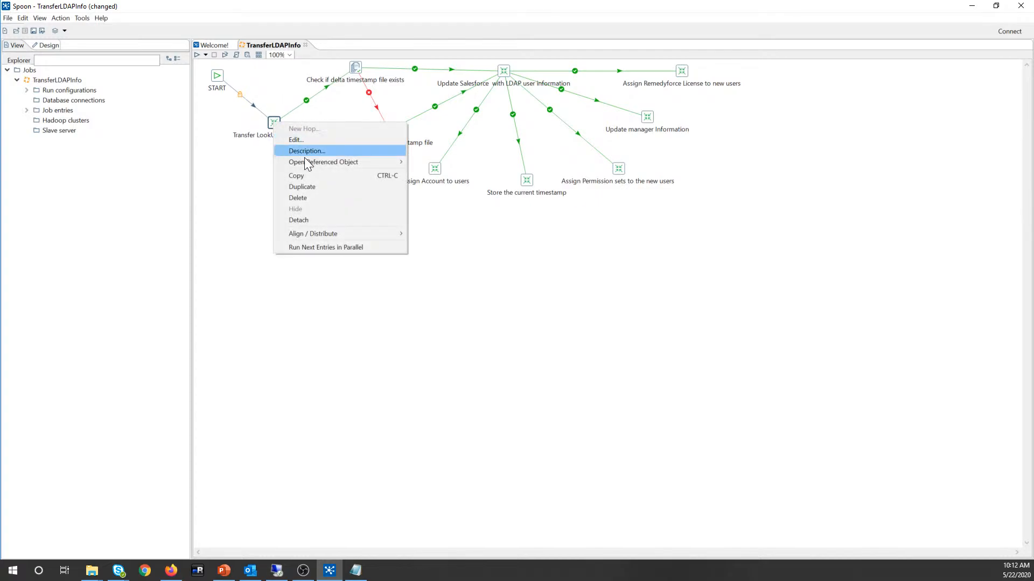
left_click(243, 165)
right_click(276, 121)
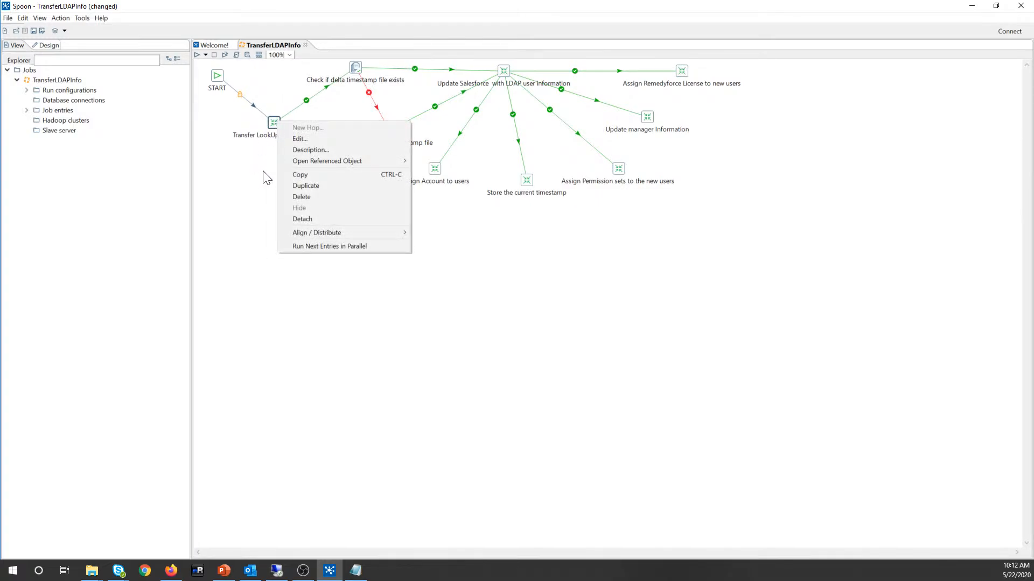
key("Escape")
Step: Open the Transfer LookUp Excel Export entry's referenced transformation, then return to the TransferLDAPInfo job
right_click(278, 122)
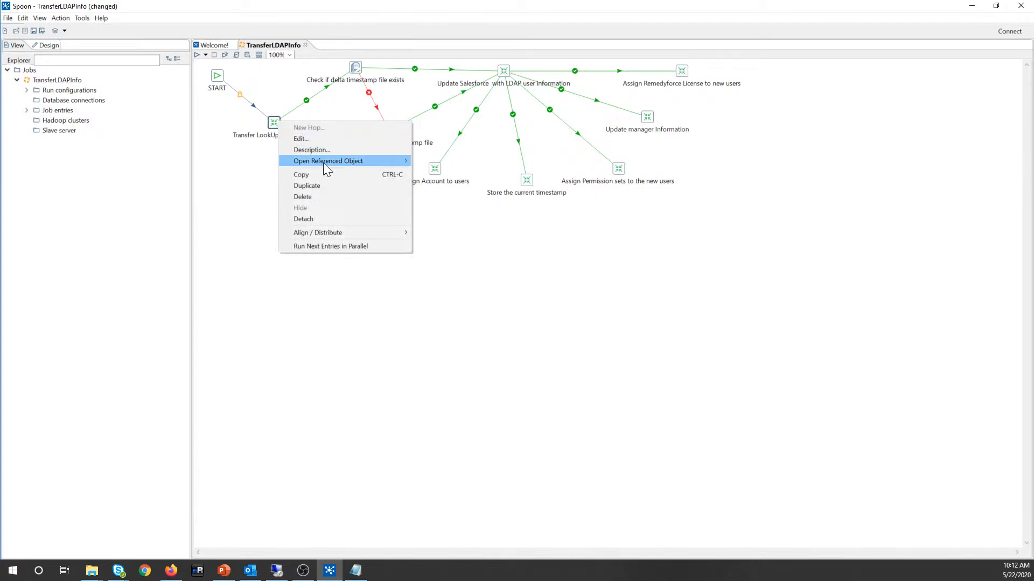
mouse_move(324, 163)
left_click(452, 163)
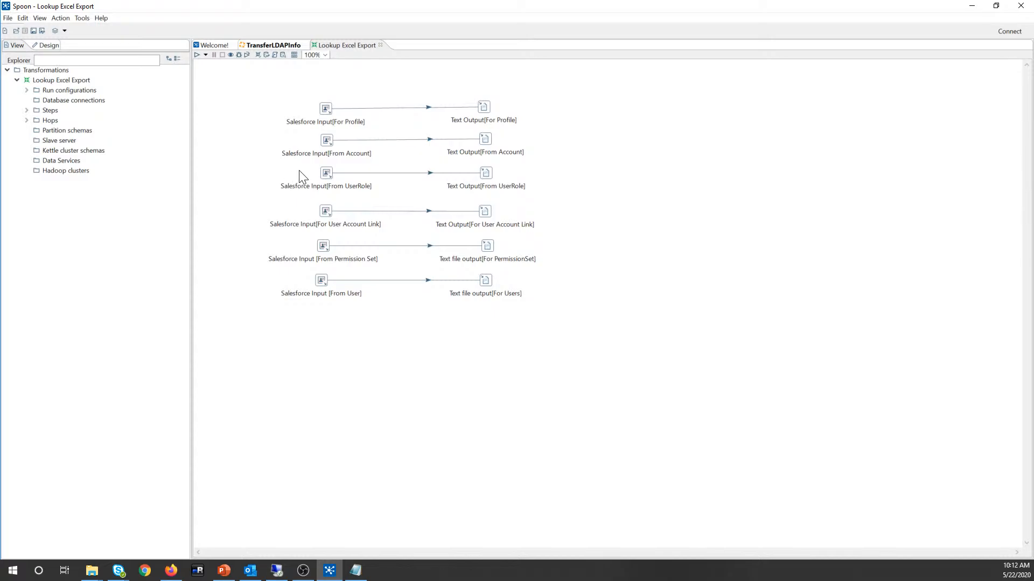
left_click(284, 48)
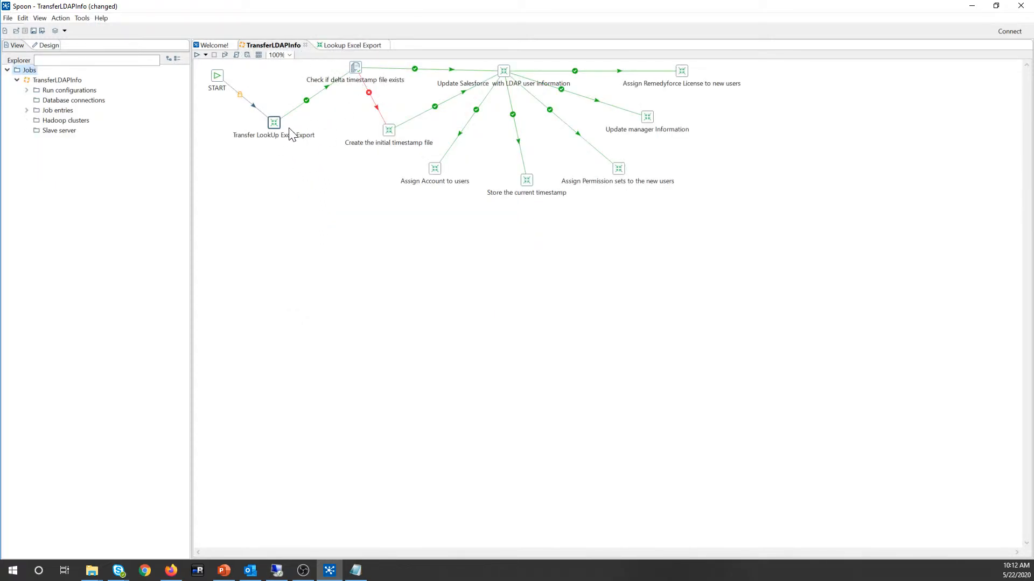
left_click(362, 70)
mouse_move(356, 70)
left_click(354, 68)
mouse_move(357, 69)
left_click_drag(389, 136, 390, 134)
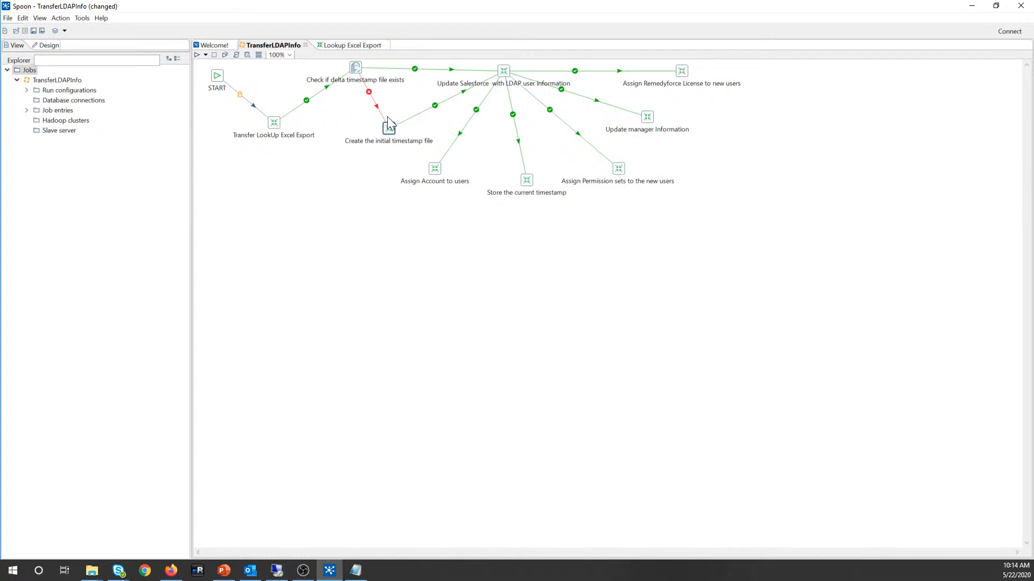
Step: Open Update Salesforce with LDAP user information's transformation; shift Success Rows and Text Input[For PermissionSet] right
left_click_drag(508, 75, 508, 69)
right_click(508, 69)
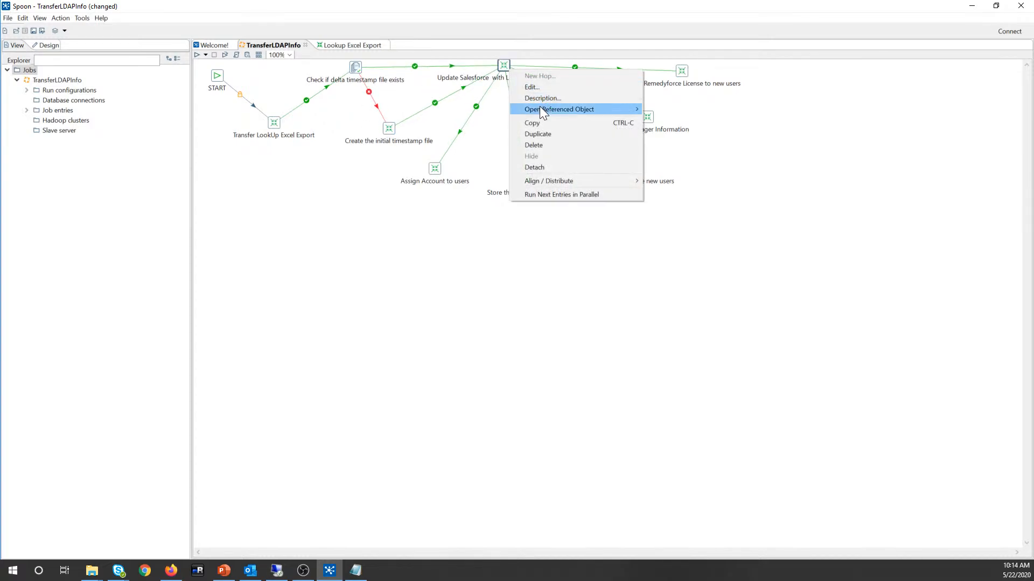
left_click(684, 109)
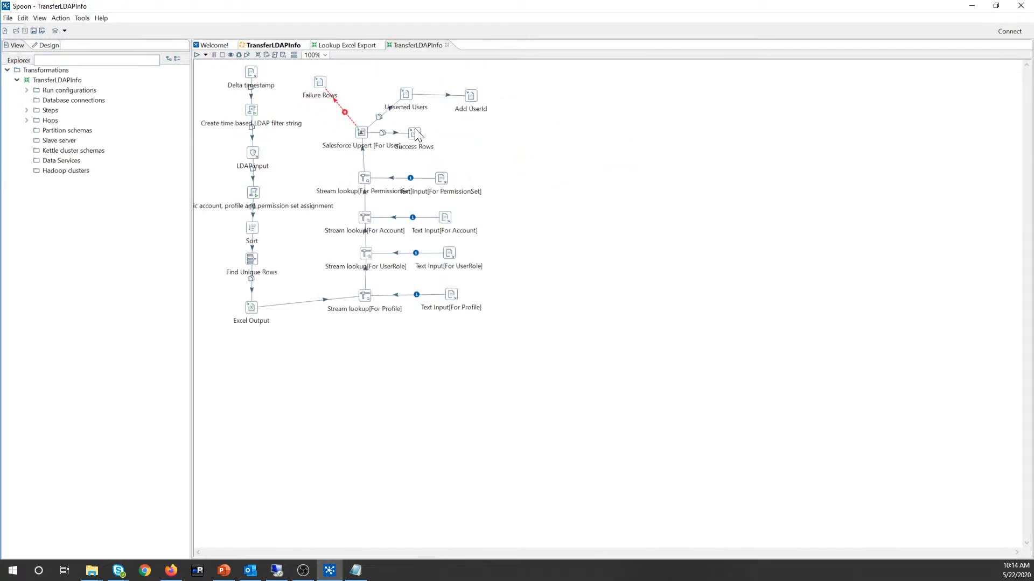
mouse_move(417, 135)
left_mouse_down()
mouse_move(477, 131)
mouse_move(460, 142)
mouse_move(434, 127)
left_mouse_up()
left_click_drag(433, 183, 459, 180)
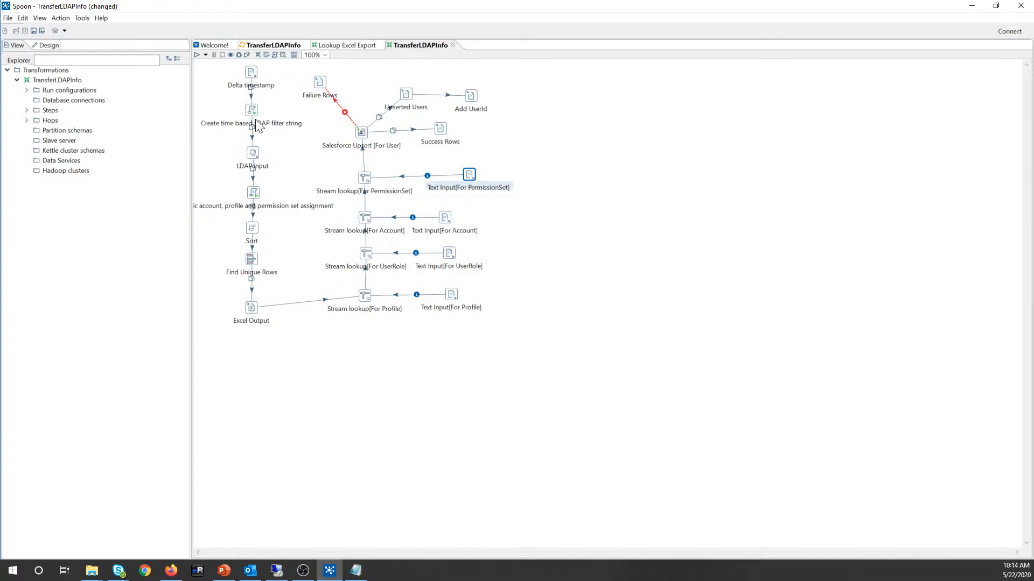
left_click(253, 155)
double_click(253, 155)
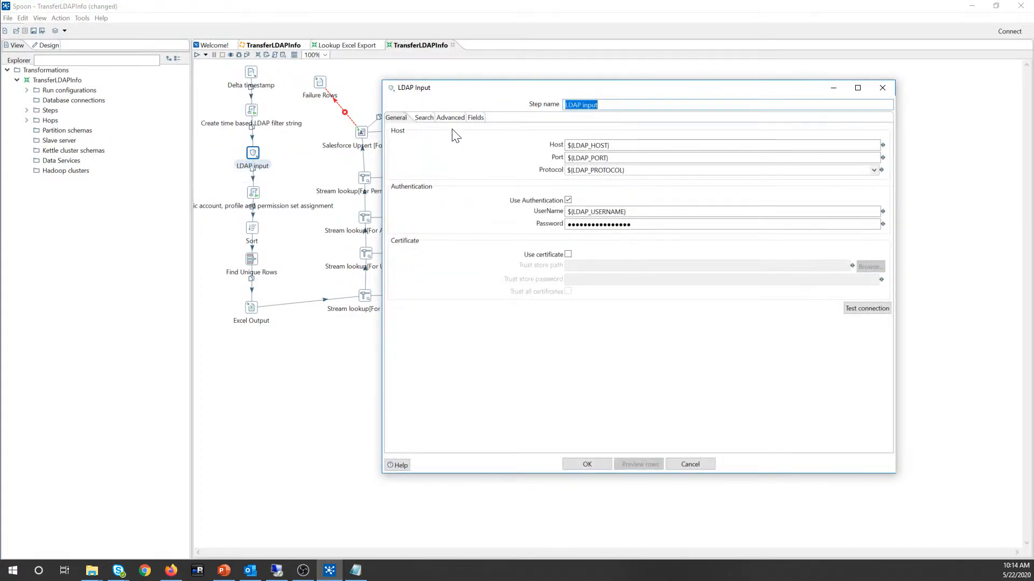
left_click(882, 87)
left_click(249, 110)
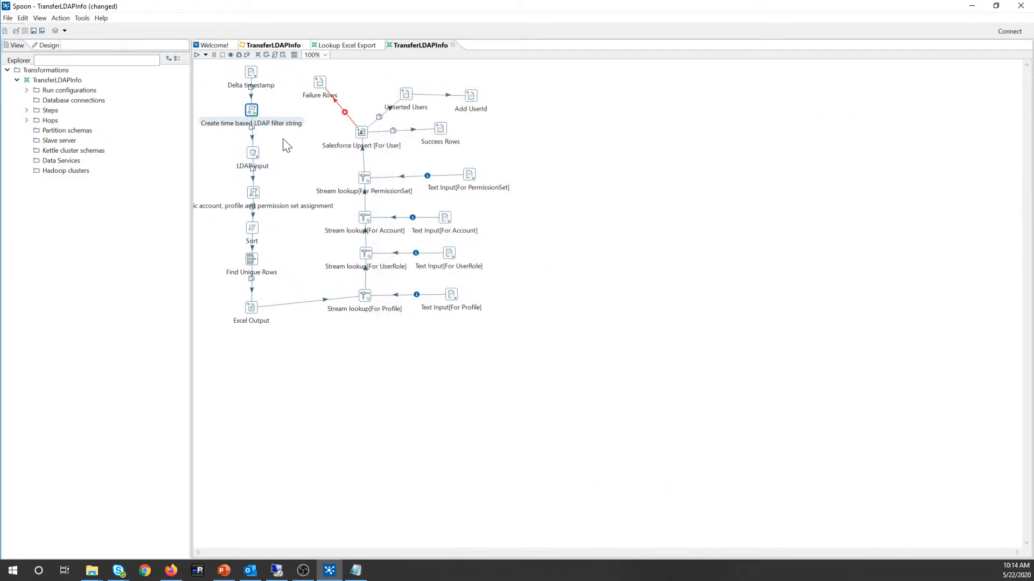
double_click(251, 110)
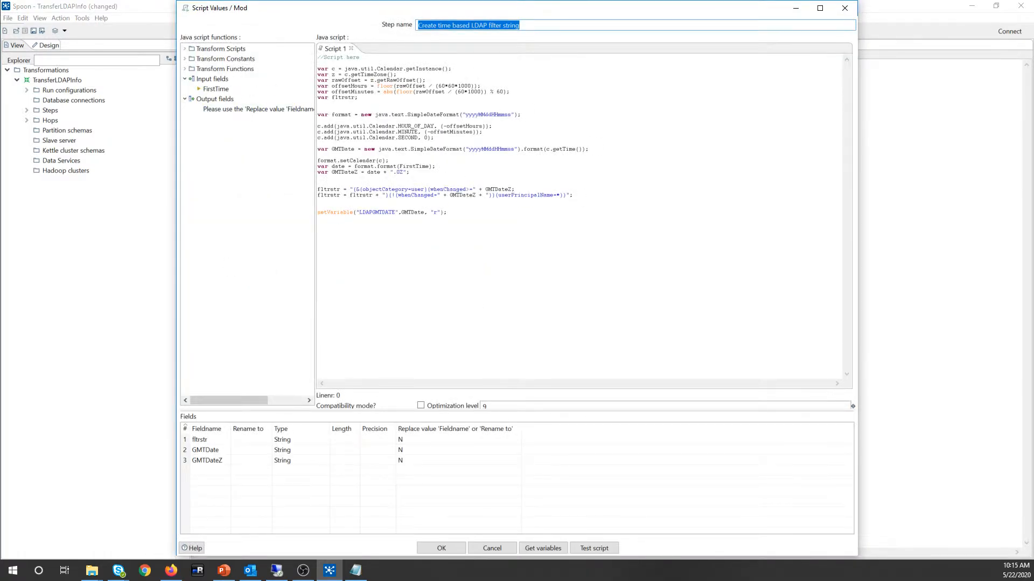
mouse_move(323, 194)
left_mouse_down()
mouse_move(577, 194)
mouse_move(318, 189)
left_mouse_up()
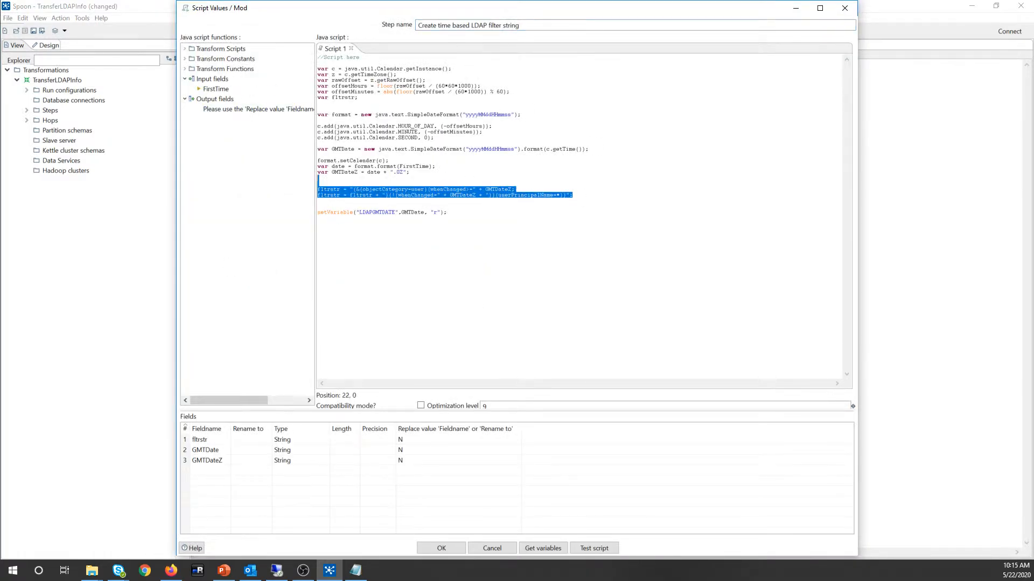
left_click(428, 545)
double_click(253, 156)
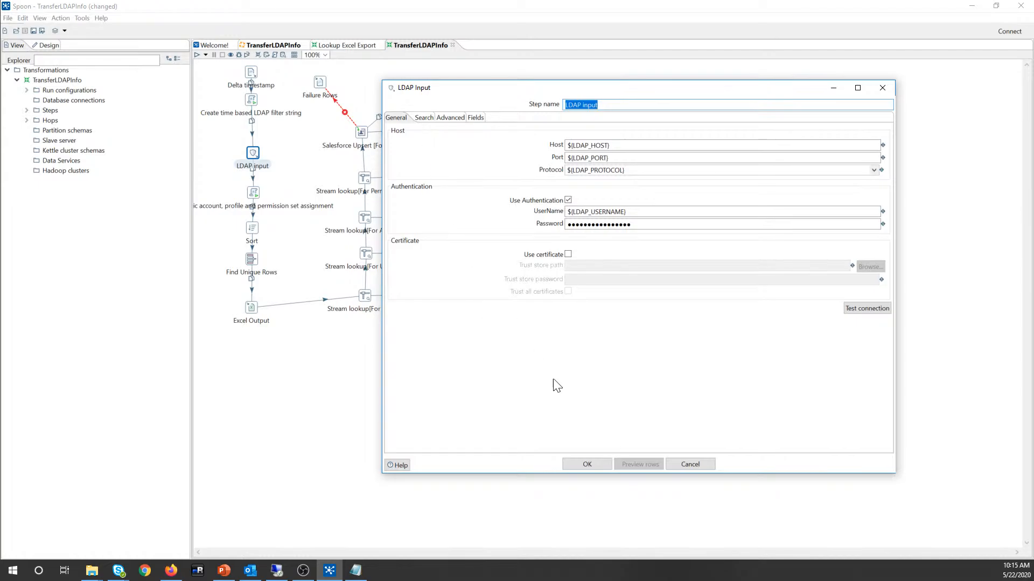
left_click(599, 464)
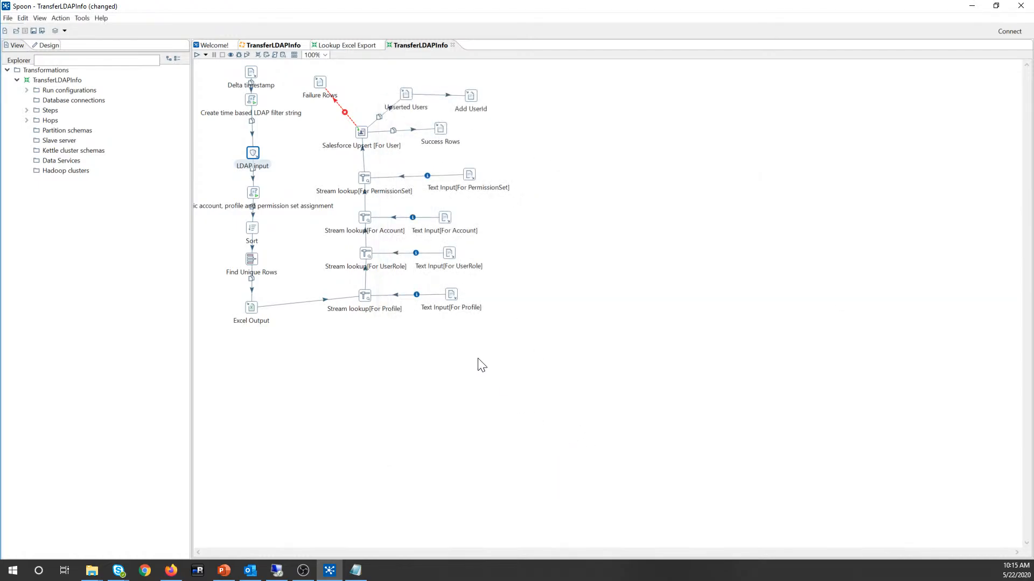
double_click(257, 195)
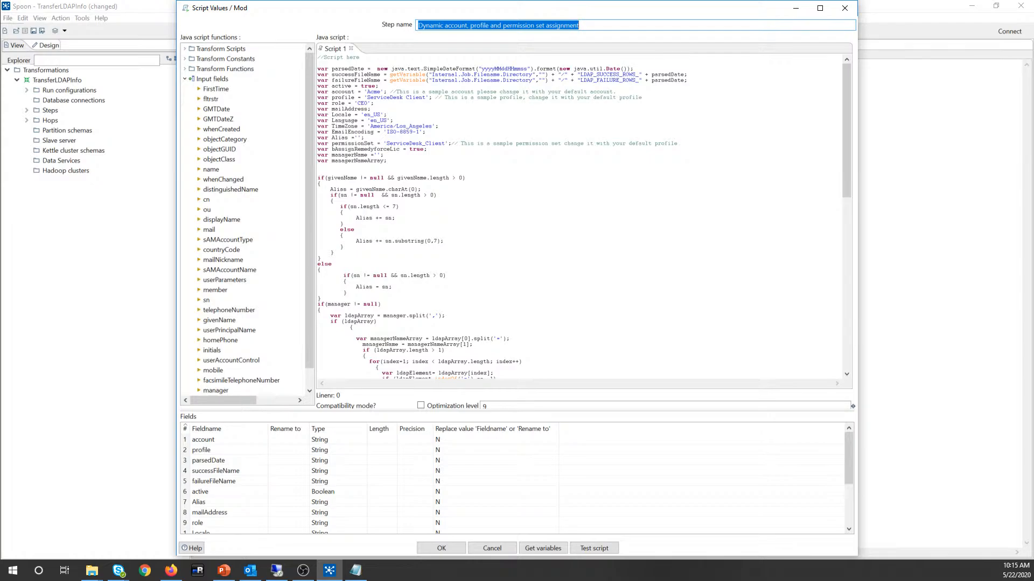
left_click(442, 548)
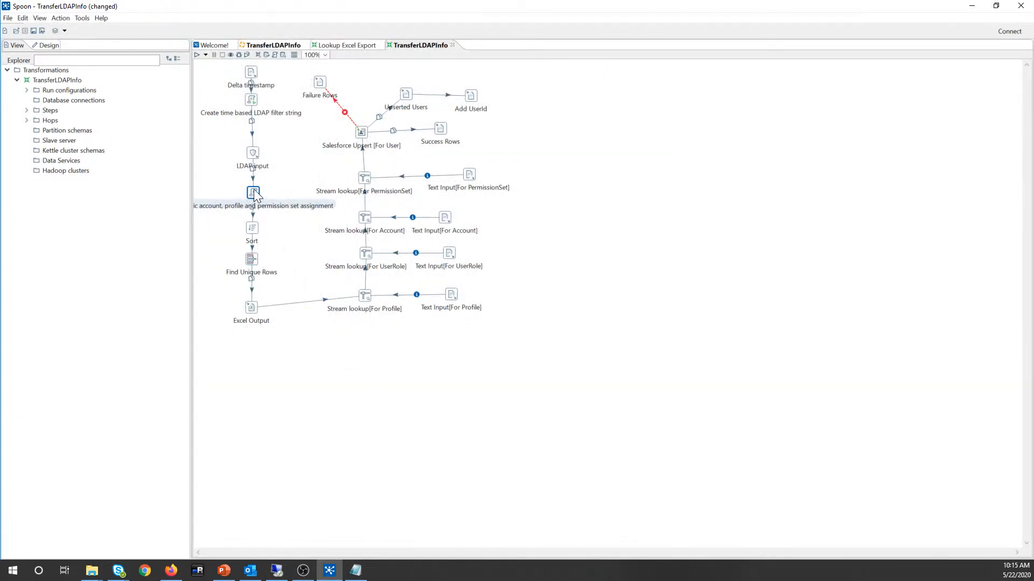
mouse_move(258, 207)
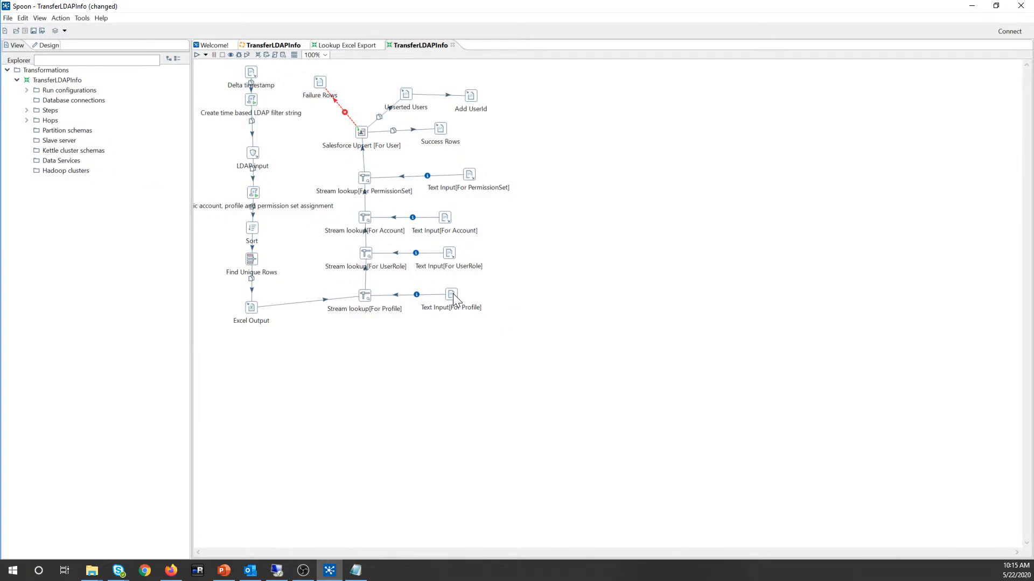
Step: Nudge Text Input[For PermissionSet] left, select Salesforce Upsert [For User], then return to TransferLDAPInfo
left_click_drag(473, 183, 449, 186)
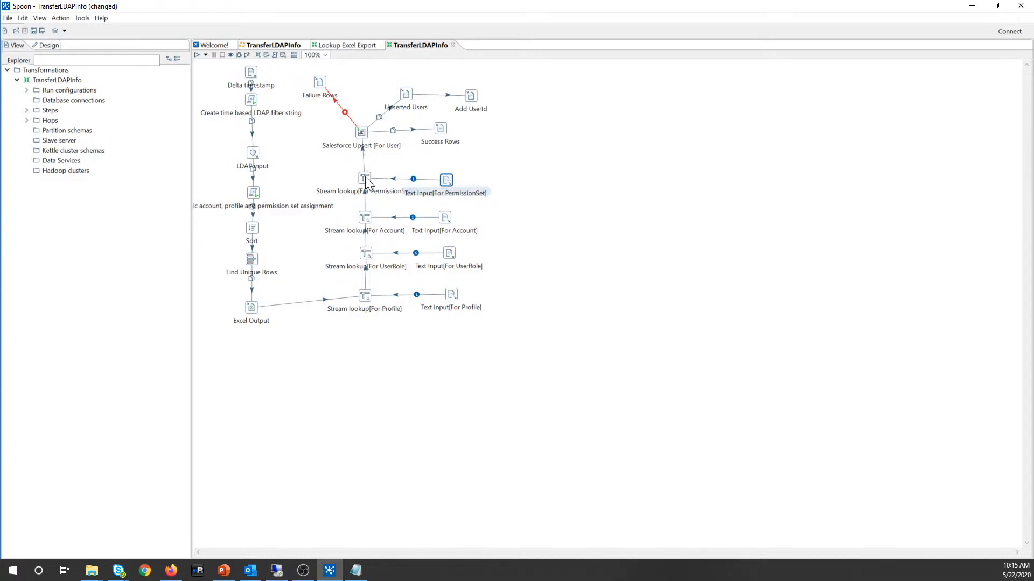
left_click(360, 133)
mouse_move(360, 134)
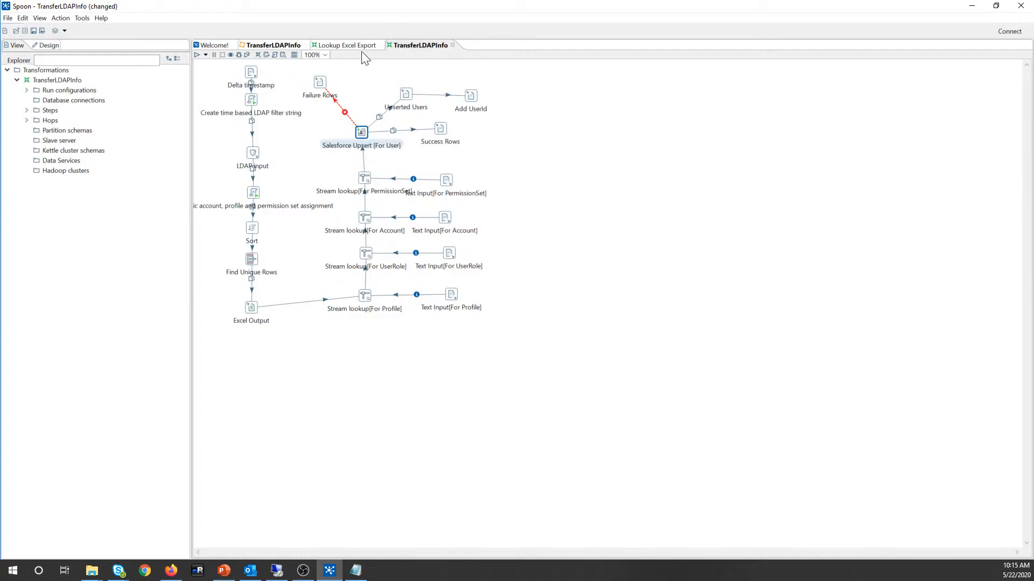
left_click(275, 46)
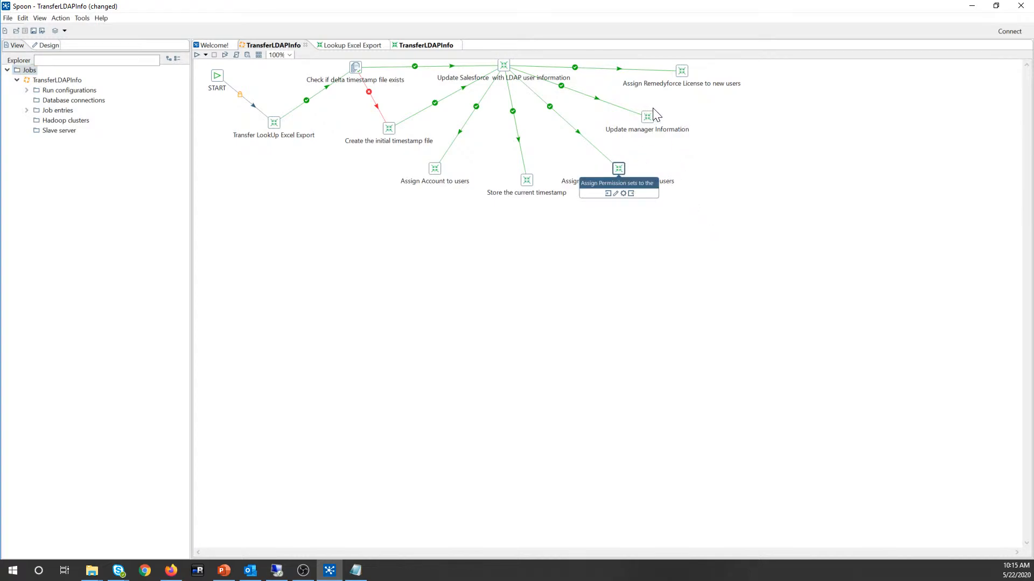
mouse_move(646, 123)
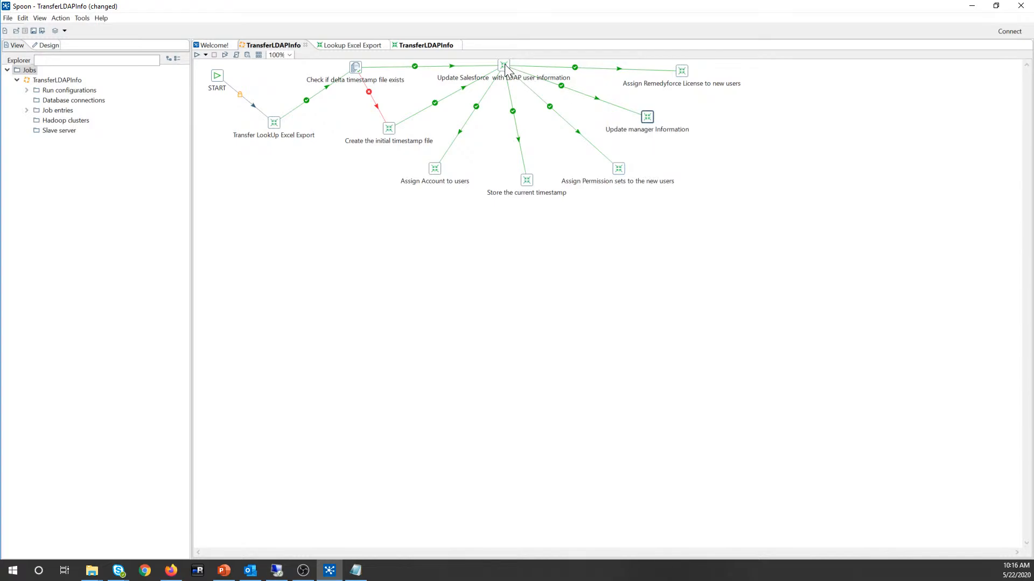
left_click_drag(506, 70, 507, 82)
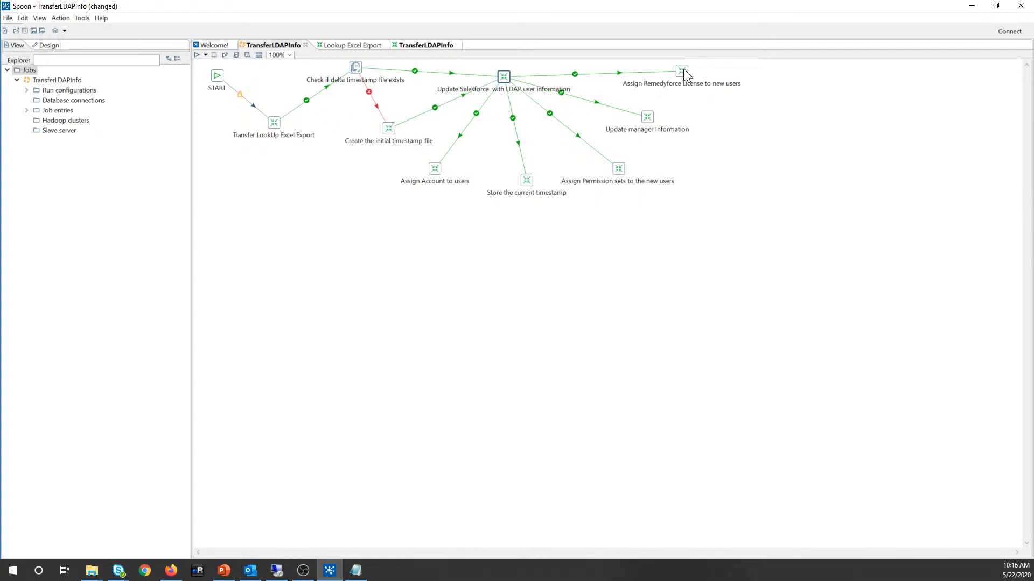
Step: Open the job's properties from the canvas context menu, then close them again
mouse_move(681, 75)
right_click(362, 266)
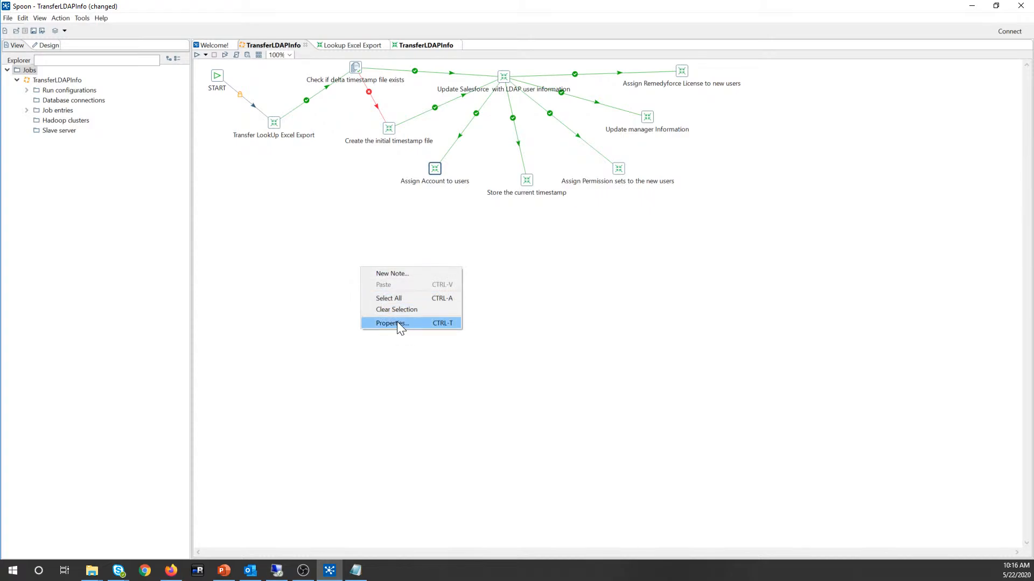
left_click(330, 248)
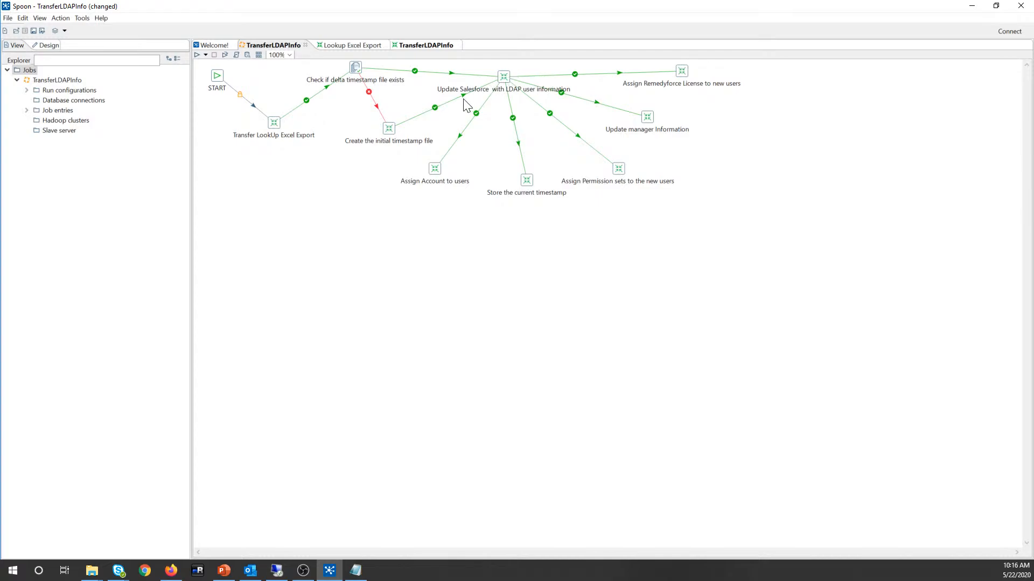
right_click(288, 229)
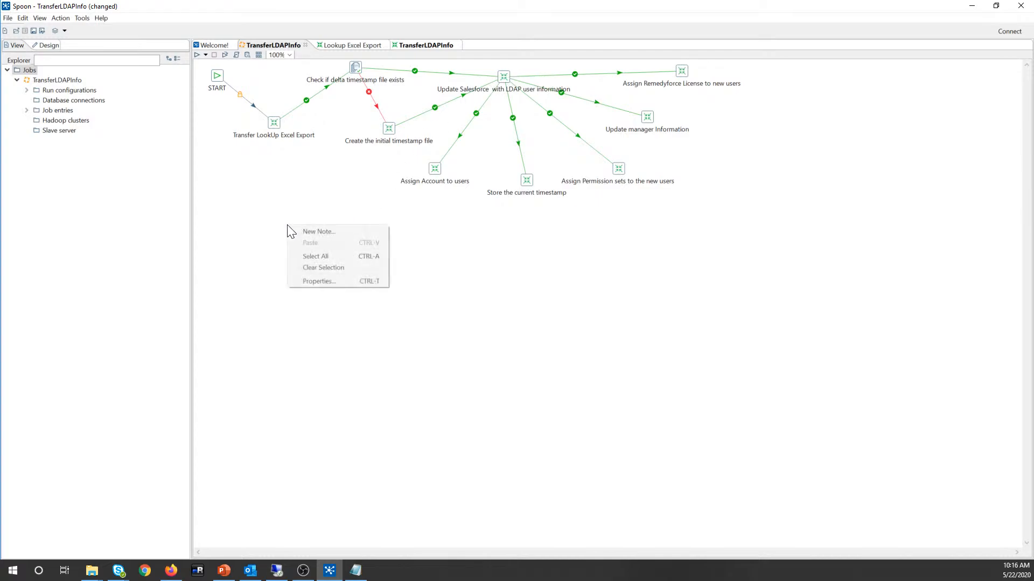
left_click(309, 282)
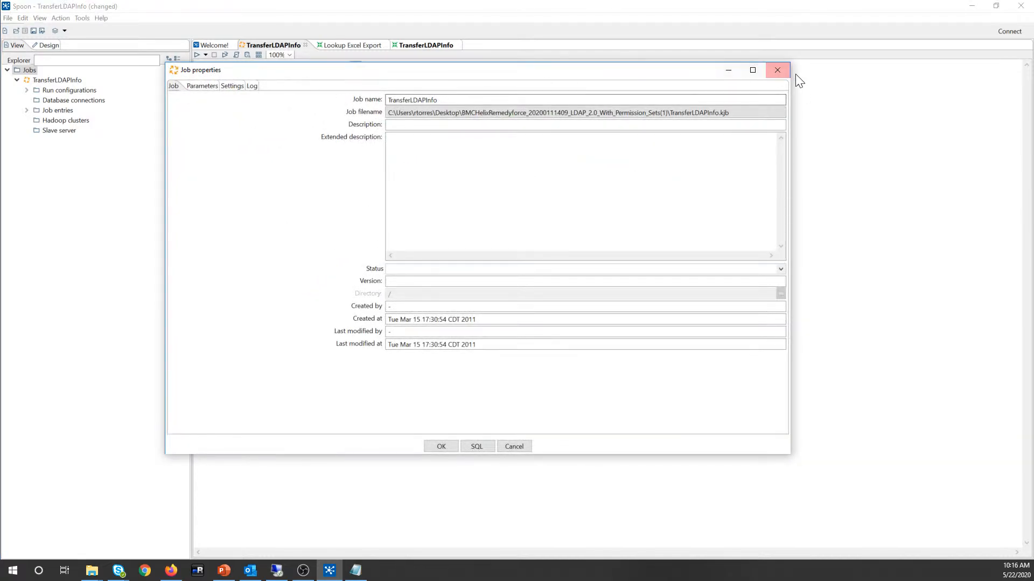
left_click(777, 70)
right_click(343, 229)
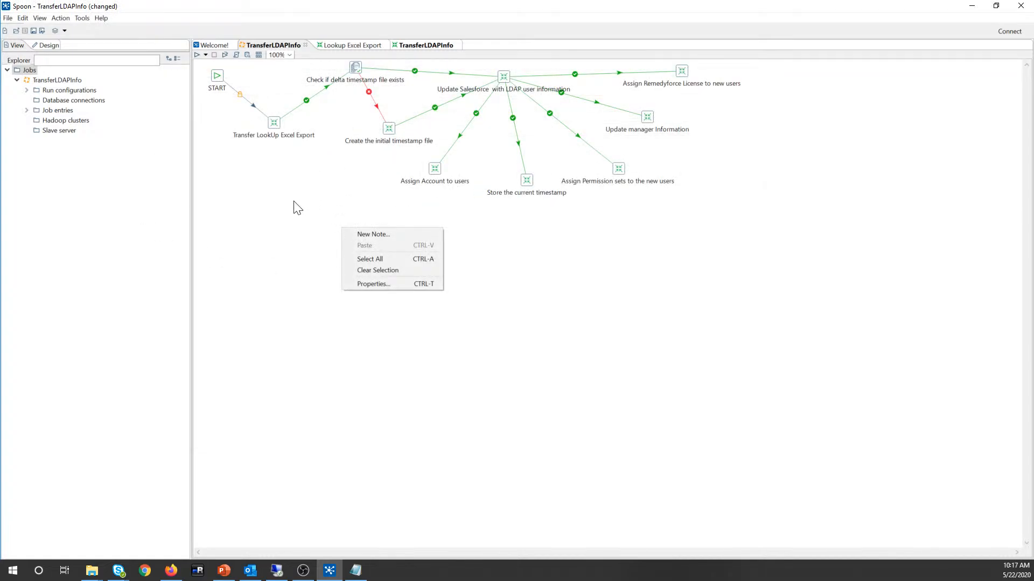
left_click(358, 127)
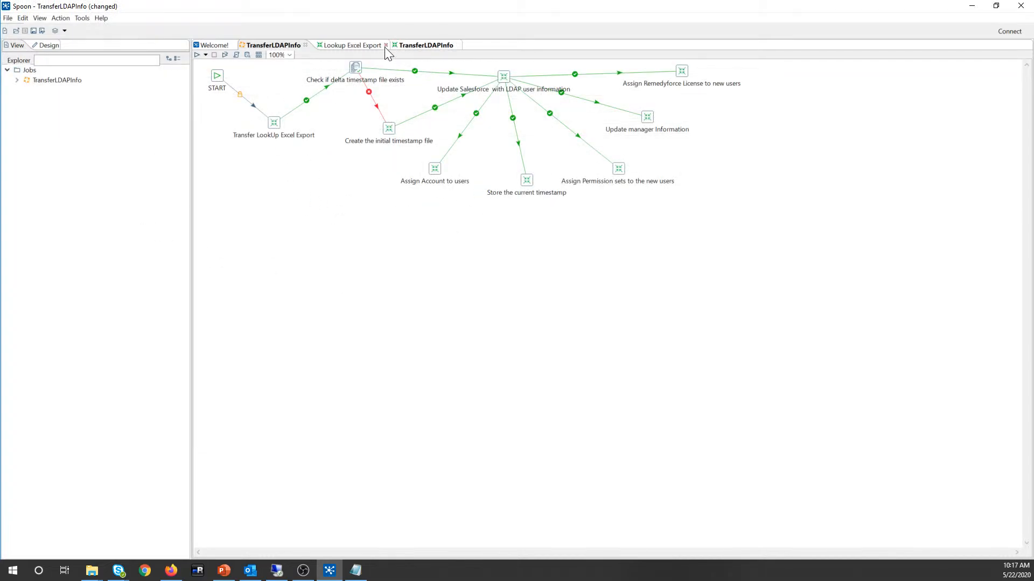
Step: Close Lookup Excel Export and the duplicate TransferLDAPInfo tab without saving, and reopen the job's properties
left_click(384, 45)
left_click(383, 45)
left_click(528, 322)
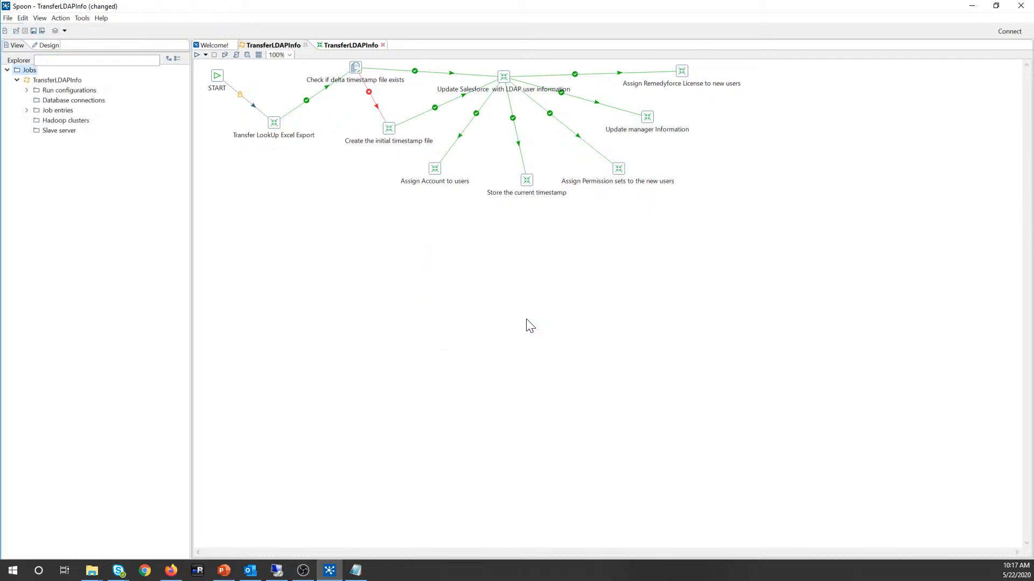
right_click(394, 290)
left_click(431, 347)
Step: Show the job's parameters and step through the LDAP and Salesforce default values, including the API URL
left_click(211, 87)
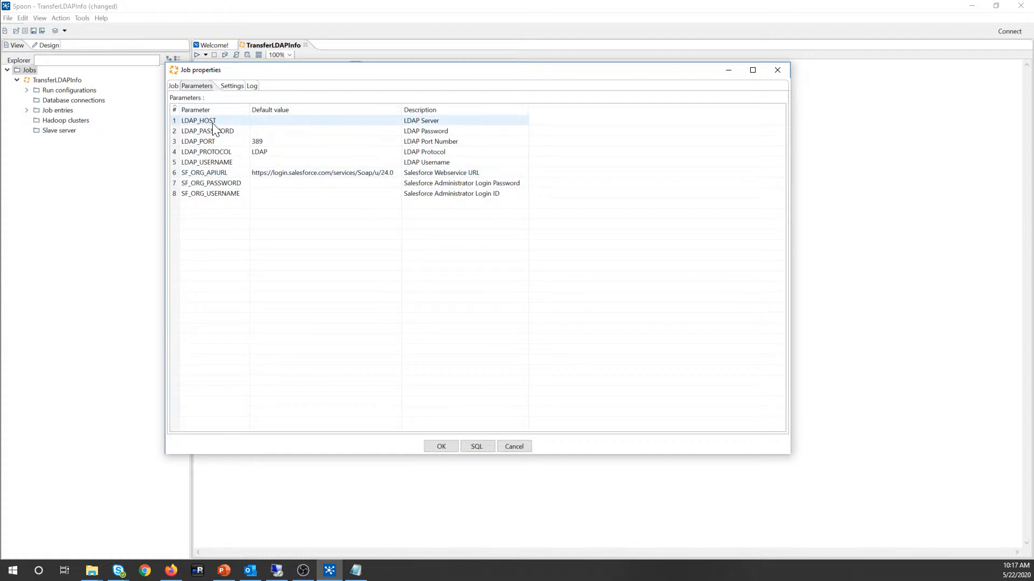
left_click(257, 120)
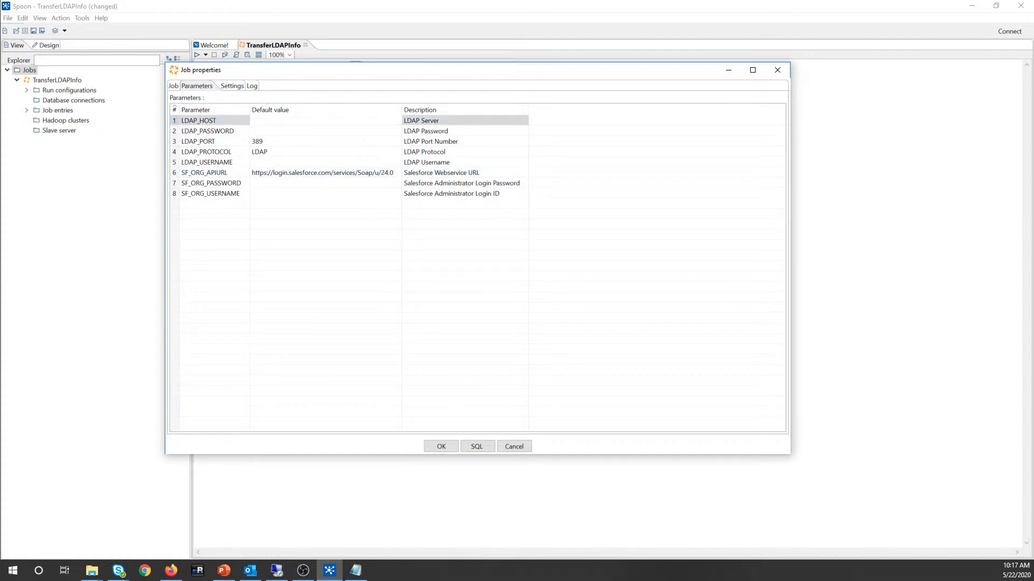
left_click(265, 132)
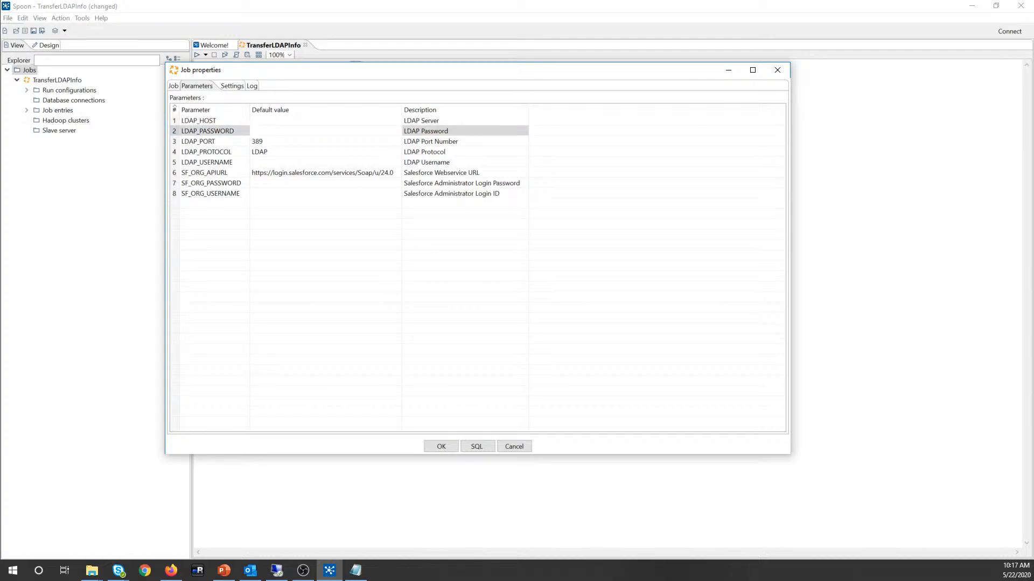
left_click(268, 123)
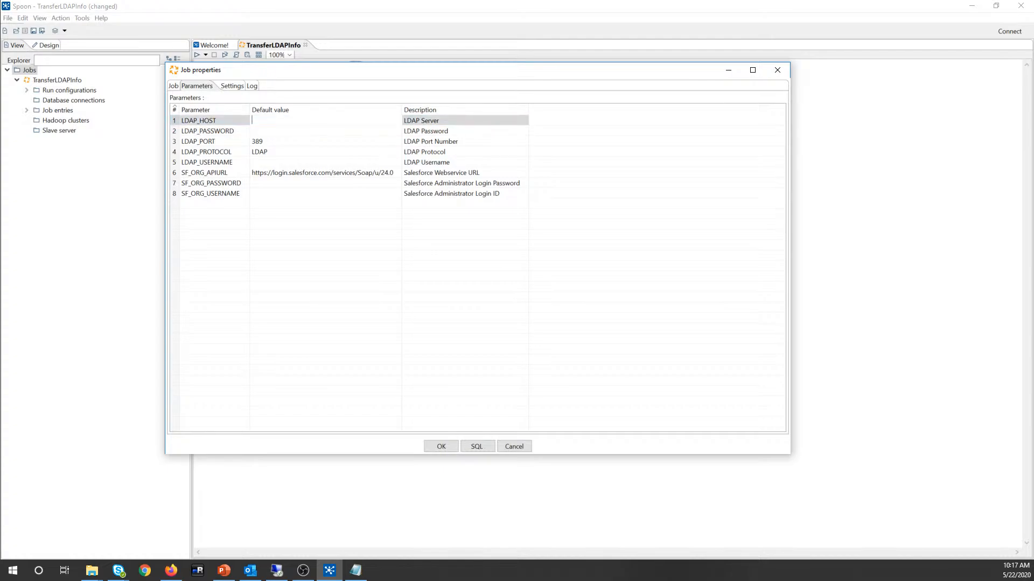
left_click(270, 131)
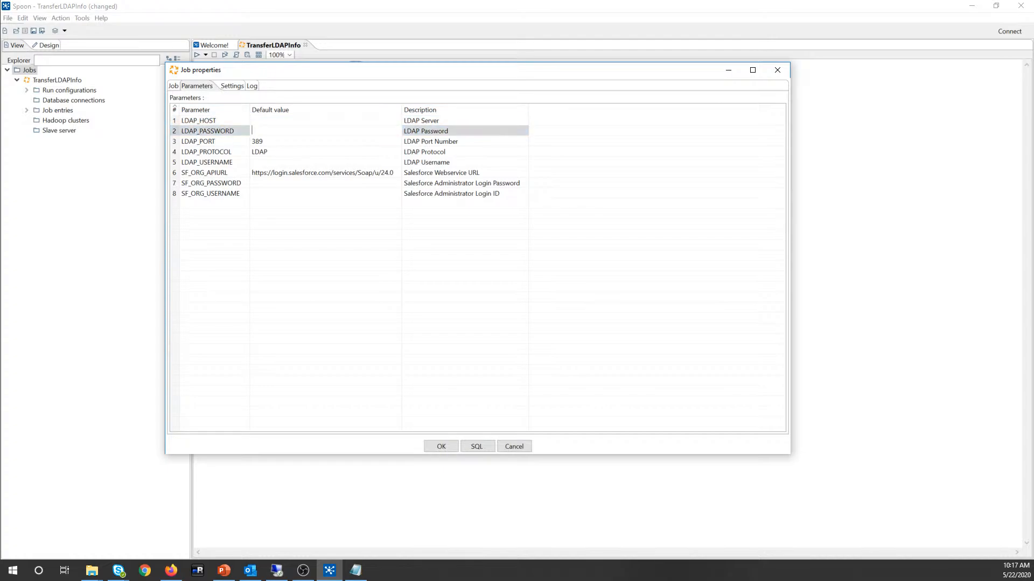
left_click(264, 163)
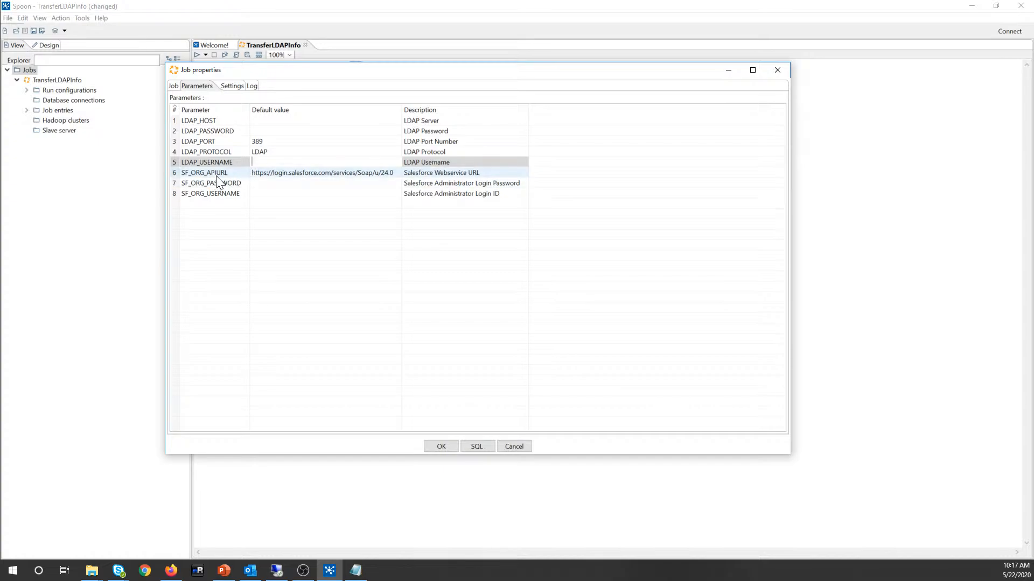
left_click(263, 172)
left_click(257, 172)
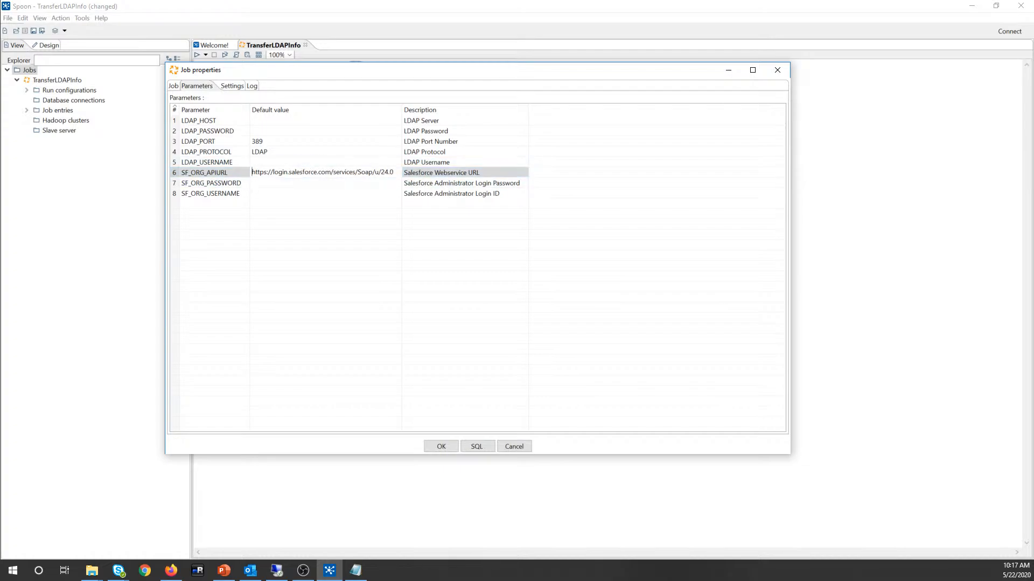
left_click(267, 186)
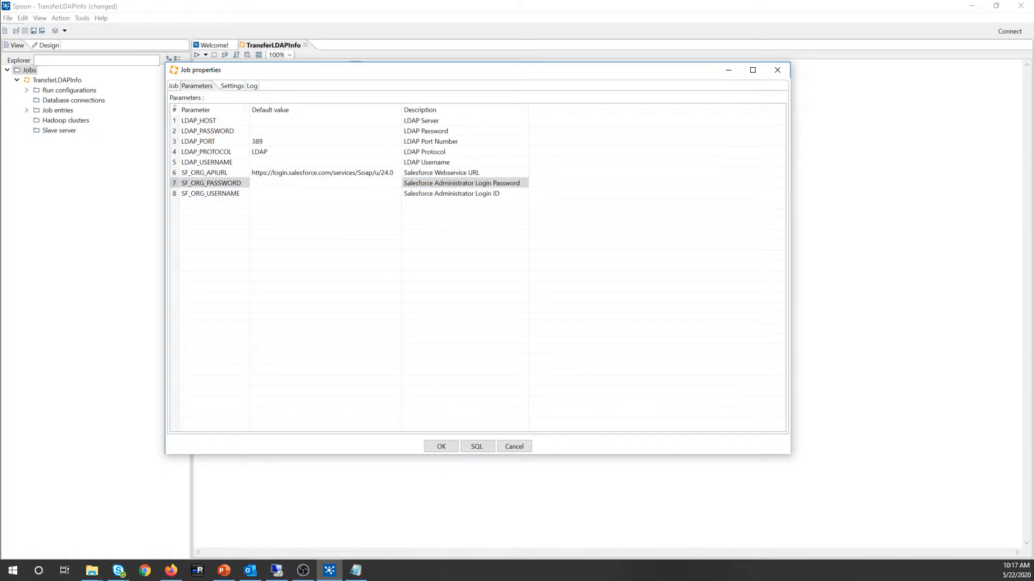
left_click(258, 195)
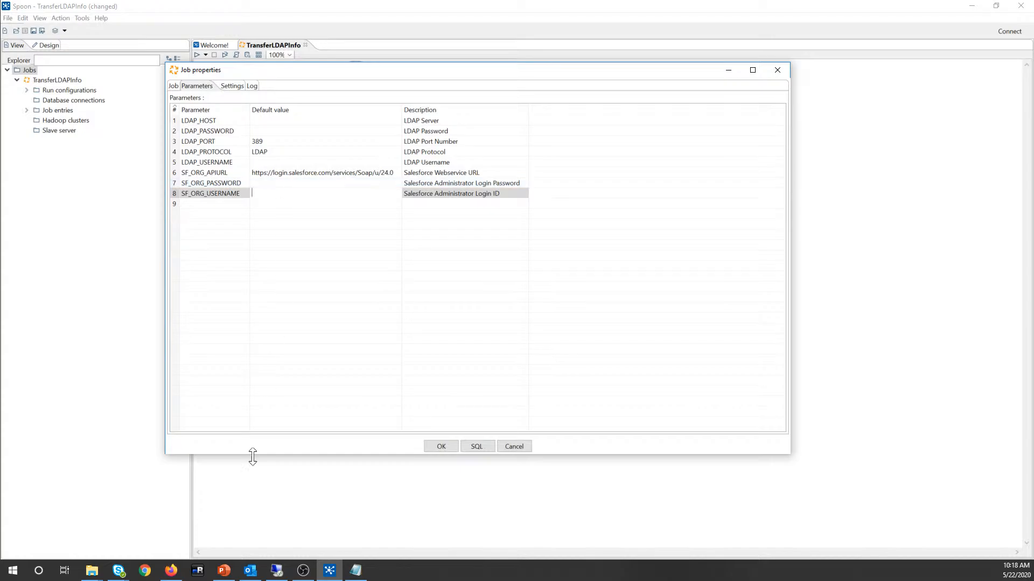
Step: In Firefox, go to the Remedyforce Getting Started tab and choose My Settings from the account menu
left_click(180, 575)
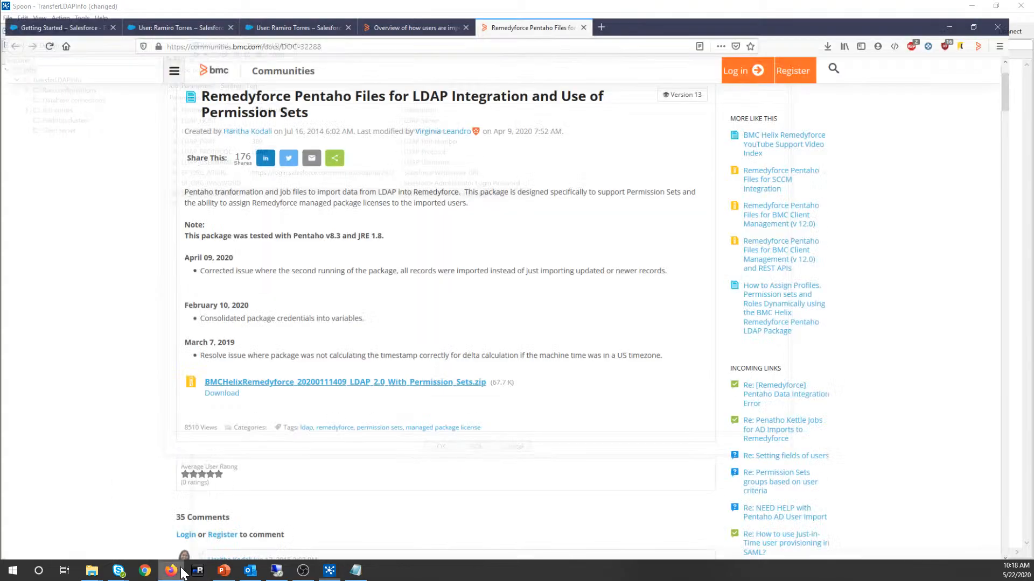
left_click(274, 8)
left_click(178, 9)
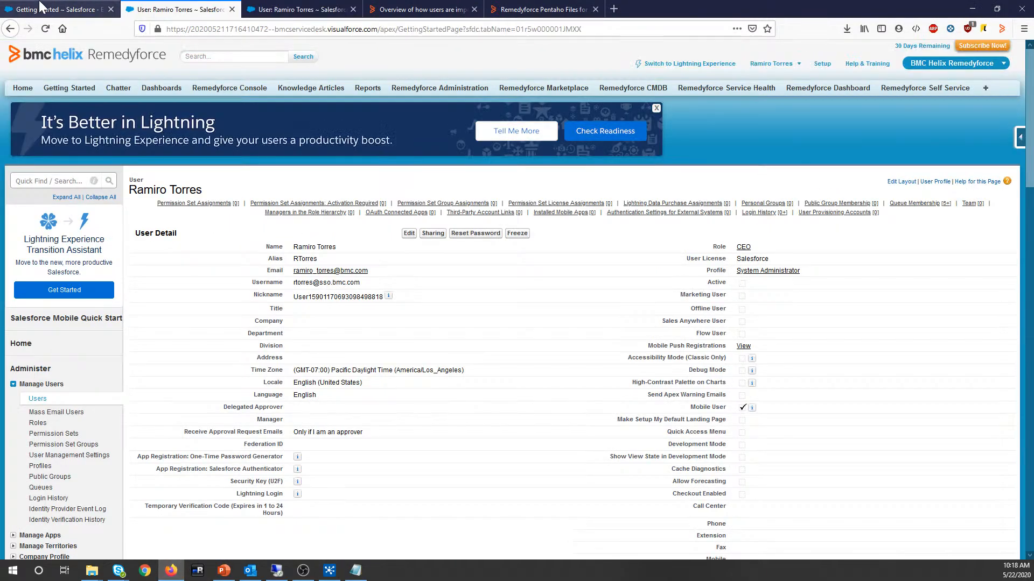
left_click(56, 9)
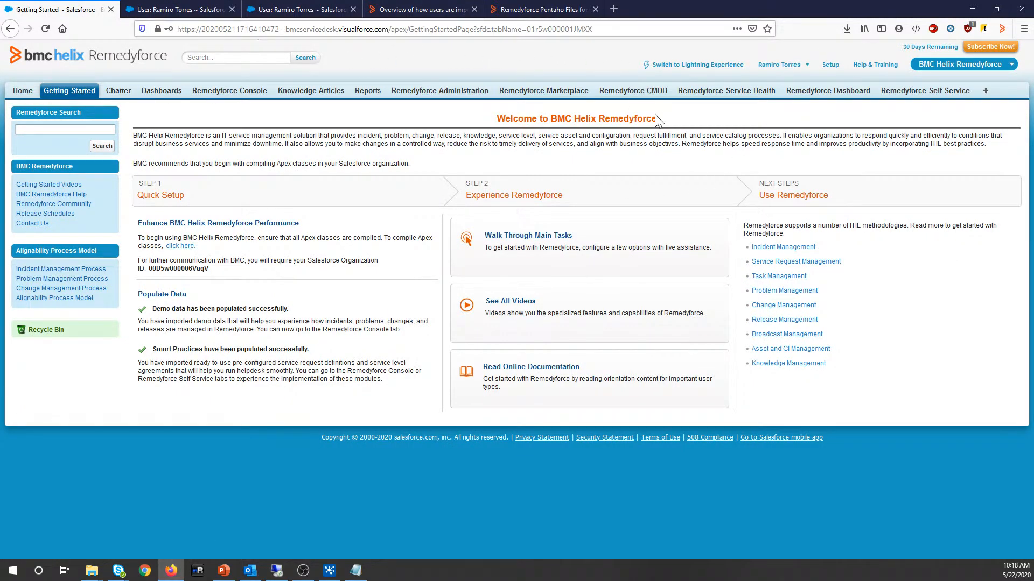
left_click(779, 65)
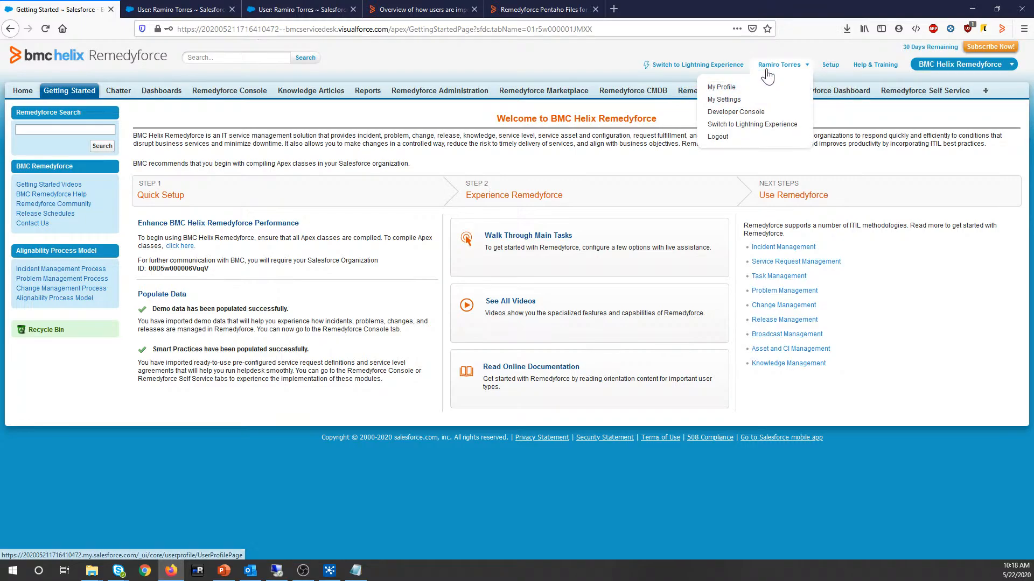
left_click(723, 101)
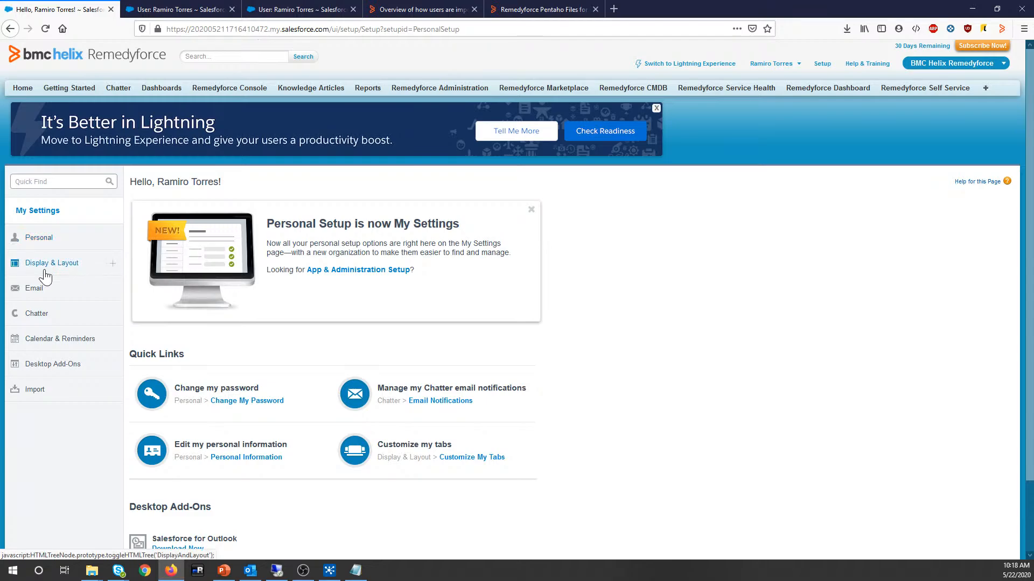
Step: Expand the Personal section of My Settings to reach Reset My Security Token
left_click(49, 240)
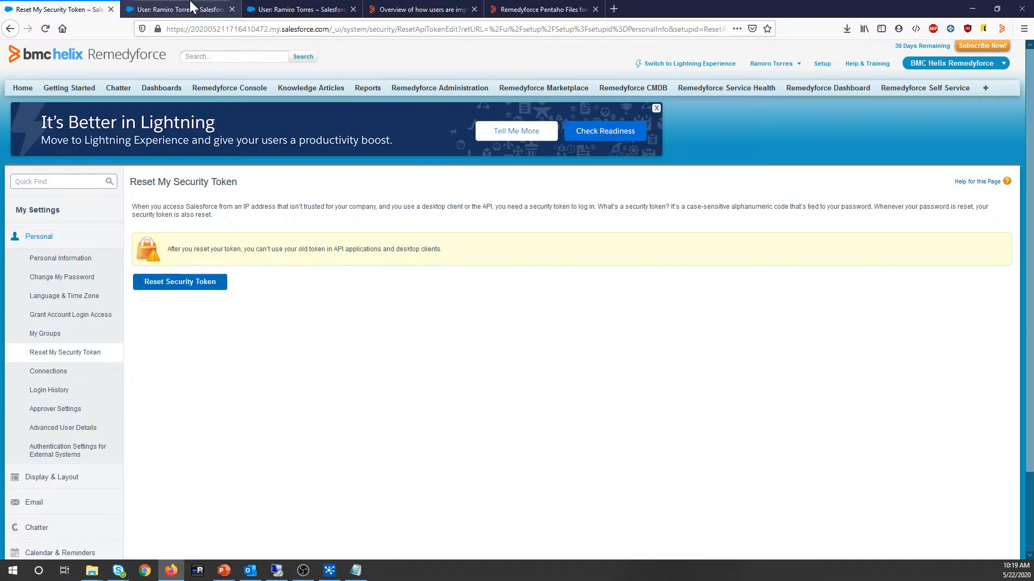
mouse_move(331, 574)
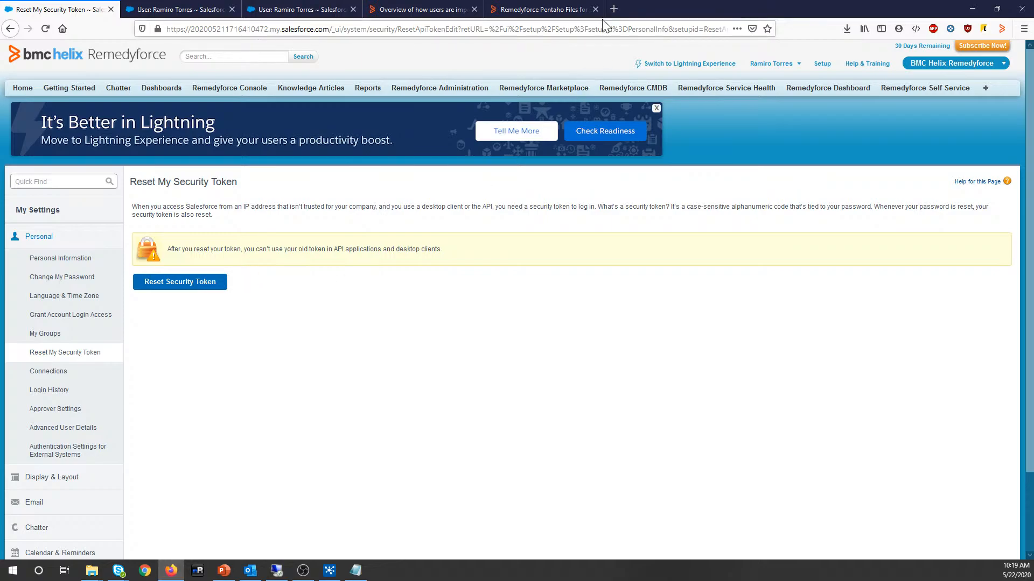
Step: Load login.salesforce.com in a new tab and choose Log In with a Different Username
left_click(614, 10)
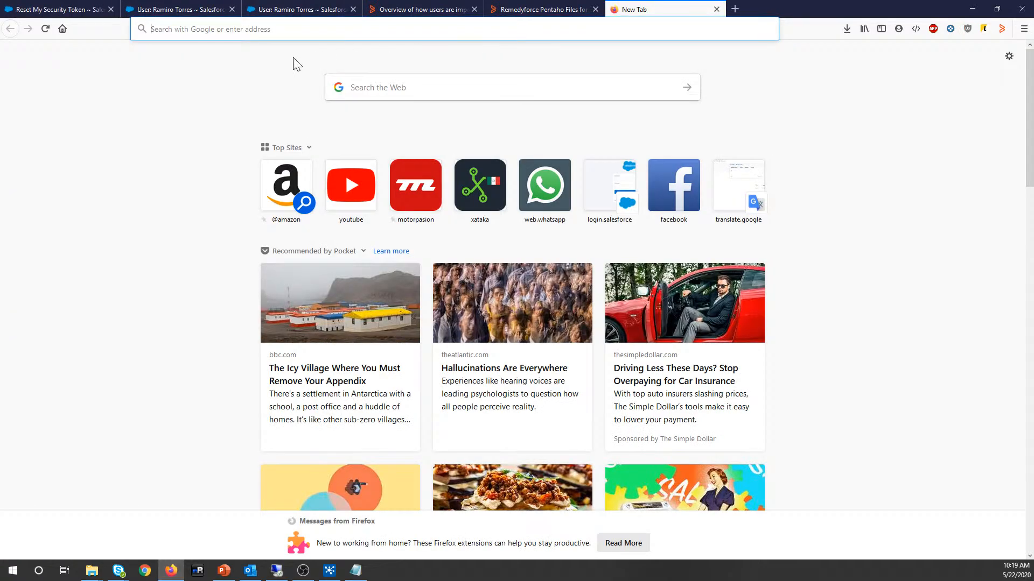
type("login.salesforce.com")
key("Return")
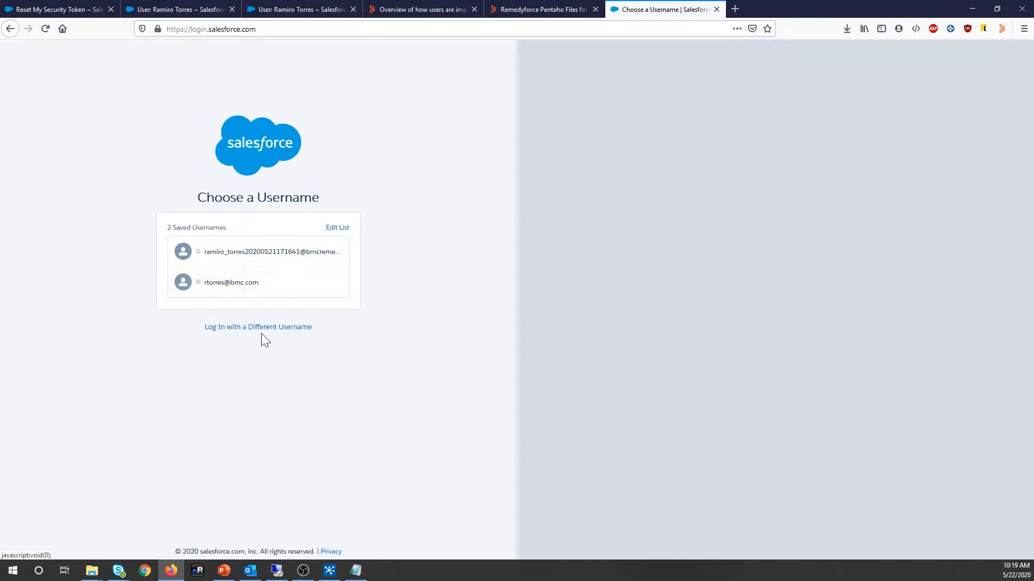
left_click(260, 327)
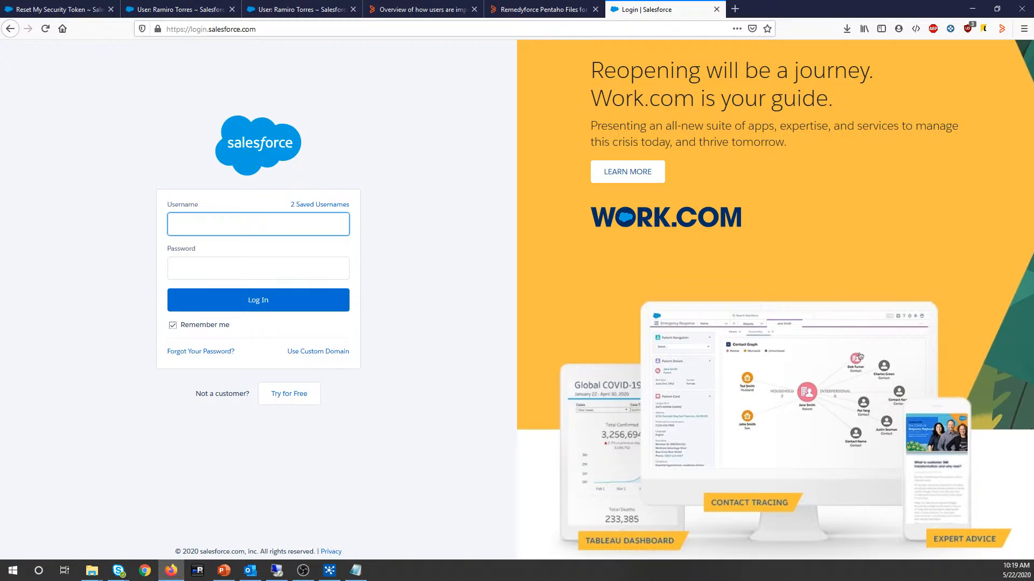
Step: Dismiss the saved-login suggestions on the empty login form and return to Spoon's job parameters
left_click(258, 225)
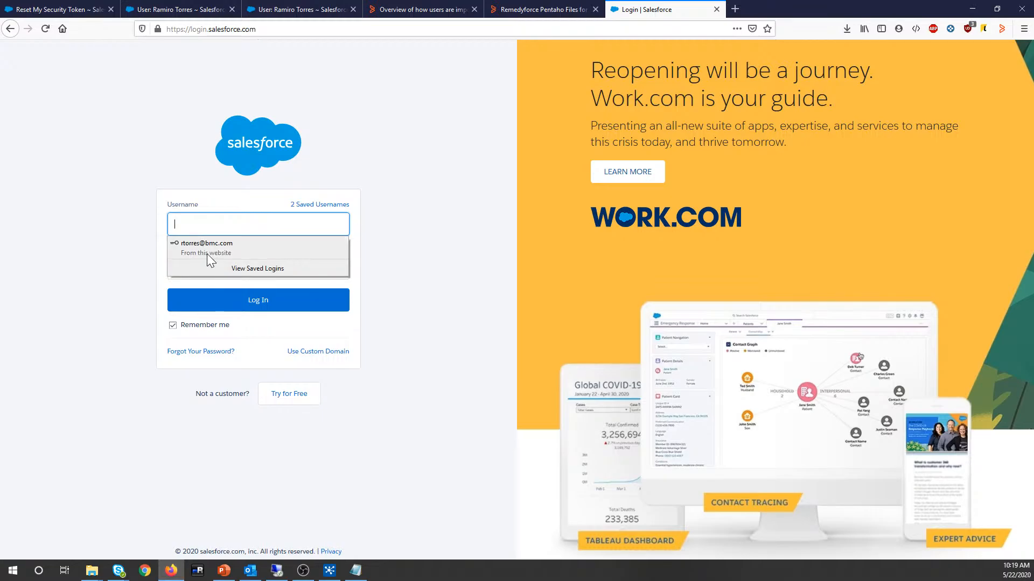
left_click(212, 229)
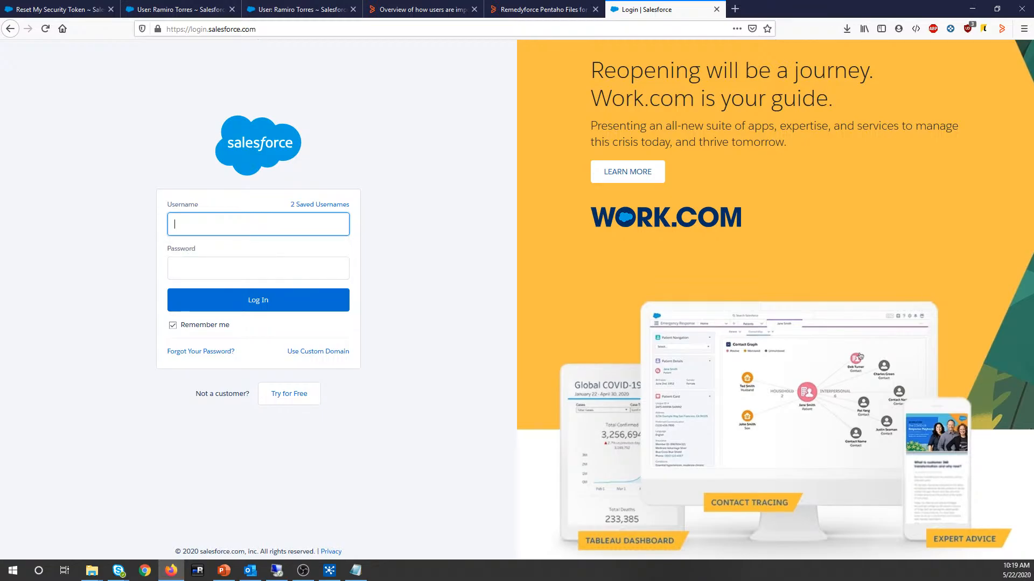
left_click(215, 264)
left_click(125, 239)
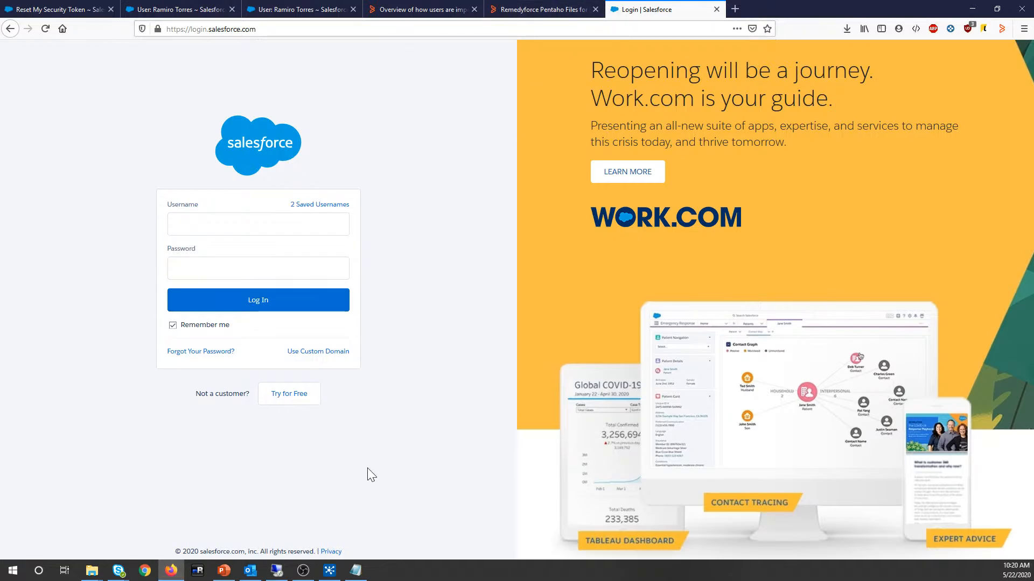
left_click(326, 574)
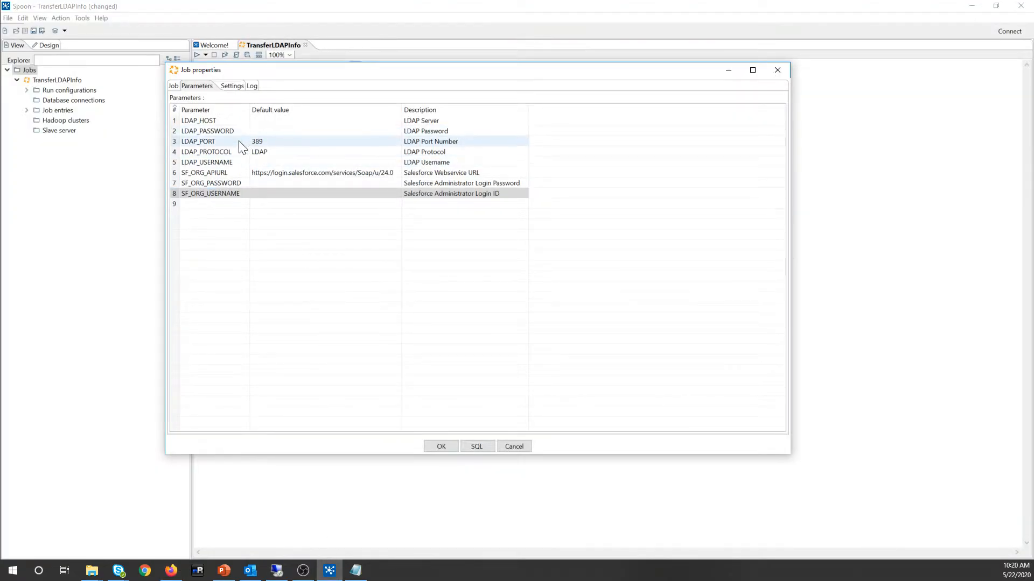
Step: Enter the Salesforce account password as the SF_ORG_PASSWORD default, then select SF_ORG_USERNAME's value
left_click(251, 183)
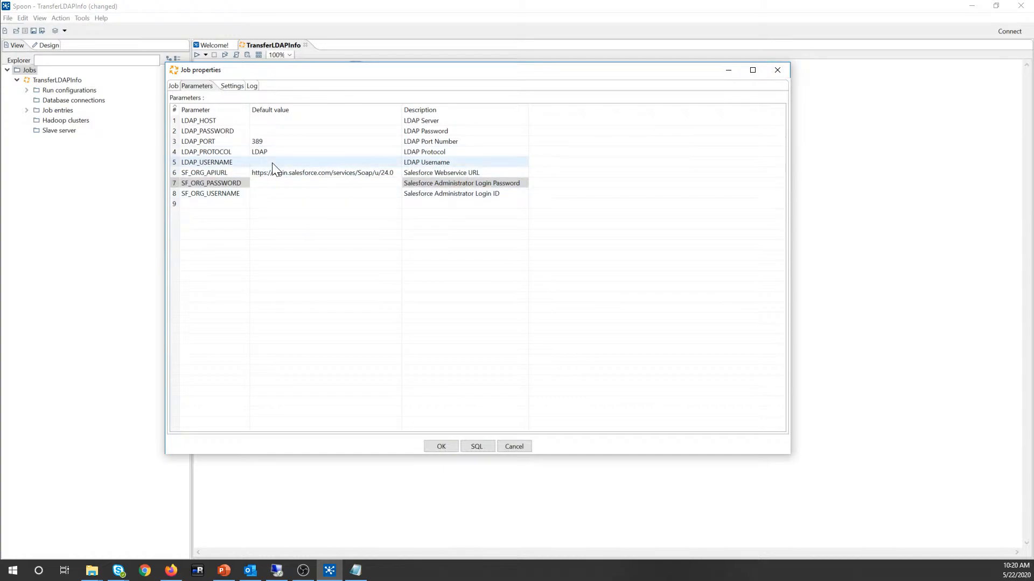
key("Tab")
left_click(259, 194)
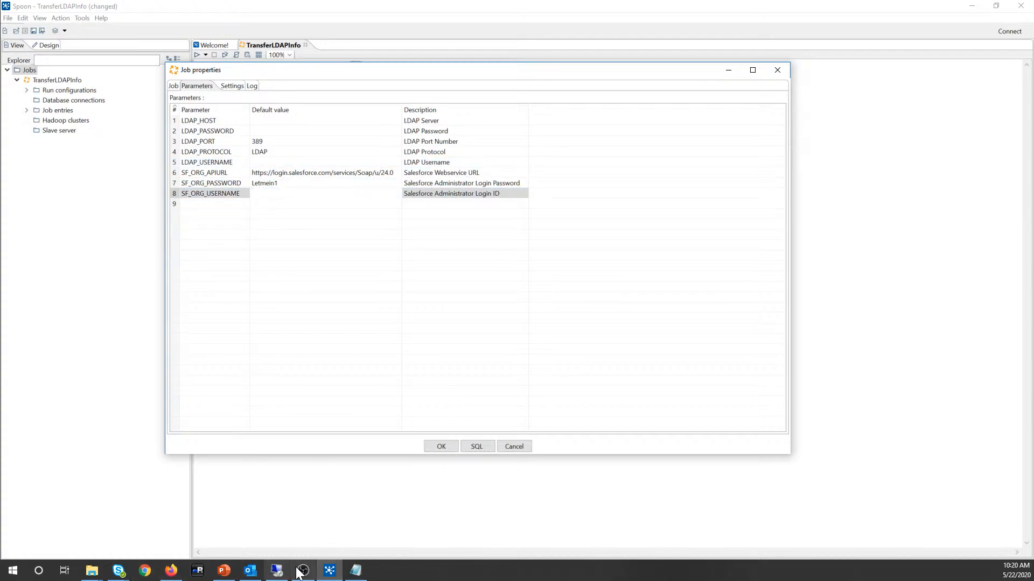
left_click(172, 570)
Step: Open the Remedyforce Users list, close the duplicate user tab, and copy the administrator's username
left_click(316, 10)
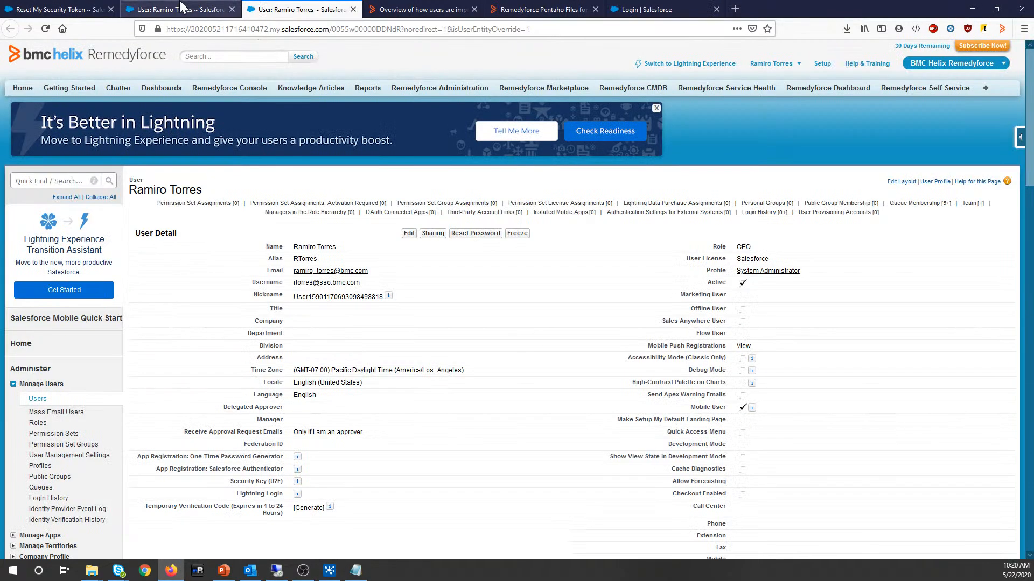
left_click(38, 399)
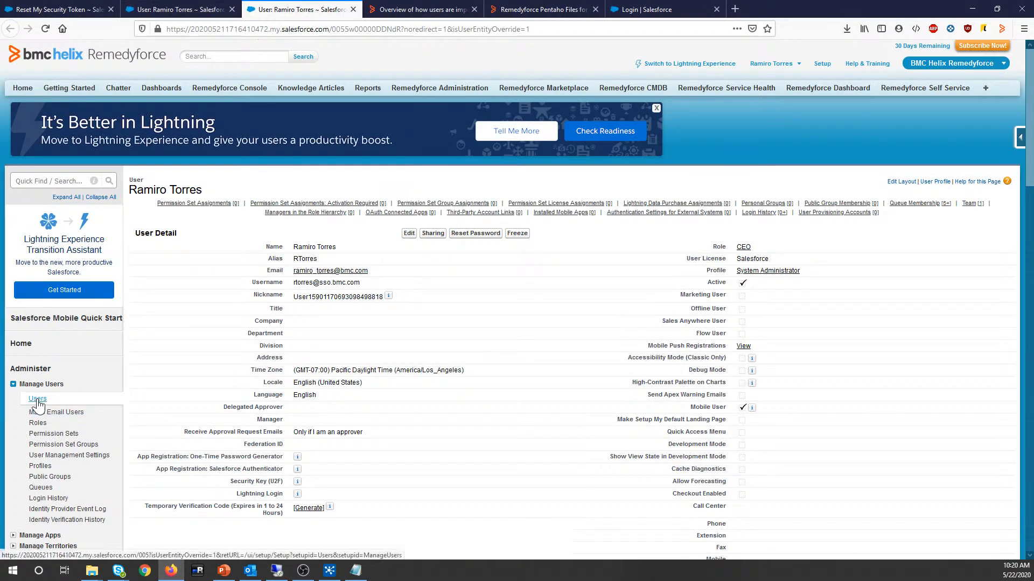
left_click(232, 9)
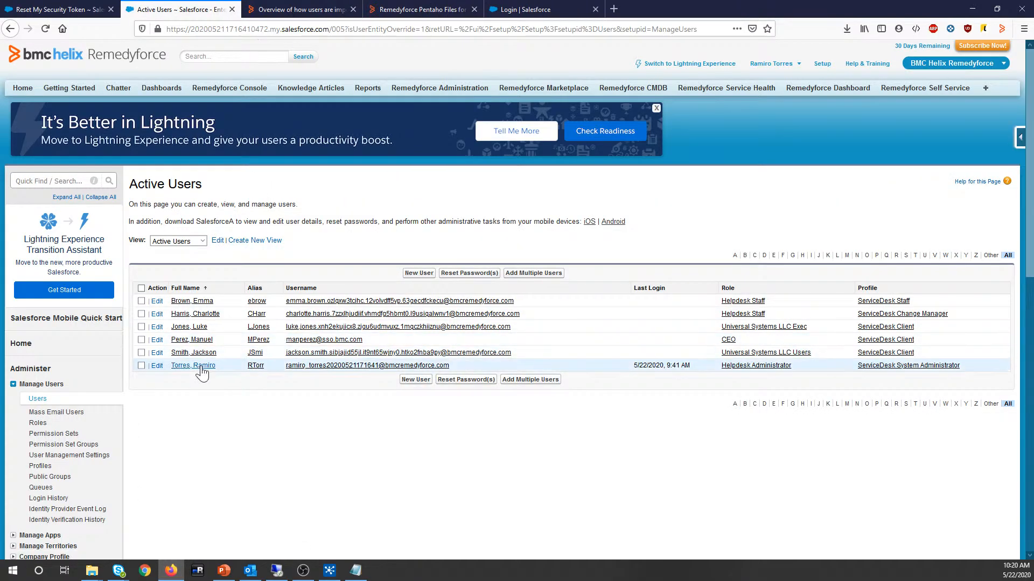
left_click_drag(450, 367, 285, 367)
key("ctrl+c")
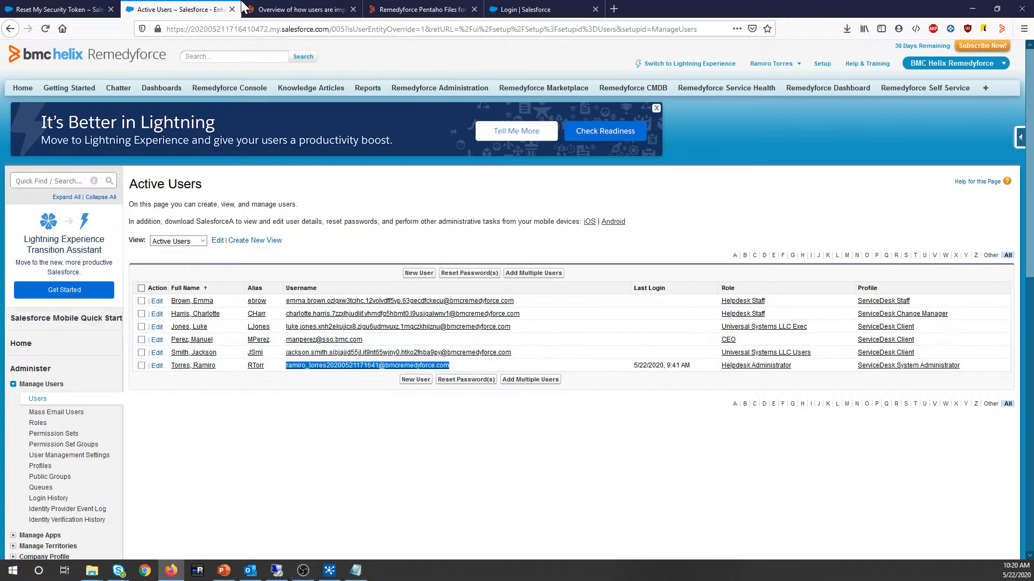
left_click(519, 10)
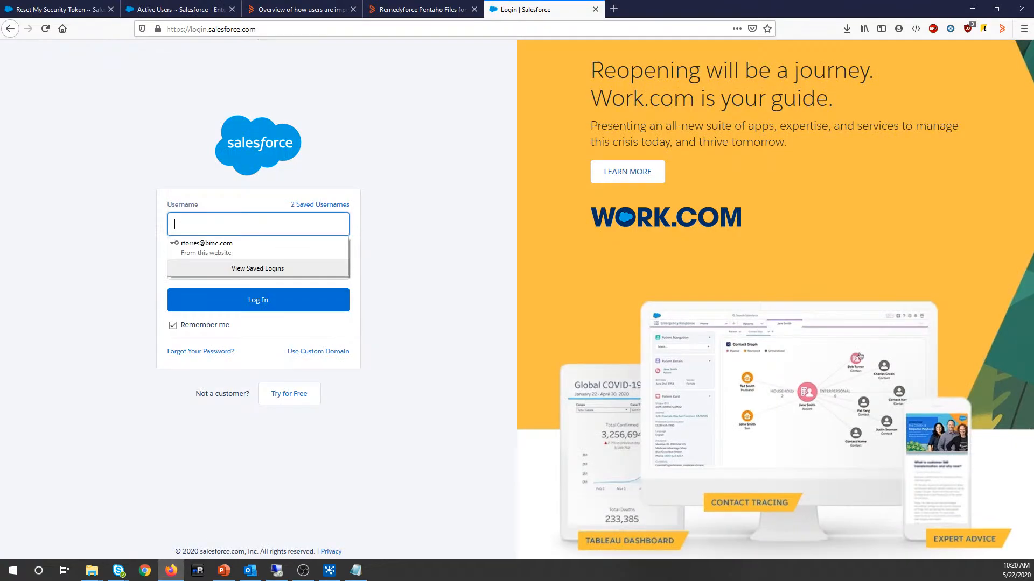
left_click(330, 571)
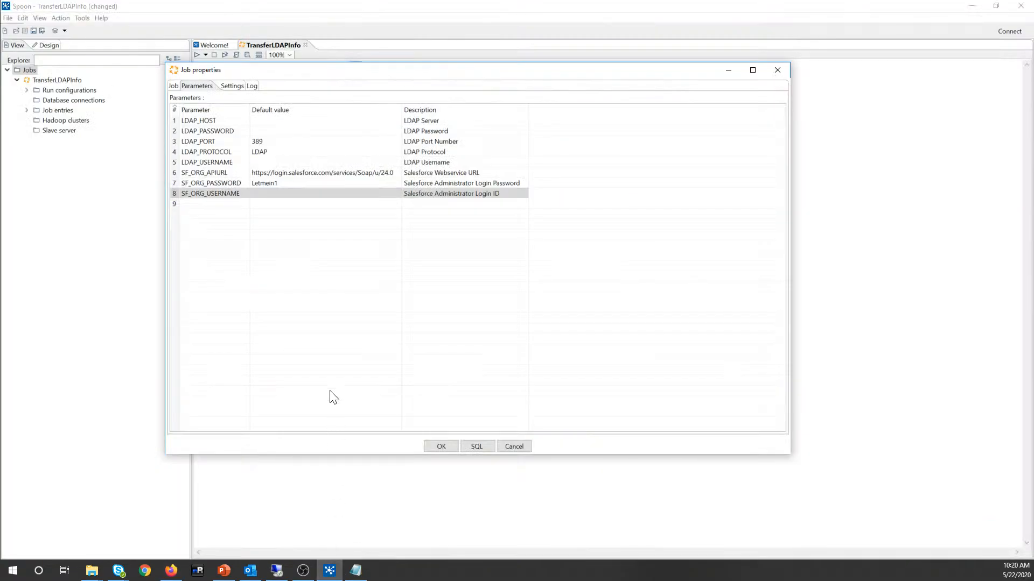
Step: Paste the administrator's username into SF_ORG_USERNAME's default value and briefly check Outlook
left_click(283, 194)
key("ctrl+v")
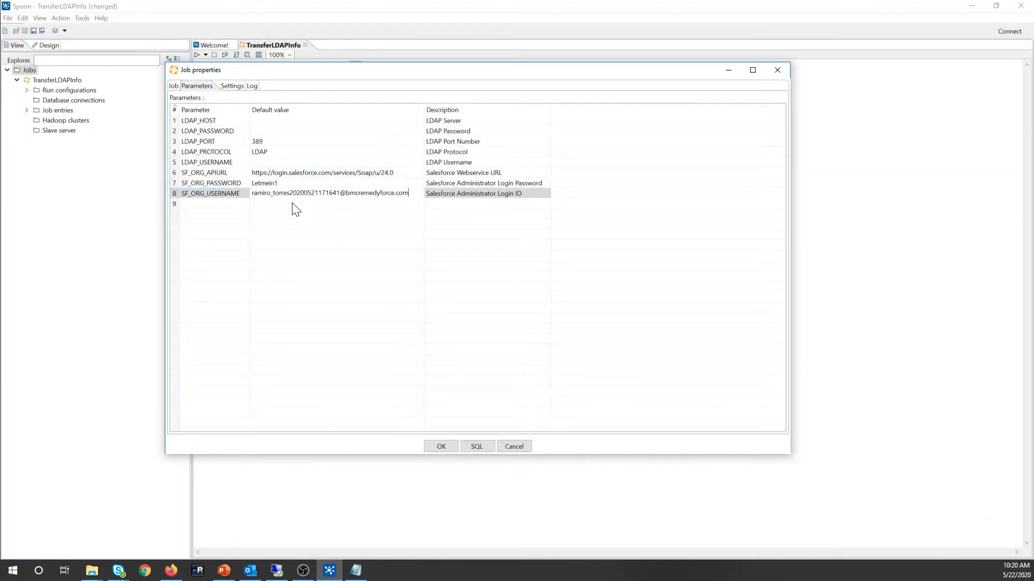
left_click(250, 571)
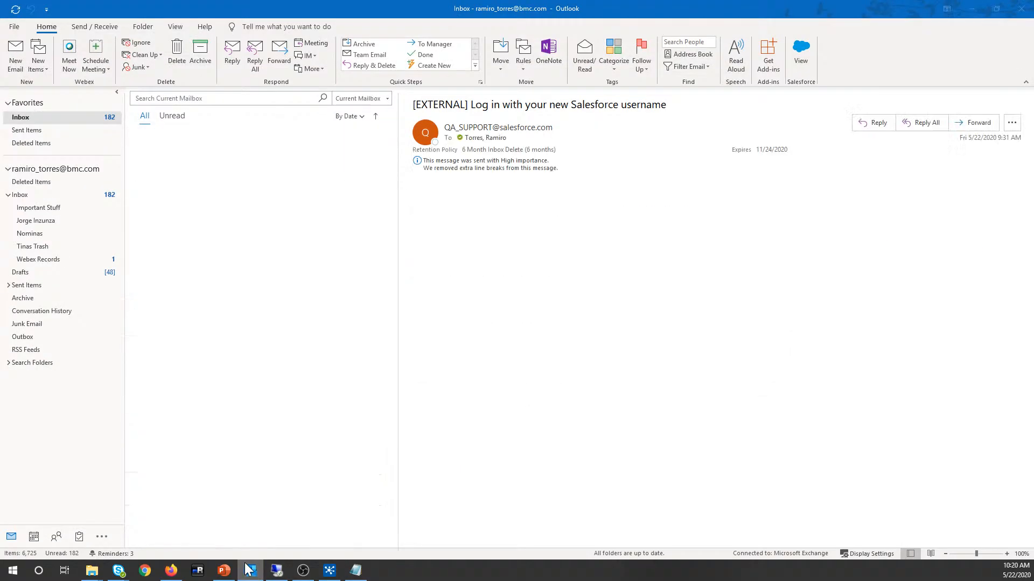
left_click(250, 571)
left_click(249, 571)
left_click(249, 570)
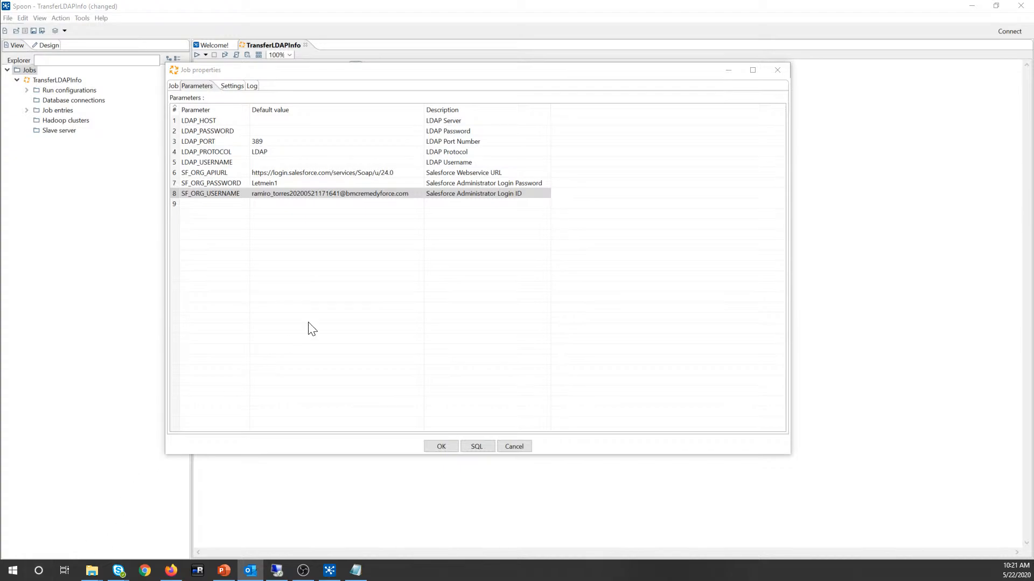
Step: Paste the Salesforce security token onto the end of the SF_ORG_PASSWORD default value
left_click(279, 183)
left_click(279, 183)
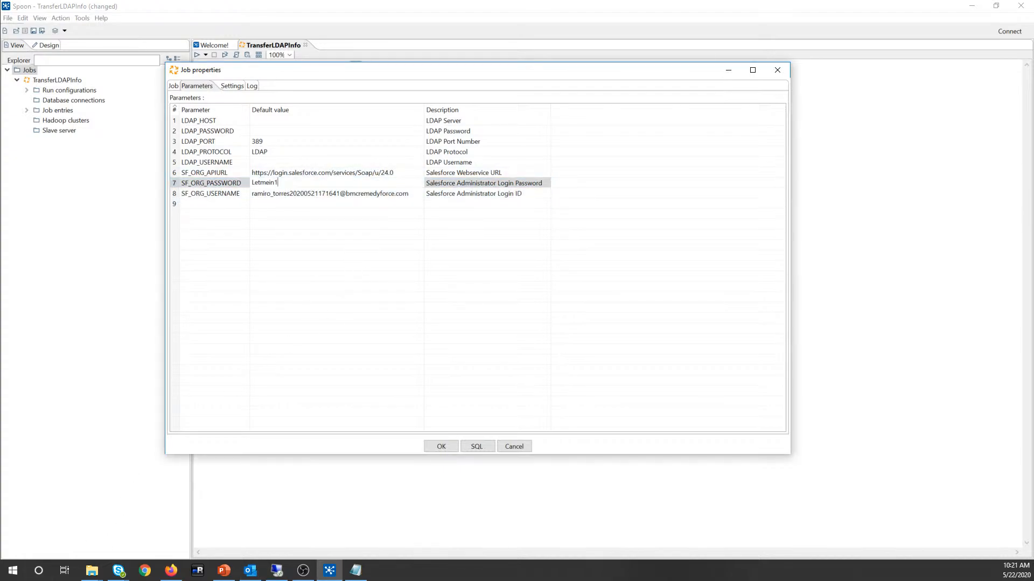
key("ctrl+v")
left_click_drag(365, 183, 277, 183)
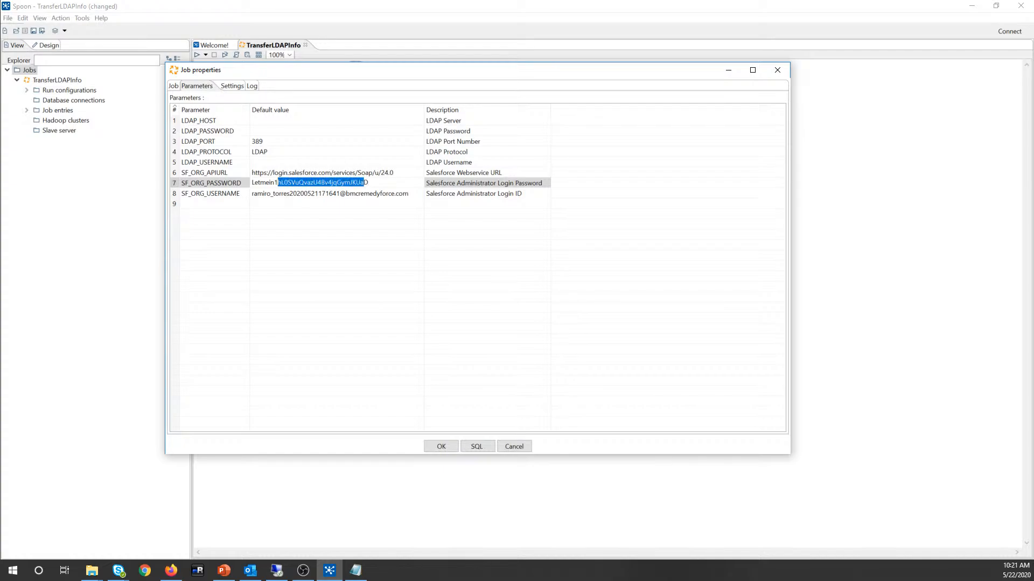
Step: Close the open cell editors and move from LDAP_PORT up to the LDAP_HOST value
left_click(361, 216)
left_click(370, 186)
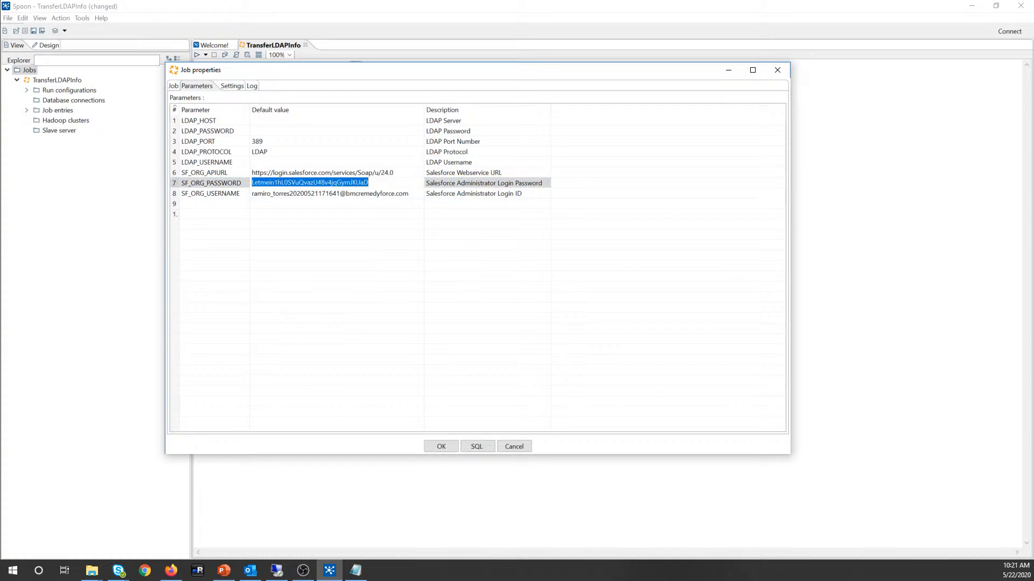
left_click(357, 272)
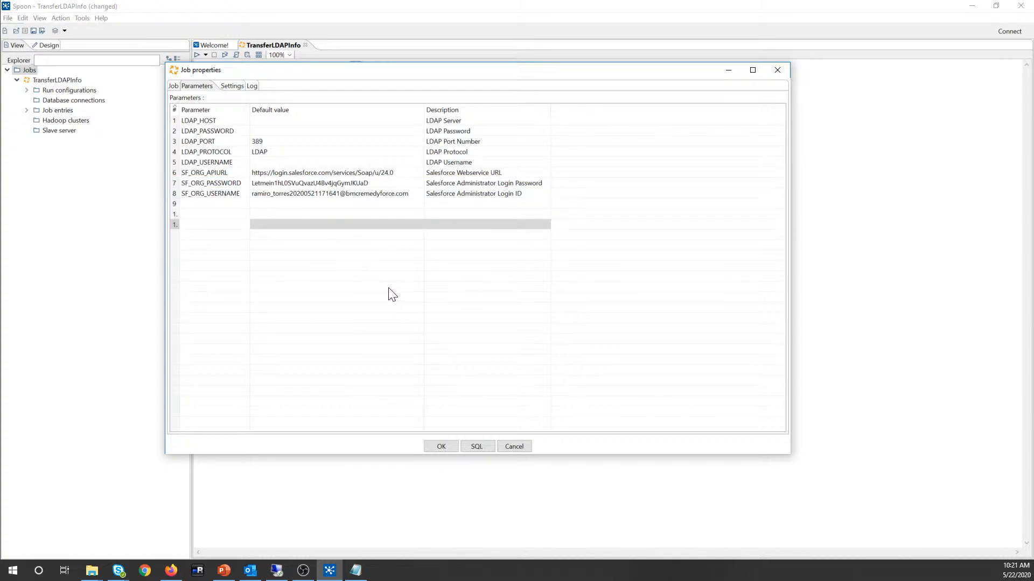
left_click(256, 162)
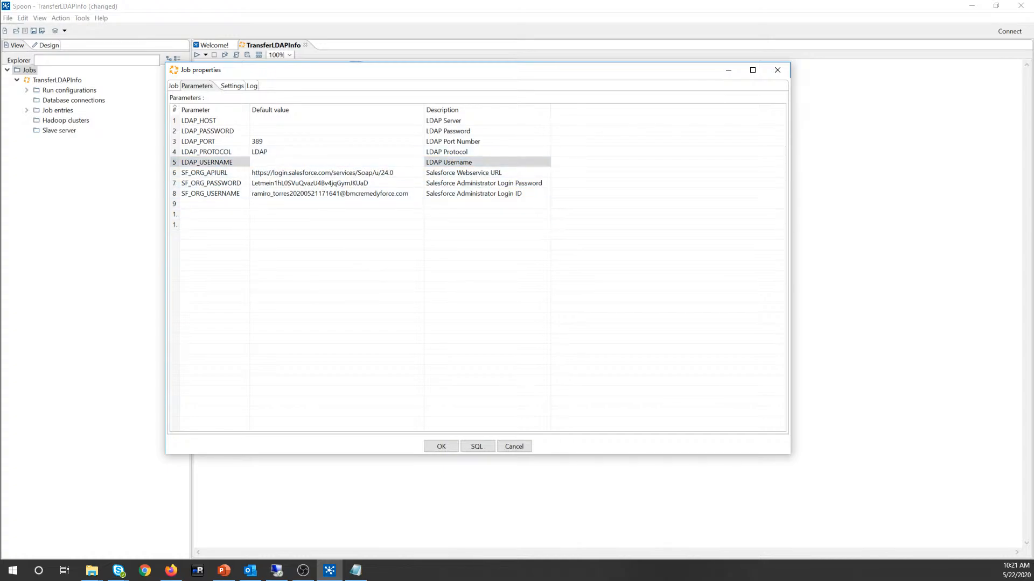
left_click(273, 140)
key("Up")
key("Up")
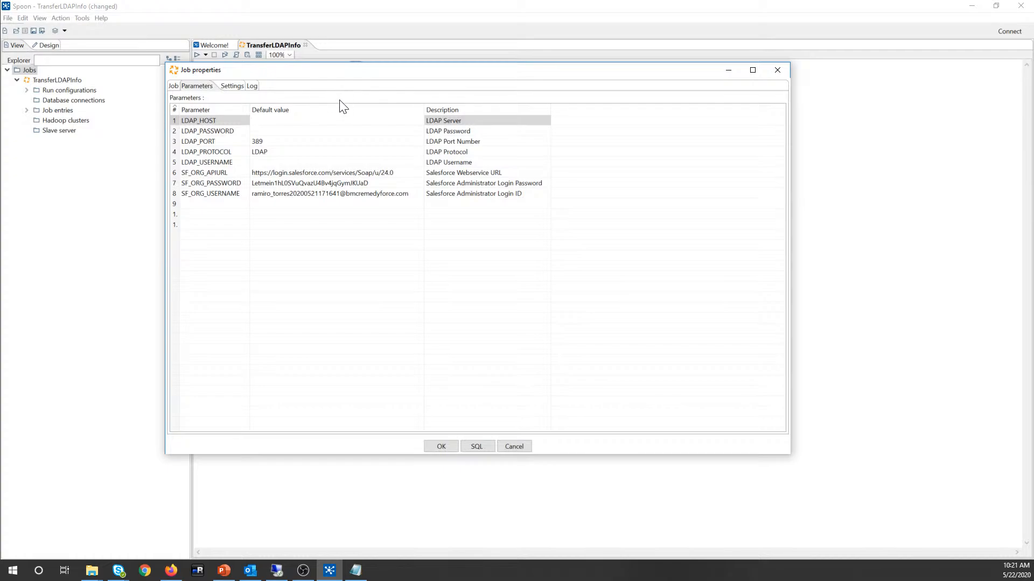
left_click(267, 161)
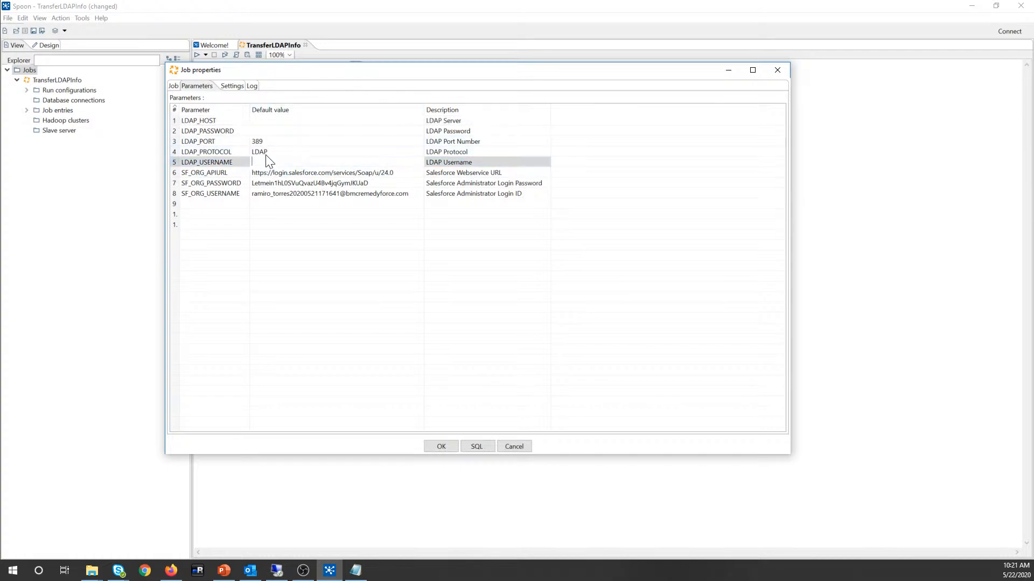
left_click(274, 154)
left_click(274, 140)
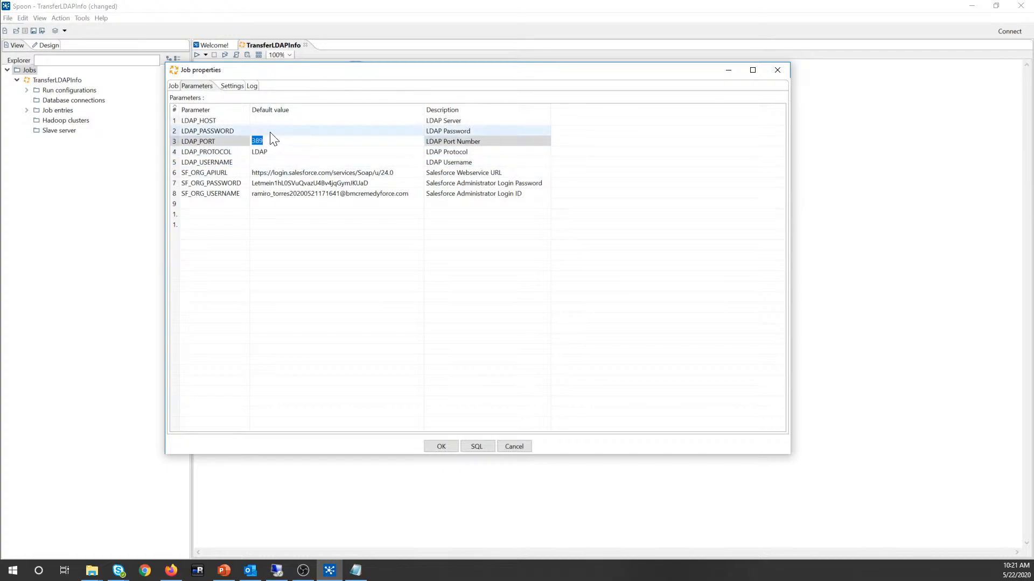
left_click(267, 130)
left_click(264, 120)
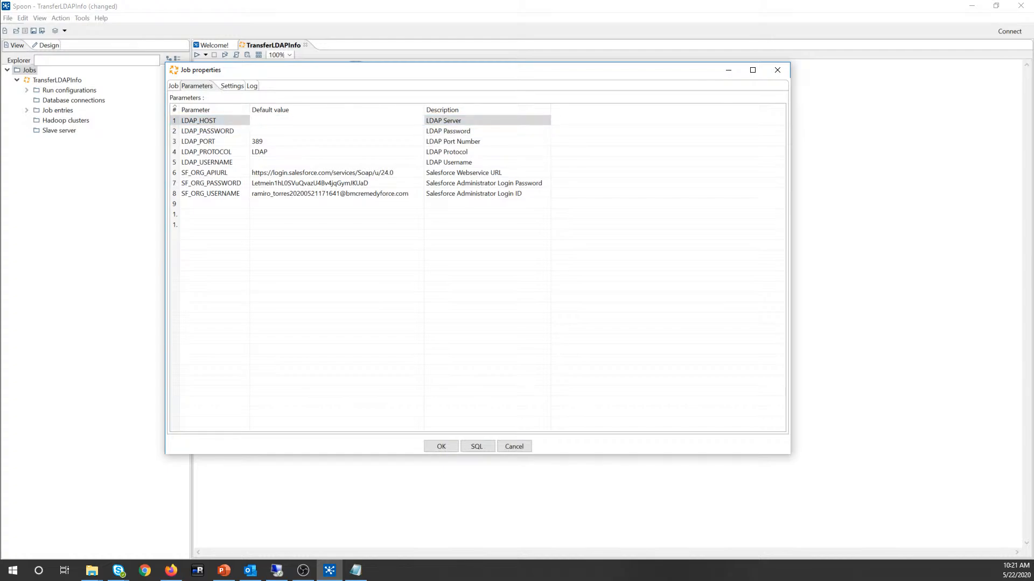
type("myserver.mydomain.com")
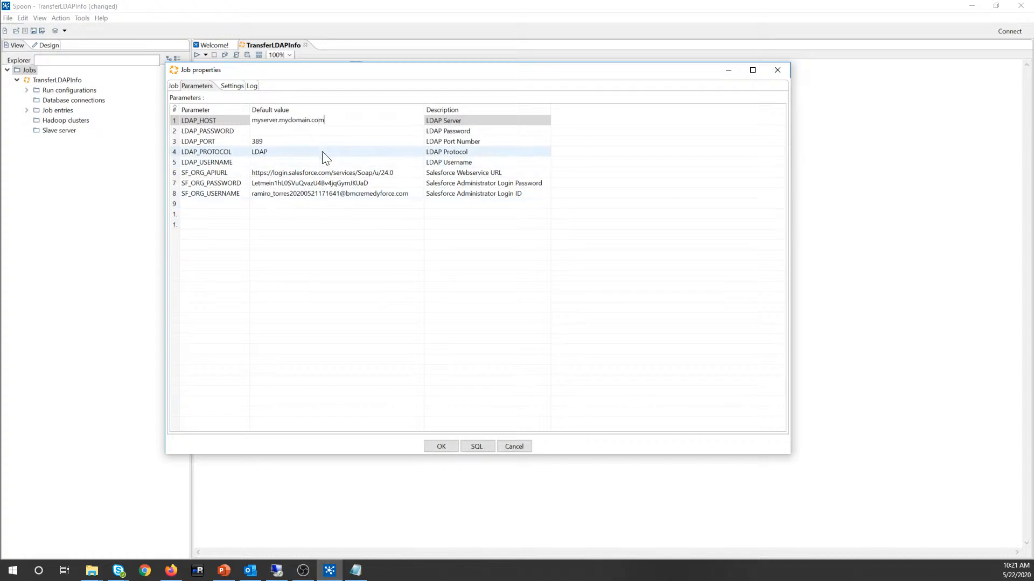
key("BackSpace")
key("BackSpace")
key("BackSpace")
key("BackSpace")
key("BackSpace")
key("BackSpace")
key("BackSpace")
key("BackSpace")
key("BackSpace")
key("BackSpace")
key("BackSpace")
key("BackSpace")
key("BackSpace")
key("BackSpace")
key("BackSpace")
key("BackSpace")
key("BackSpace")
key("BackSpace")
key("BackSpace")
key("BackSpace")
key("BackSpace")
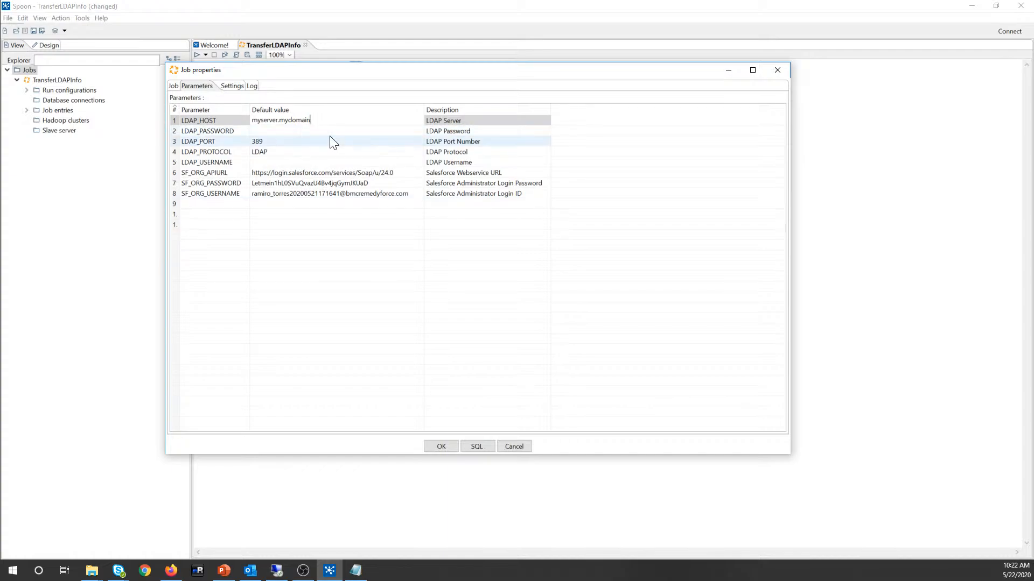
type("176.1.0.0.1")
key("BackSpace")
key("BackSpace")
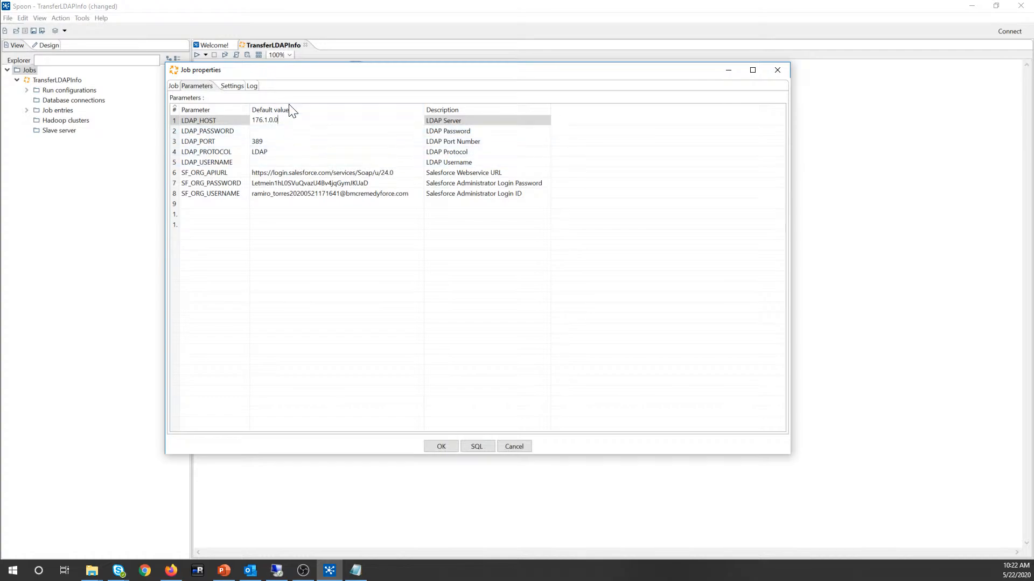
key("ctrl+a")
key("BackSpace")
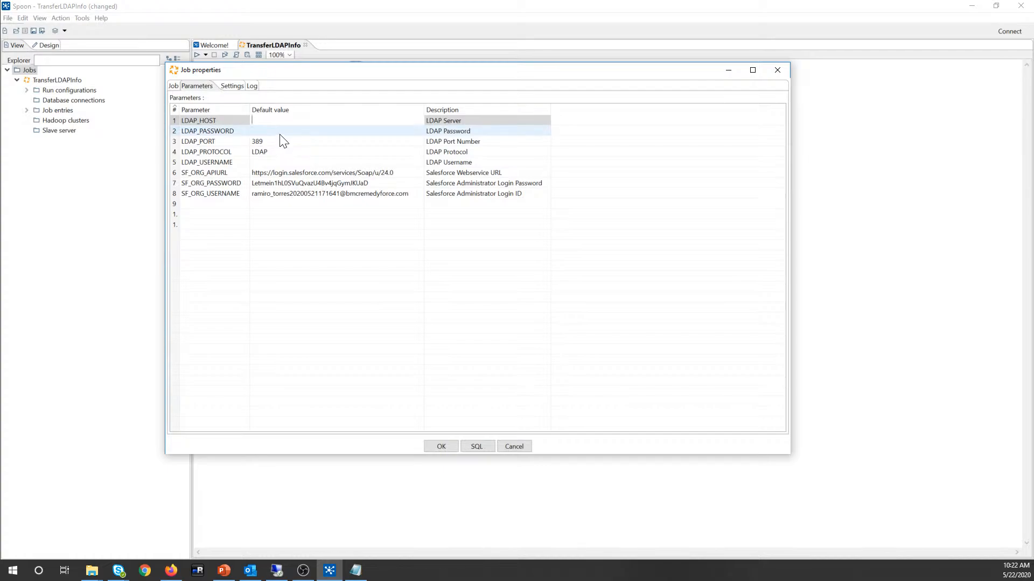
left_click(281, 152)
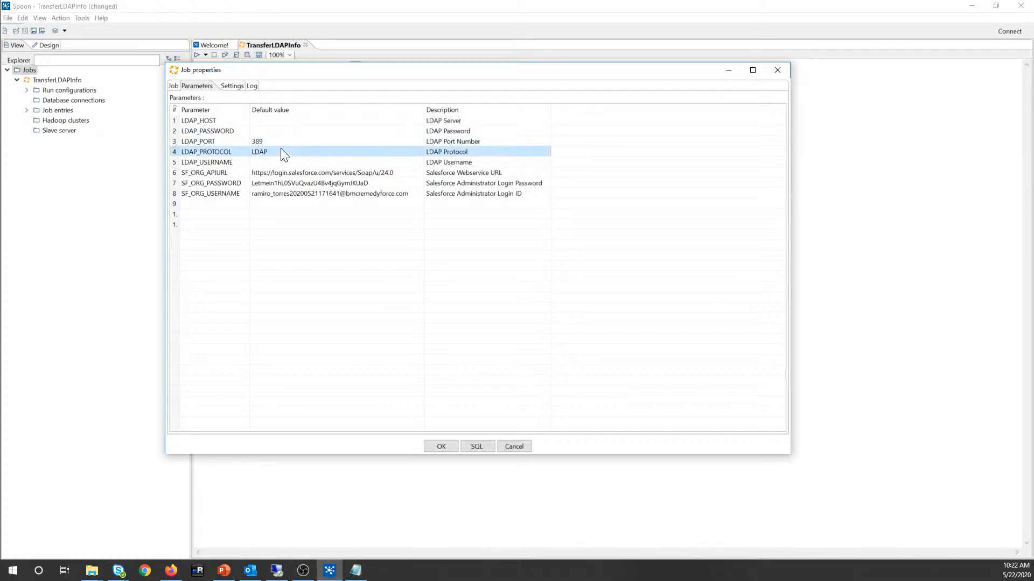
left_click(281, 152)
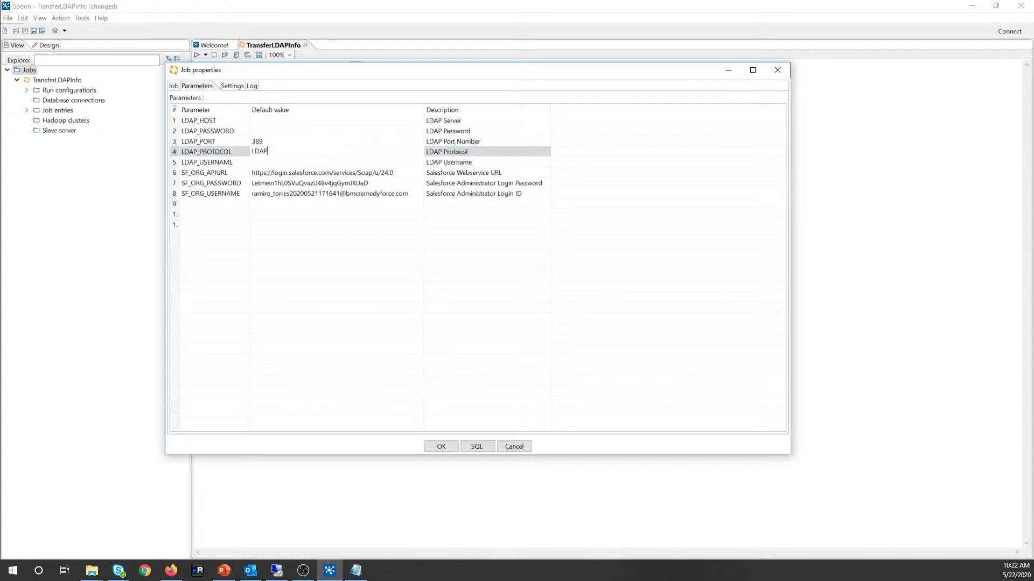
Step: Change LDAP_PROTOCOL to LDAPS, then revert it to LDAP
left_click_drag(270, 151, 251, 151)
left_click(281, 151)
type("S")
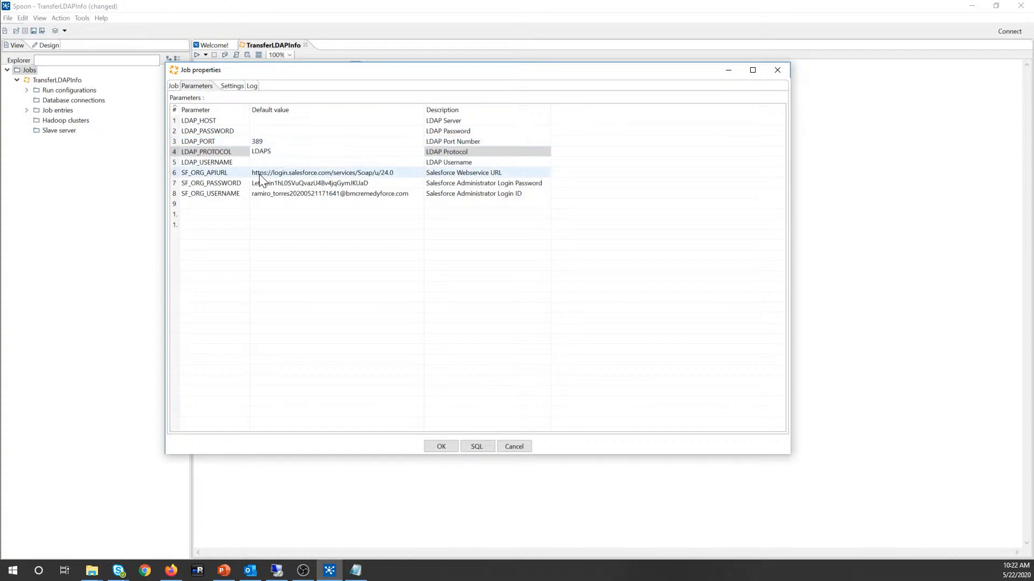
left_click(270, 151)
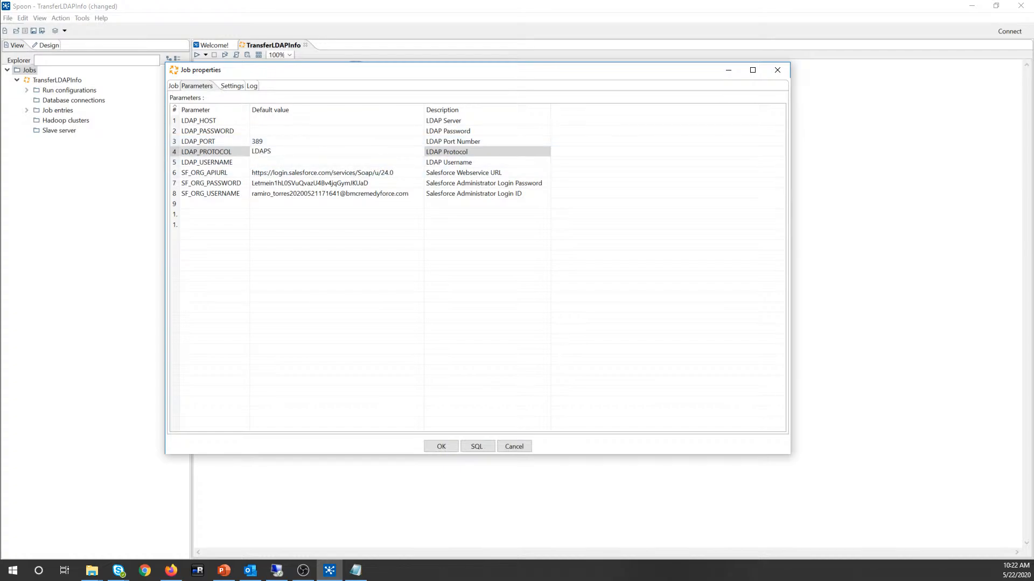
key("BackSpace")
Step: Finish editing the parameter values and accept the Job properties with OK
double_click(259, 151)
left_click(250, 173)
left_click(251, 172)
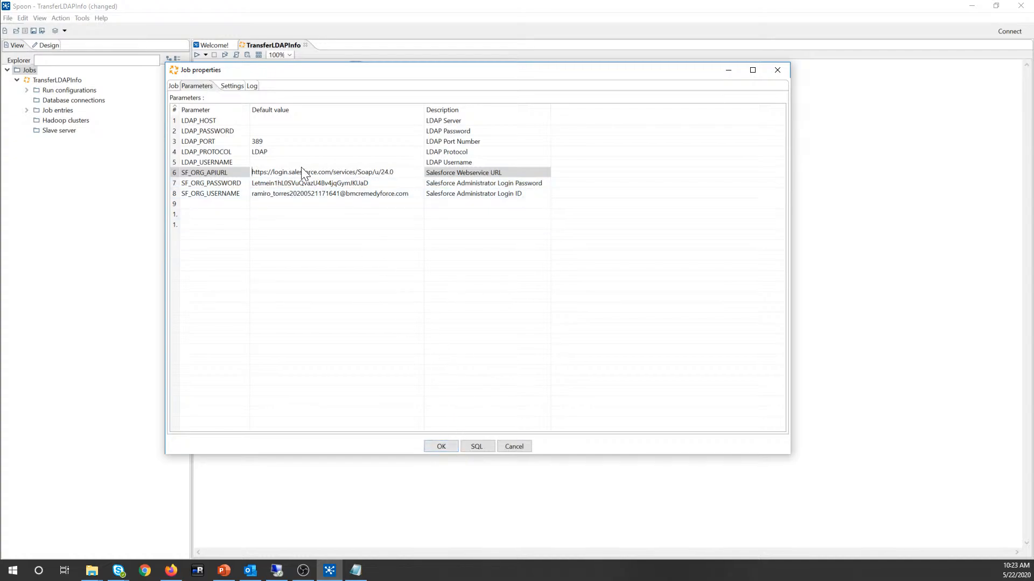
left_click(455, 450)
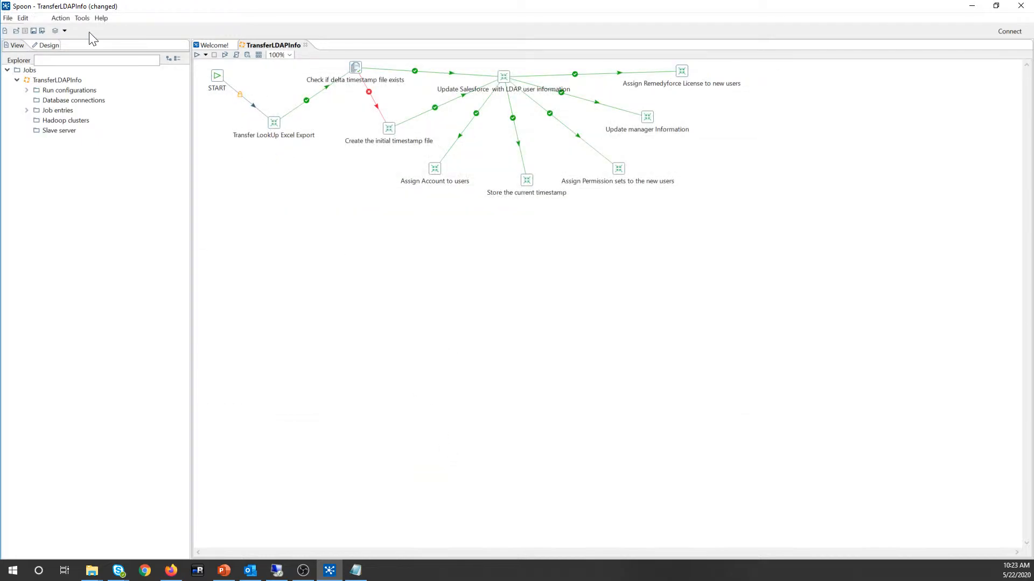
Step: Close the job without saving and reopen TransferLDAPInfo from Escritorio > LDAP Pentaho Package
left_click(306, 47)
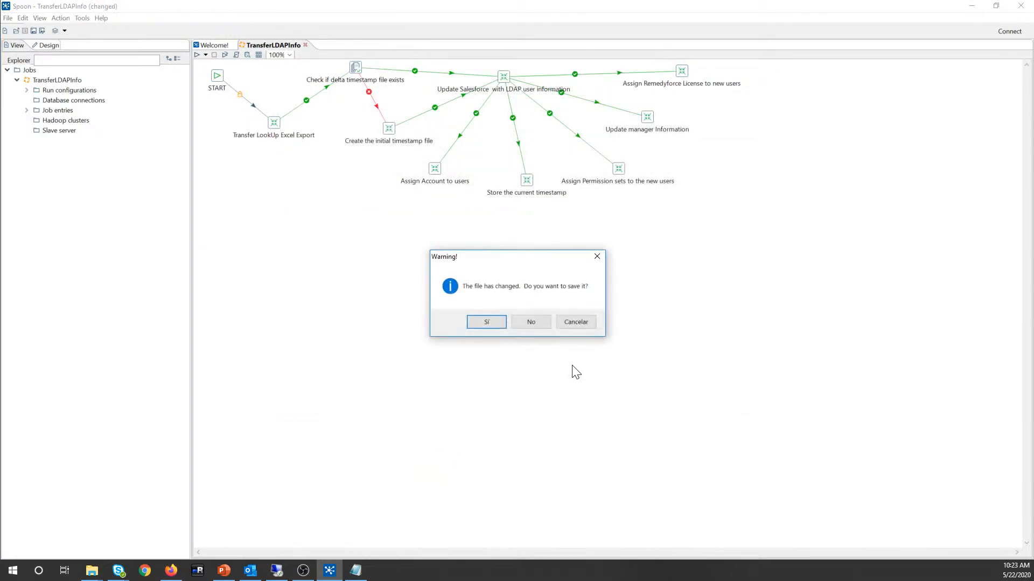
left_click(538, 324)
key("alt+f")
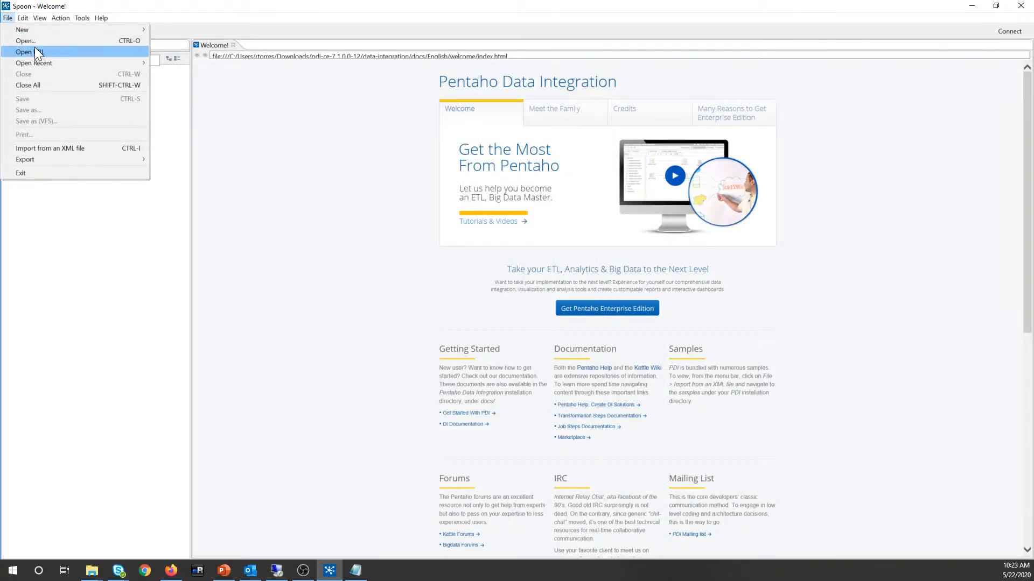
left_click(30, 42)
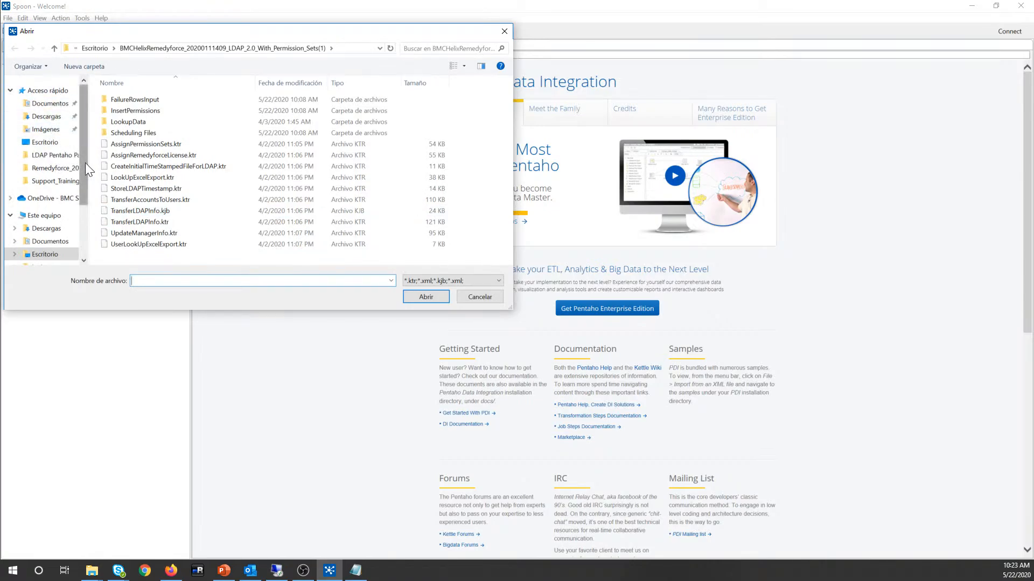
scroll(43, 183, "down", 1)
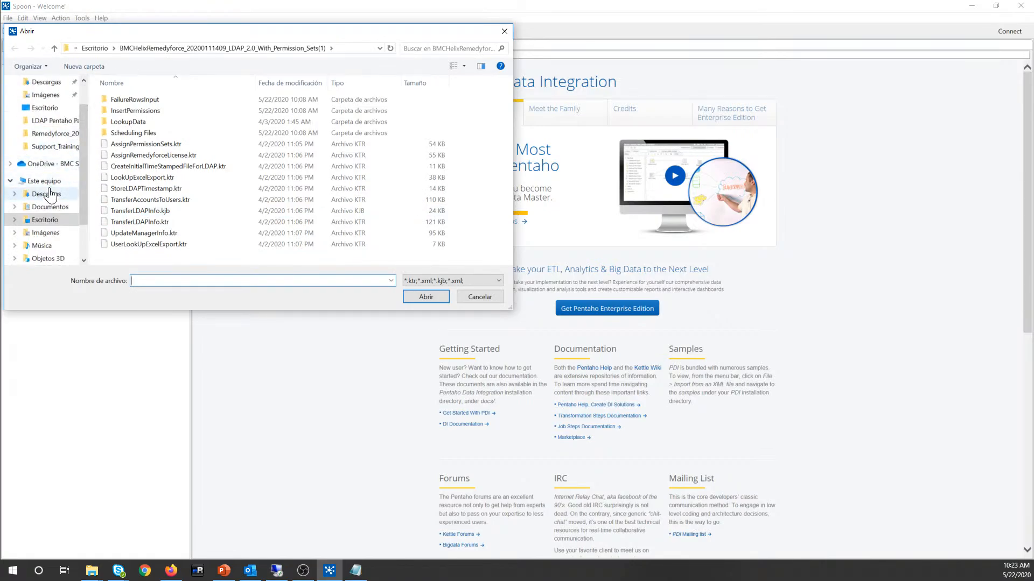
left_click(83, 216)
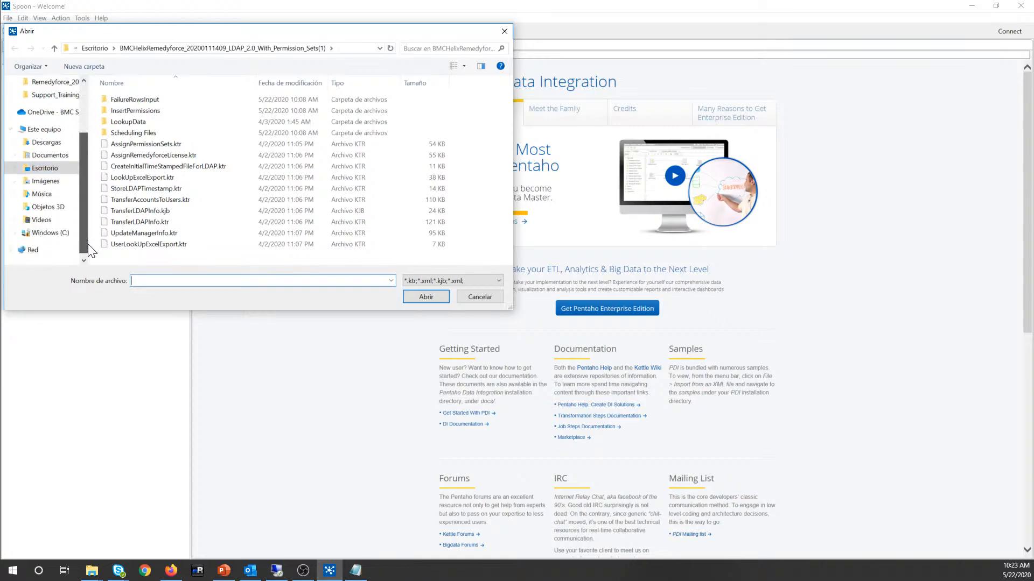
left_click(94, 48)
double_click(139, 123)
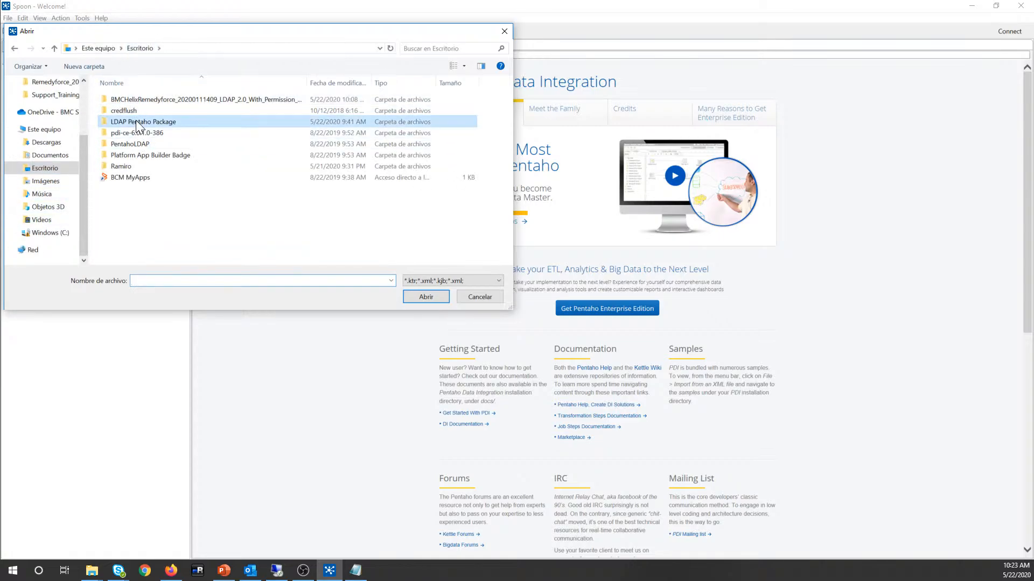
double_click(150, 211)
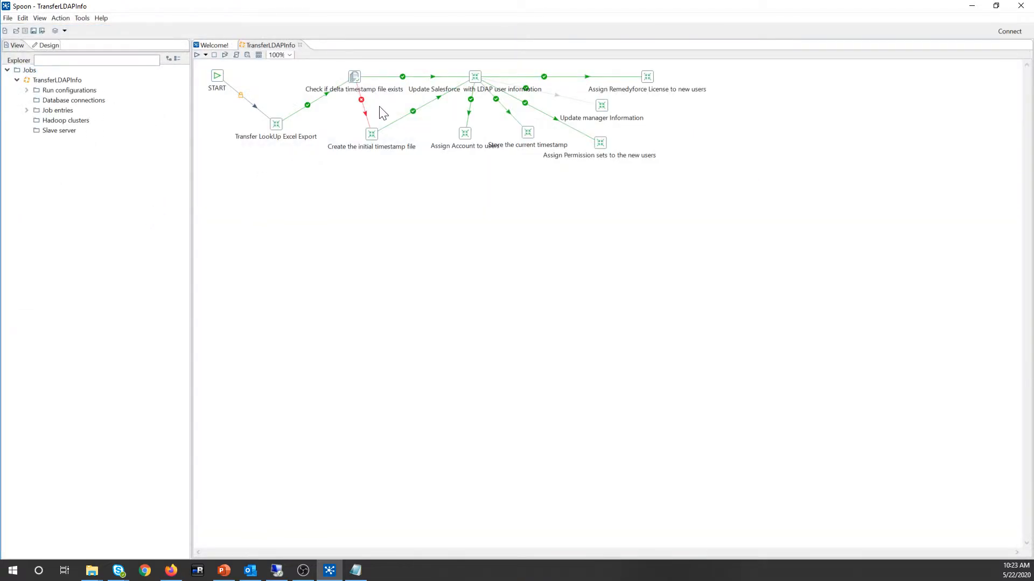
Step: Draw a hop from Update Salesforce to Update manager Information and save the job
right_click(487, 247)
left_click(452, 221)
left_click_drag(558, 98, 601, 105)
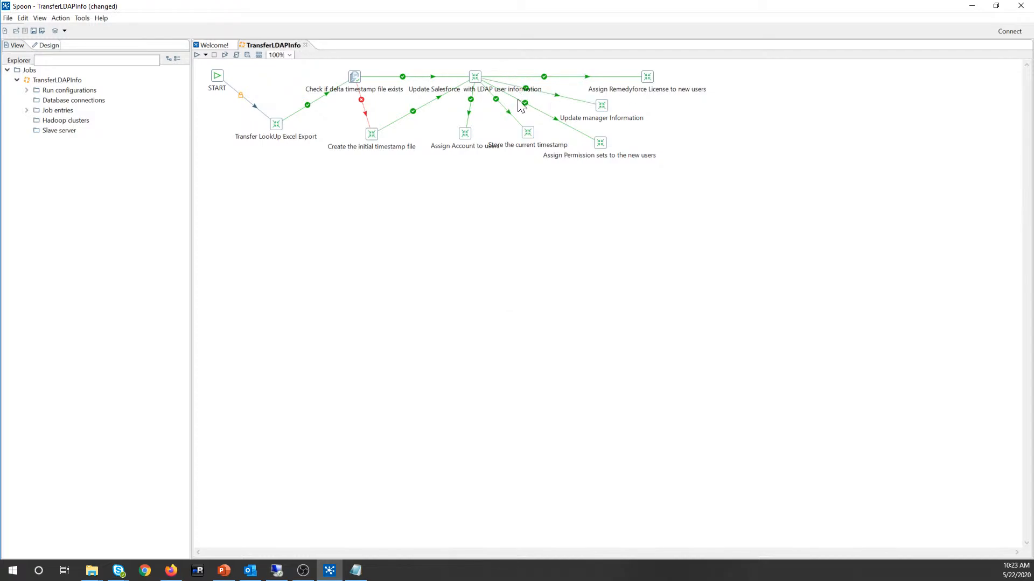
left_click(34, 31)
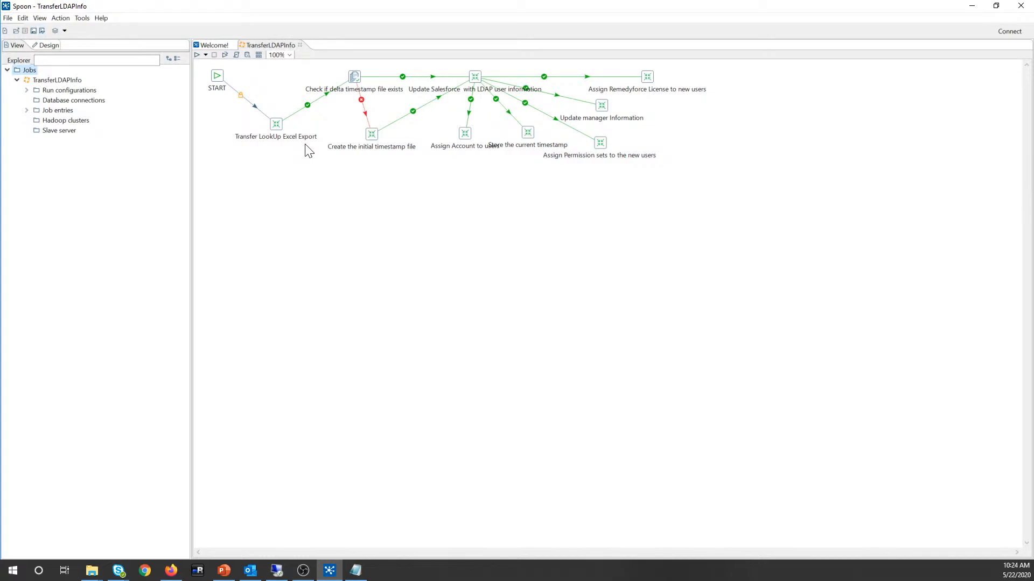
Step: Open the transformation referenced by the Update Salesforce entry
right_click(476, 77)
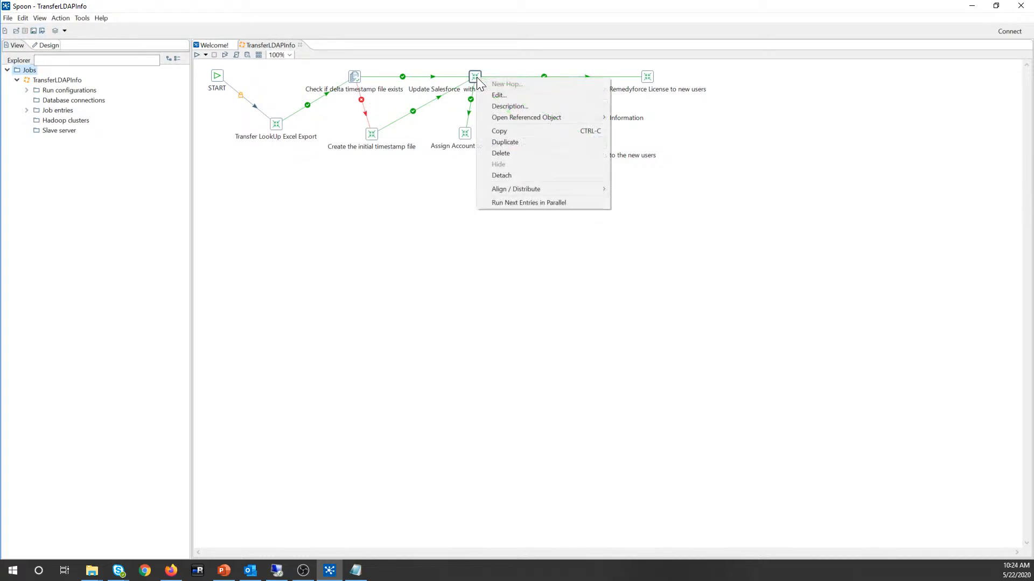
mouse_move(515, 121)
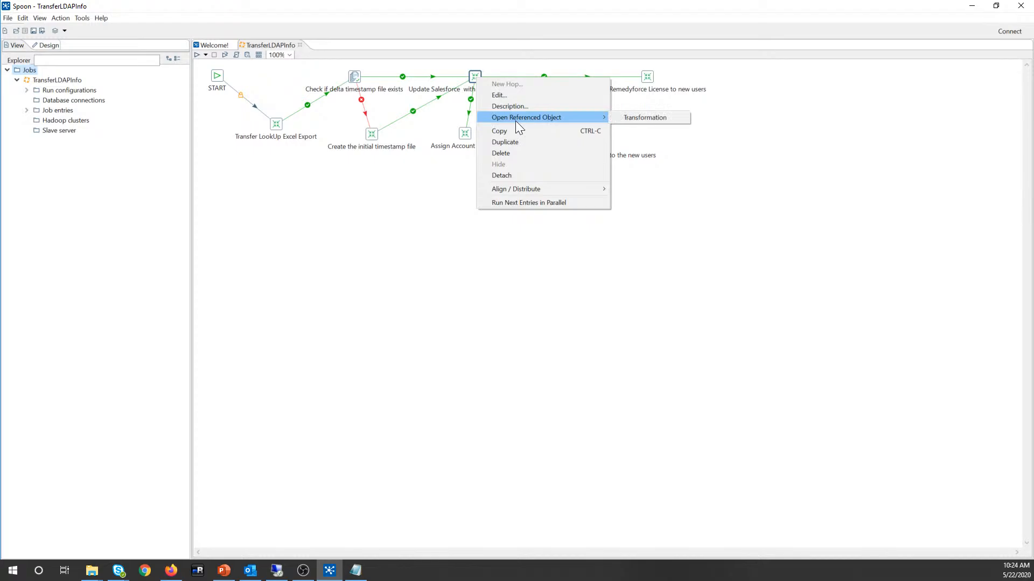
left_click(635, 122)
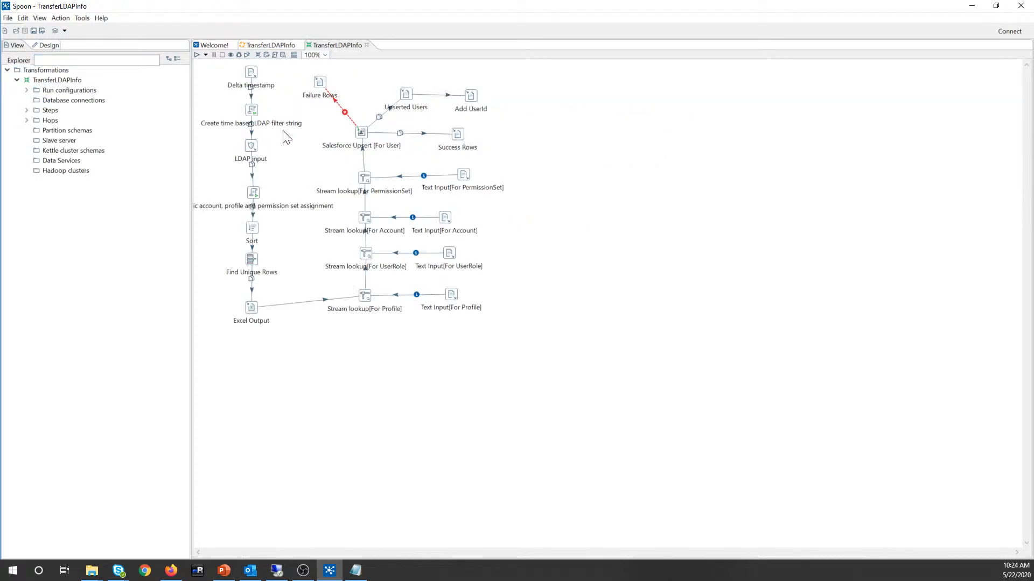
Step: Test the LDAP input step's server connection successfully and close its settings
double_click(249, 149)
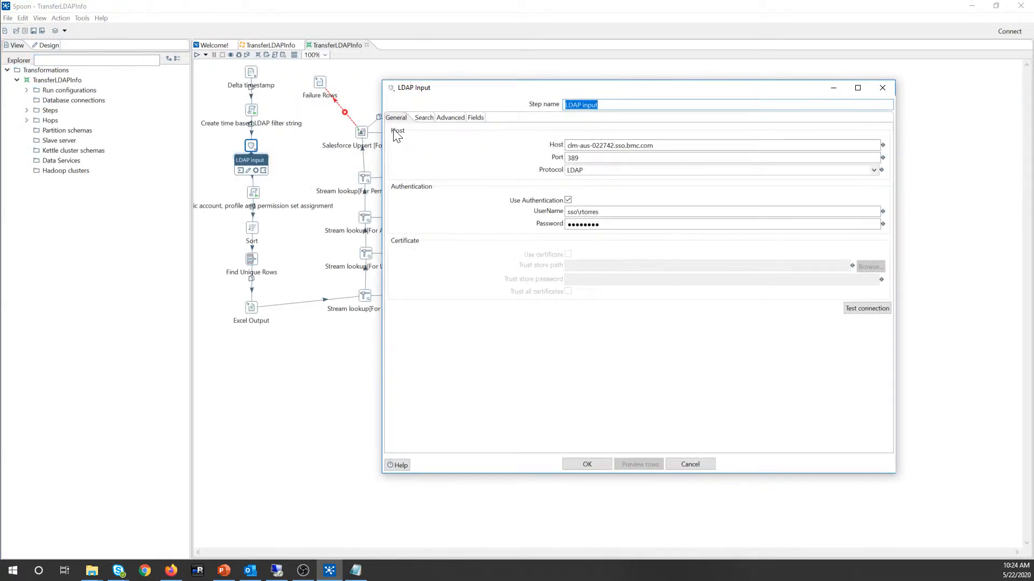
left_click(867, 311)
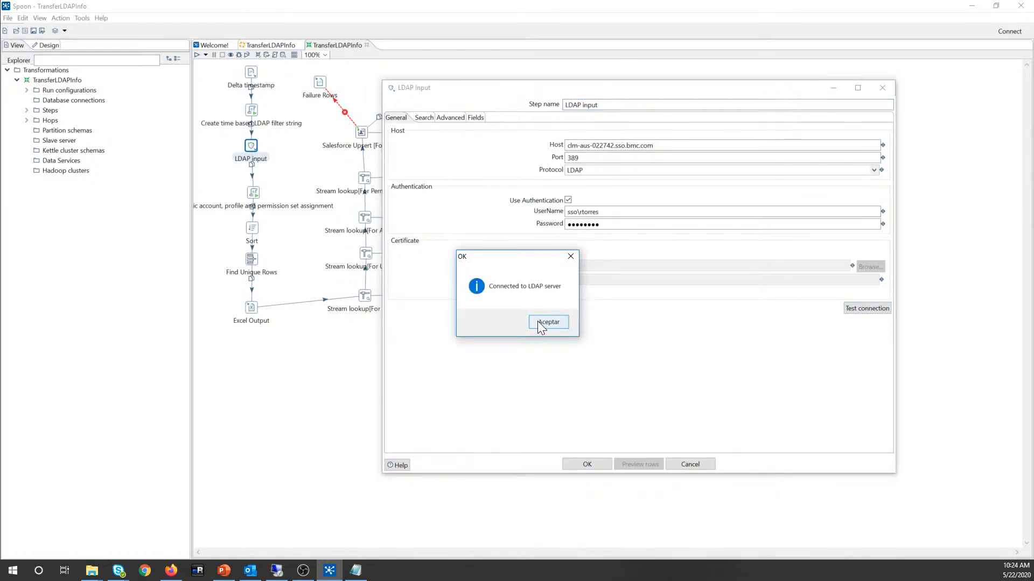
left_click(545, 323)
left_click(587, 464)
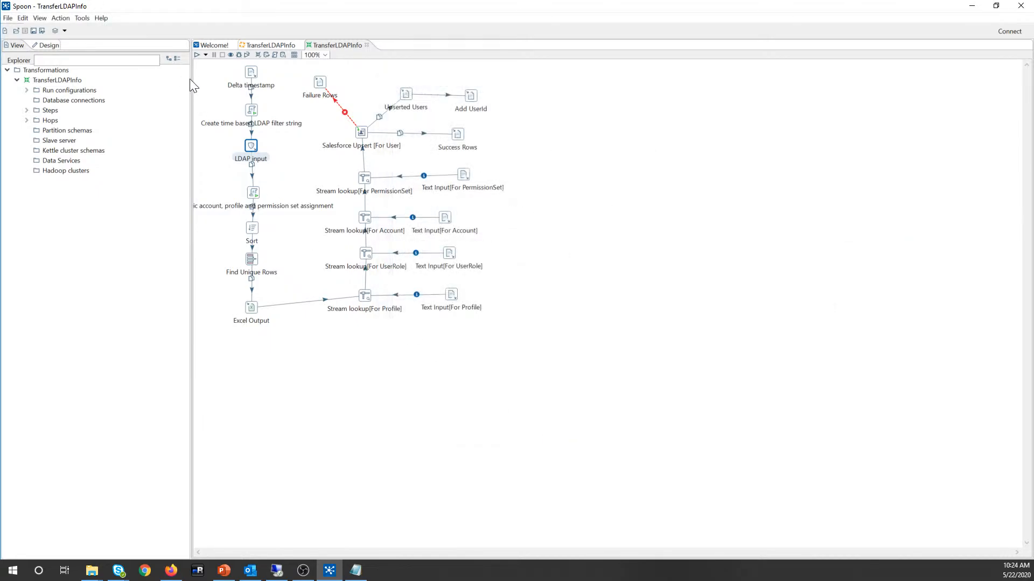
Step: Switch between the job and transformation, then close the transformation
left_click(250, 45)
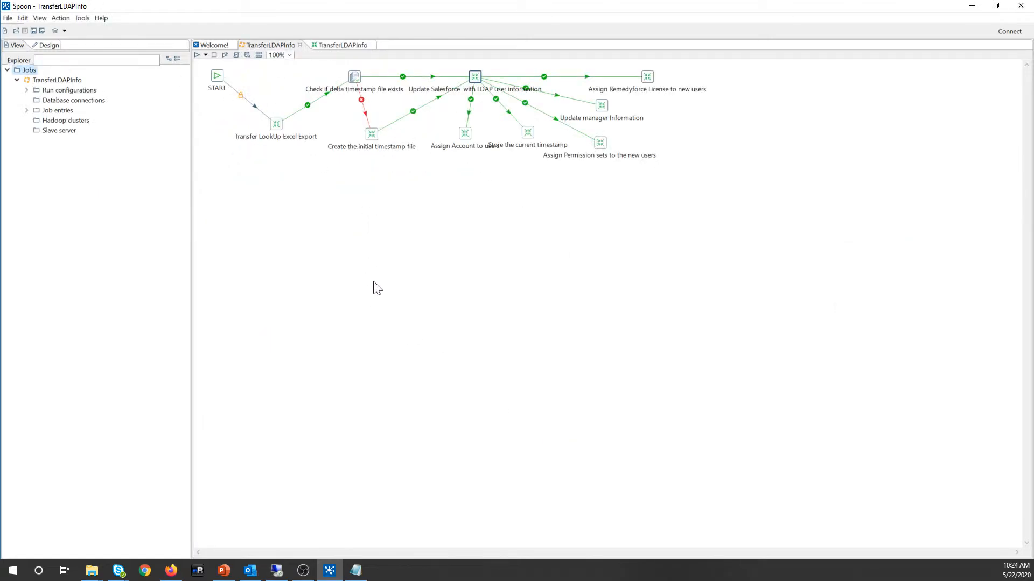
left_click(331, 44)
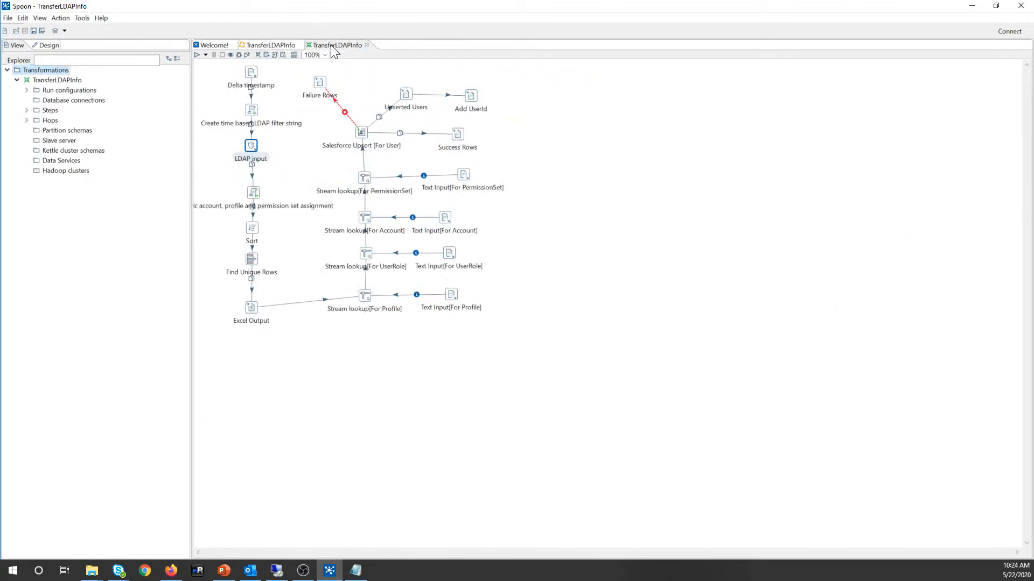
left_click(253, 46)
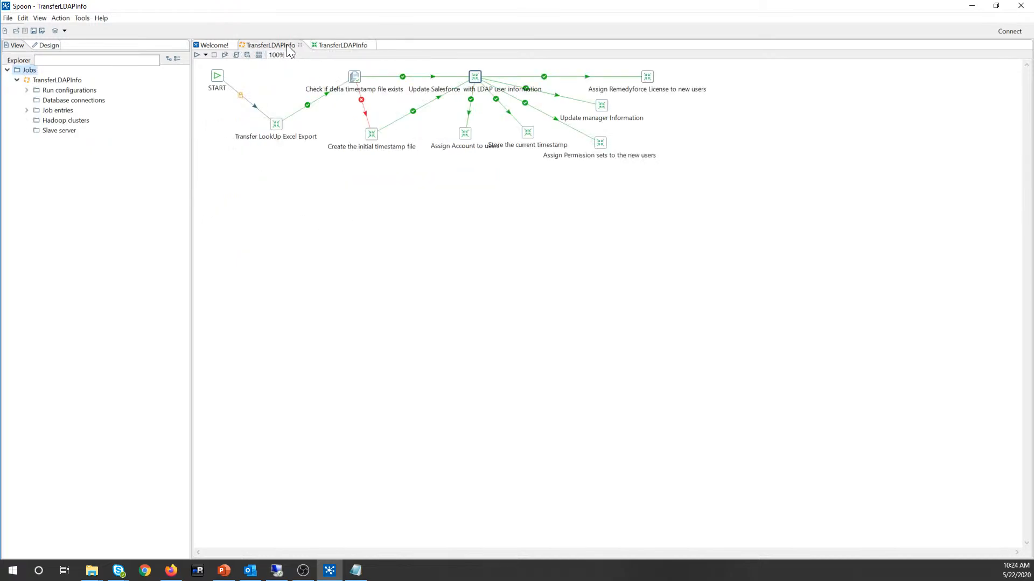
left_click(334, 46)
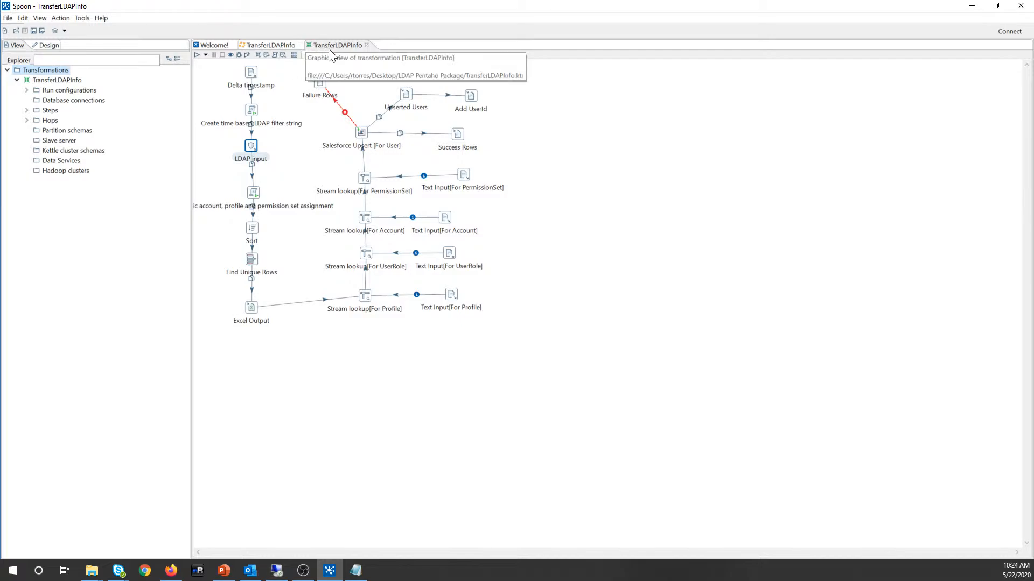
left_click(366, 45)
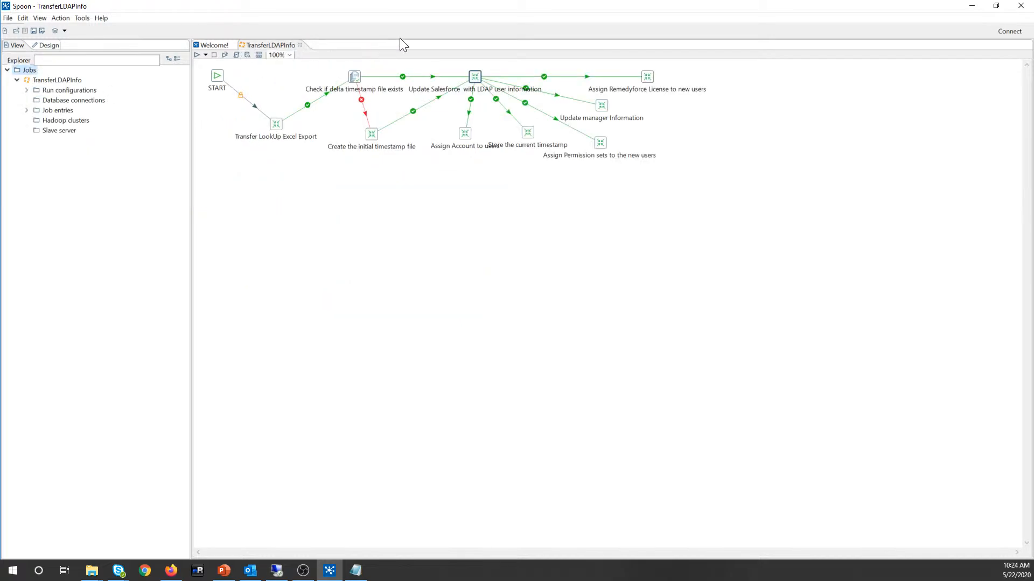
Step: Reopen the transformation referenced by Update Salesforce via Open Referenced Object
left_click_drag(476, 76, 476, 78)
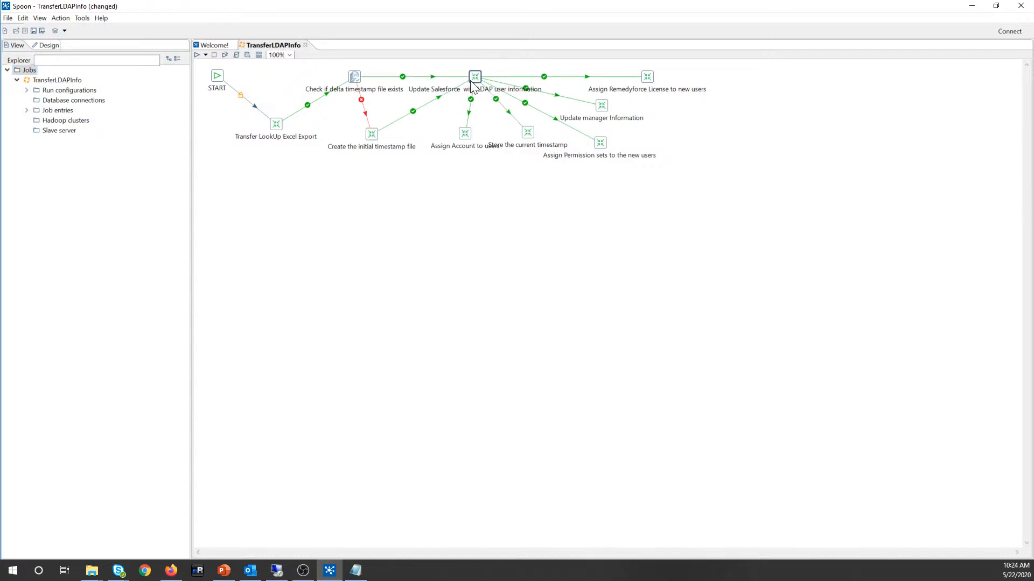
mouse_move(475, 88)
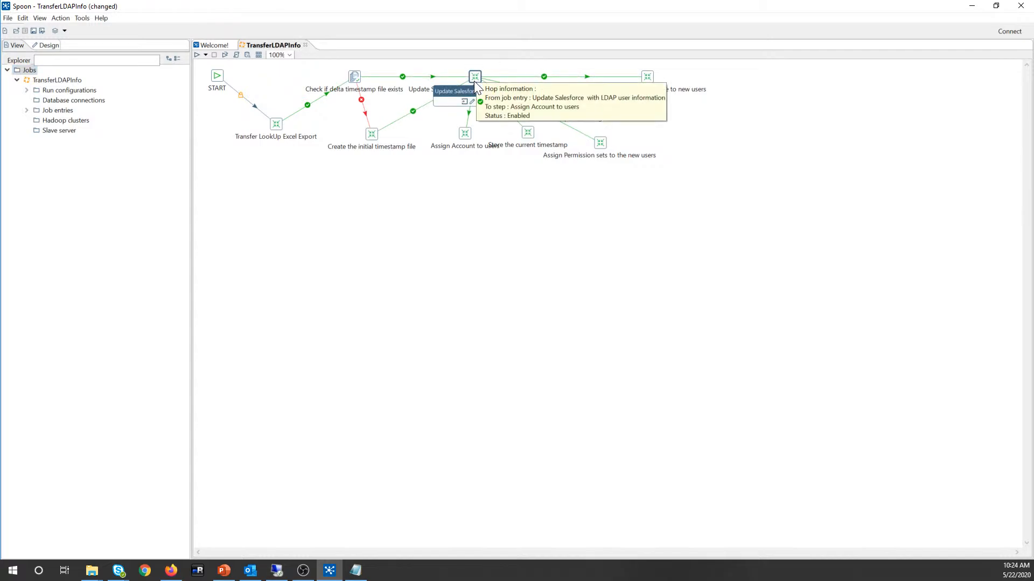
right_click(474, 79)
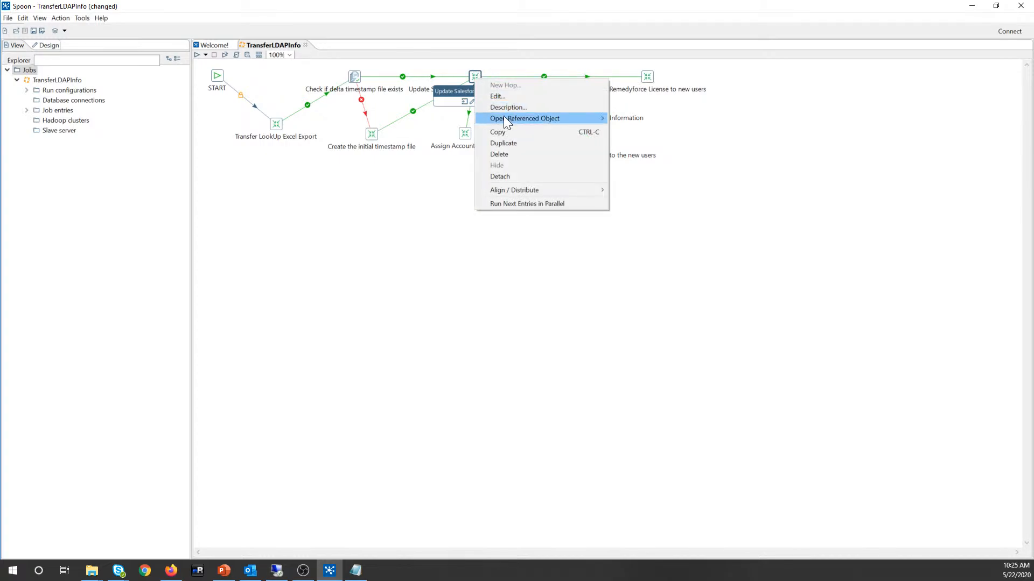
mouse_move(508, 117)
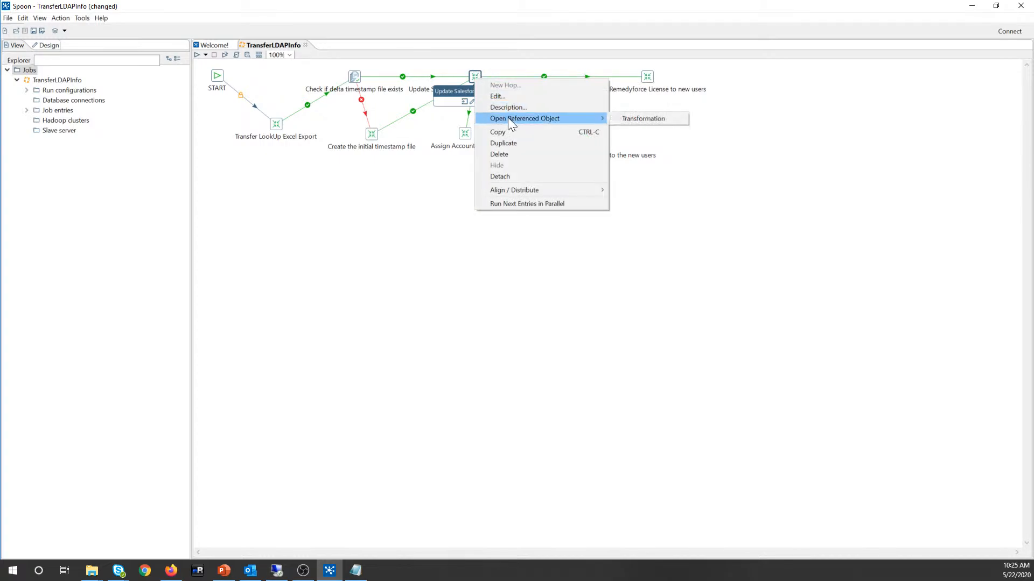
left_click(632, 119)
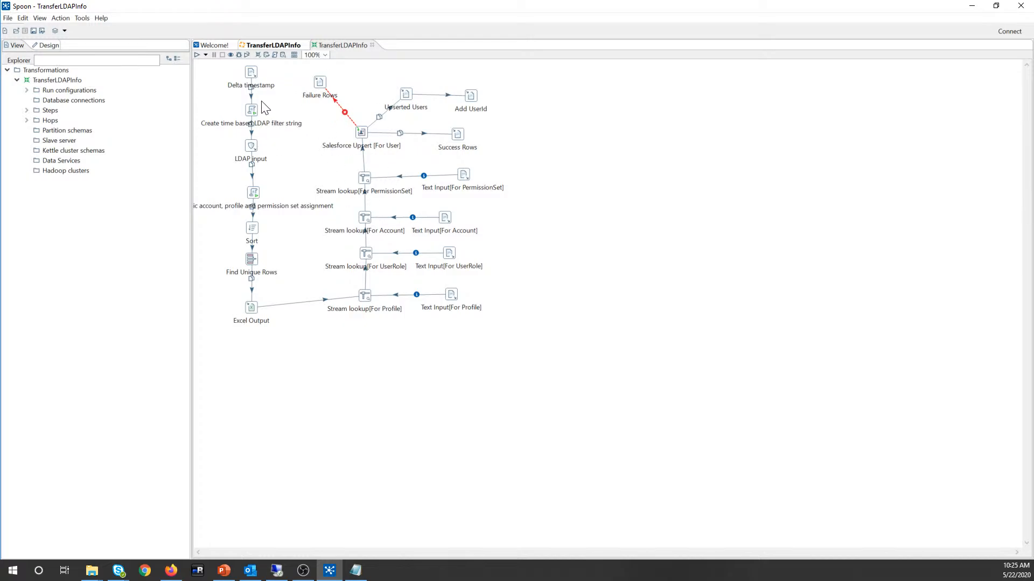
Step: Reposition the Create time based LDAP filter string and Delta timestamp steps on the canvas
left_click_drag(251, 114, 252, 121)
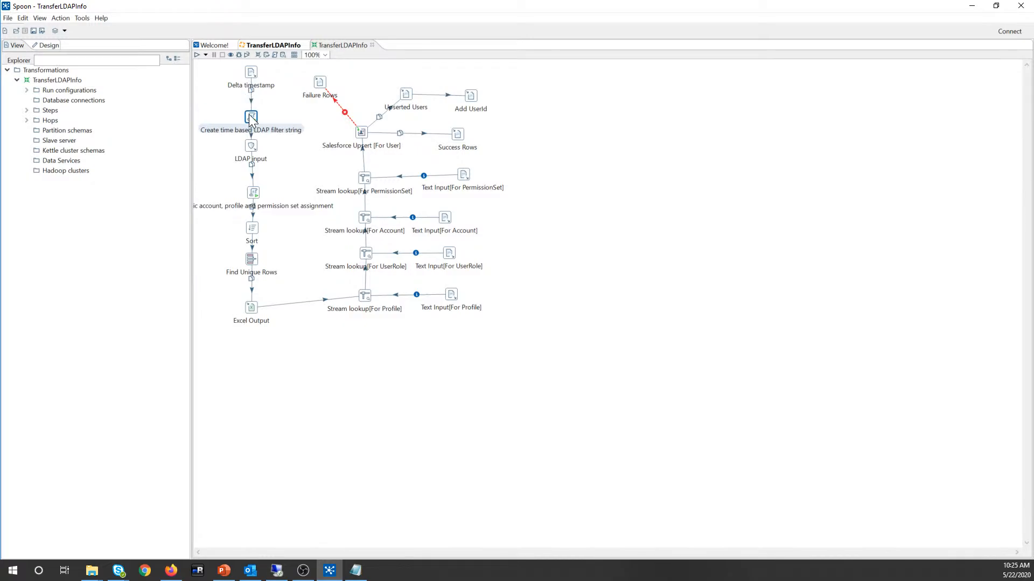
left_click(251, 73)
left_click_drag(251, 72, 251, 67)
left_click_drag(253, 123, 254, 113)
Step: Open the Create time based LDAP filter string script, declining to discard at the warning
double_click(253, 109)
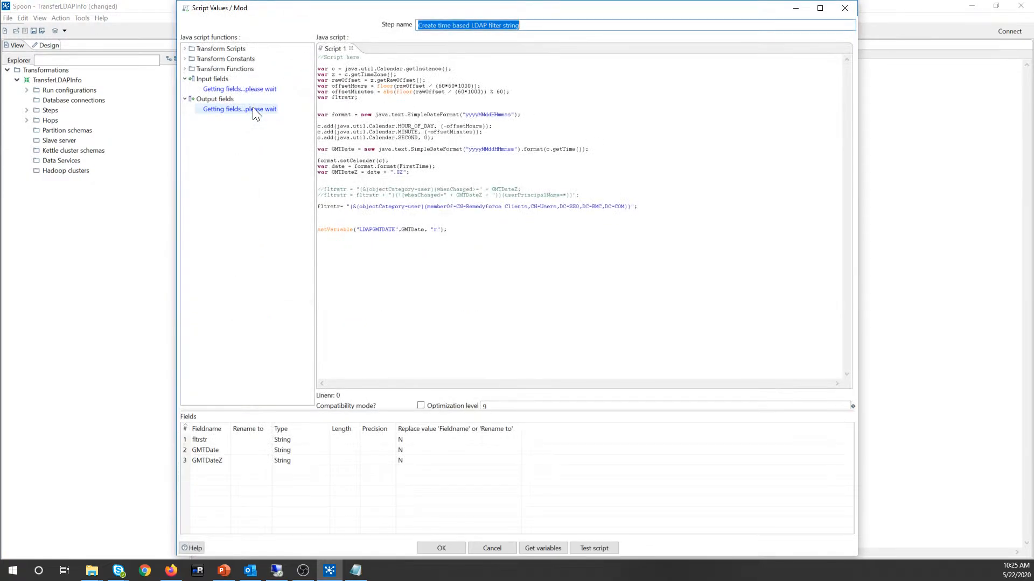
left_click(844, 9)
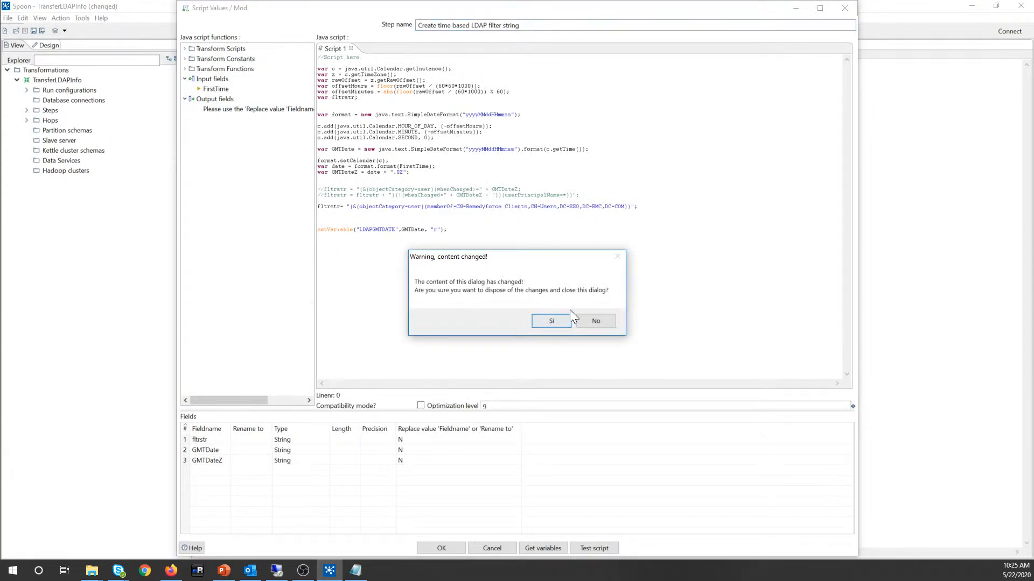
left_click(597, 321)
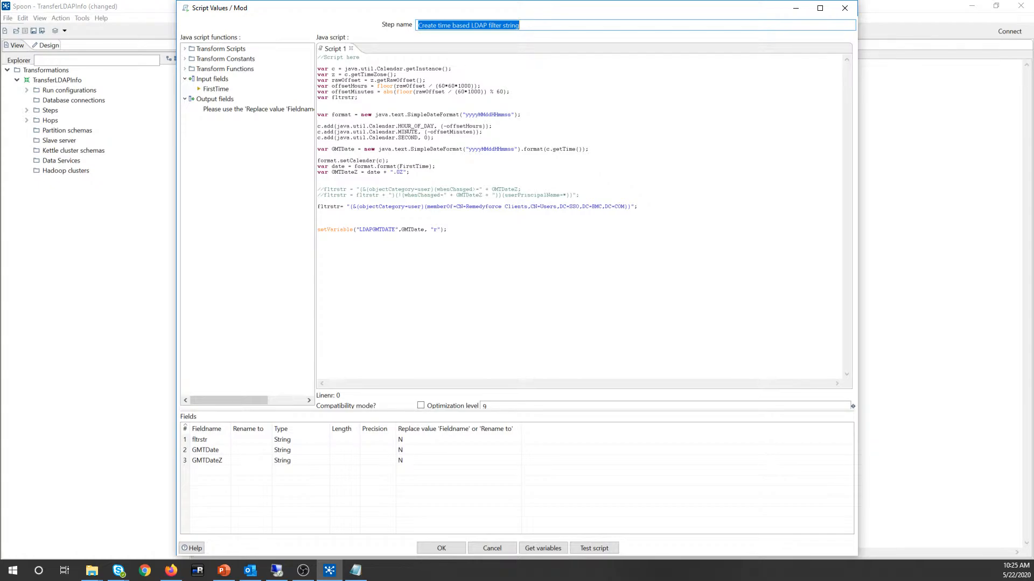
Step: Remove the // before both fltrstr lines and restore the missing 'f'
left_click(323, 190)
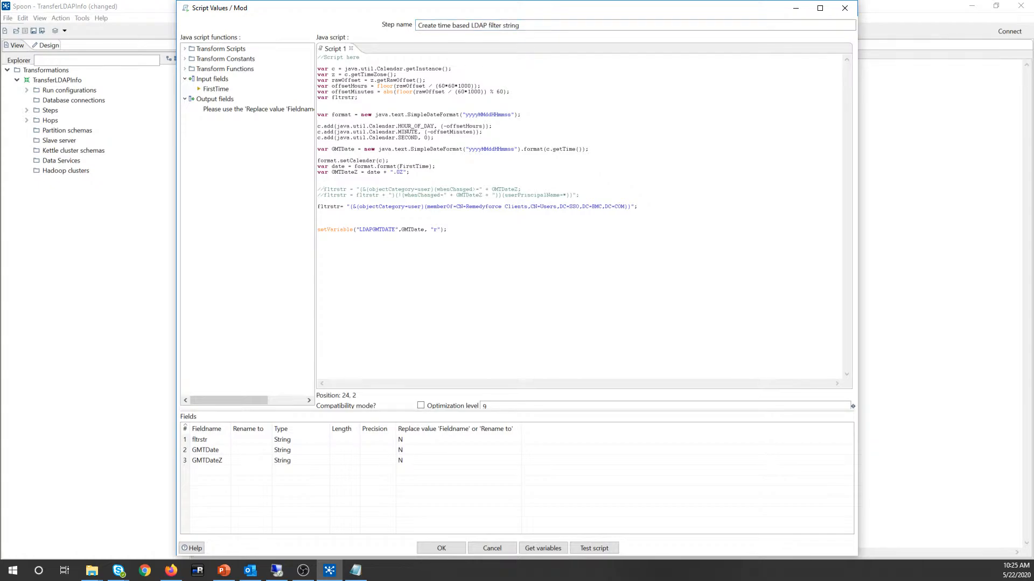
key("BackSpace")
key("BackSpace")
key("Left")
key("BackSpace")
key("BackSpace")
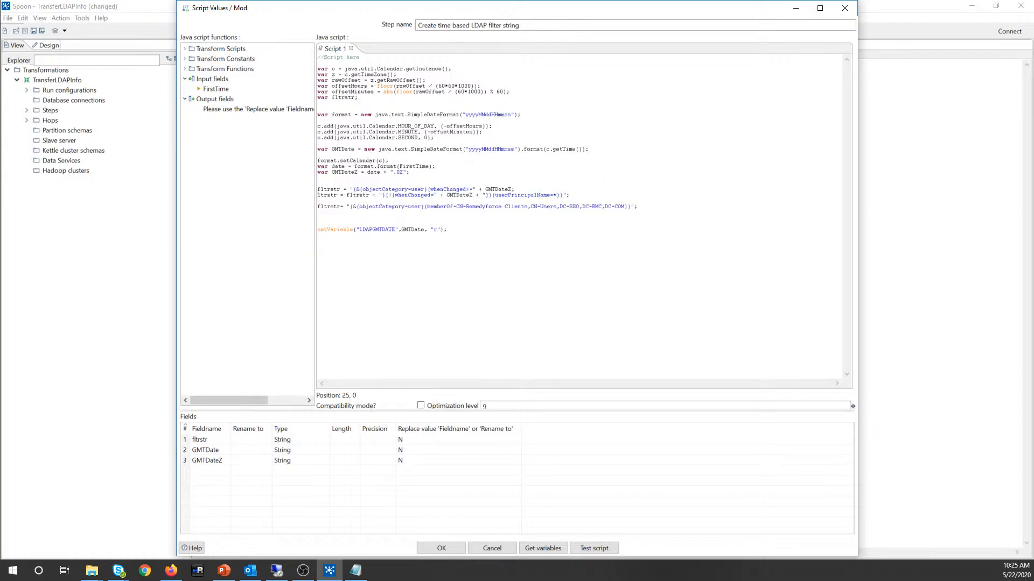
type("f")
Step: Review the filter lines' objectCategory=user, whenChanged and userPrincipalName=* conditions
left_click_drag(572, 195, 306, 193)
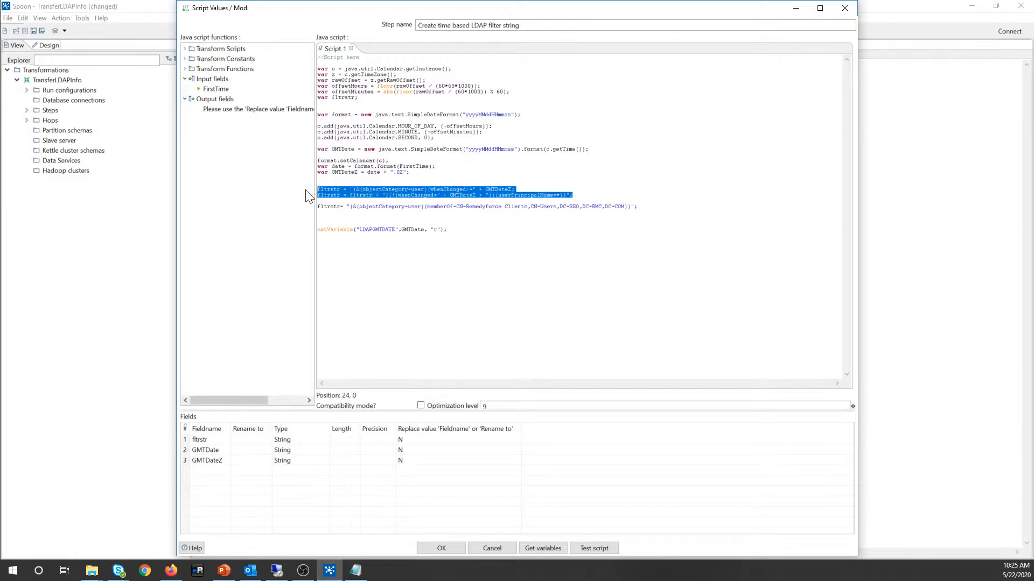
left_click(383, 195)
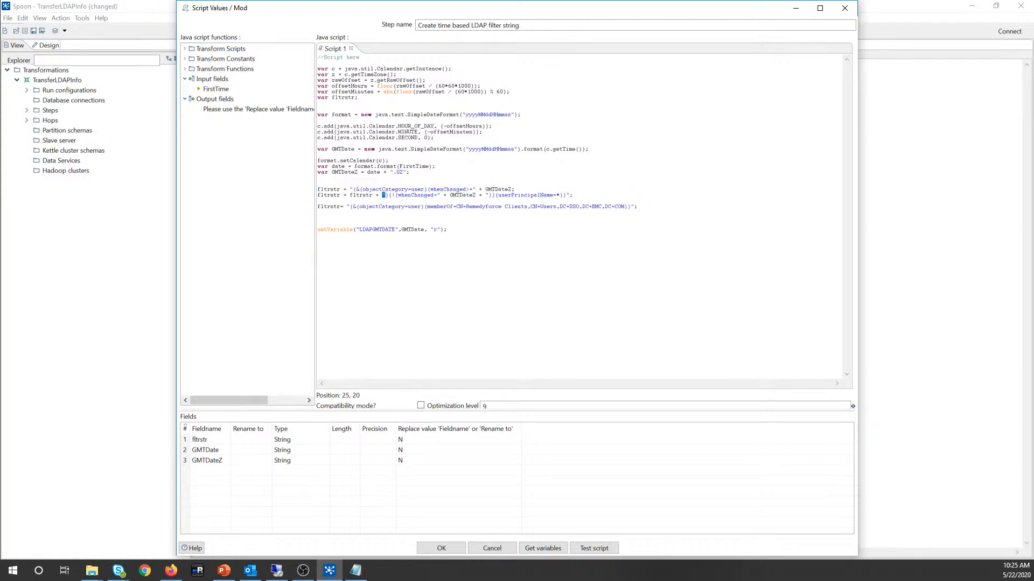
mouse_move(373, 189)
left_mouse_down()
mouse_move(414, 189)
mouse_move(362, 190)
left_mouse_up()
left_click(371, 183)
left_click_drag(430, 189, 504, 189)
left_click_drag(498, 195, 560, 194)
left_click(557, 195)
left_click_drag(557, 195, 560, 201)
left_click(378, 195)
left_click_drag(572, 195, 320, 190)
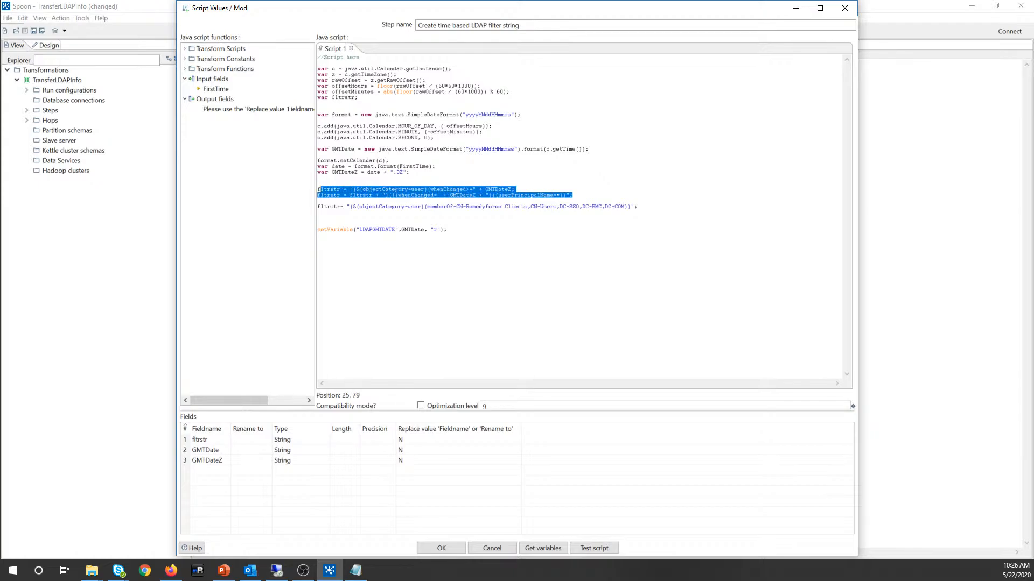
left_click(324, 189)
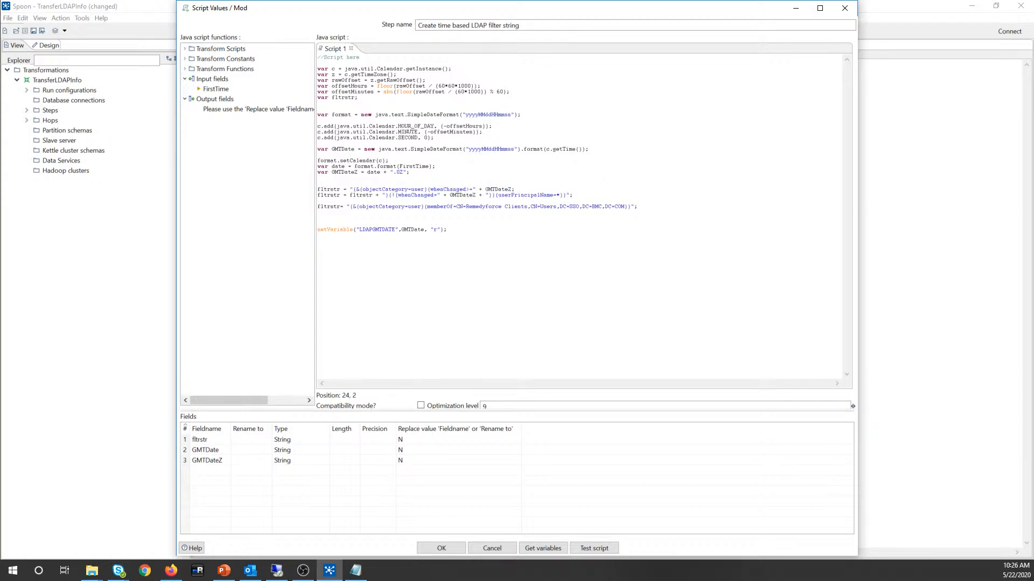
left_click(318, 189)
left_click_drag(572, 195, 317, 187)
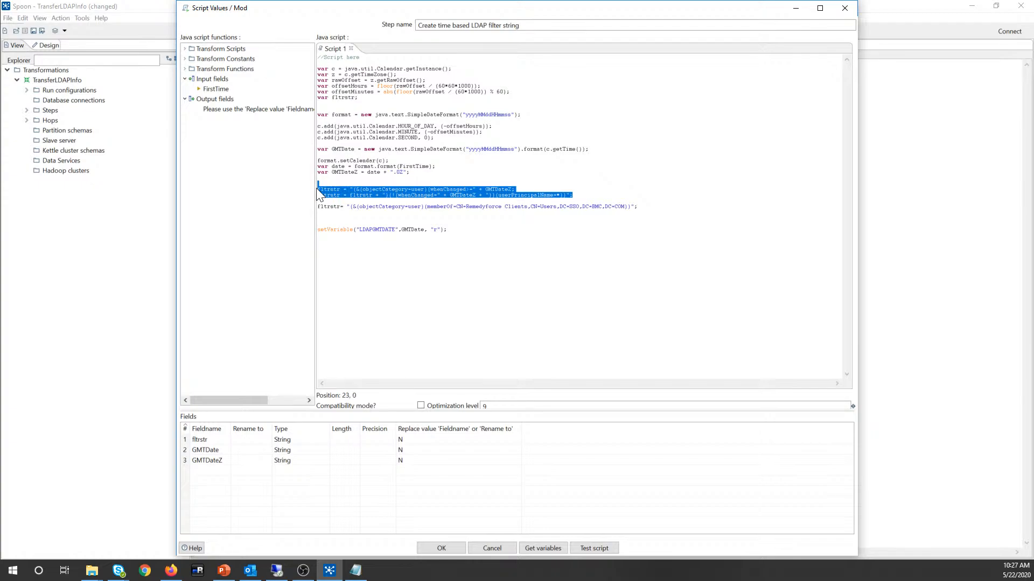
left_click(326, 189)
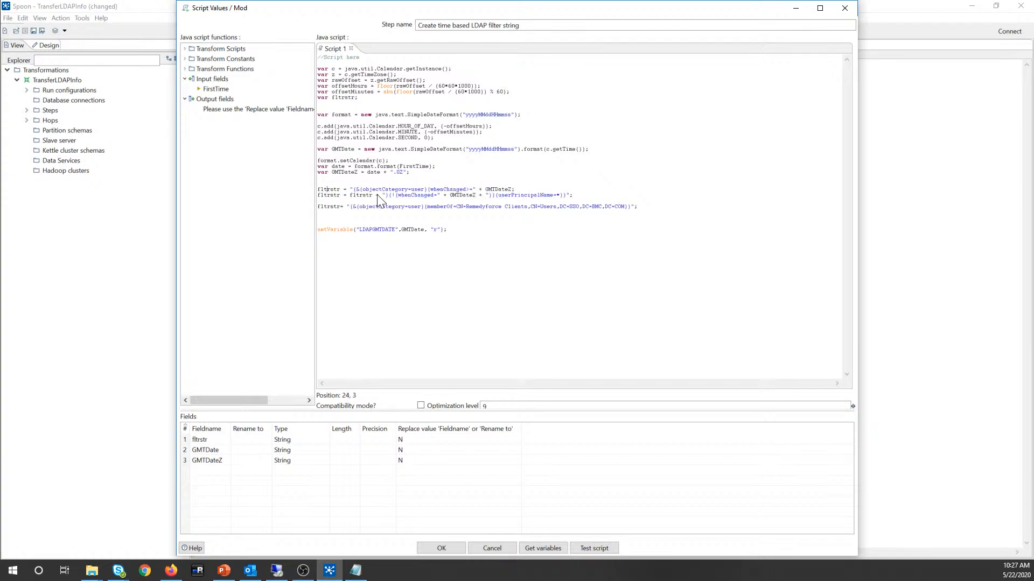
left_click_drag(572, 195, 317, 190)
left_click(323, 195)
Step: On the remote server, check the Remedyforce Clients group's single member, then close without changes
left_click(276, 571)
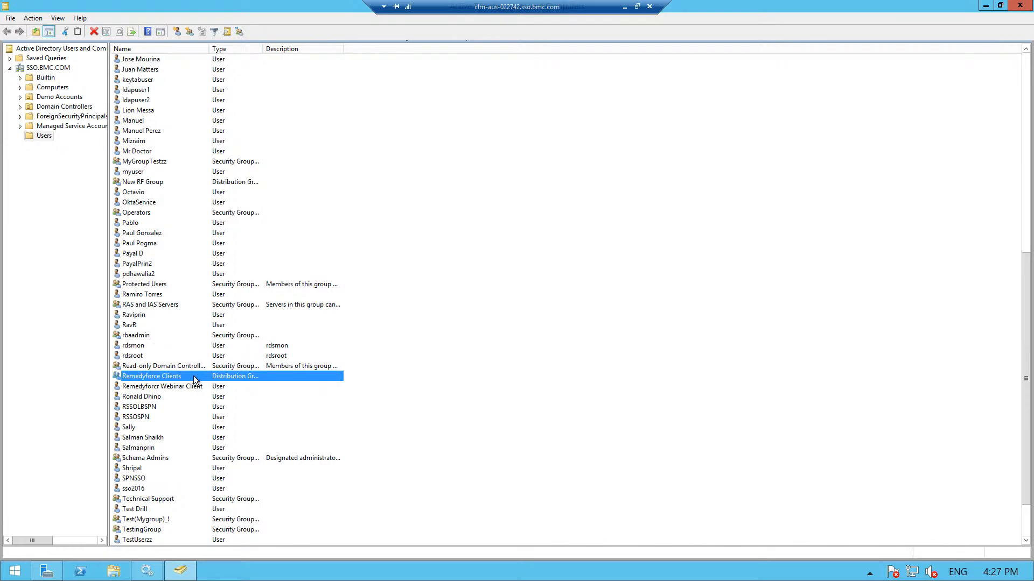
double_click(178, 376)
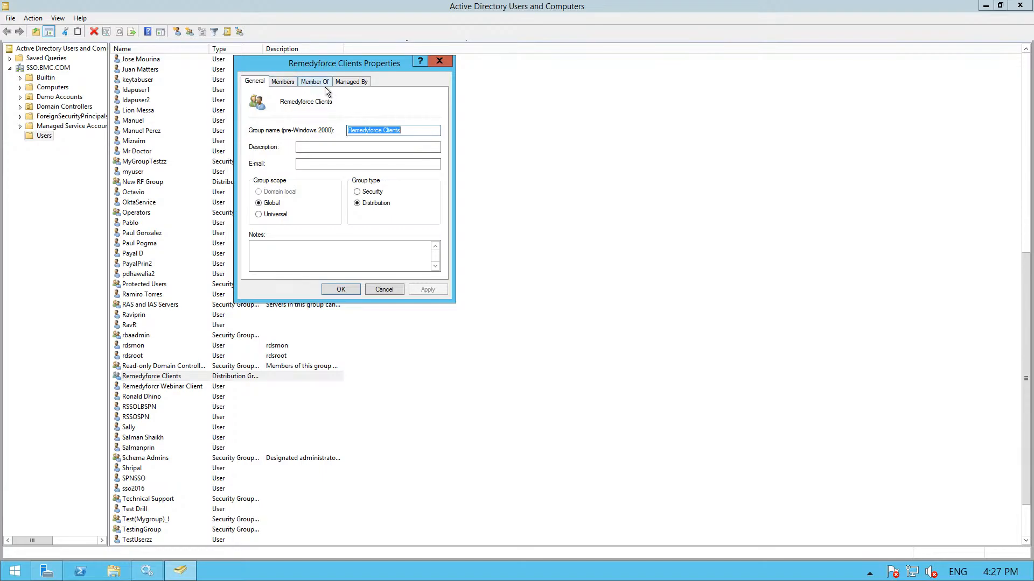
left_click(276, 84)
left_click(310, 198)
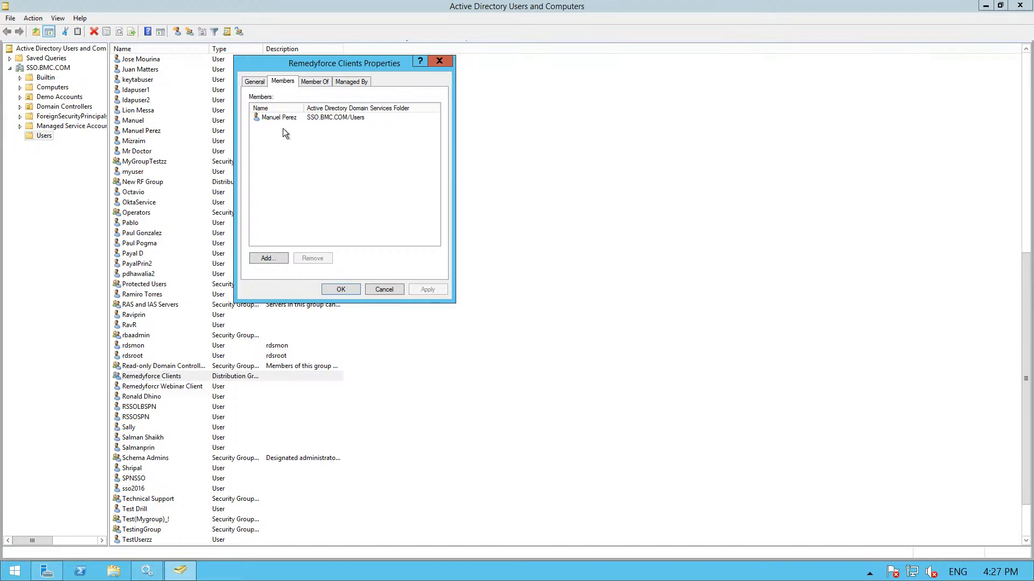
left_click(275, 116)
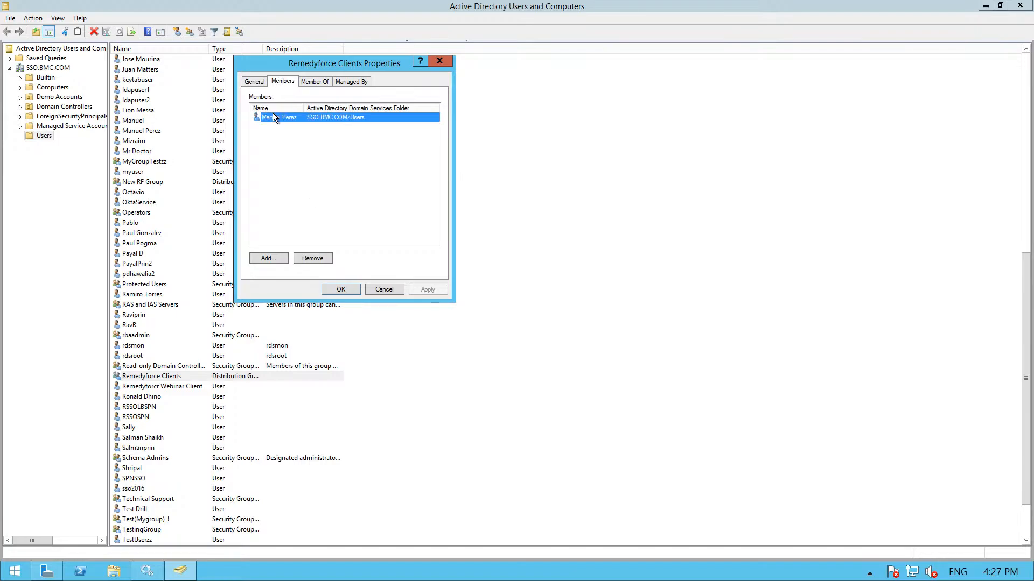
left_click(375, 288)
Step: Start a new user with first name Remedyforce, last name Administrator and logon name rfadmin
left_click(177, 32)
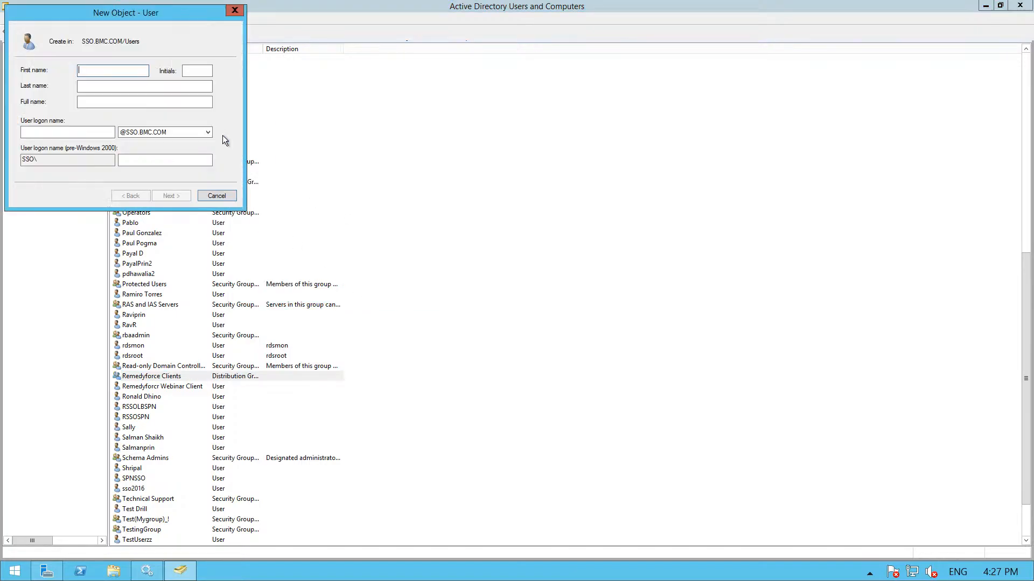
type("Remedyforce")
key("Tab")
type("Ad")
key("BackSpace")
key("BackSpace")
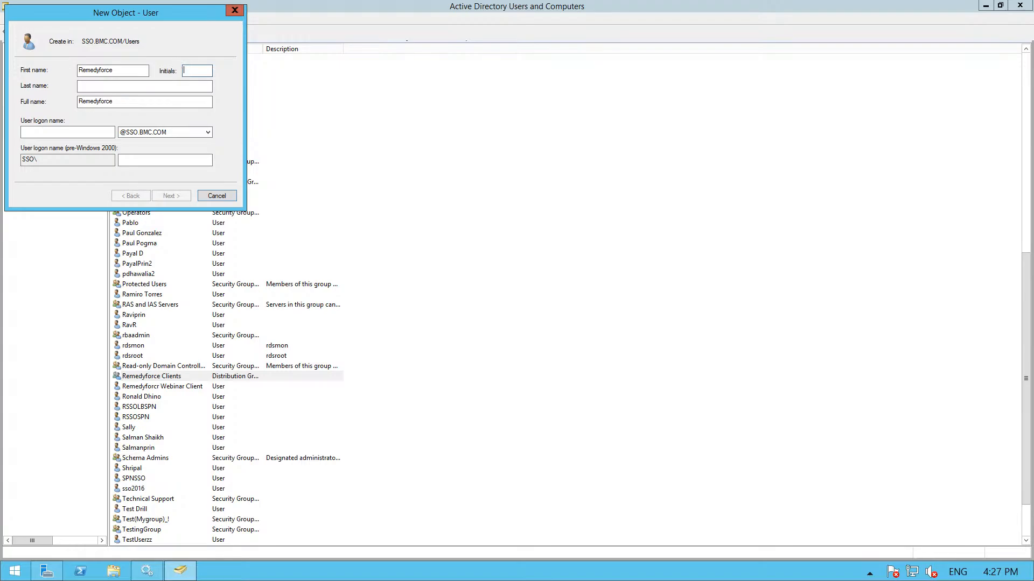
left_click(102, 84)
type("Administrator")
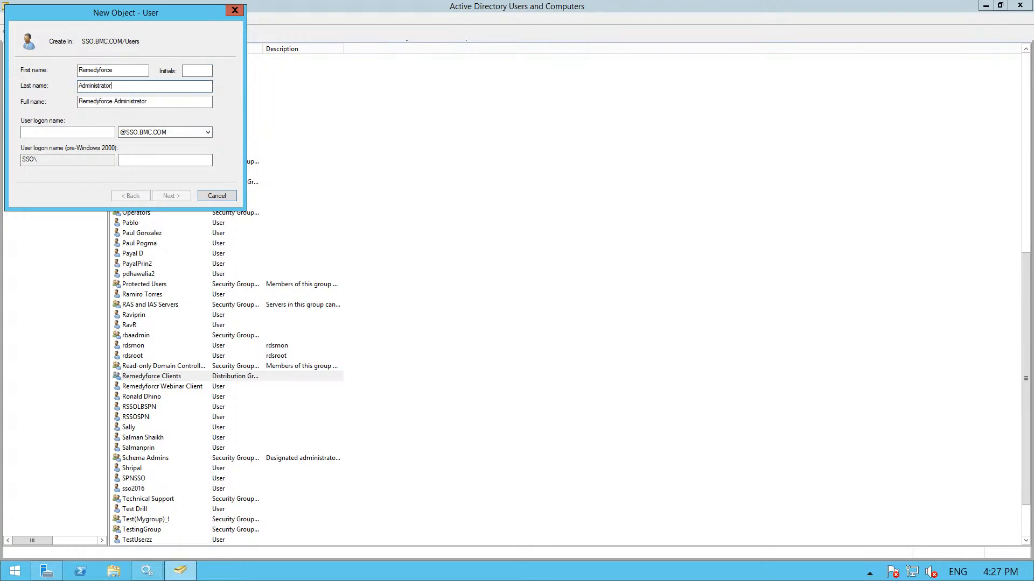
left_click(84, 131)
type("rfadmin")
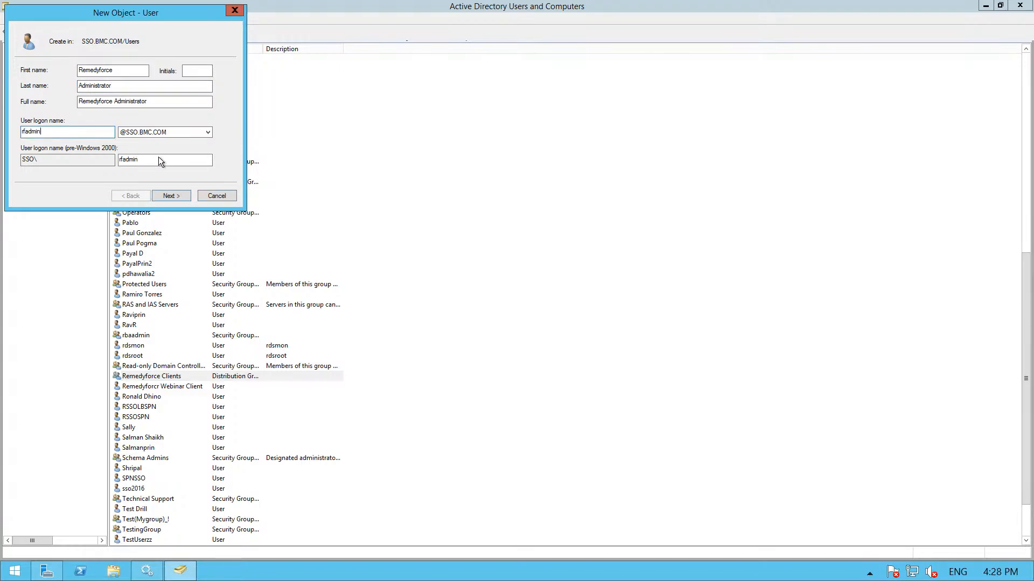
Step: Set the account password, enabling Password never expires, and continue to the summary
left_click(171, 197)
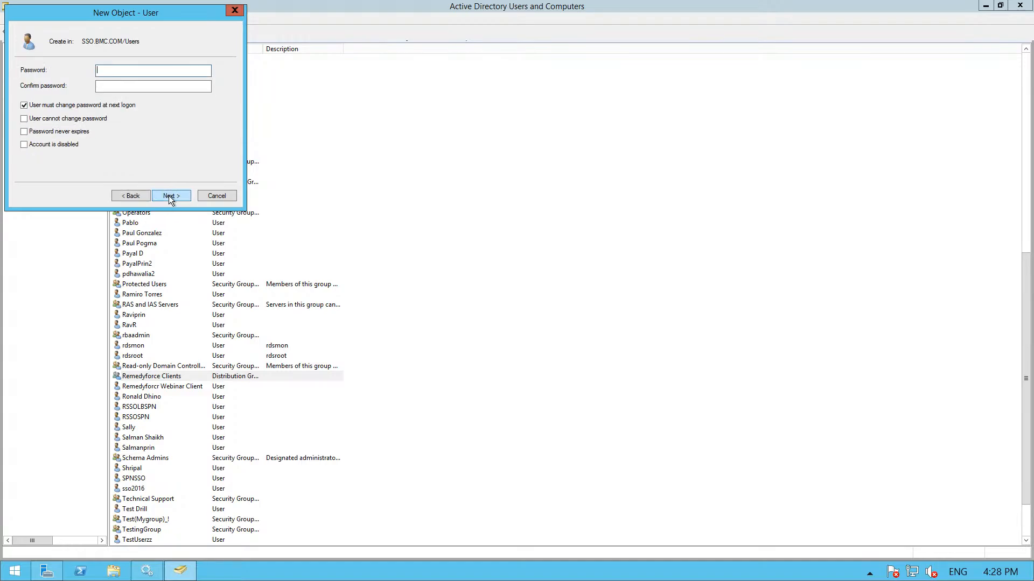
left_click(24, 132)
left_click(616, 327)
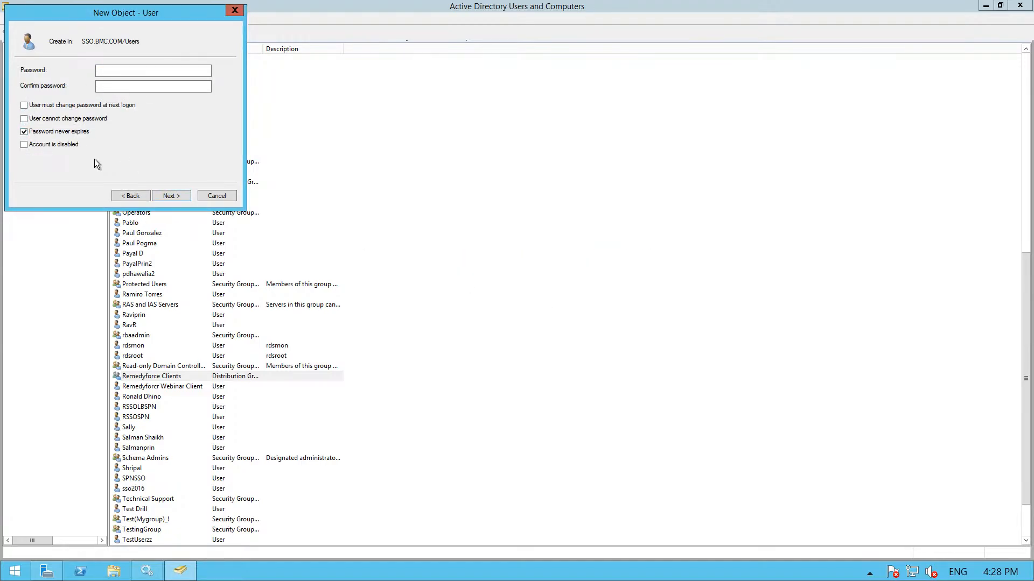
left_click(119, 69)
type("********")
key("Tab")
type("*******")
left_click(175, 199)
Step: Finish creating Remedyforce Administrator and review its group membership, profile and COM+ settings
left_click(171, 195)
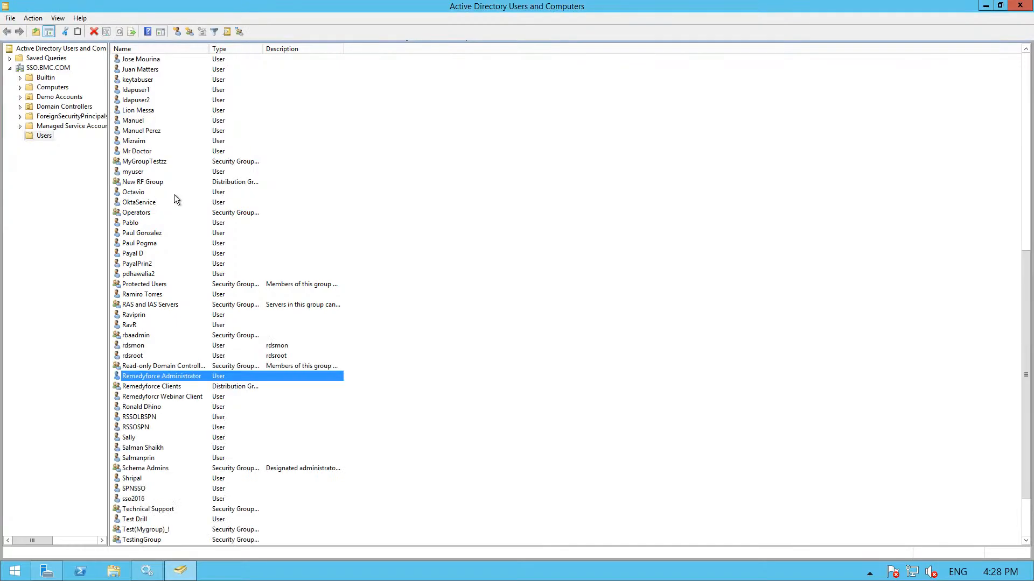
double_click(177, 376)
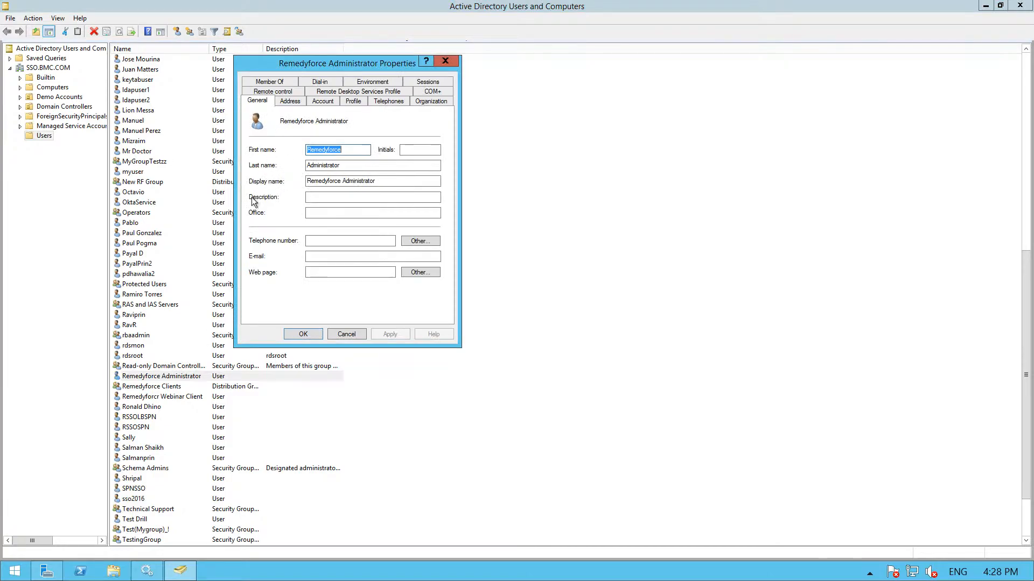
left_click(275, 81)
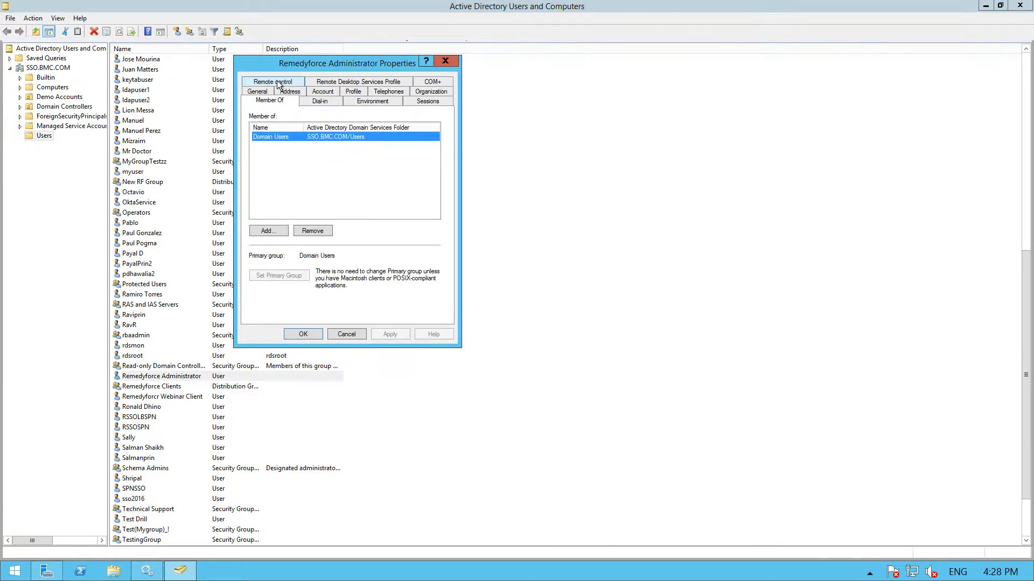
left_click(337, 83)
left_click(431, 101)
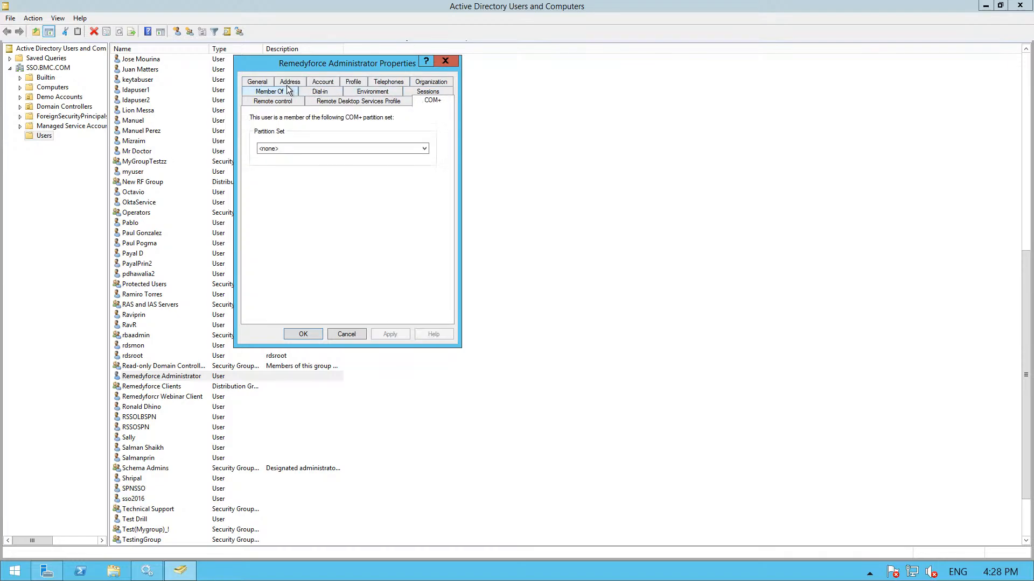
left_click(441, 60)
Step: Add Remedyforce Administrator to the Remedyforce Clients group's members and apply
double_click(156, 387)
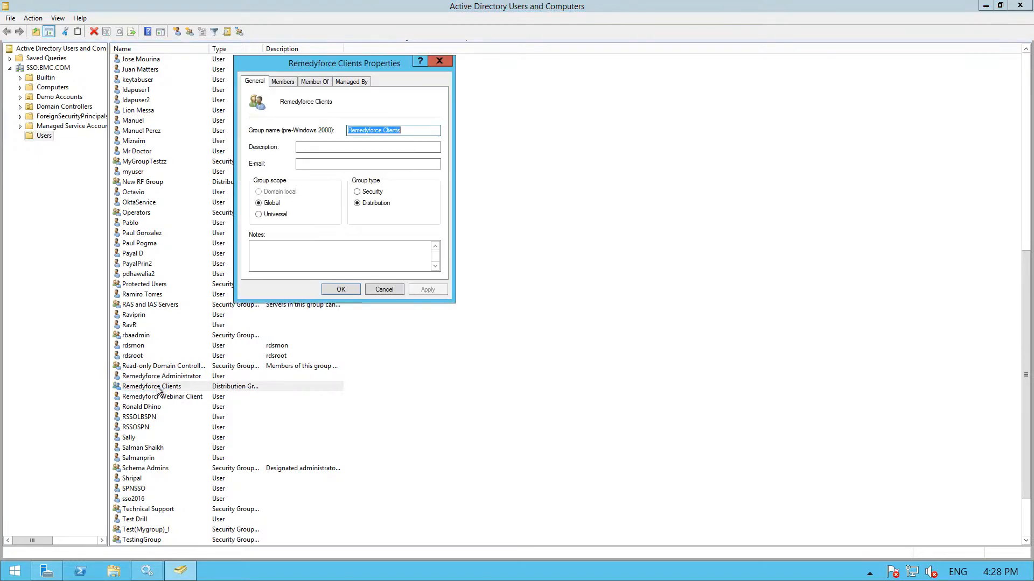
left_click(282, 82)
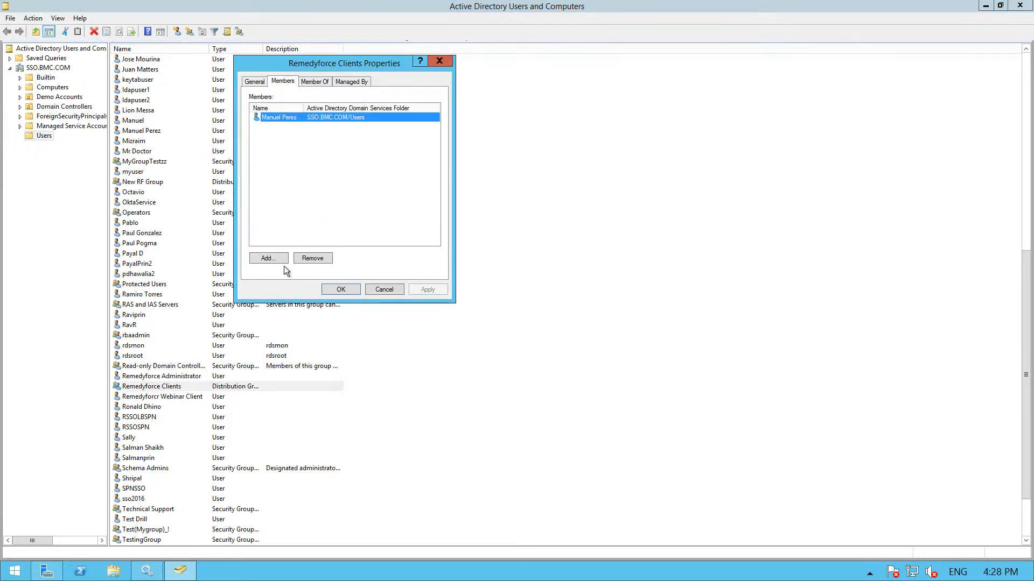
left_click(269, 258)
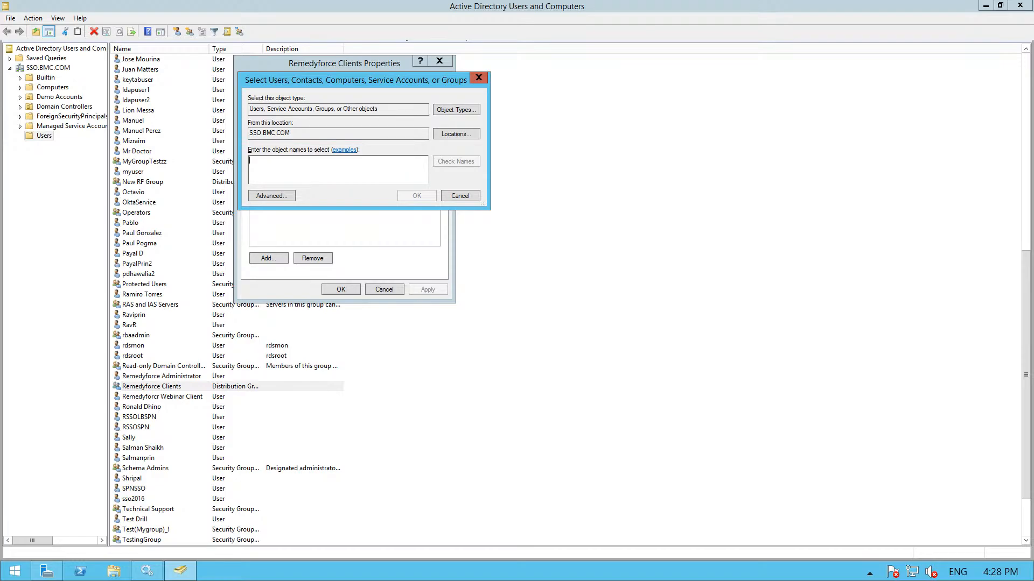
type("remedyforce")
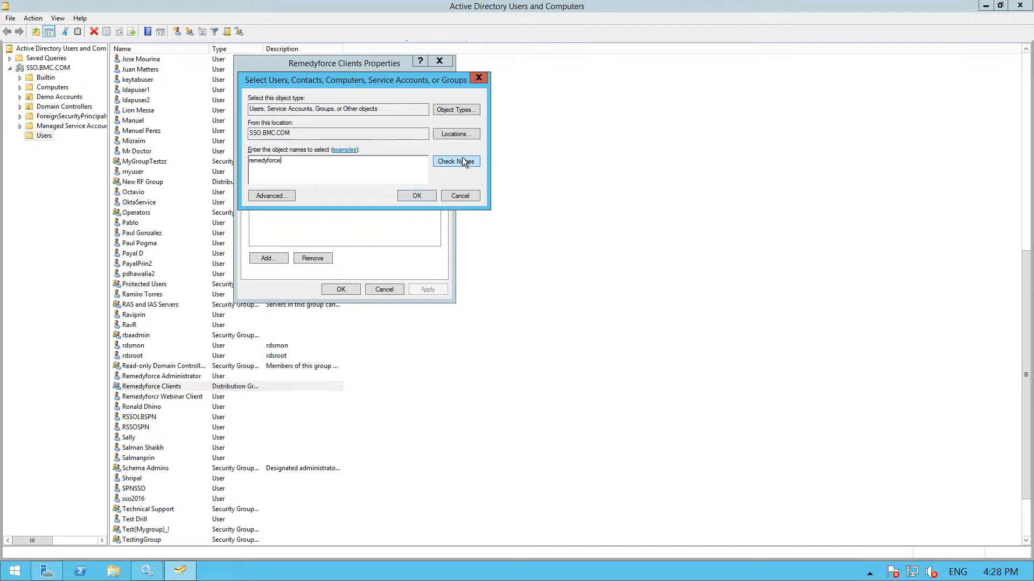
left_click(462, 162)
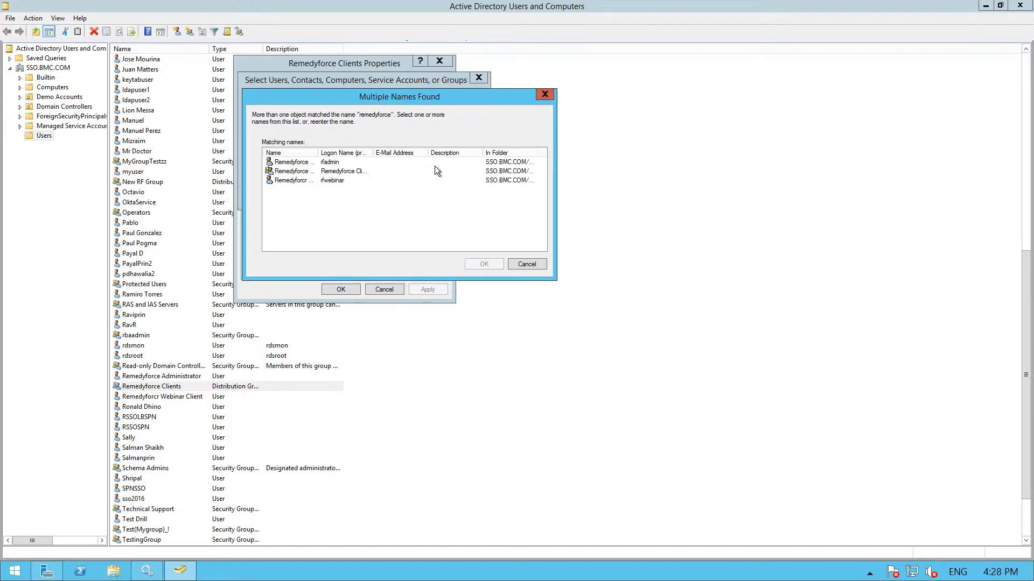
double_click(311, 163)
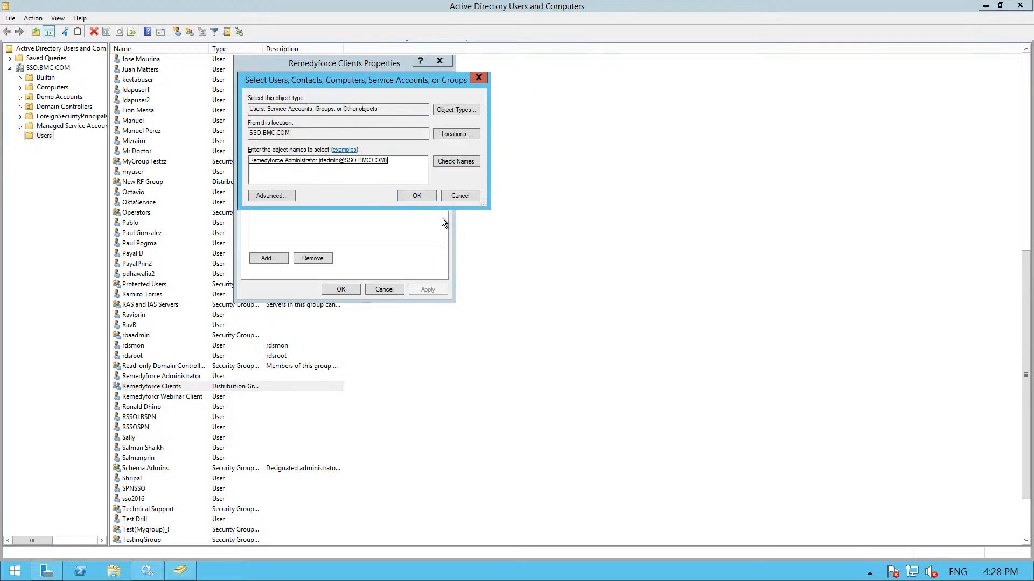
left_click(417, 195)
left_click(414, 289)
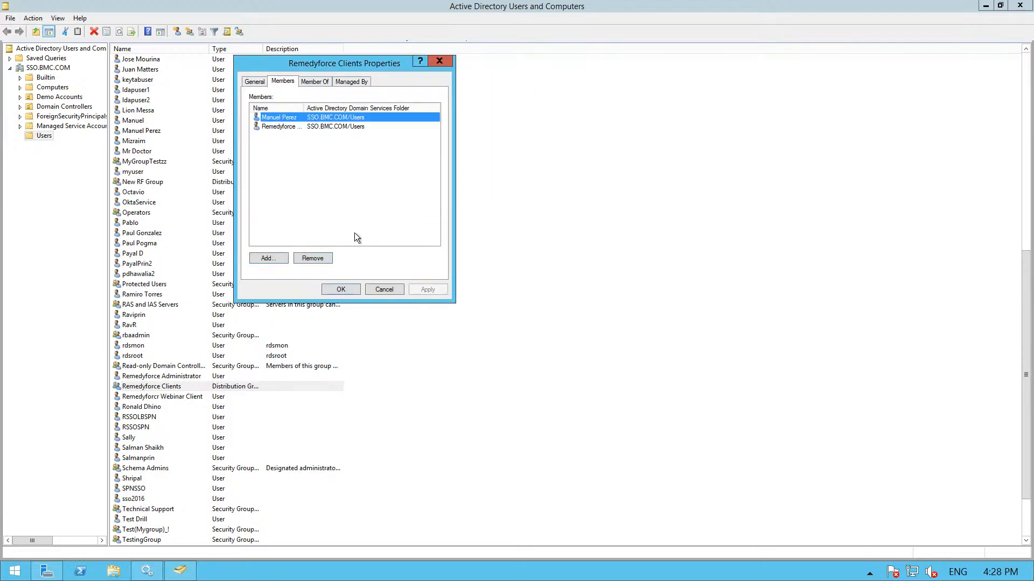
Step: Open the existing group member's properties at its Organization details
double_click(281, 118)
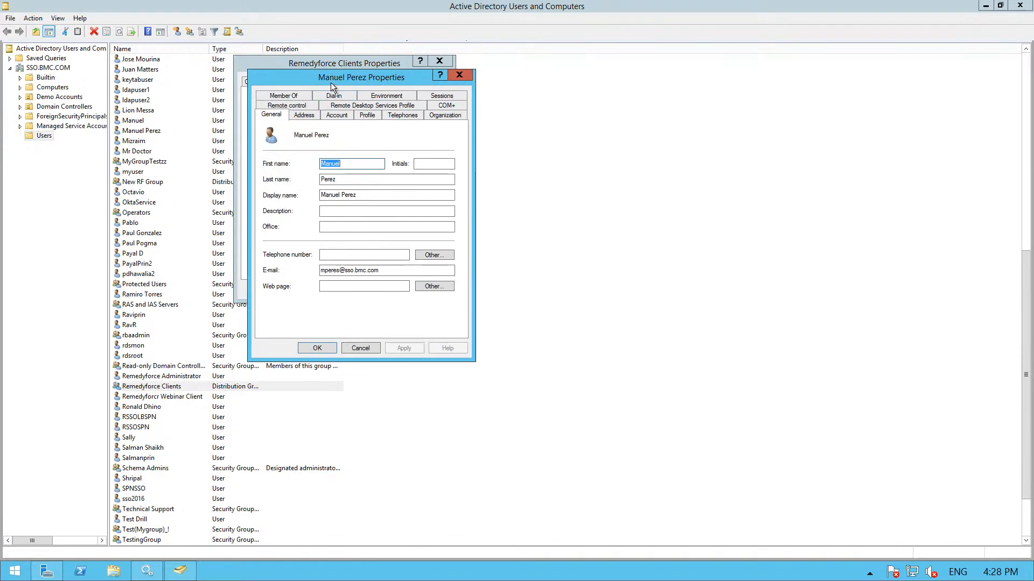
left_click_drag(330, 82, 496, 75)
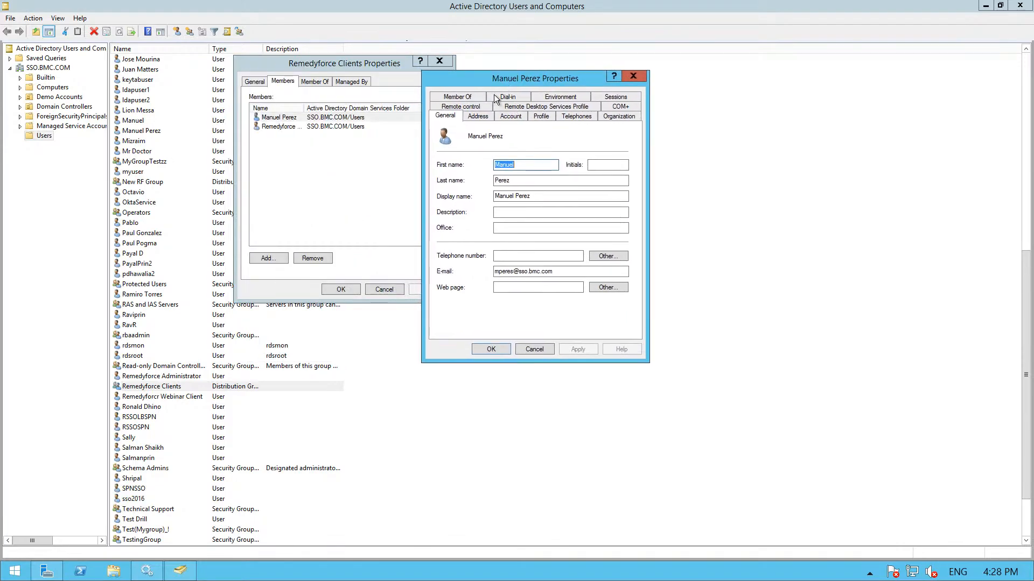
left_click(611, 116)
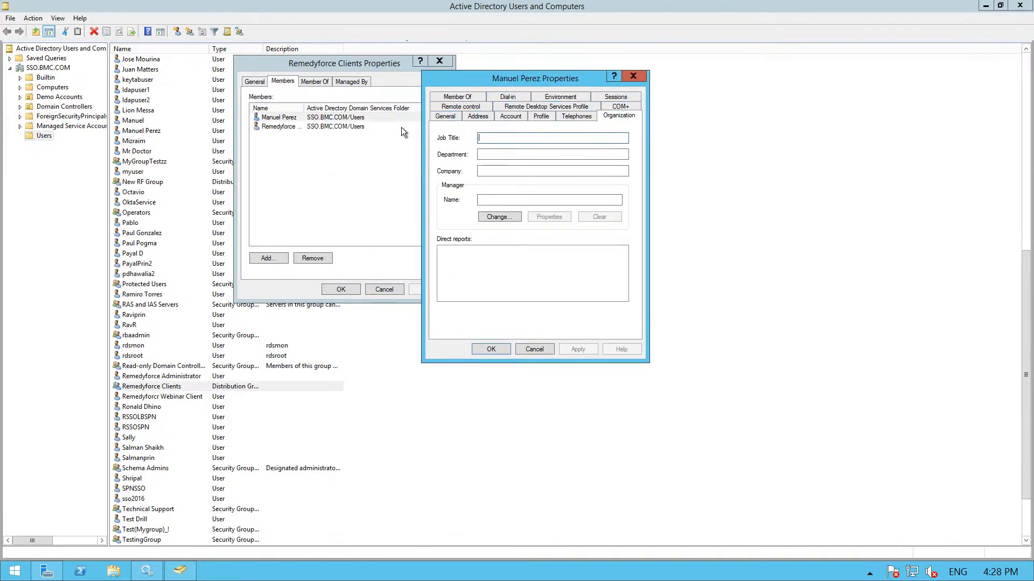
left_click(501, 199)
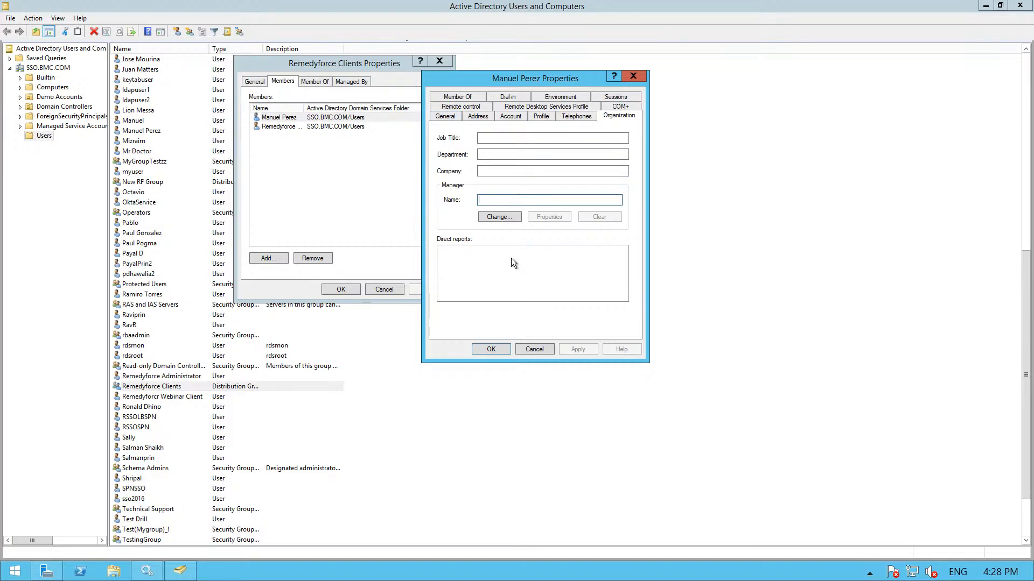
Step: Set Remedyforce Administrator as the member's manager, saving and closing the group's properties
left_click(508, 217)
type("Remdyf")
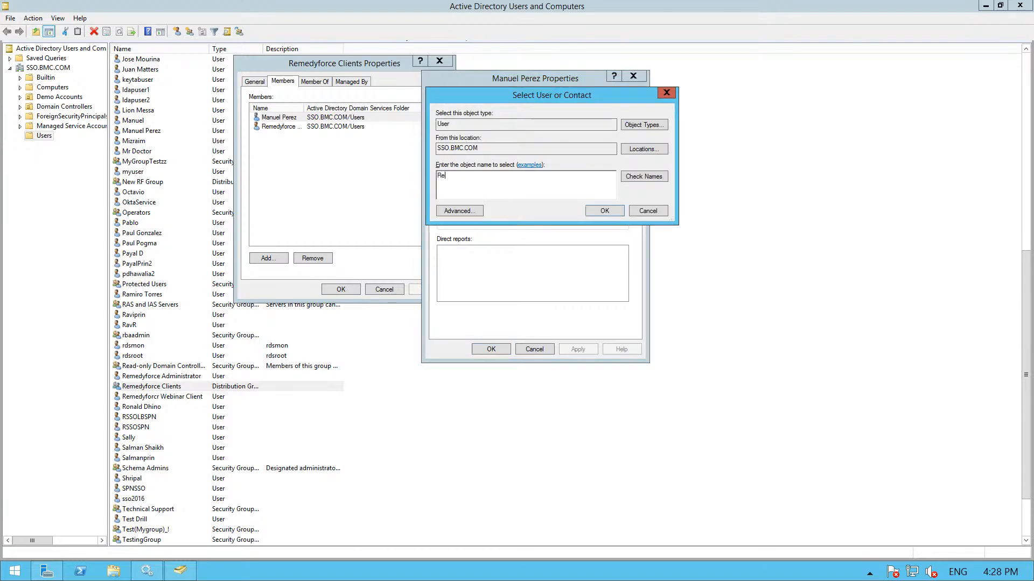
key("BackSpace")
key("BackSpace")
type("yd")
key("BackSpace")
type("edyforce a")
left_click(641, 178)
left_click(603, 211)
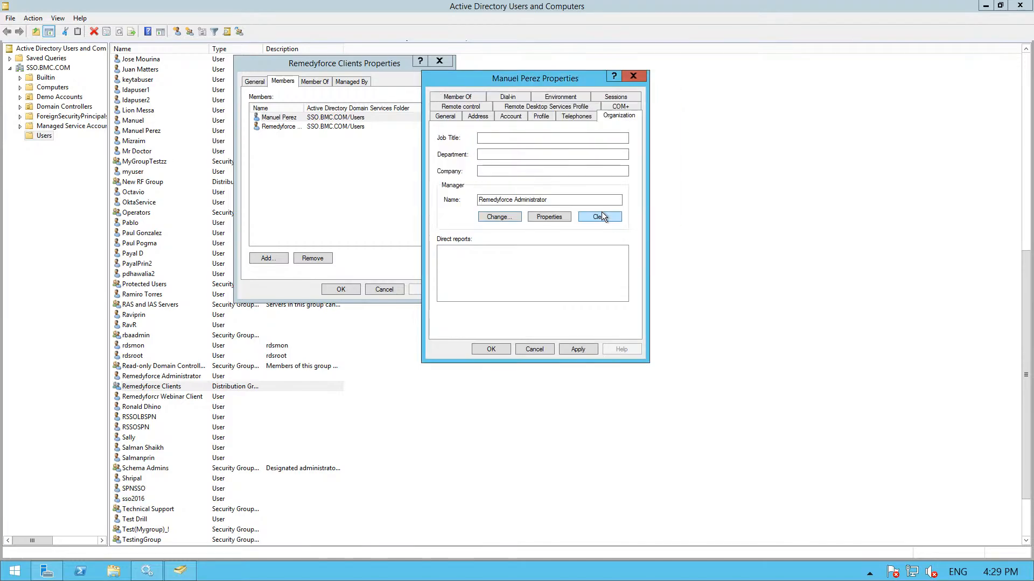
left_click(503, 349)
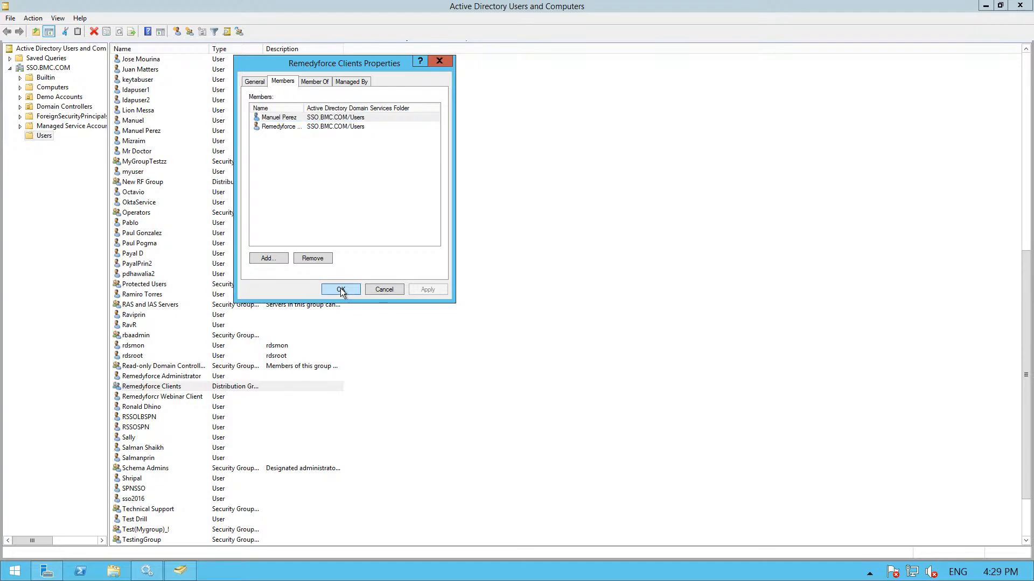
left_click(340, 289)
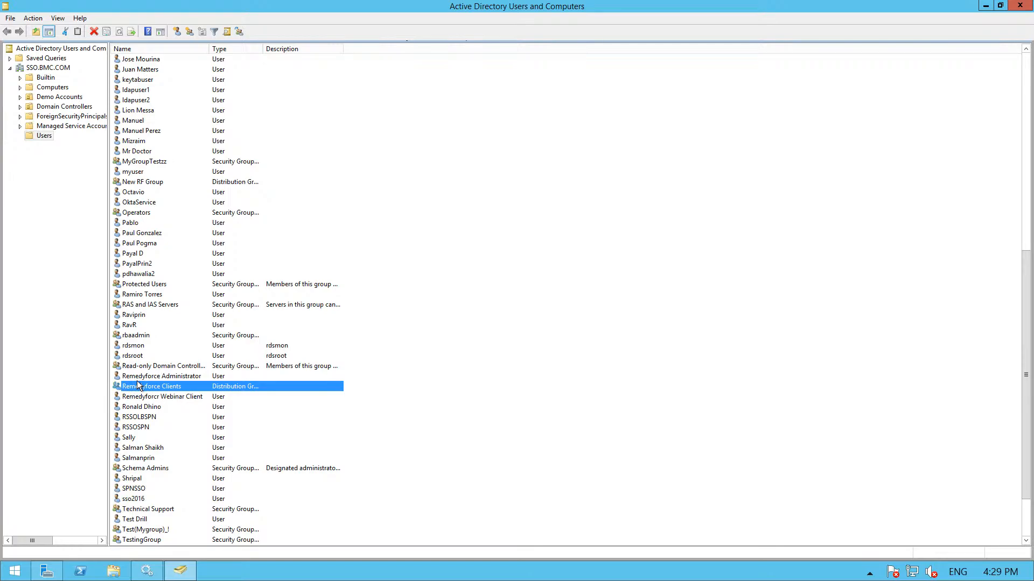
scroll(171, 405, "down", 1)
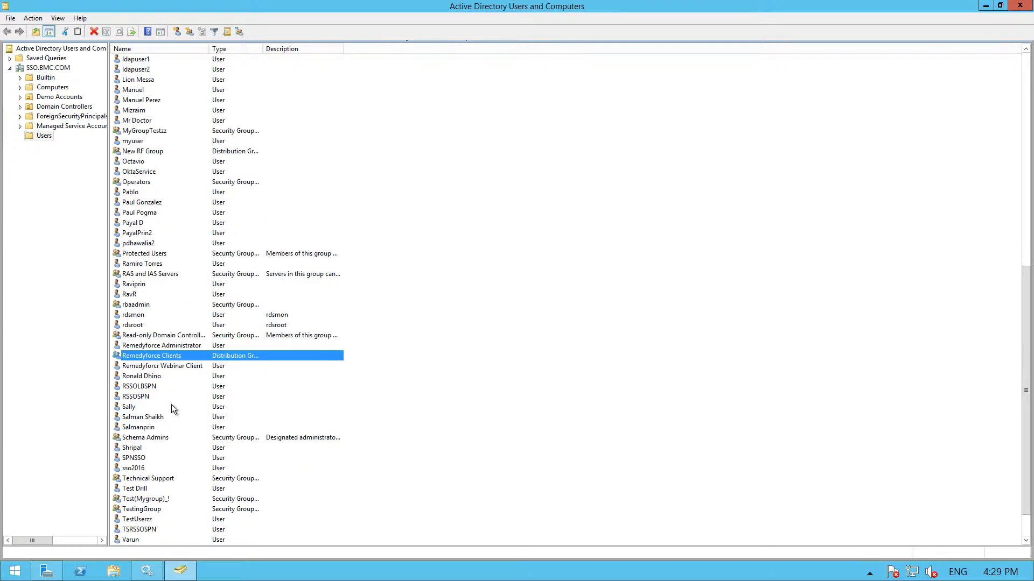
scroll(173, 388, "up", 1)
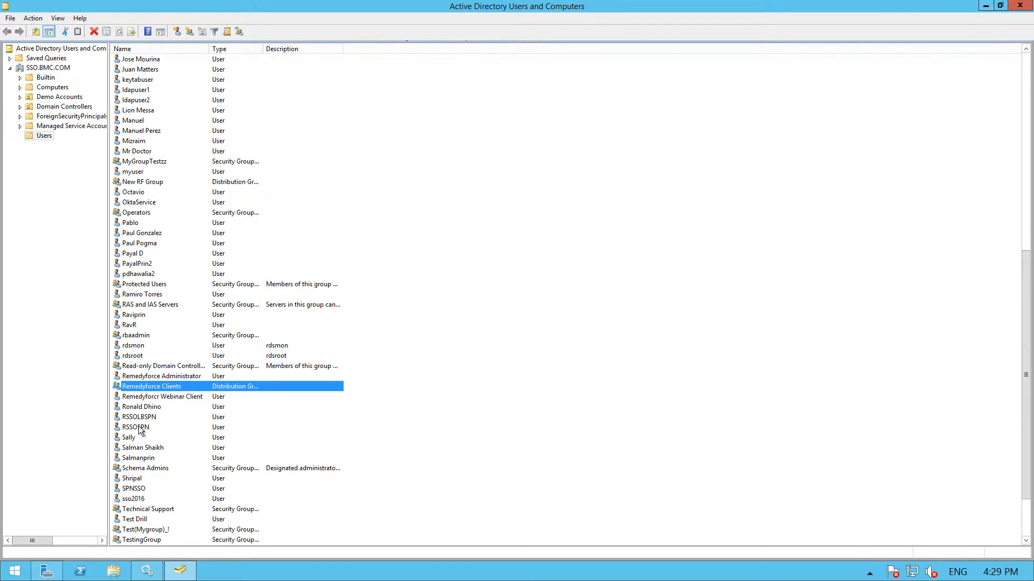
double_click(160, 387)
left_click(297, 81)
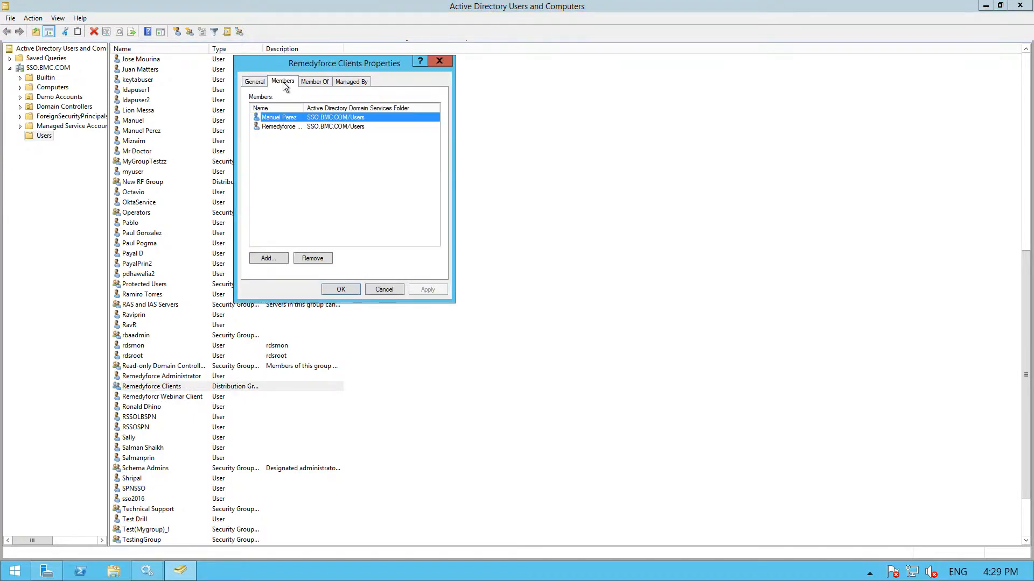
left_click(308, 80)
left_click(286, 83)
left_click(263, 82)
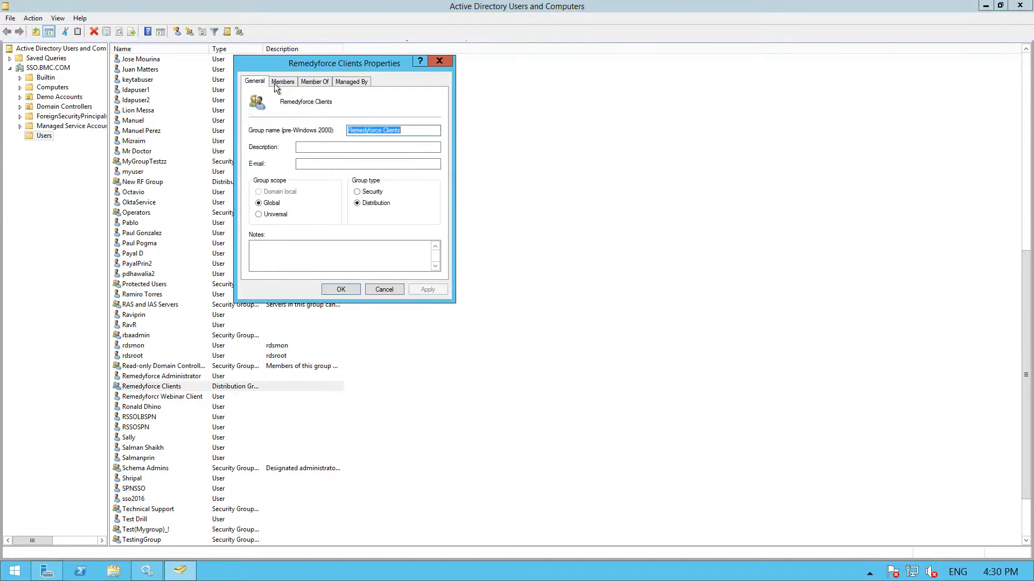
left_click(339, 290)
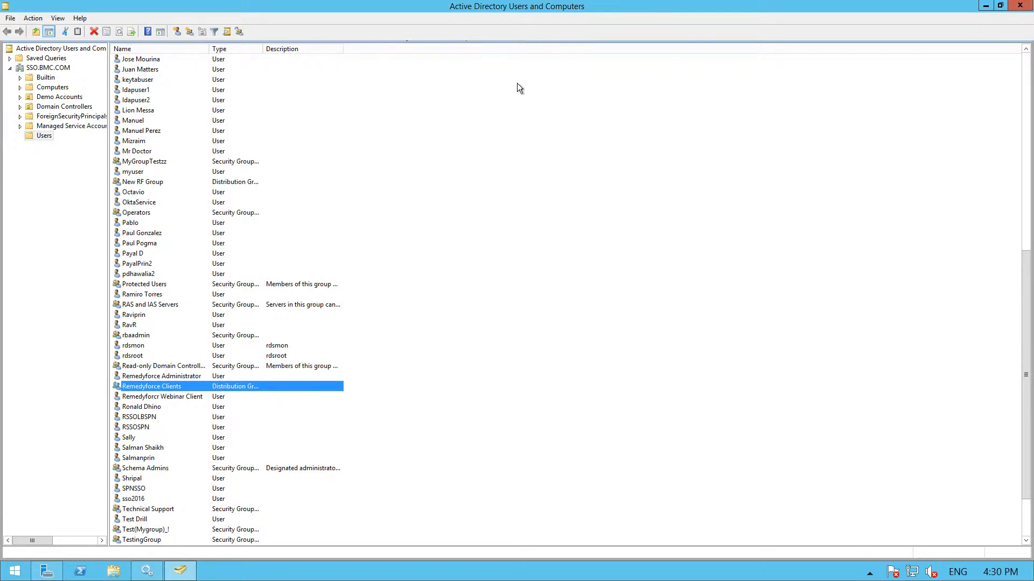
mouse_move(983, 3)
mouse_move(520, 7)
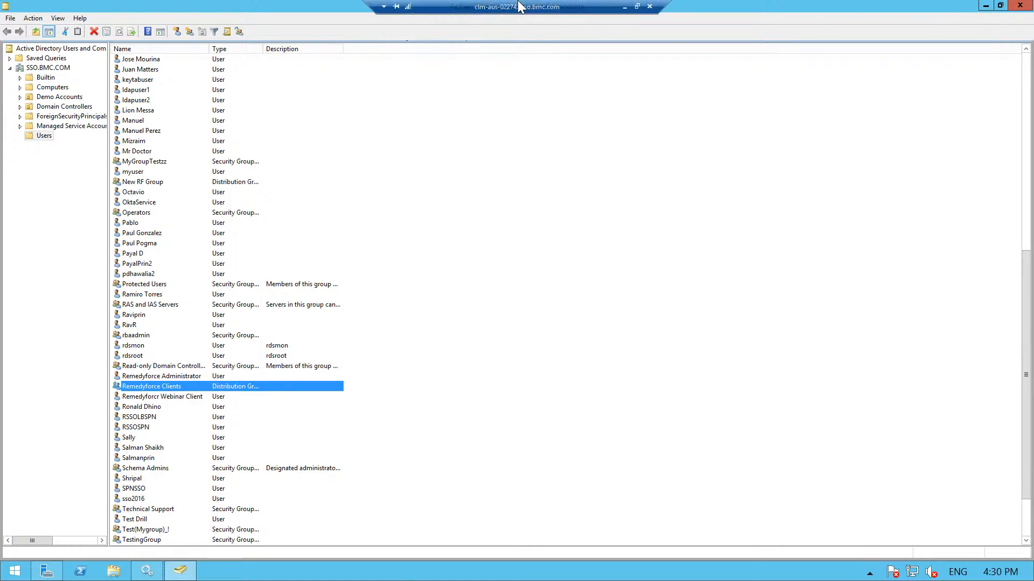
Step: Back in Spoon, delete the stray ')' before (memberOf in the fltrstr filter and confirm the script
left_click(624, 7)
left_click(458, 207)
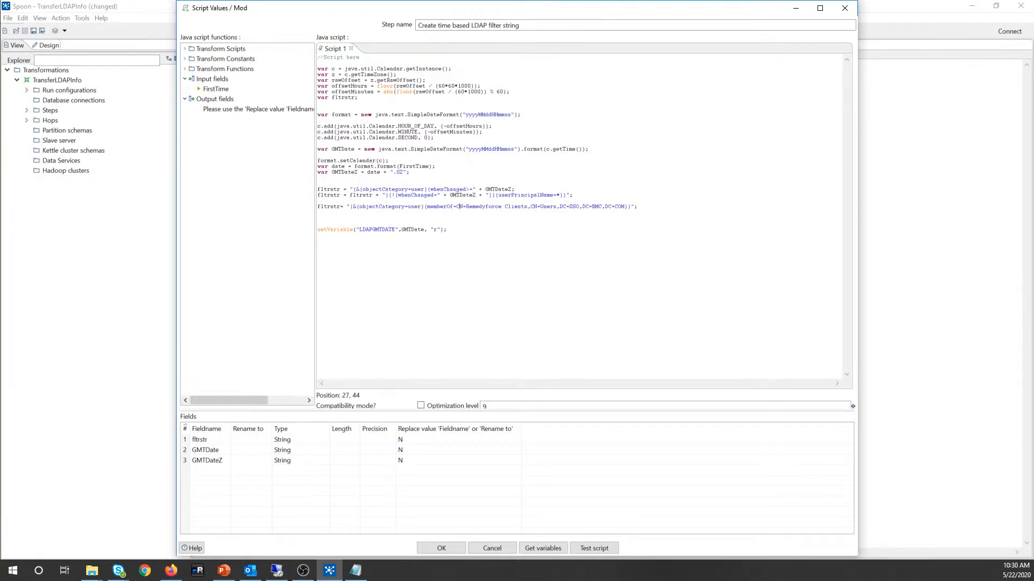
left_click(425, 207)
key("BackSpace")
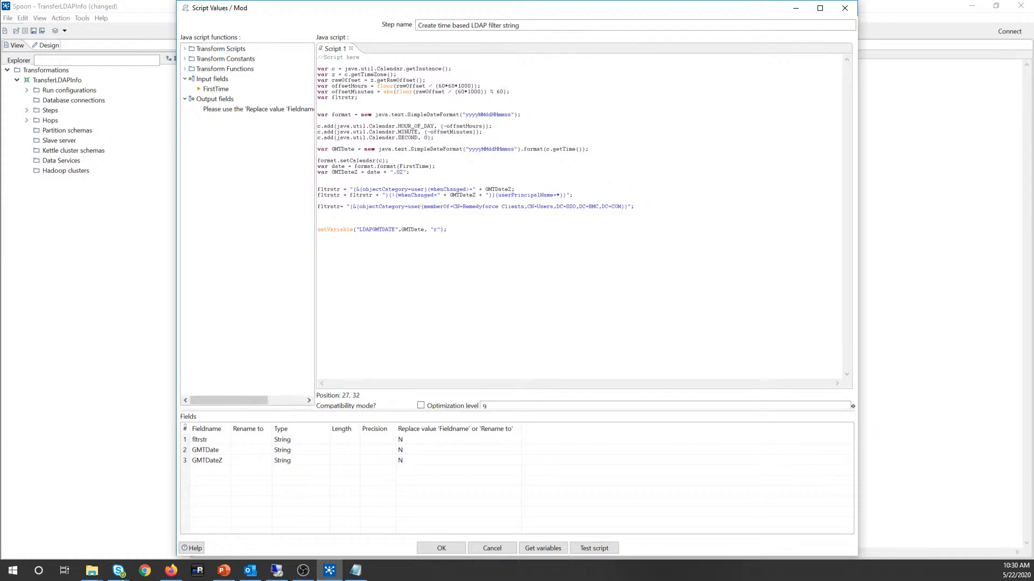
left_click_drag(449, 207, 424, 207)
left_click_drag(360, 206, 418, 207)
left_click_drag(424, 207, 450, 207)
left_click(441, 547)
Step: Untick Dynamic filter string in the LDAP Input search settings and preview the returned rows
left_click(251, 150)
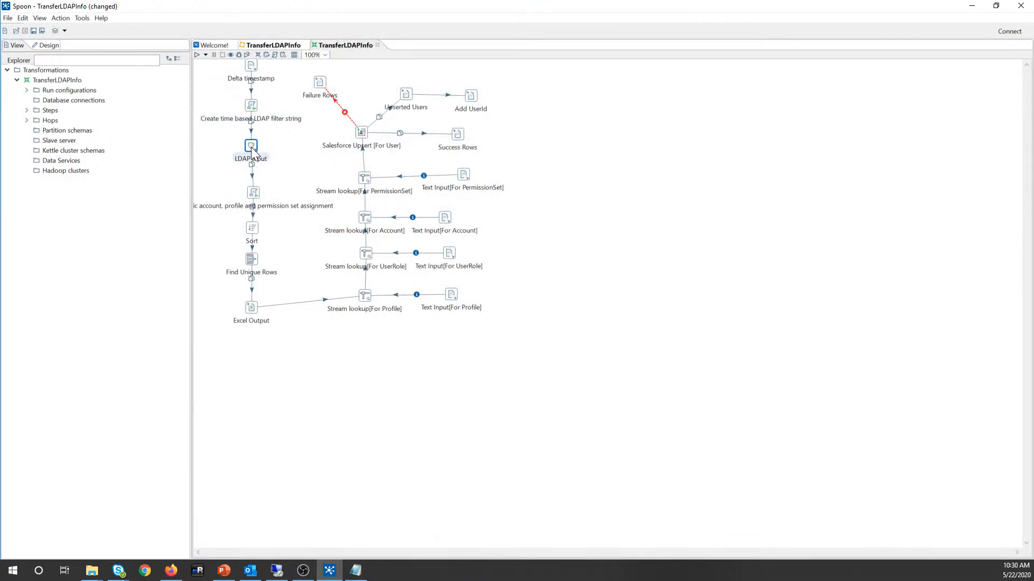
double_click(251, 151)
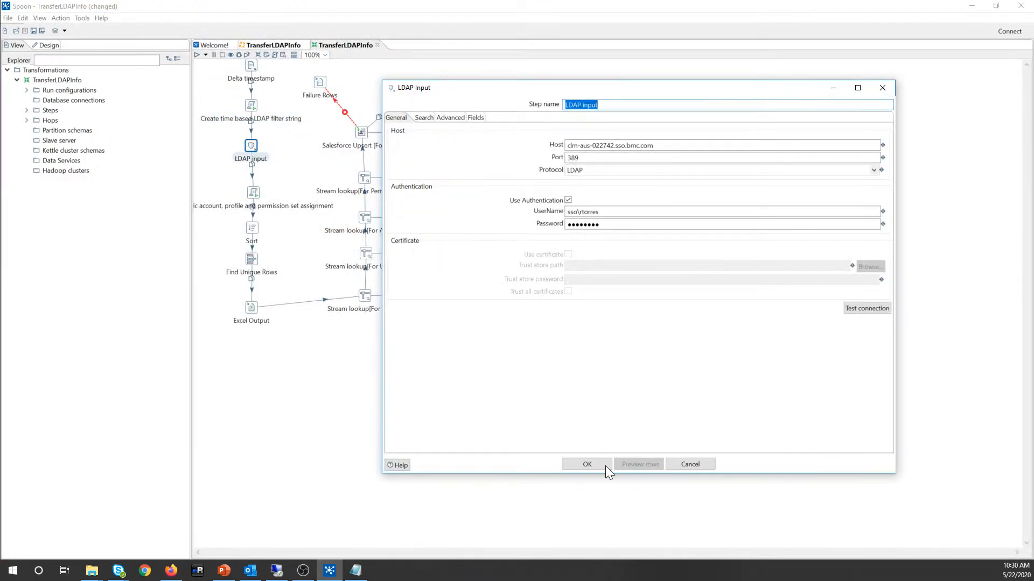
left_click(420, 118)
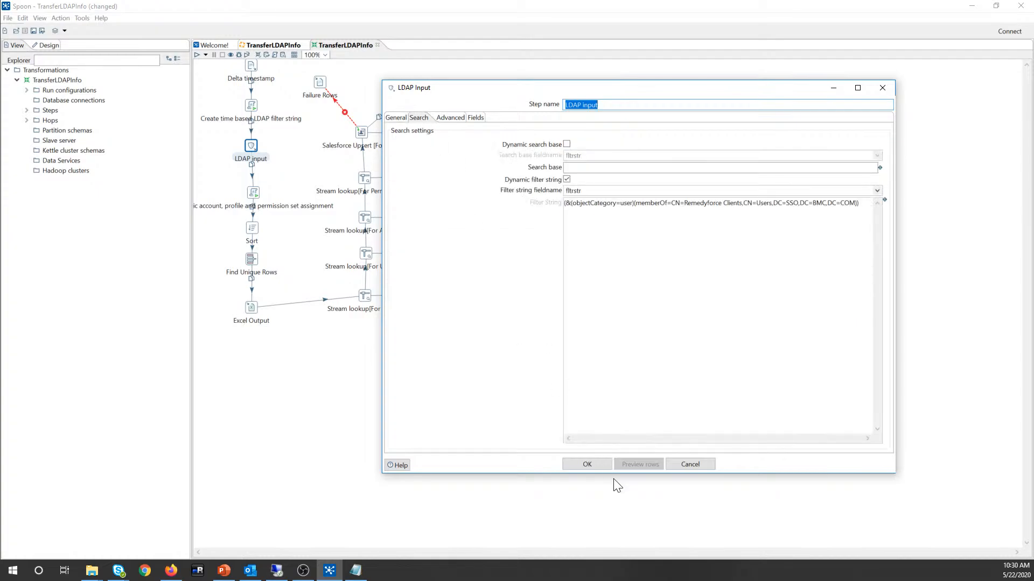
left_click(566, 179)
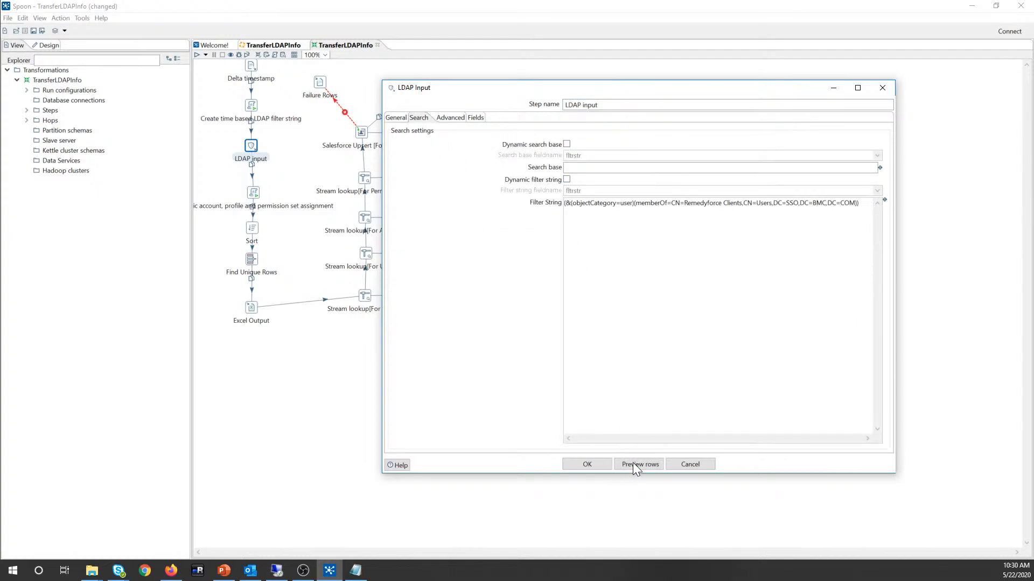
left_click(632, 465)
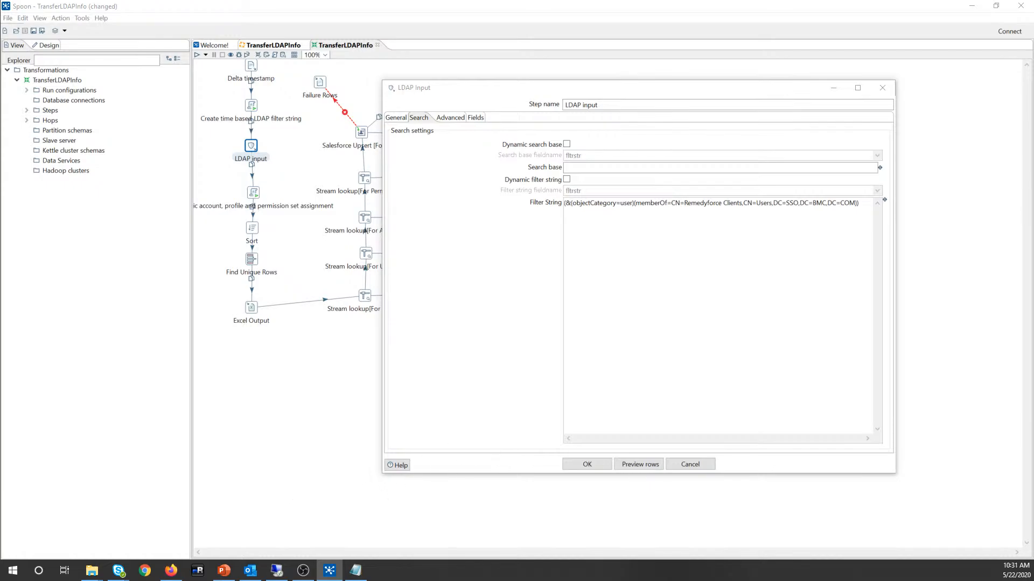
key("Return")
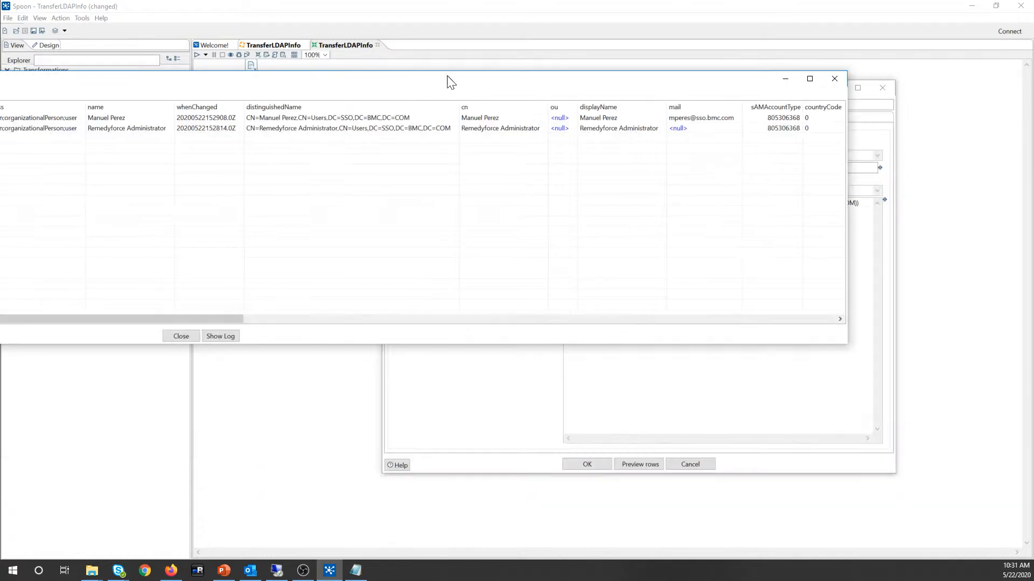
Step: Move the preview window left and widen it to show the manager and memberOf columns
left_click_drag(411, 81, 865, 92)
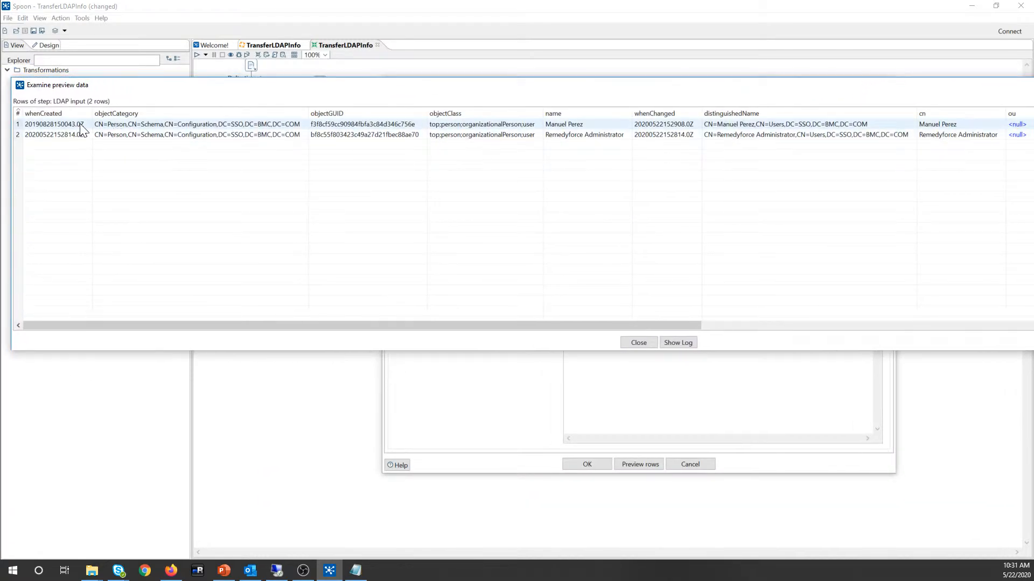
left_click_drag(104, 324, 205, 323)
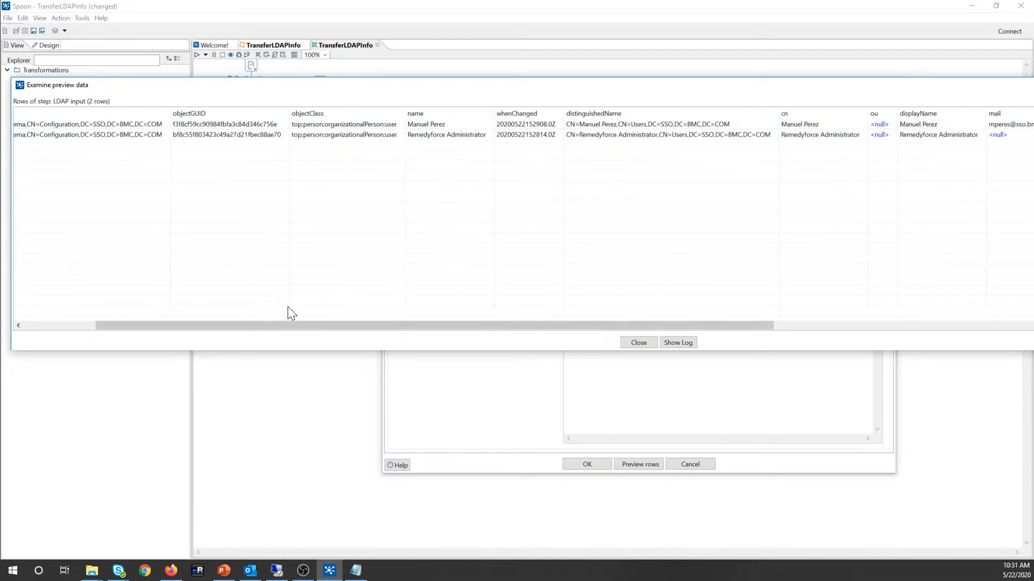
left_click_drag(267, 326, 822, 362)
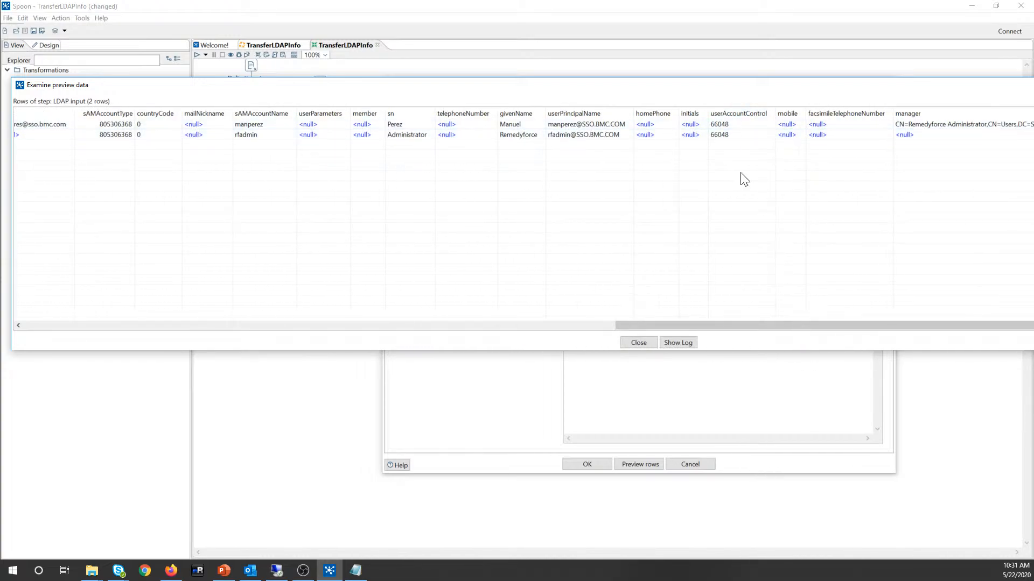
left_click_drag(666, 87, 131, 76)
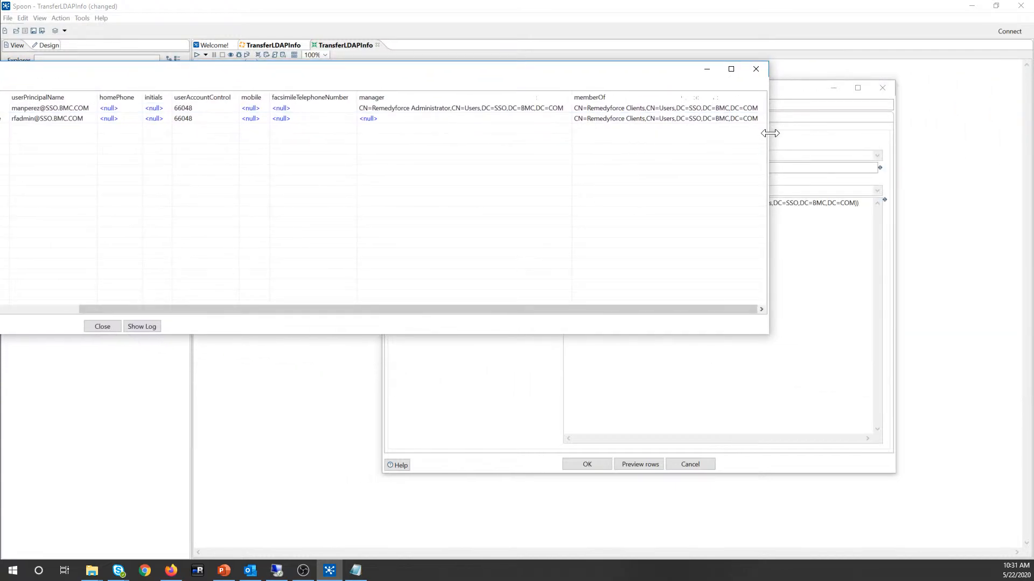
left_click_drag(768, 138, 855, 123)
Step: Compare the memberOf values of the first and second users in the preview rows
left_click(695, 120)
left_click(691, 117)
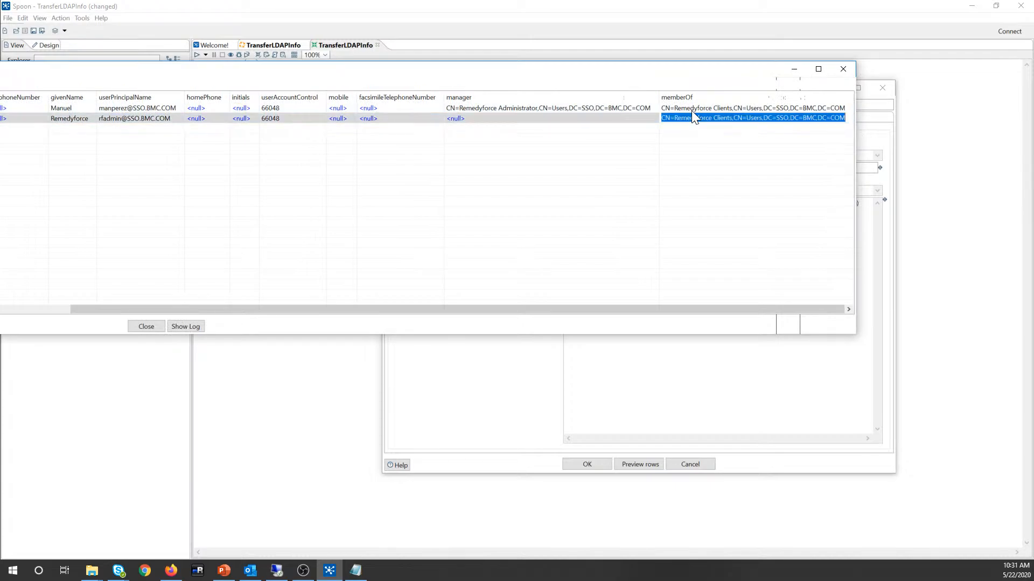
left_click(692, 109)
left_click(692, 118)
left_click(692, 106)
left_click(683, 116)
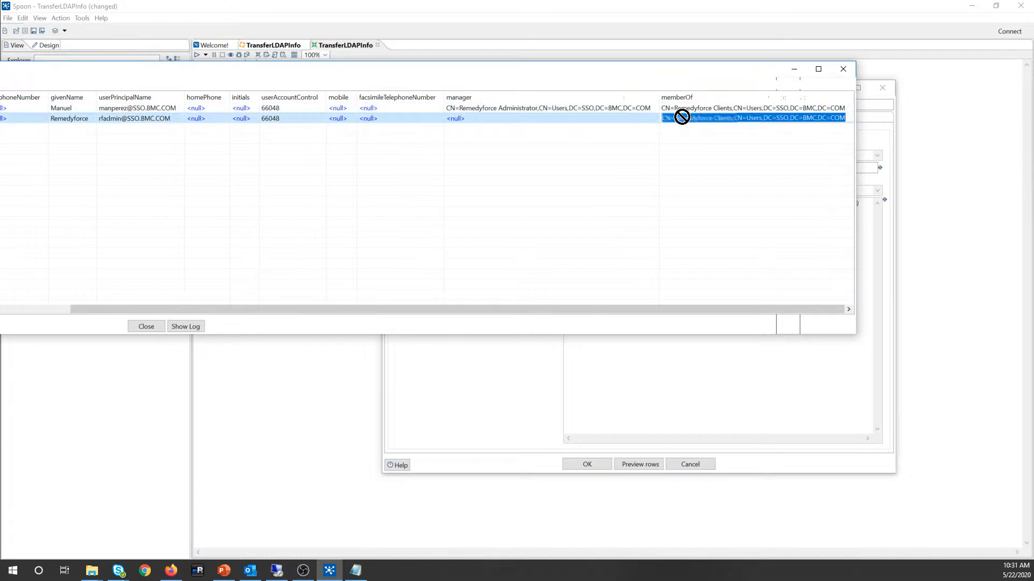
left_click(682, 109)
left_click(682, 117)
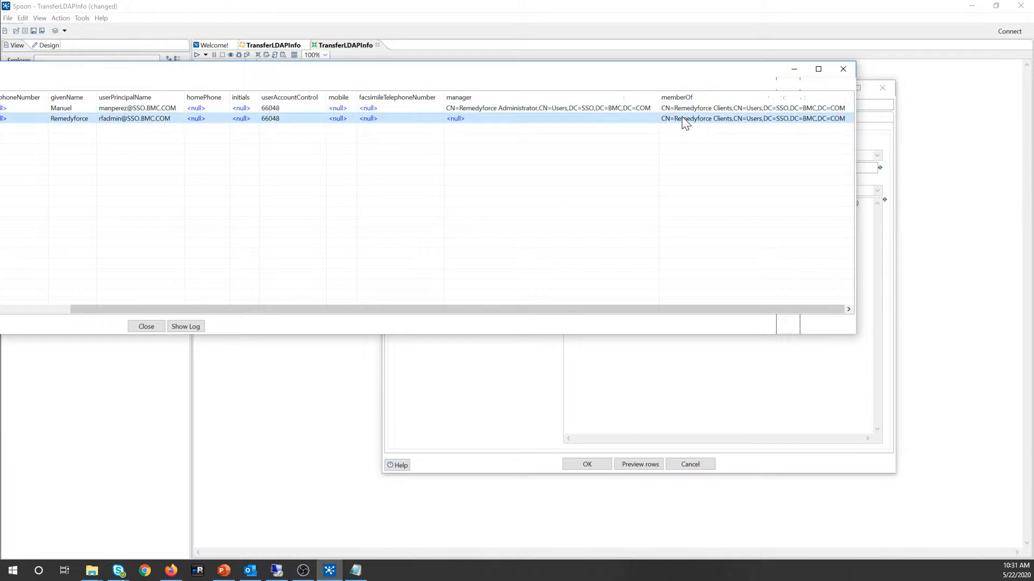
left_click(681, 110)
left_click(680, 119)
left_click(674, 108)
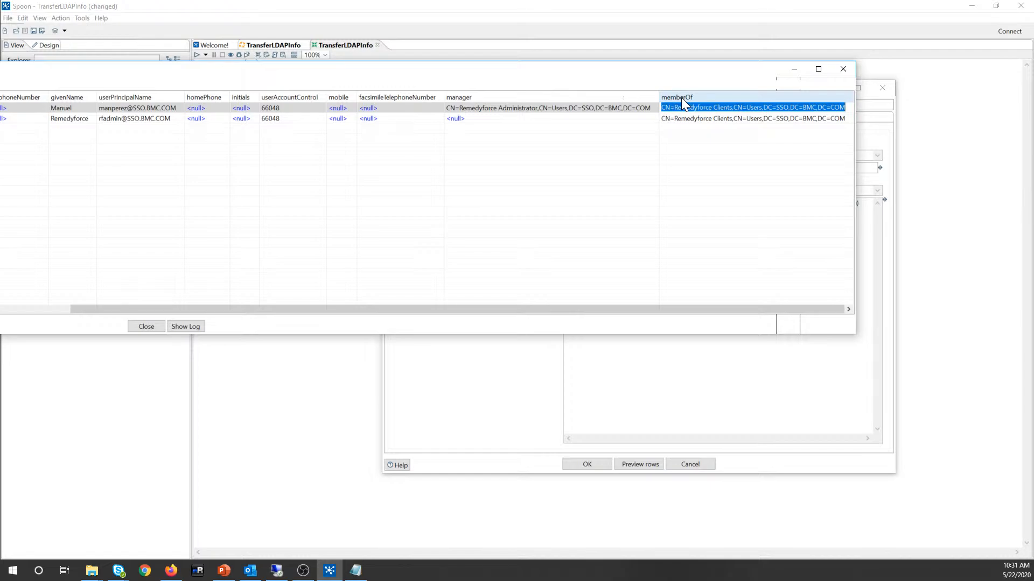
Step: Highlight the full memberOf values to confirm both users belong to Remedyforce Clients
left_click(681, 118)
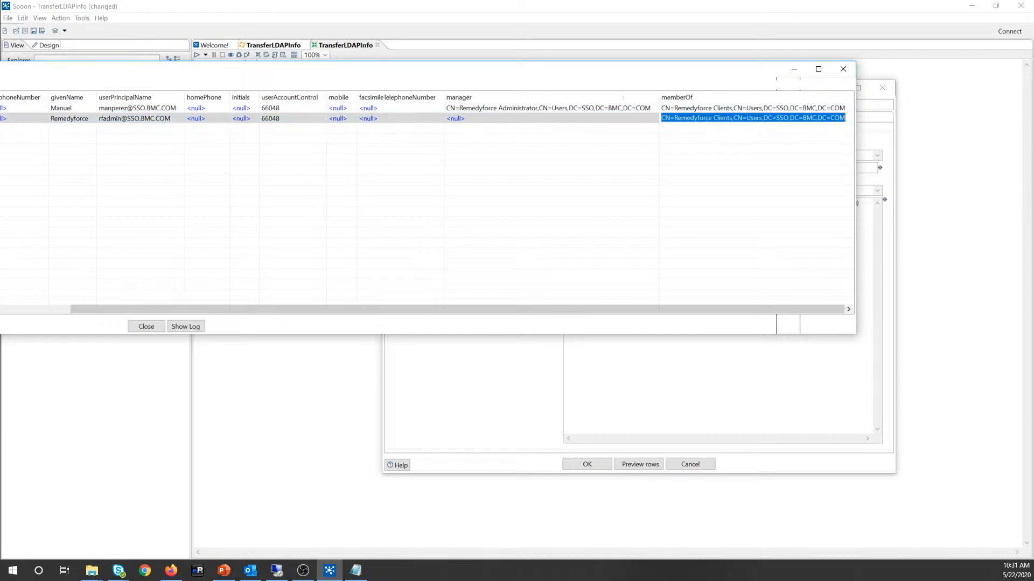
left_click_drag(662, 118, 846, 119)
left_click(839, 118)
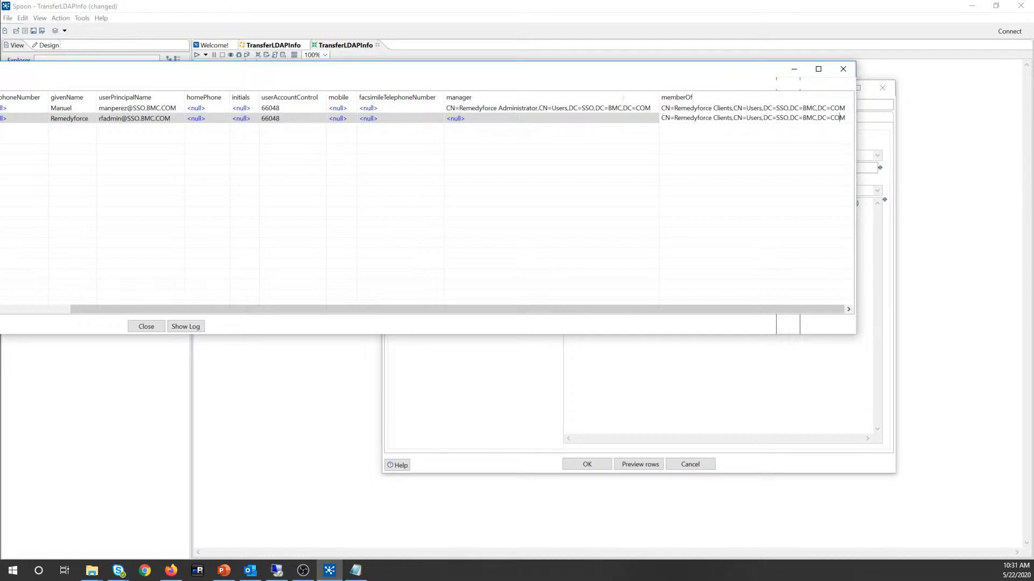
left_click_drag(840, 118, 667, 107)
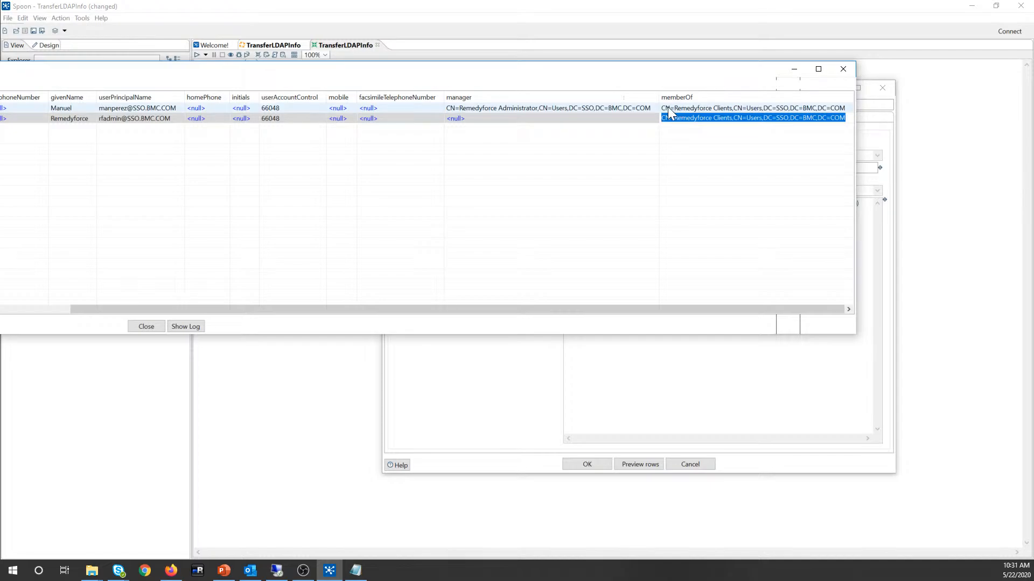
left_click(662, 107)
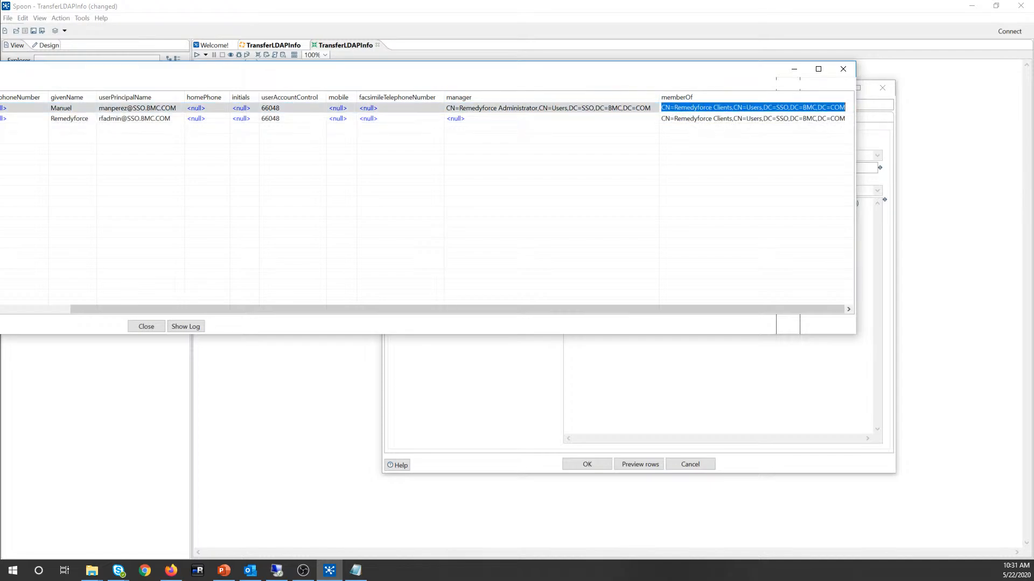
left_click(663, 107)
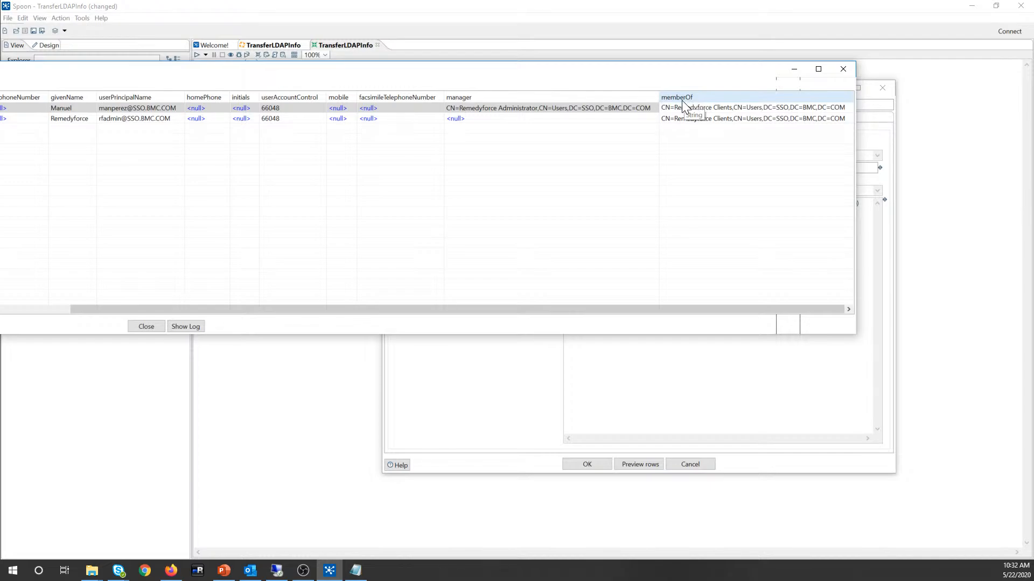
left_click_drag(242, 312, 468, 309)
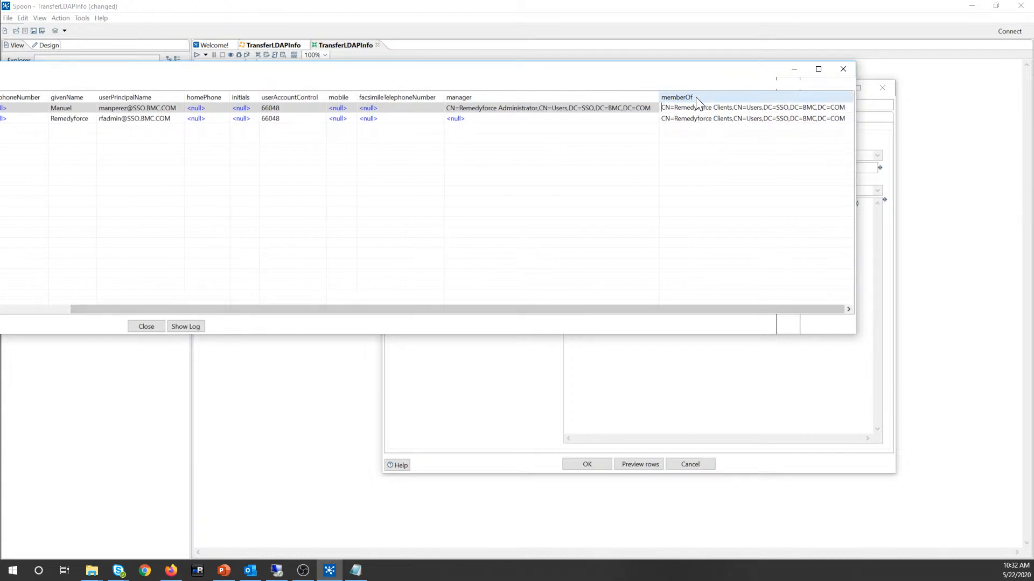
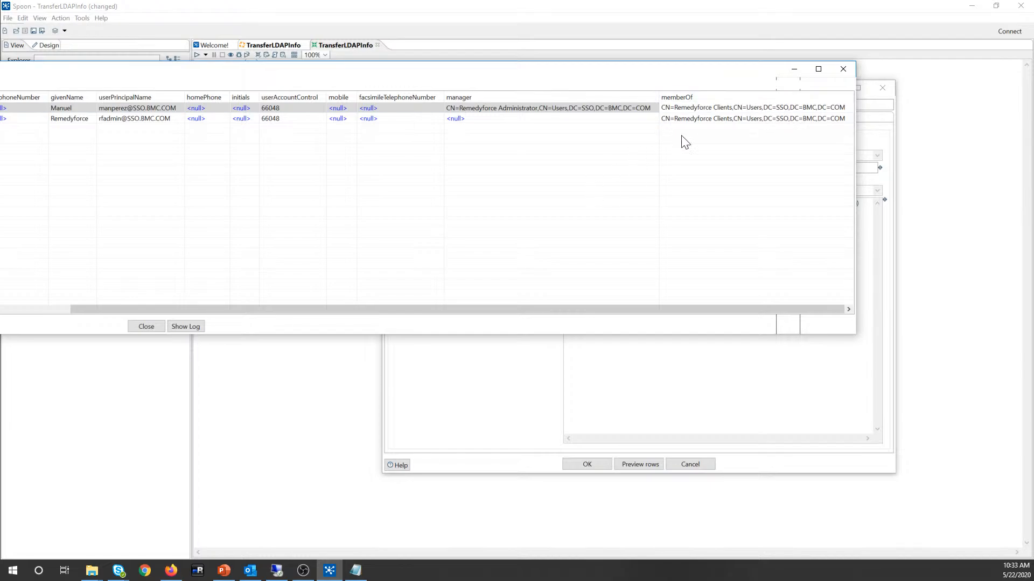
Step: Close the row preview and return to the LDAP Input dialog's Advanced search settings
left_click(841, 68)
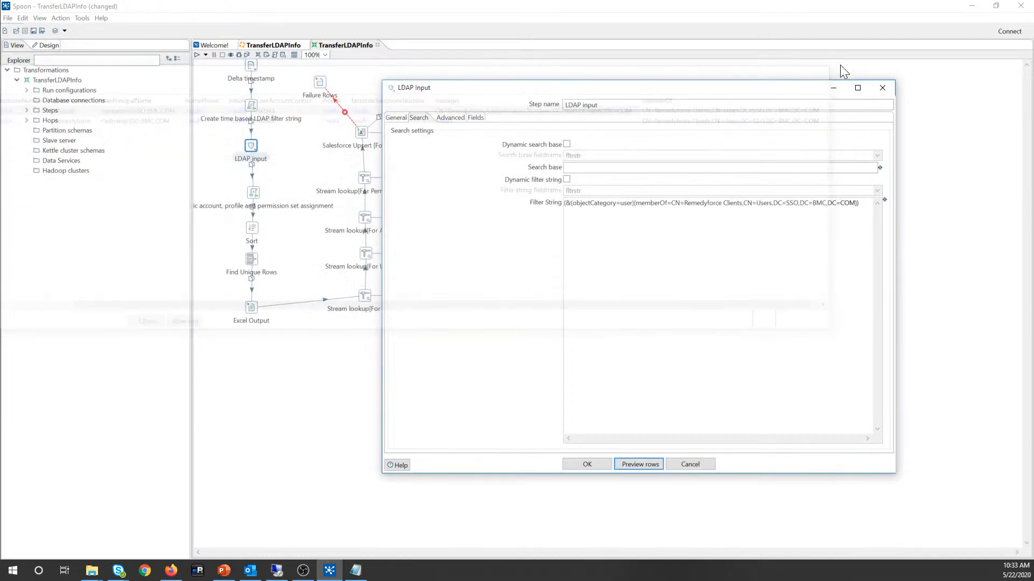
left_click(445, 118)
Step: Show the 28 LDAP fields, widen the row-number column, and bring up row actions for memberOf
left_click(472, 118)
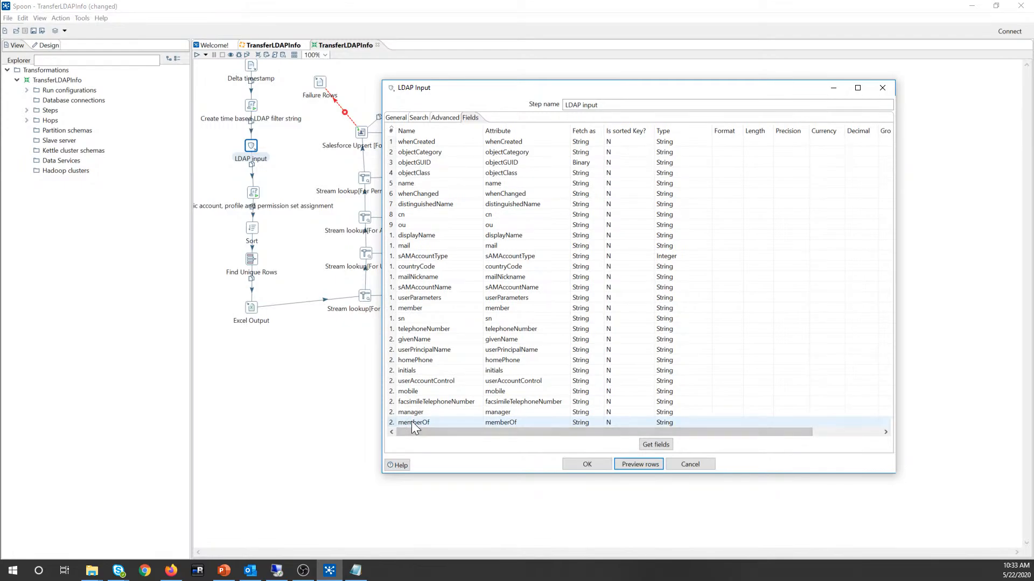
right_click(413, 424)
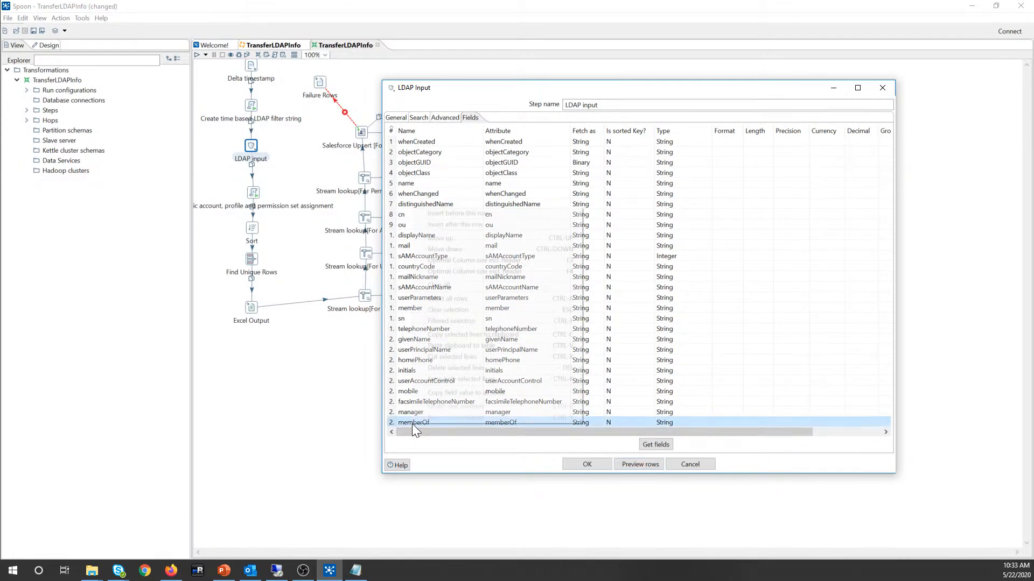
key("Escape")
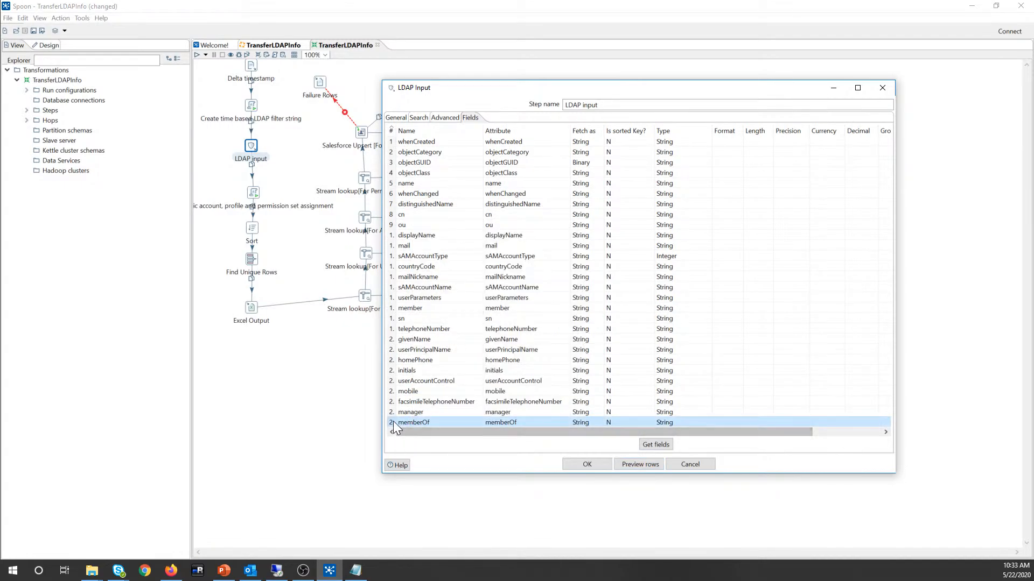
right_click(393, 421)
left_click_drag(406, 431, 412, 432)
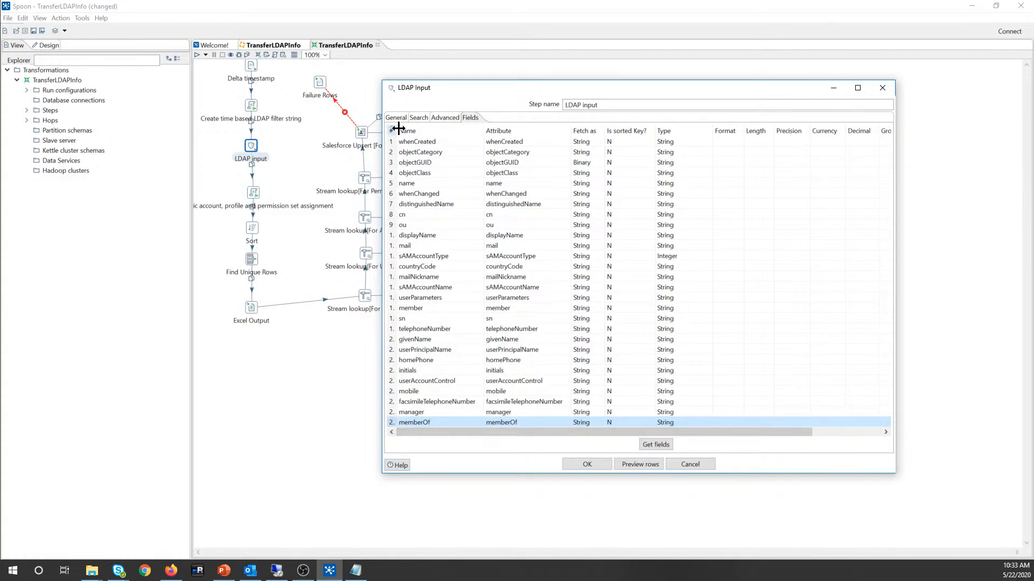
left_click_drag(396, 129, 400, 126)
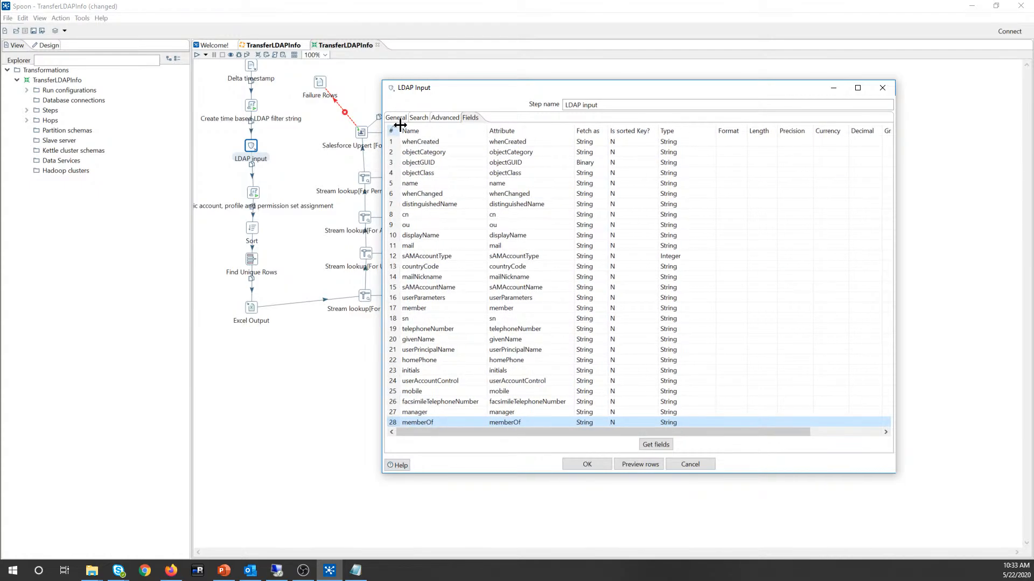
right_click(396, 422)
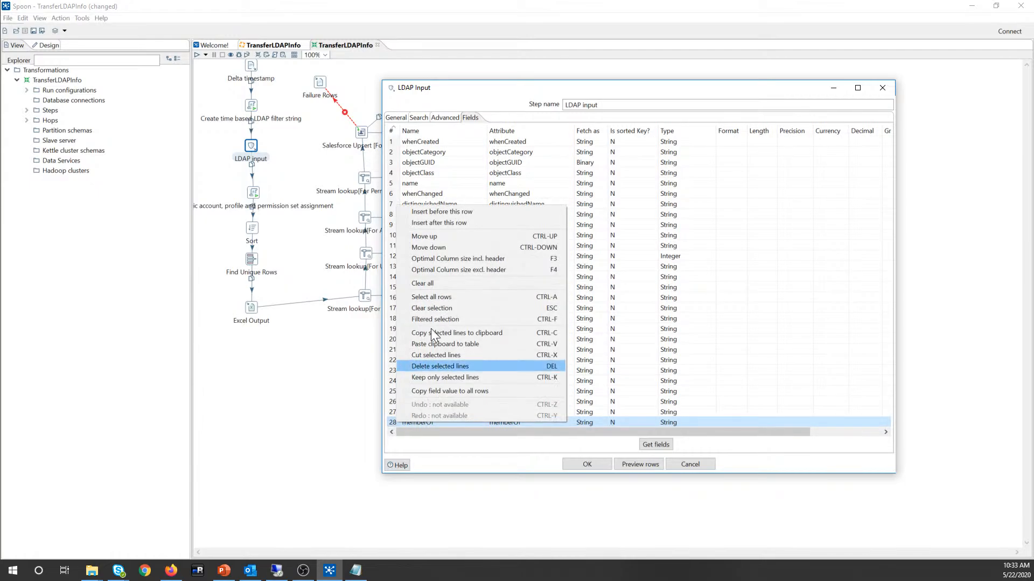
Step: Insert a new field row above memberOf with Name and Attribute both set to memberOf
left_click(455, 212)
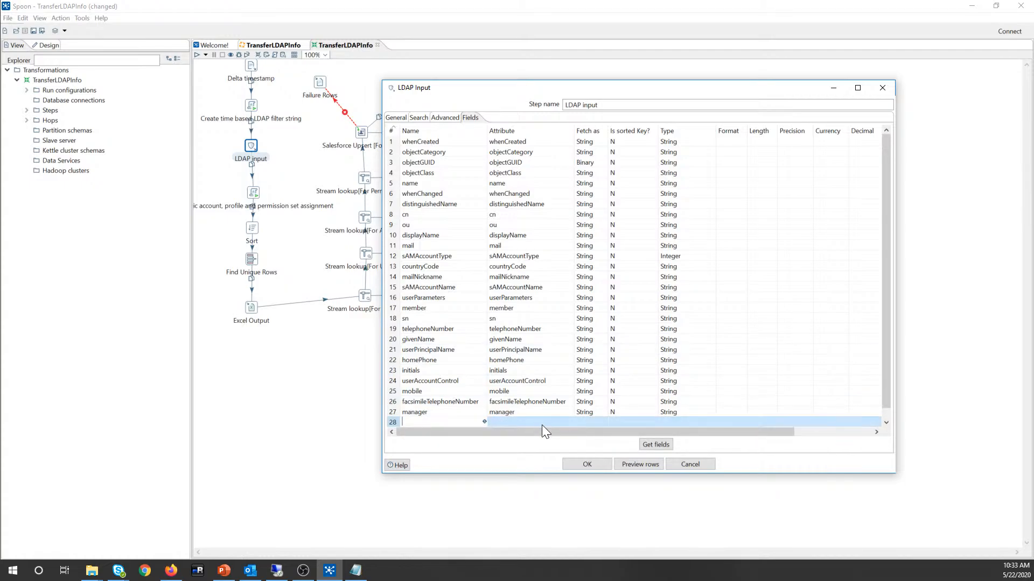
type("mem")
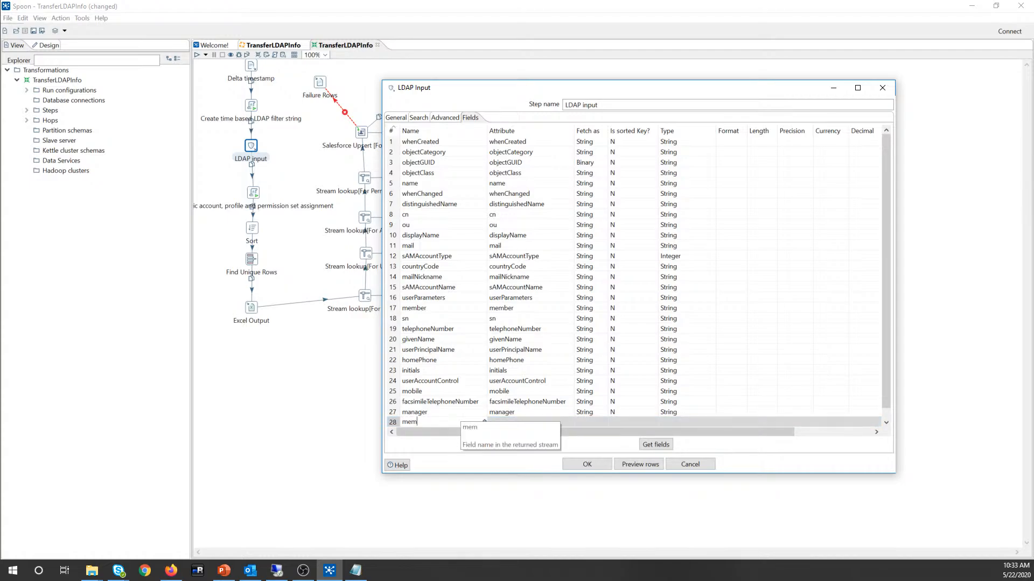
type("berOf")
left_click(546, 422)
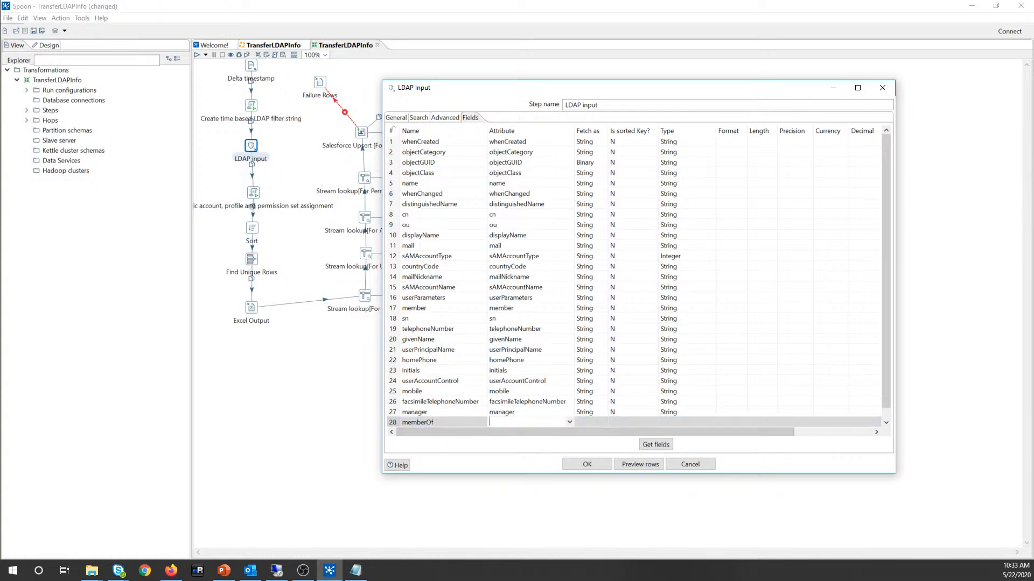
type("me")
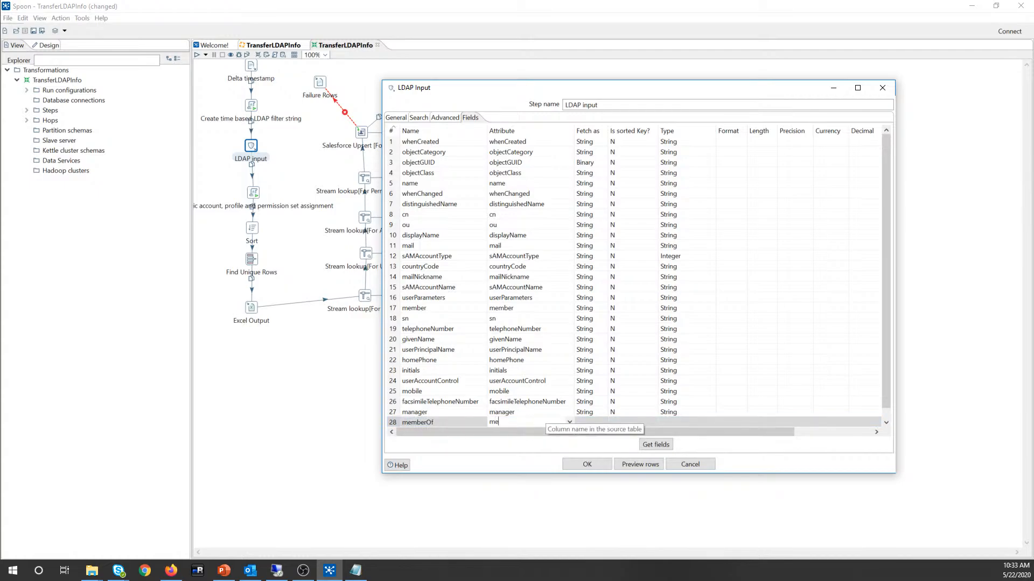
type("mberOf")
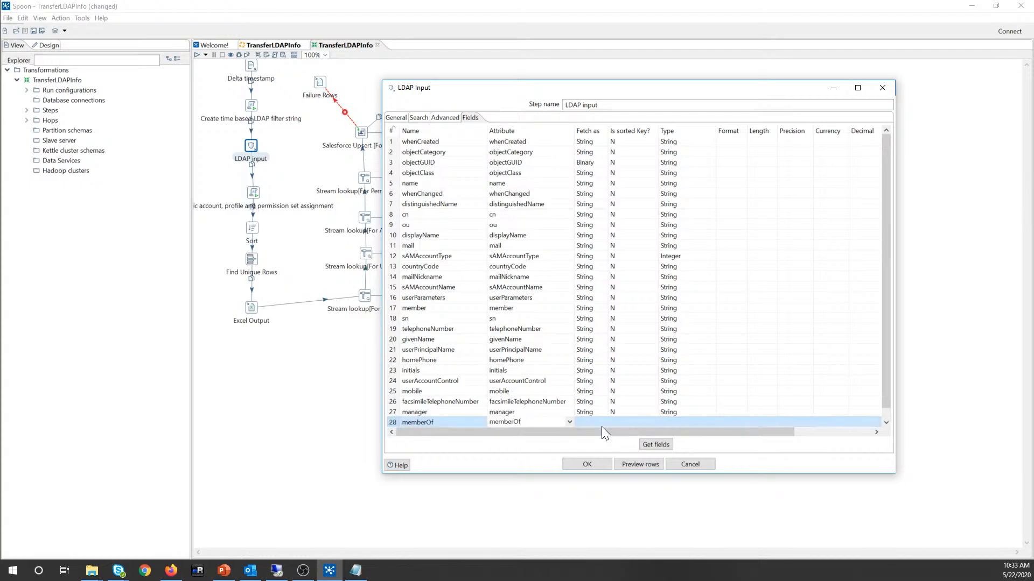
left_click(603, 425)
Step: Set the new row to fetch as String, sorted key N, type String, then cancel the dialog
left_click(602, 424)
left_click(589, 432)
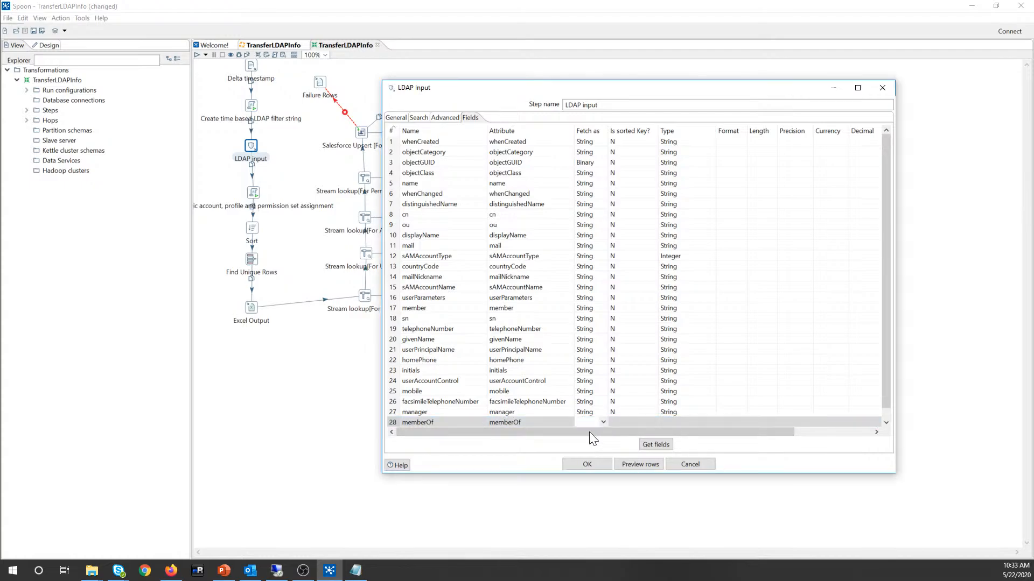
left_click(619, 422)
left_click(654, 423)
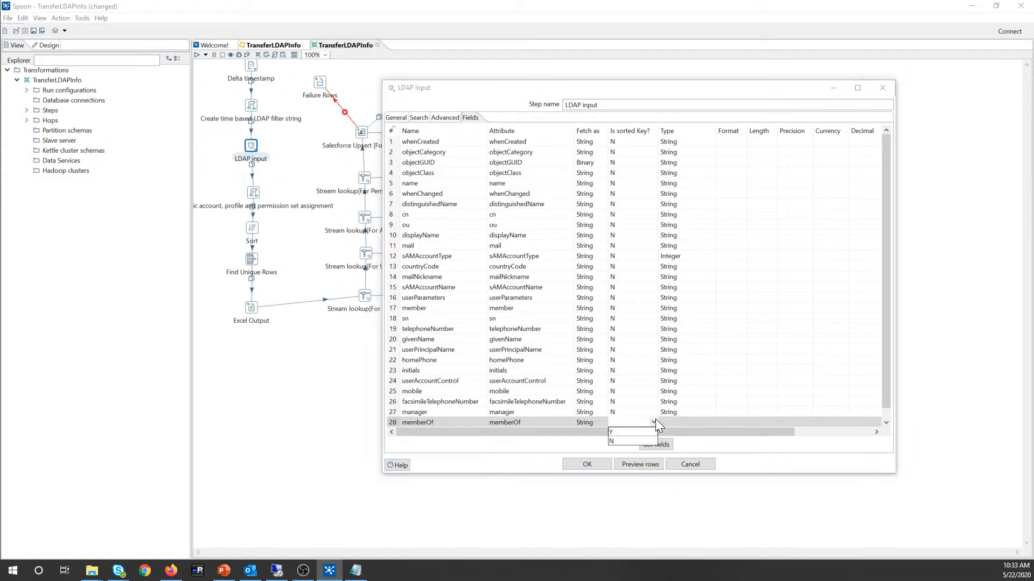
left_click(634, 442)
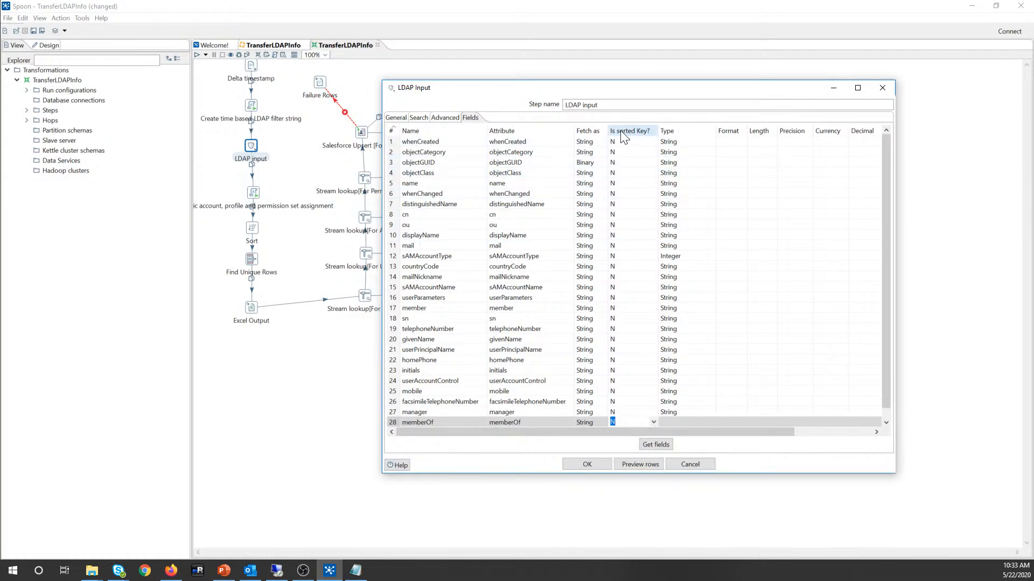
left_click(677, 423)
left_click(710, 422)
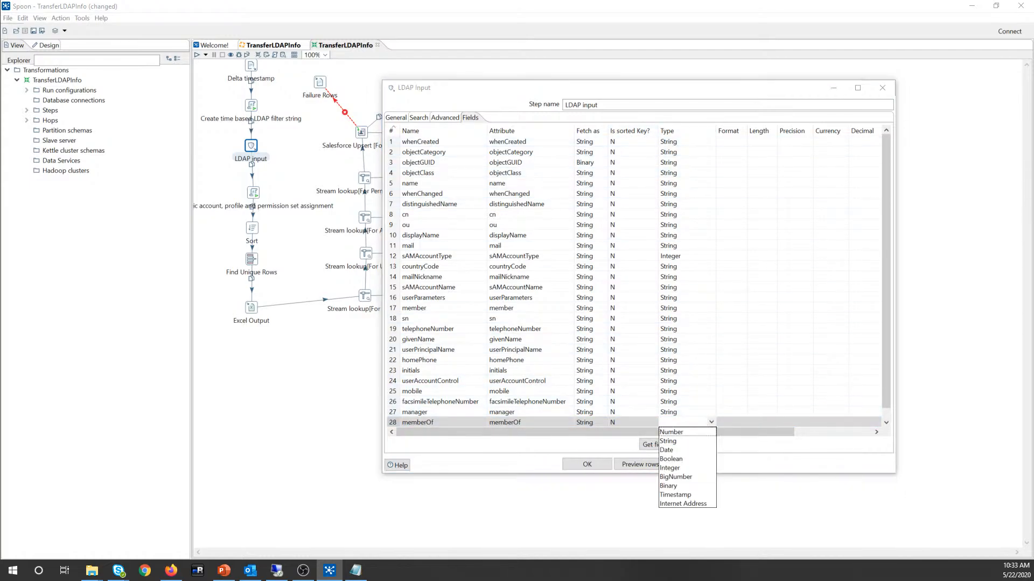
left_click(677, 442)
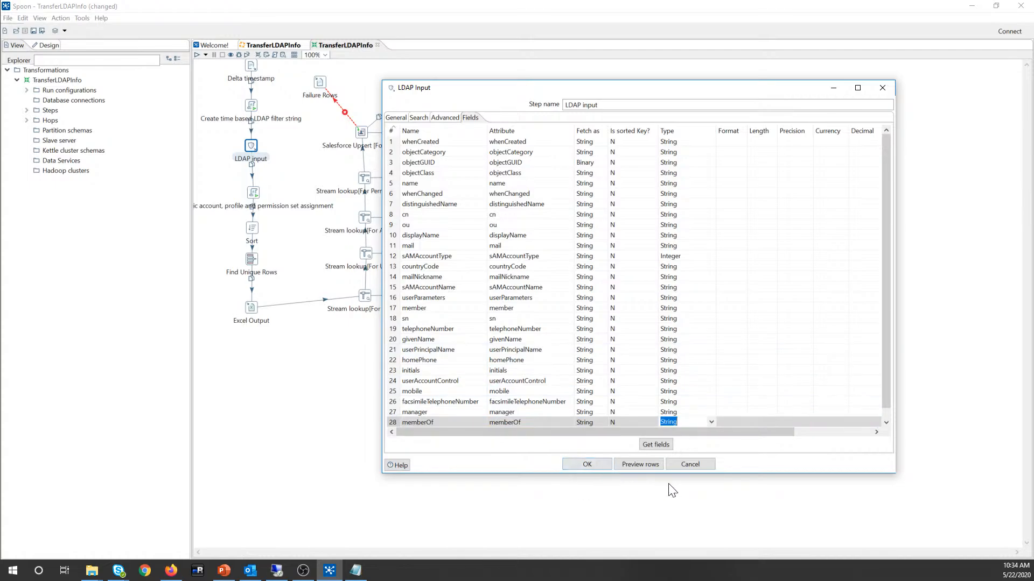
left_click(689, 464)
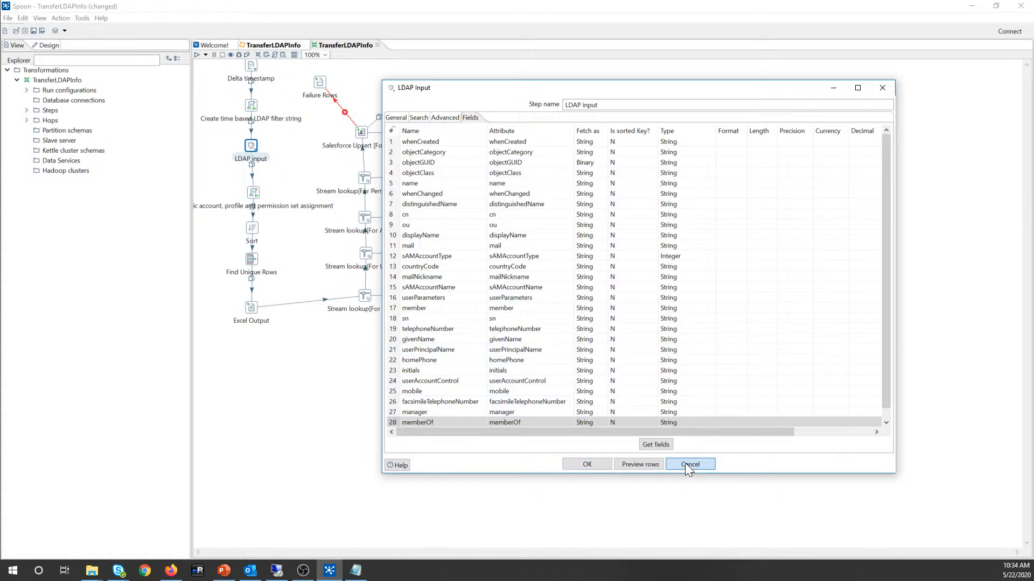
left_click(685, 463)
Step: Open the Create time based LDAP filter string script and prefix the dynamic fltrstr lines with //
mouse_move(249, 153)
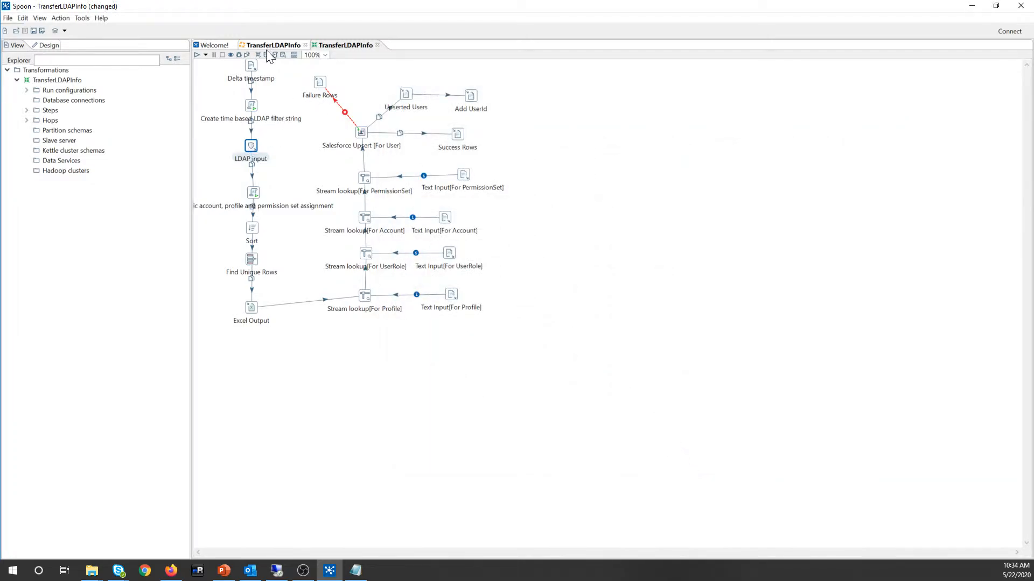
double_click(252, 105)
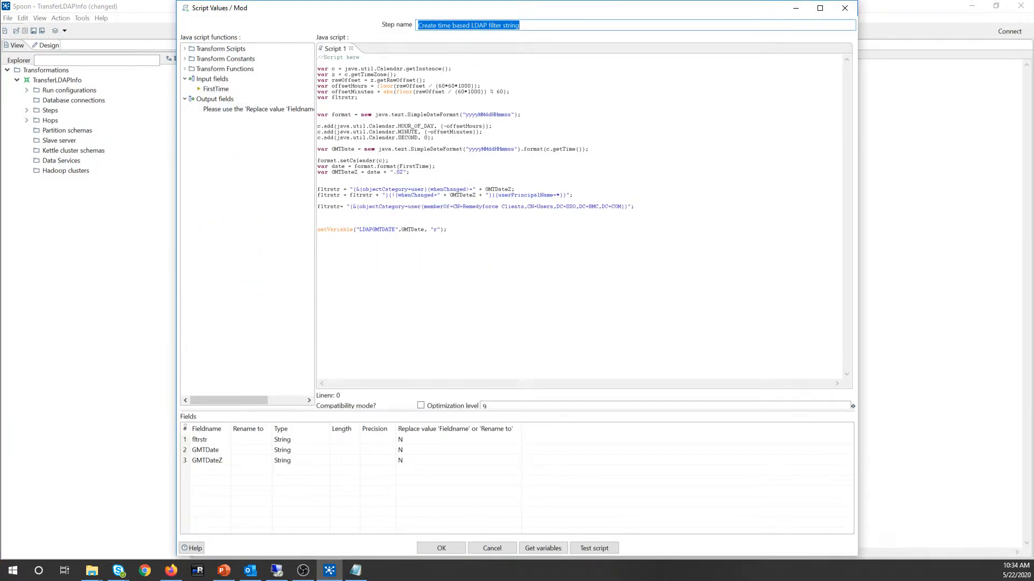
left_click(318, 190)
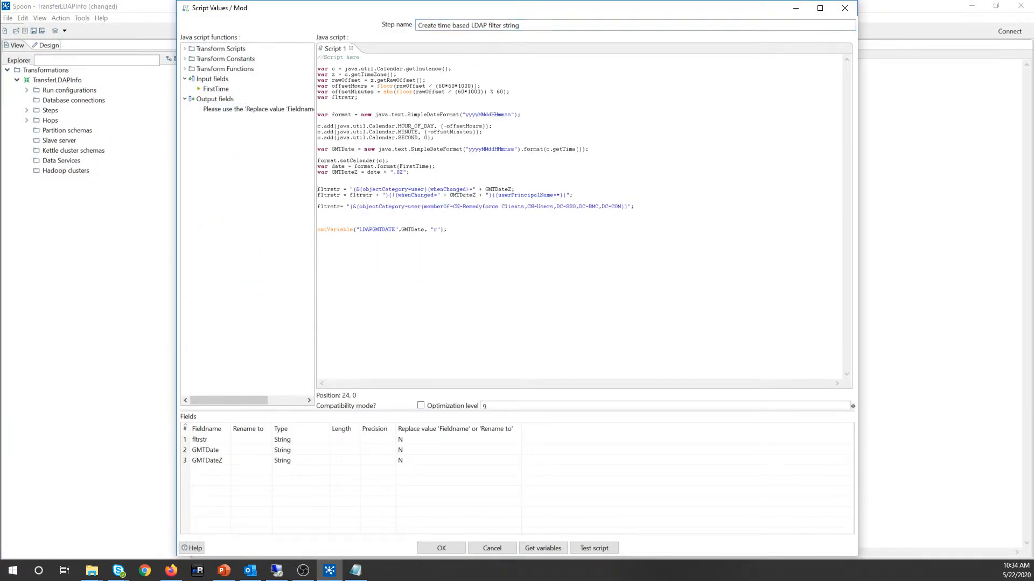
type("/")
type("/")
type("//")
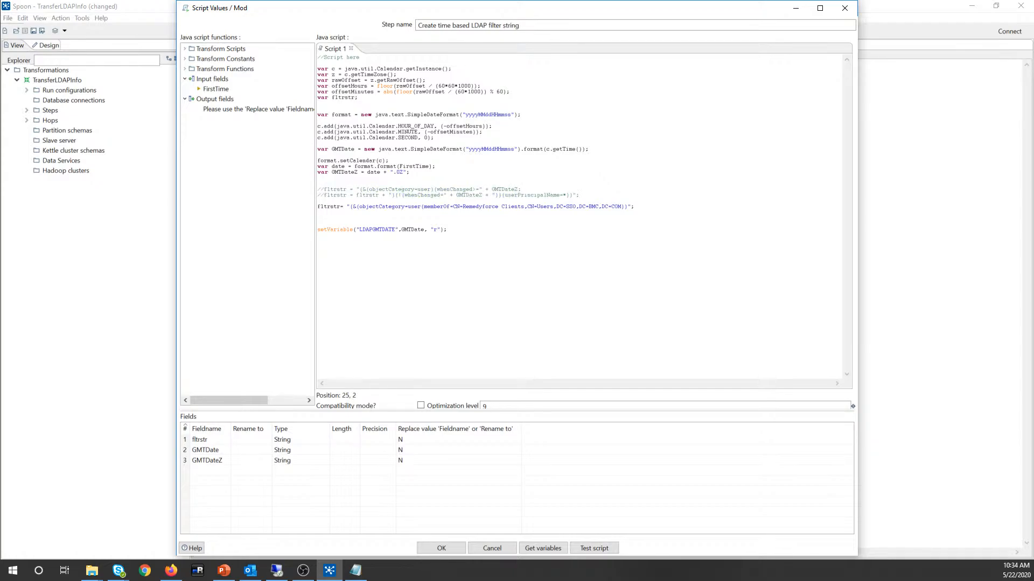
Step: Check that only the static memberOf filter line remains active and confirm the script
left_click_drag(580, 195, 318, 184)
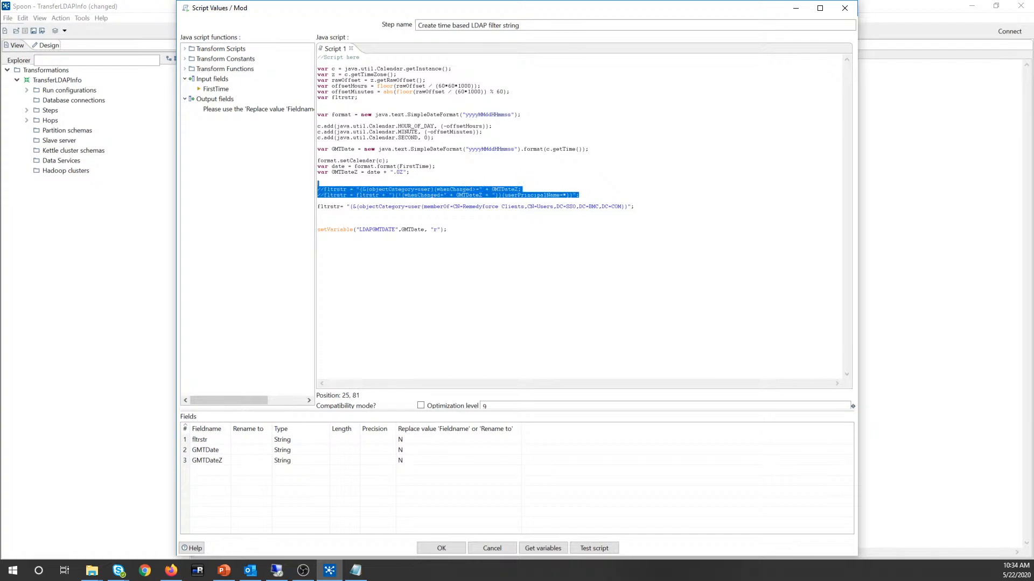
left_click_drag(580, 201, 635, 207)
left_click(318, 213)
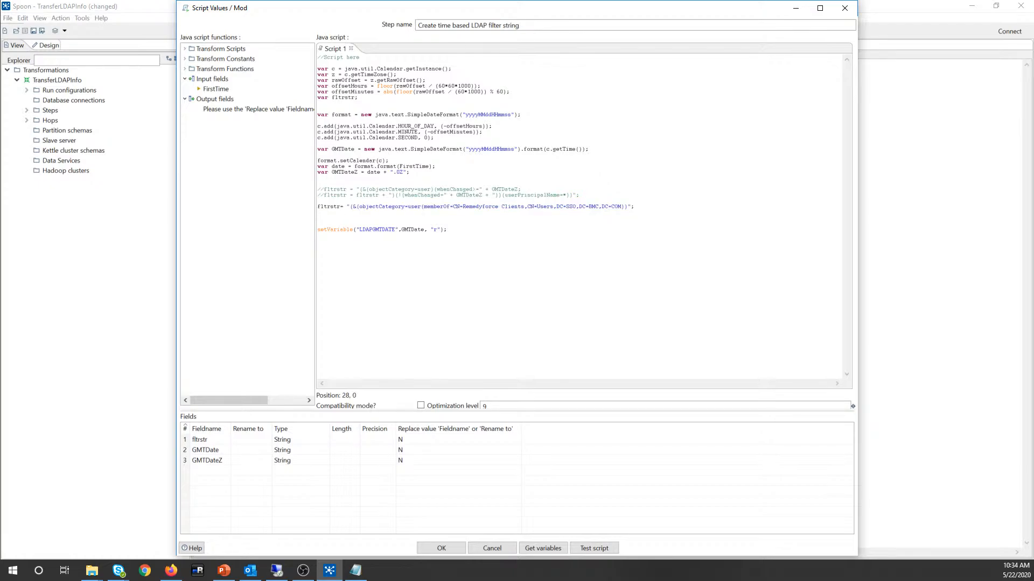
left_click_drag(351, 208, 627, 207)
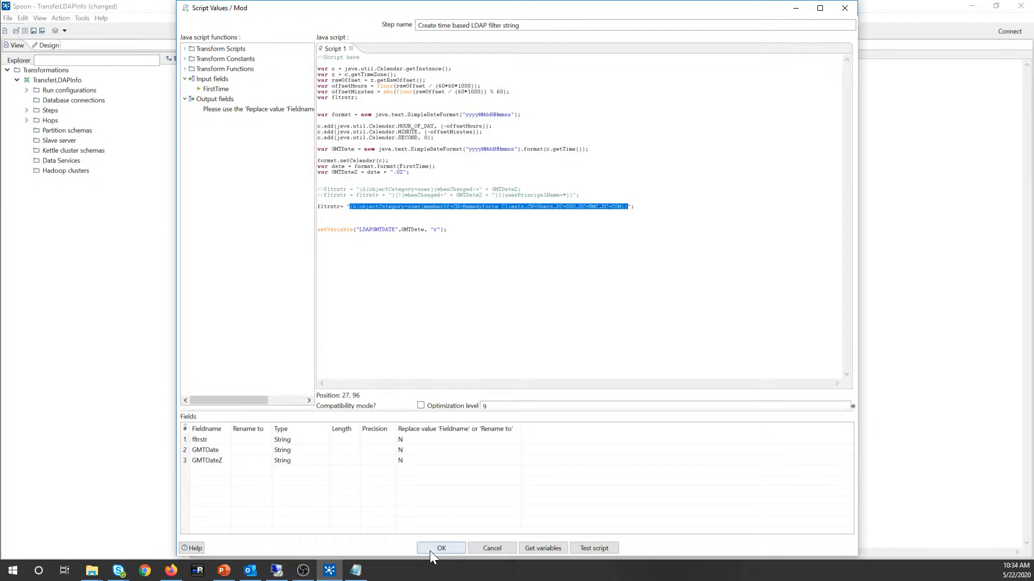
left_click(318, 213)
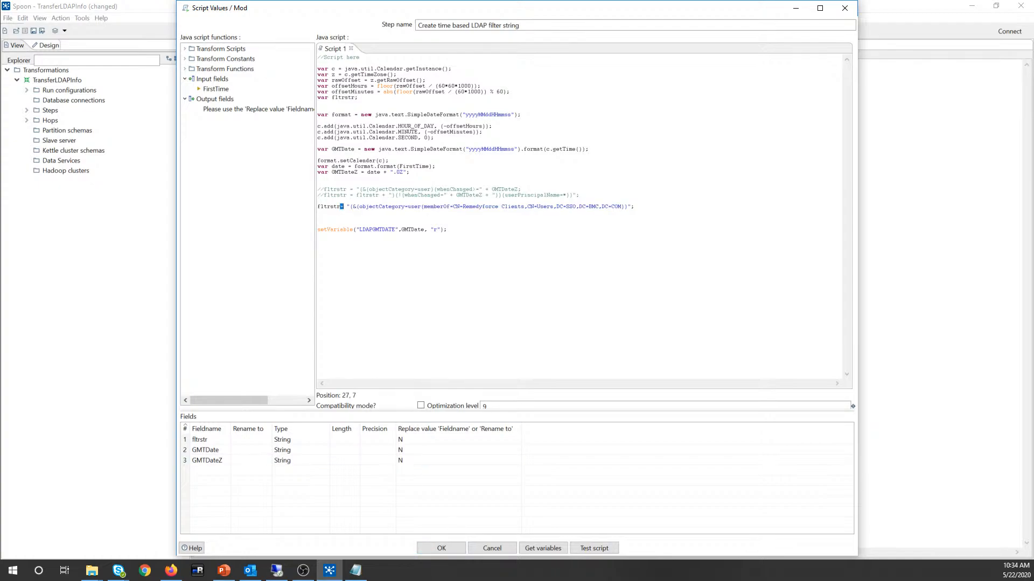
key("shift+Down")
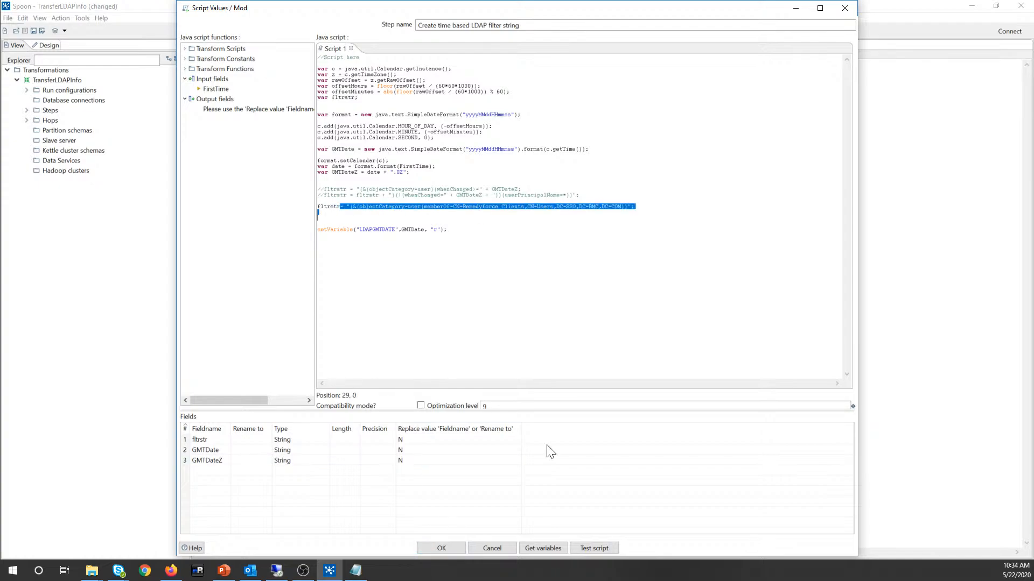
left_click(445, 545)
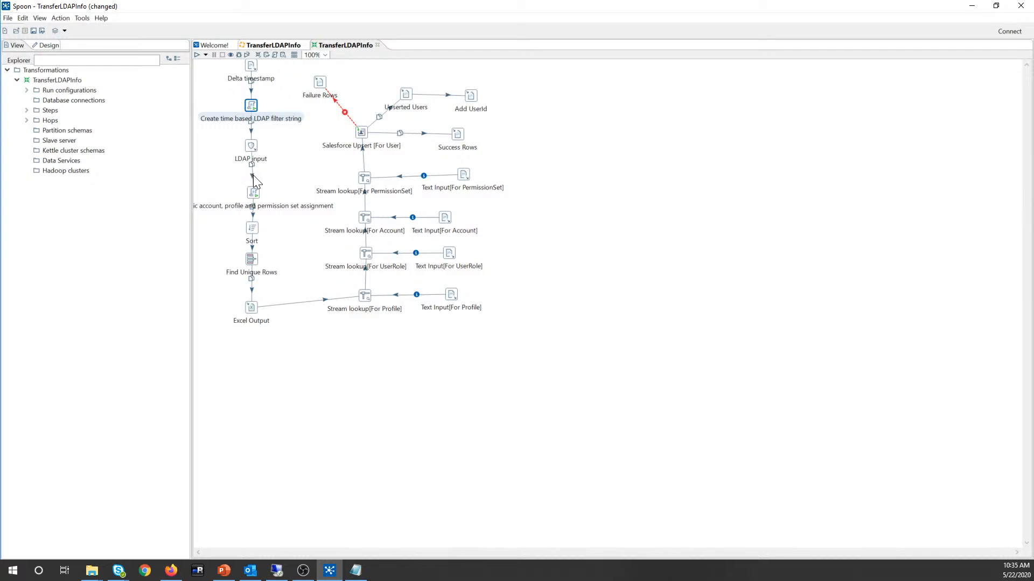
Step: Open the Dynamic account, profile and permission set assignment script and mark the hard-coded name string
left_click(251, 145)
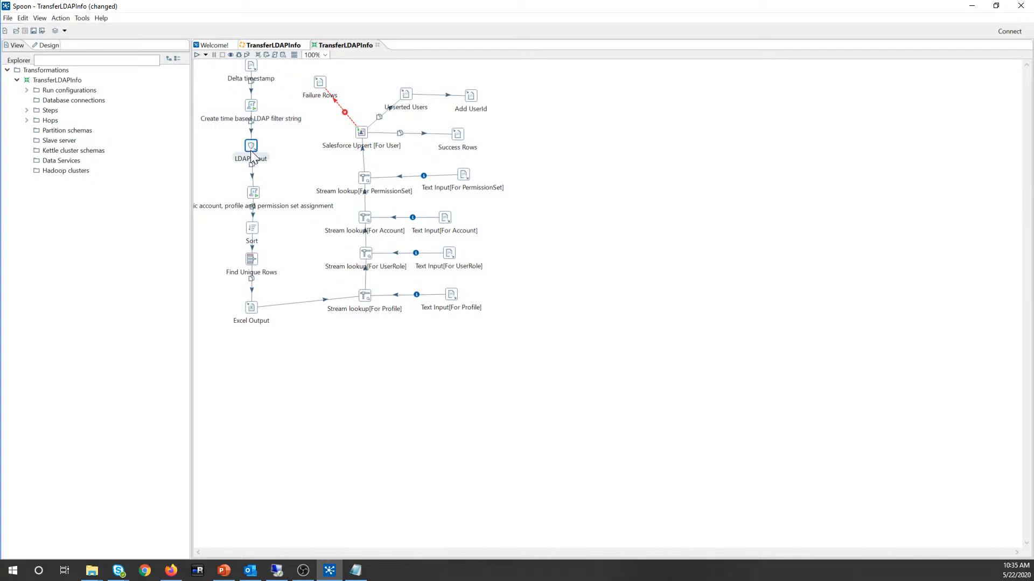
mouse_move(251, 155)
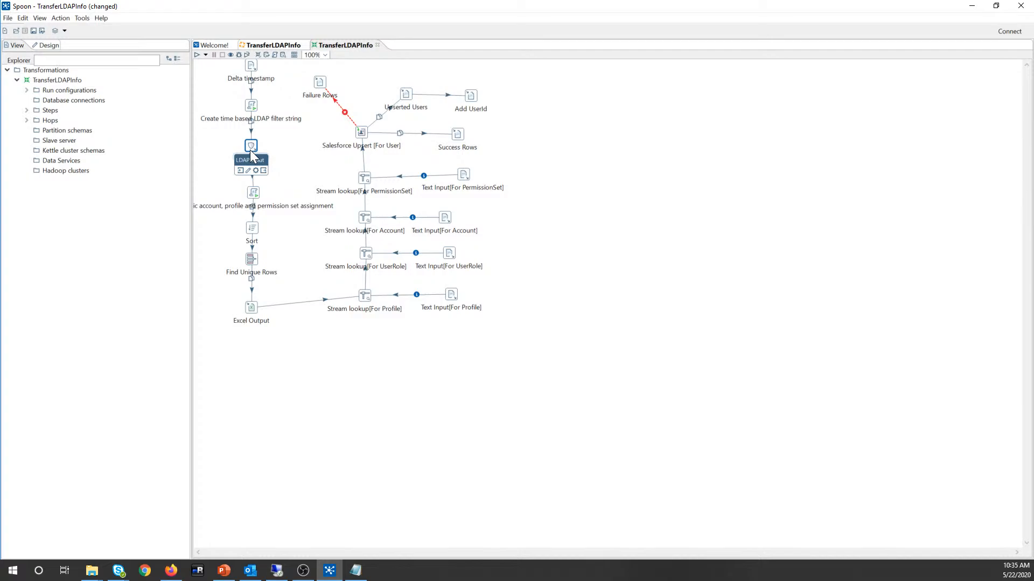
left_click(255, 194)
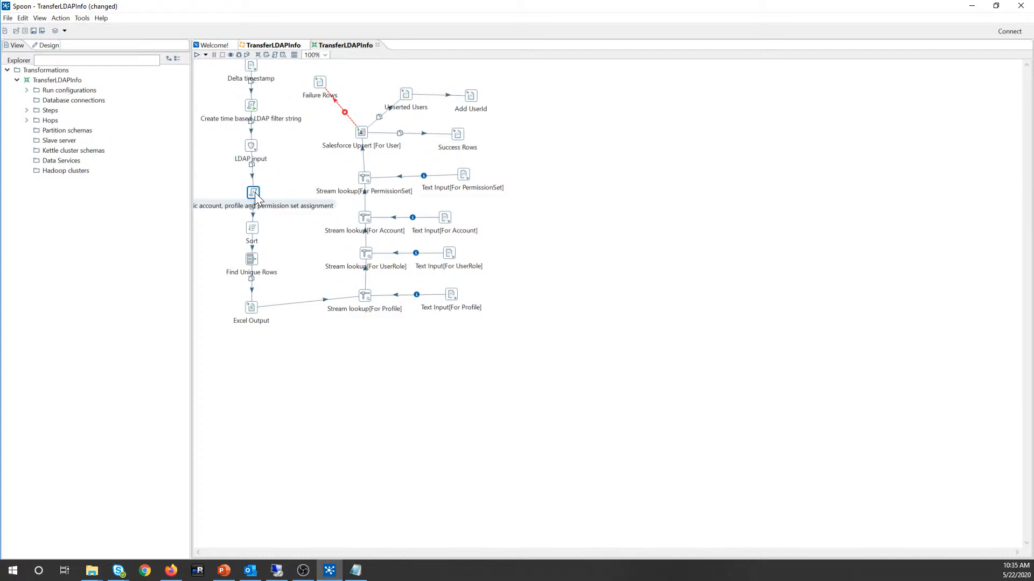
double_click(254, 193)
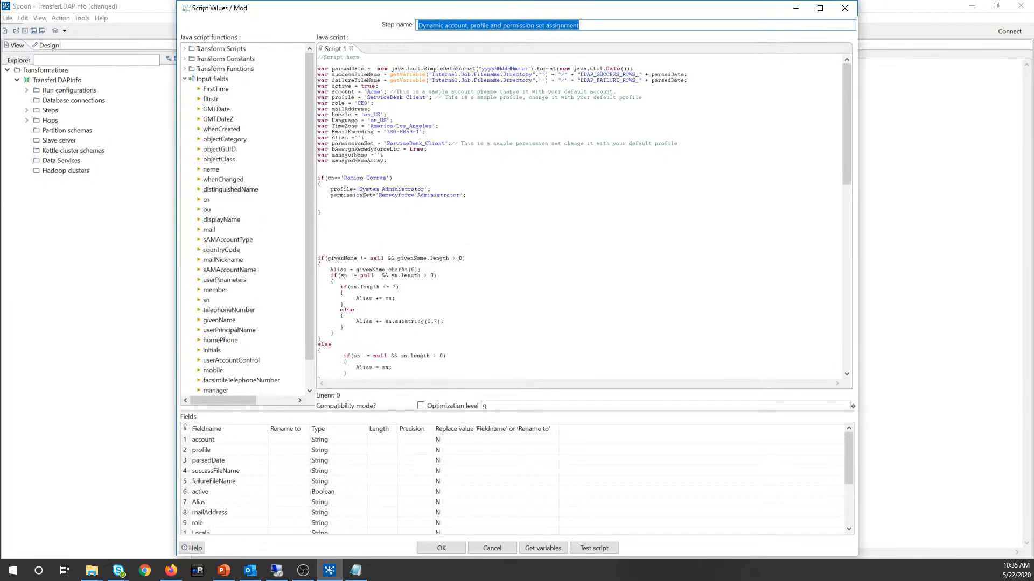
left_click_drag(389, 178, 386, 178)
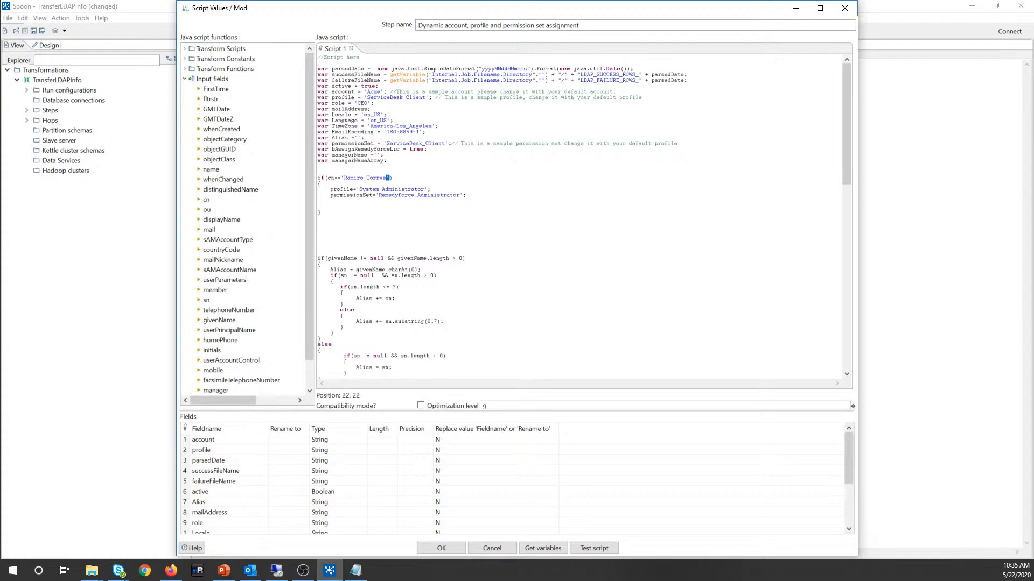
left_click(278, 570)
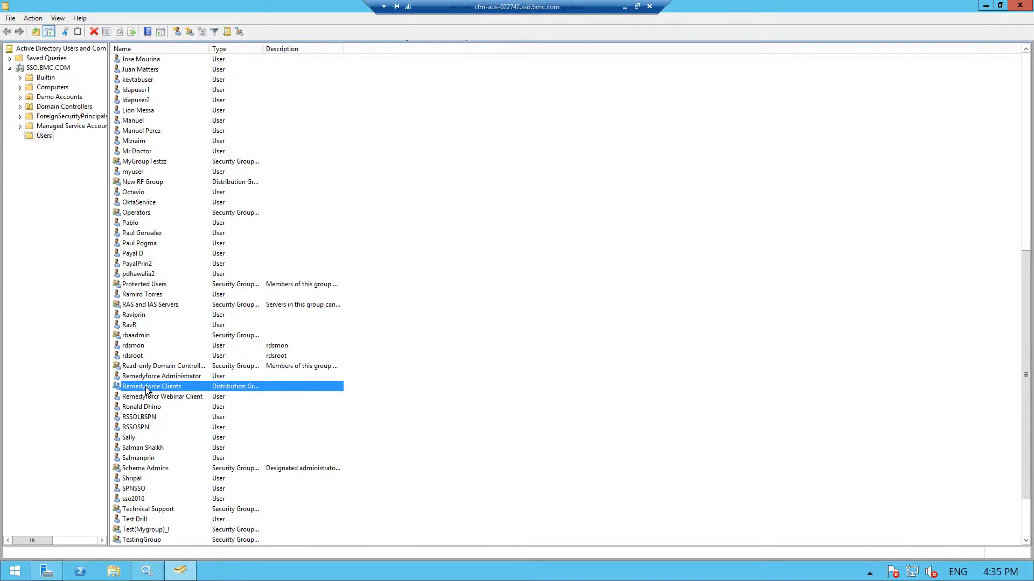
left_click(146, 398)
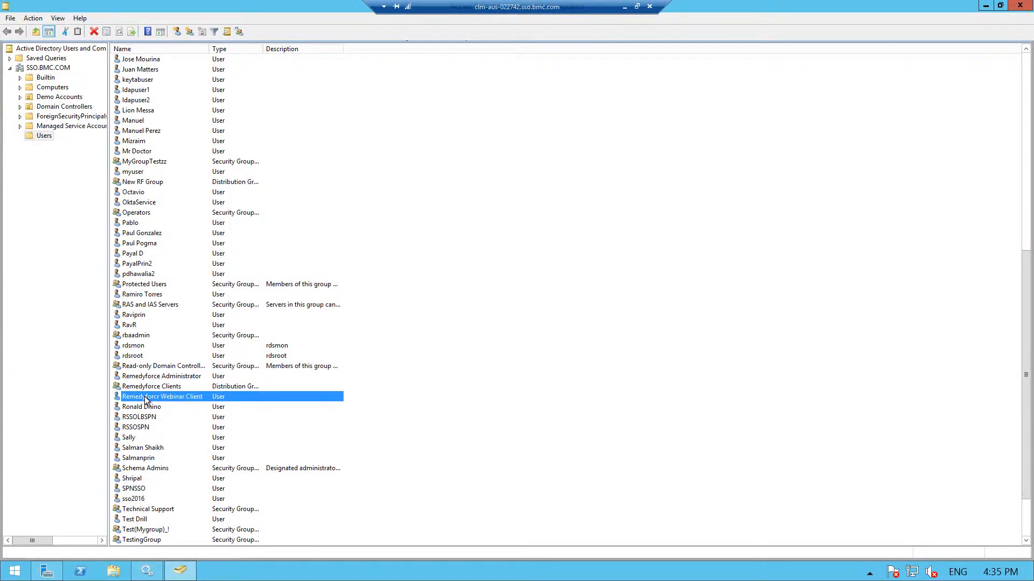
left_click(145, 400)
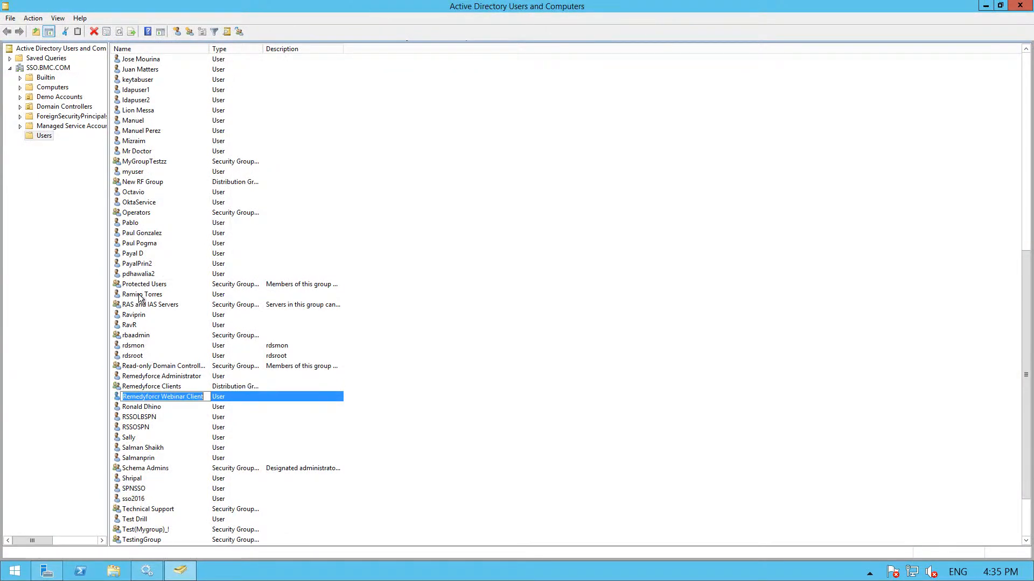
key("Escape")
key("Return")
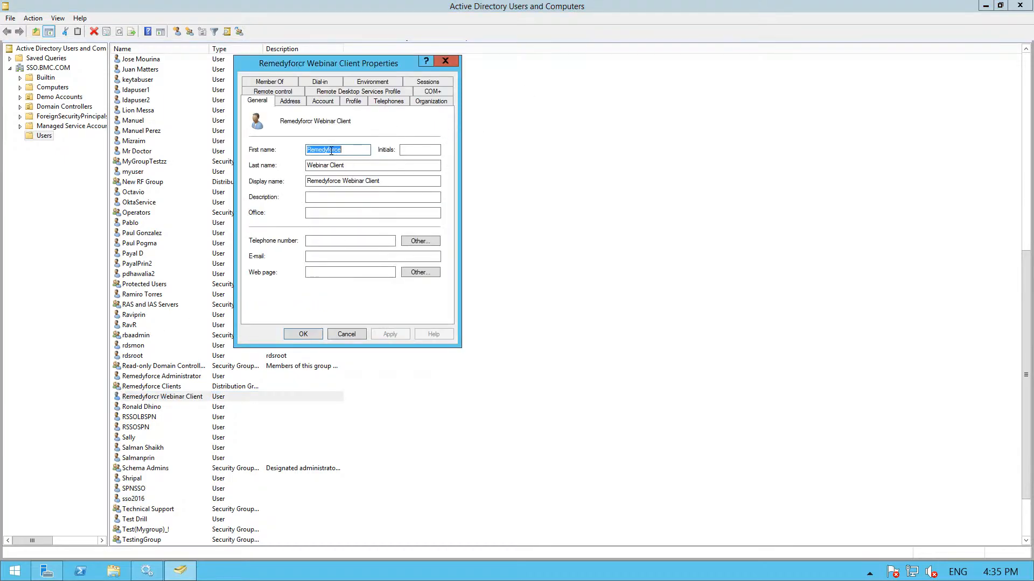
left_click_drag(345, 166, 335, 166)
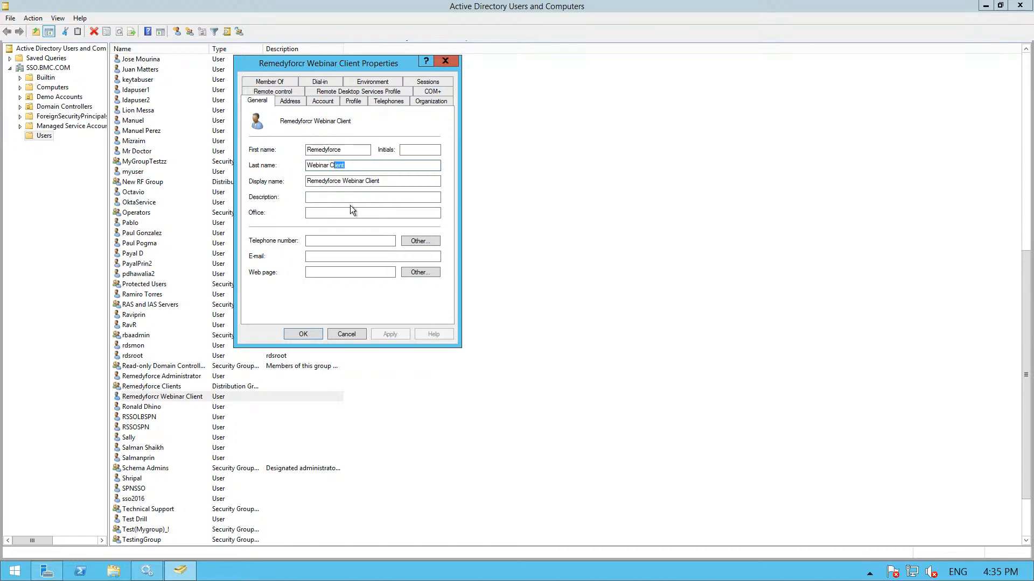
left_click(308, 331)
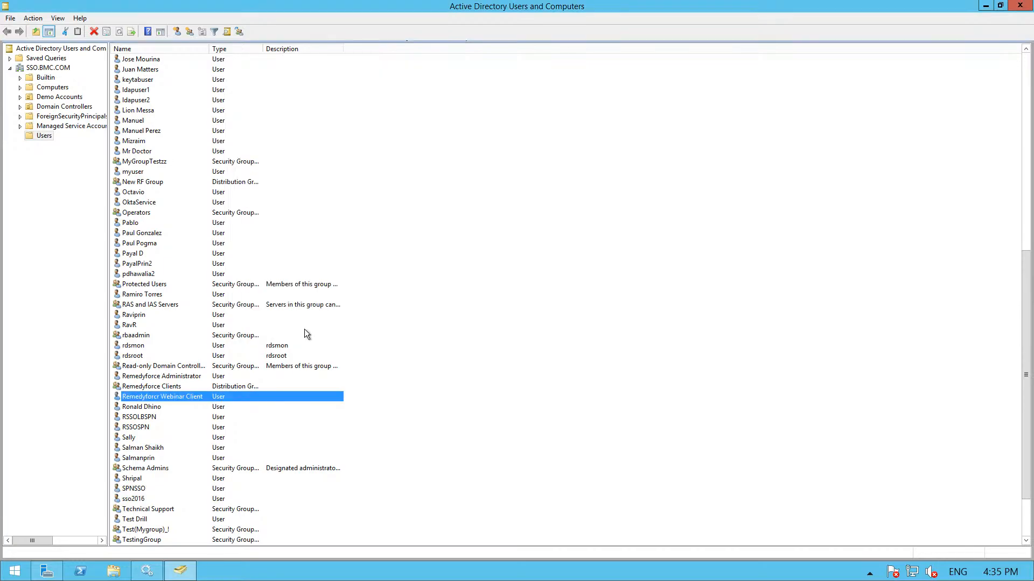
left_click(156, 387)
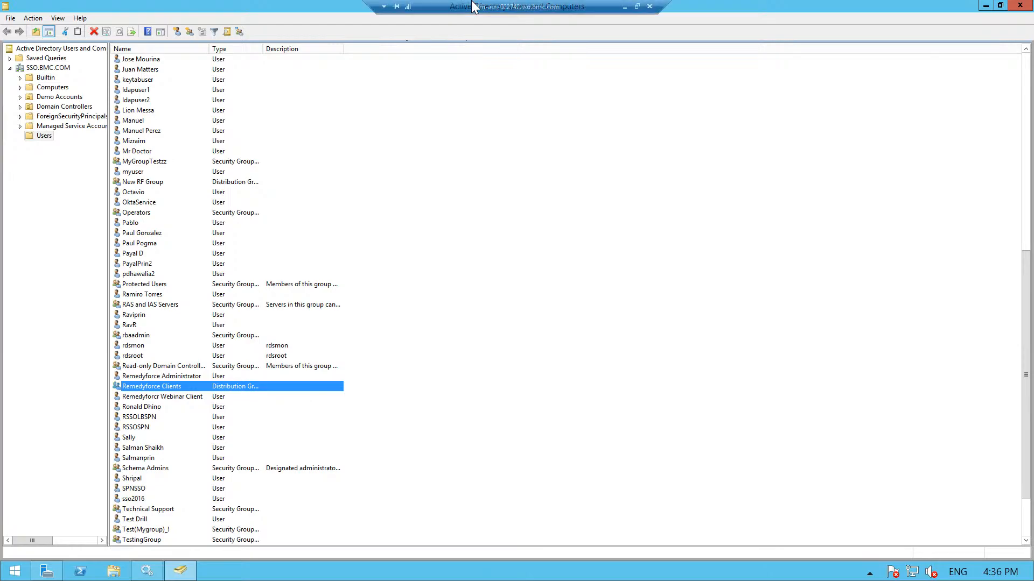
left_click(619, 7)
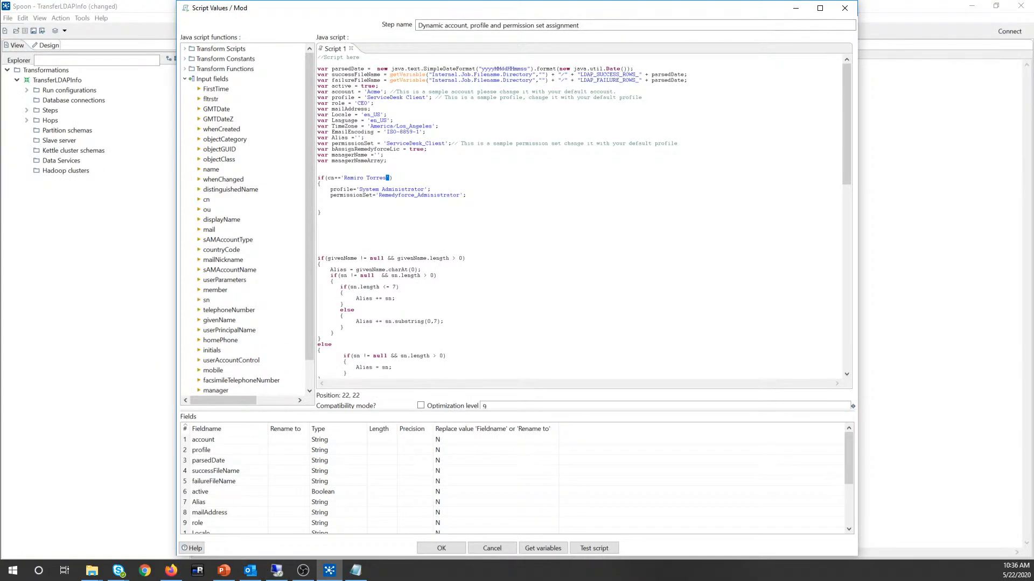
Step: Delete the hard-coded if(cn == …) block and the blank lines above the givenName check
left_click(319, 223)
scroll(579, 217, "down", 4)
scroll(579, 218, "up", 2)
left_click_drag(317, 183, 318, 132)
key("Delete")
left_click(318, 160)
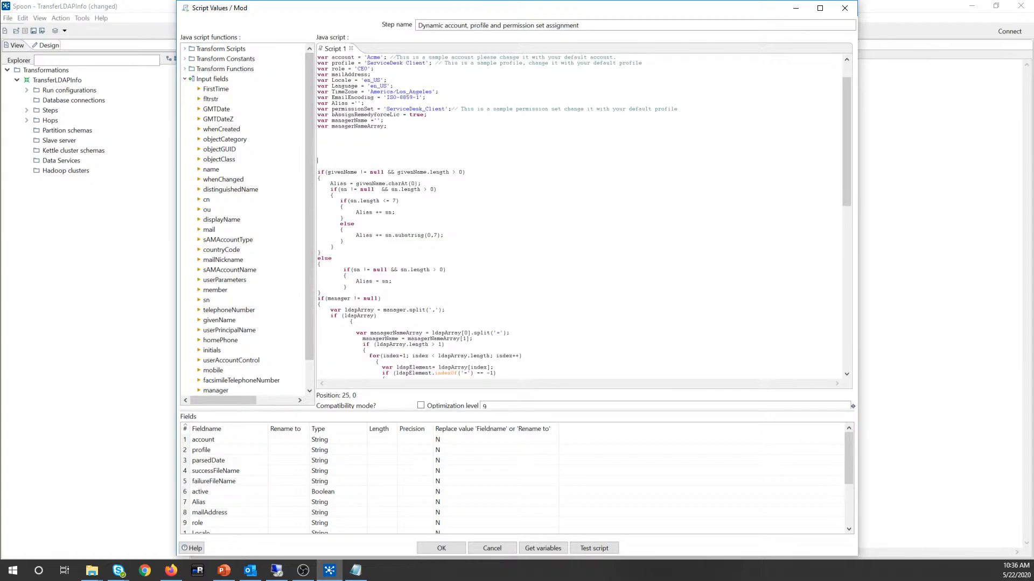
key("BackSpace")
key("BackSpace")
key("BackSpace")
key("BackSpace")
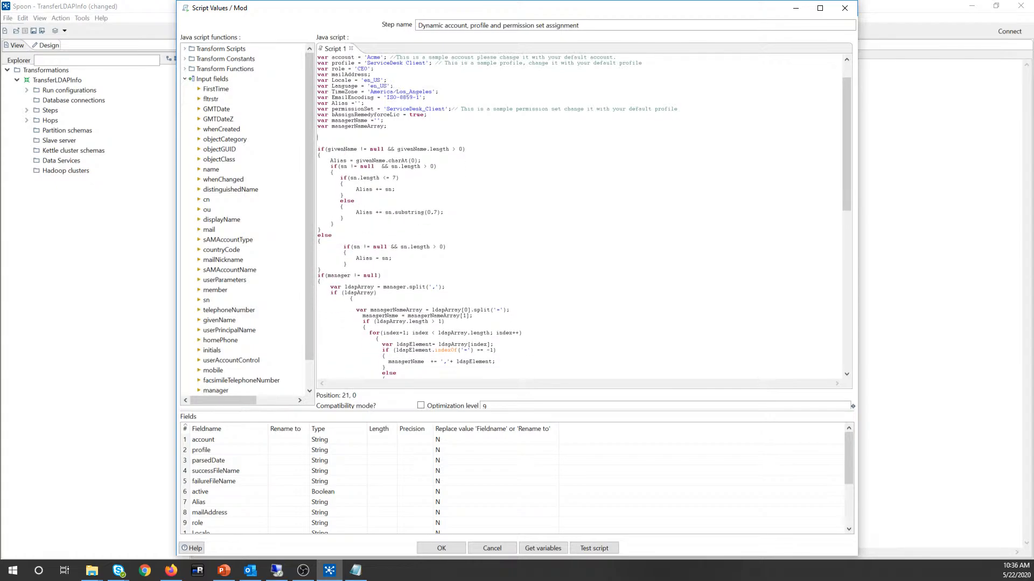
Step: Scroll to the sample scripts and highlight the userPrincipalName example with its account and profile values
scroll(579, 218, "down", 7)
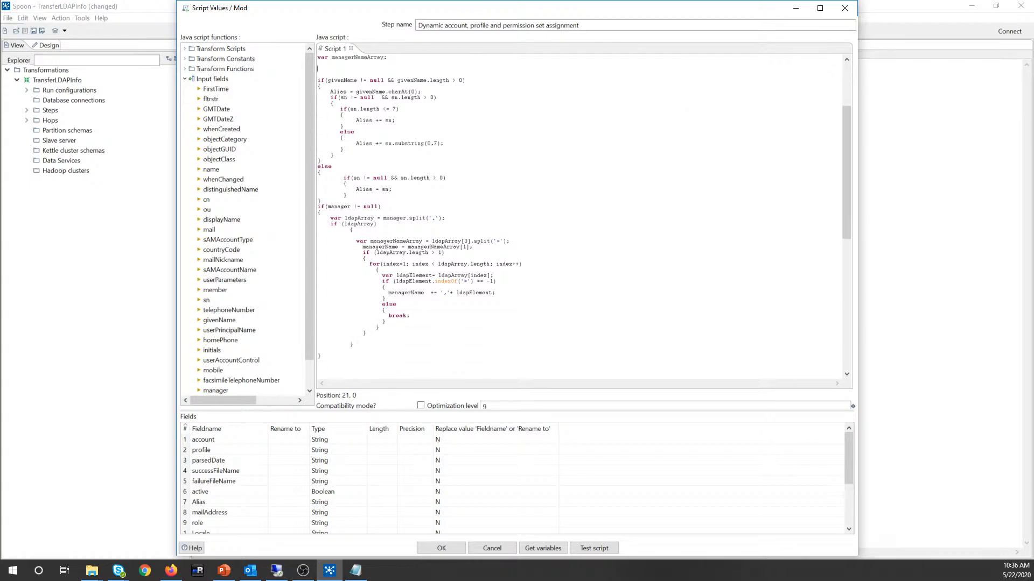
scroll(579, 218, "down", 13)
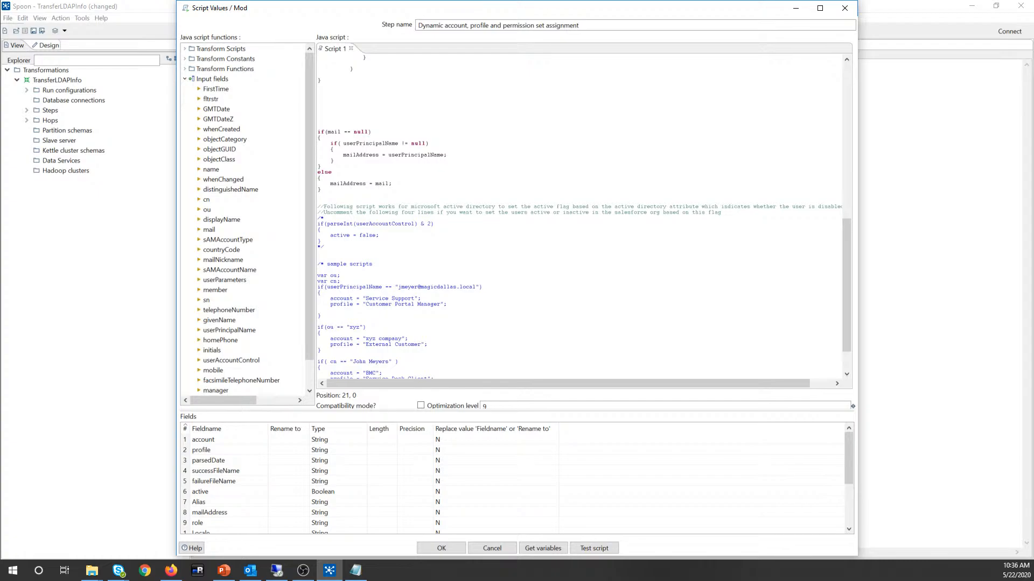
scroll(580, 217, "down", 3)
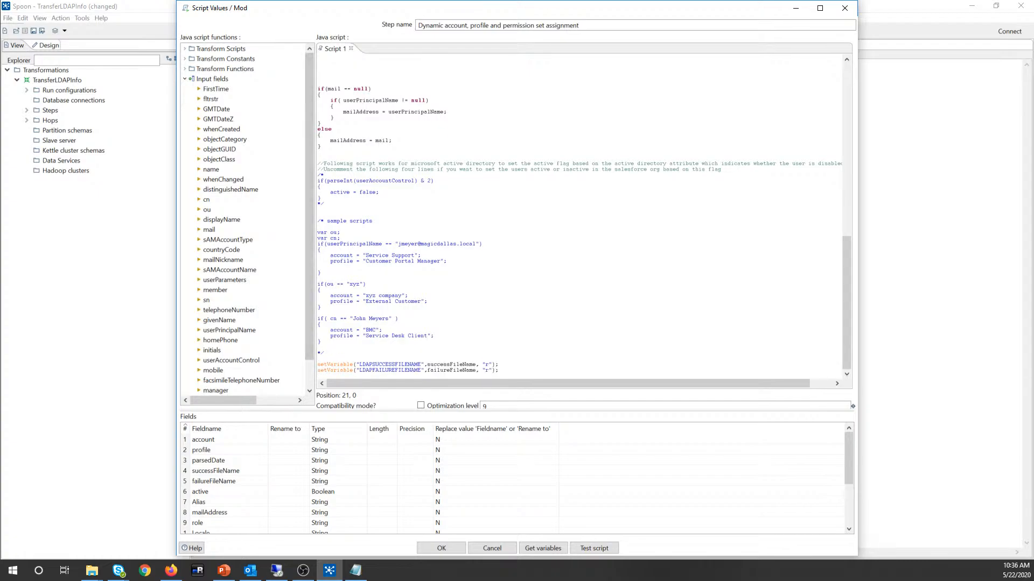
left_click_drag(317, 164, 442, 342)
left_click(442, 342)
left_click_drag(397, 244, 476, 244)
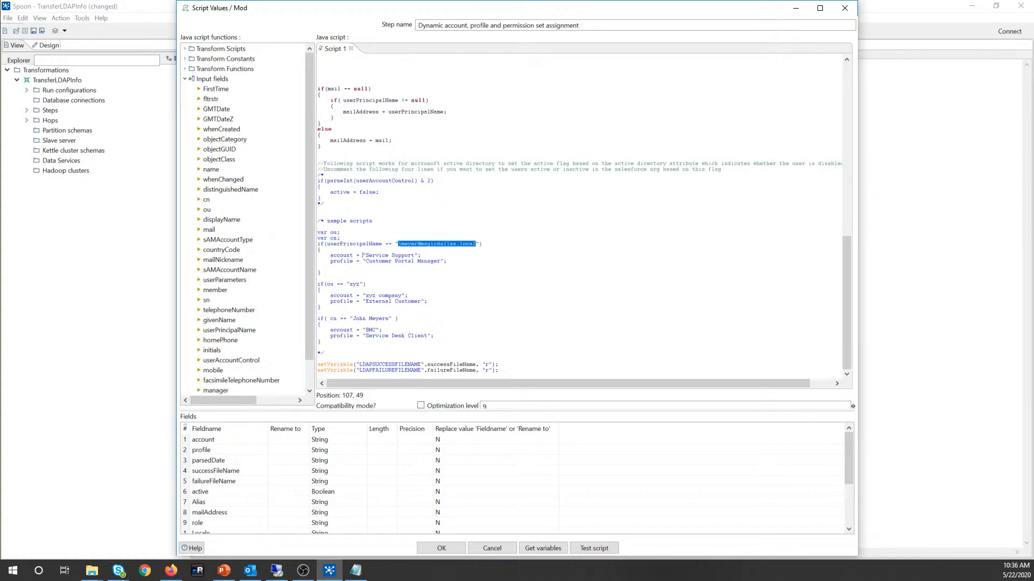
left_click_drag(362, 255, 440, 262)
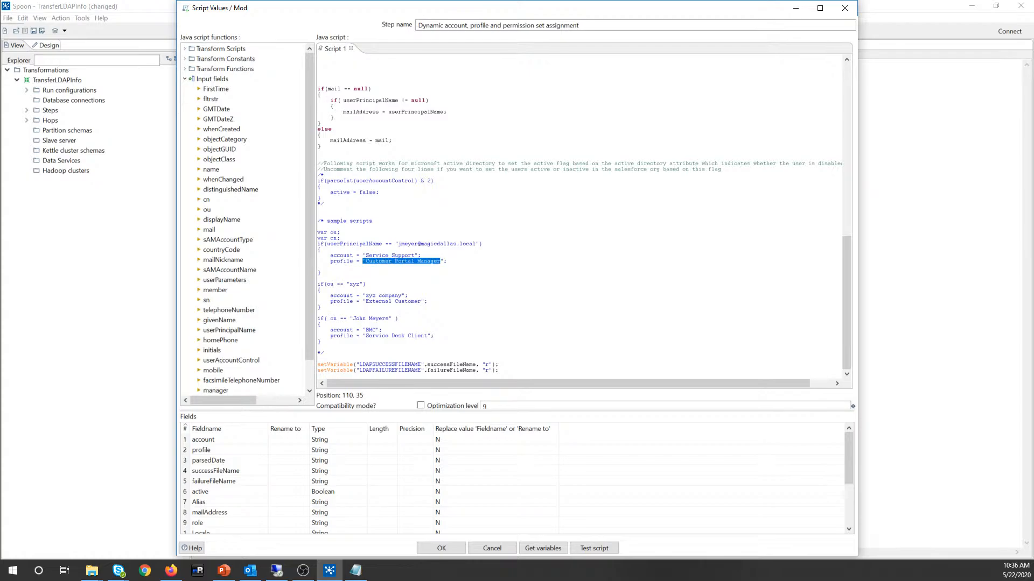
Step: Point out the sample ou and cn condition blocks in the example scripts
double_click(330, 284)
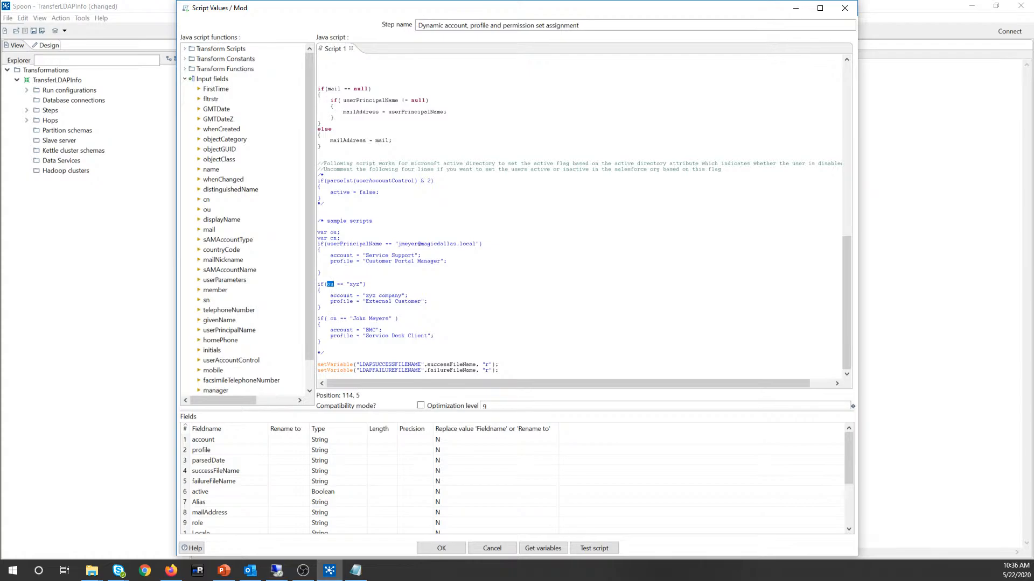
left_click_drag(350, 284, 421, 302)
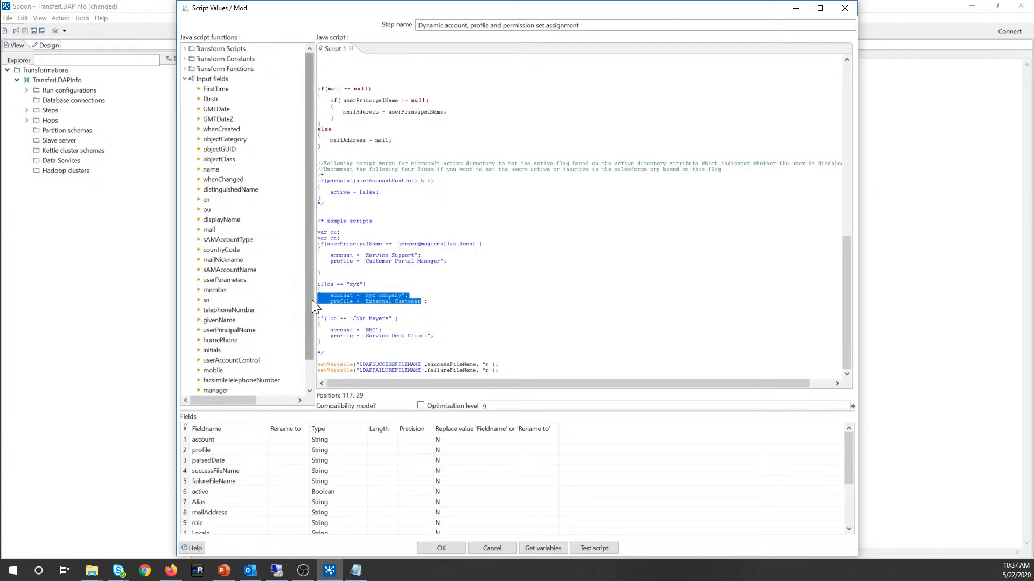
left_click(330, 301)
mouse_move(324, 284)
left_mouse_down()
mouse_move(343, 284)
mouse_move(334, 284)
left_mouse_up()
left_click(327, 285)
left_click(360, 244)
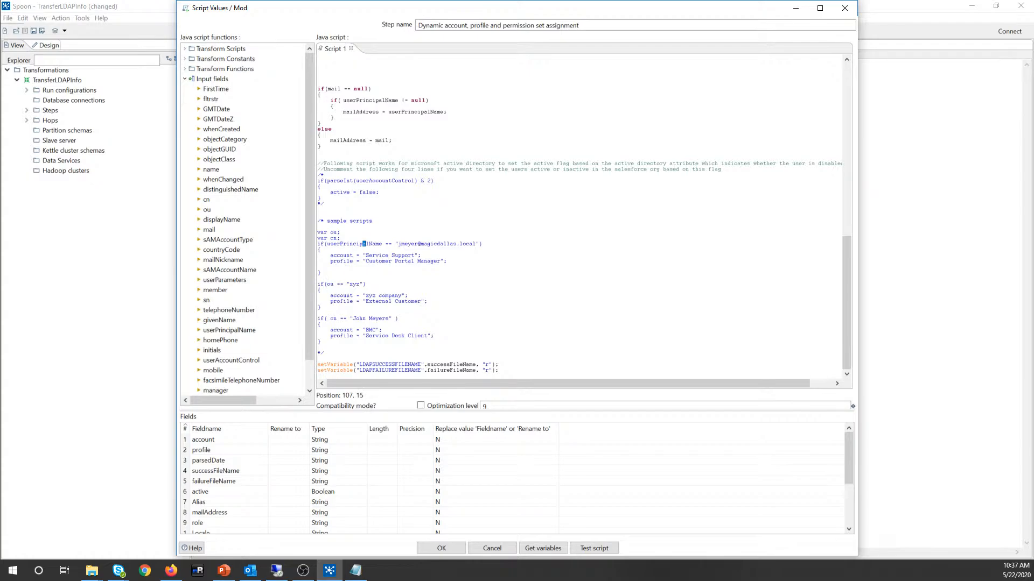
double_click(408, 244)
mouse_move(318, 325)
left_mouse_down()
mouse_move(402, 320)
mouse_move(334, 318)
mouse_move(383, 330)
mouse_move(319, 341)
left_mouse_up()
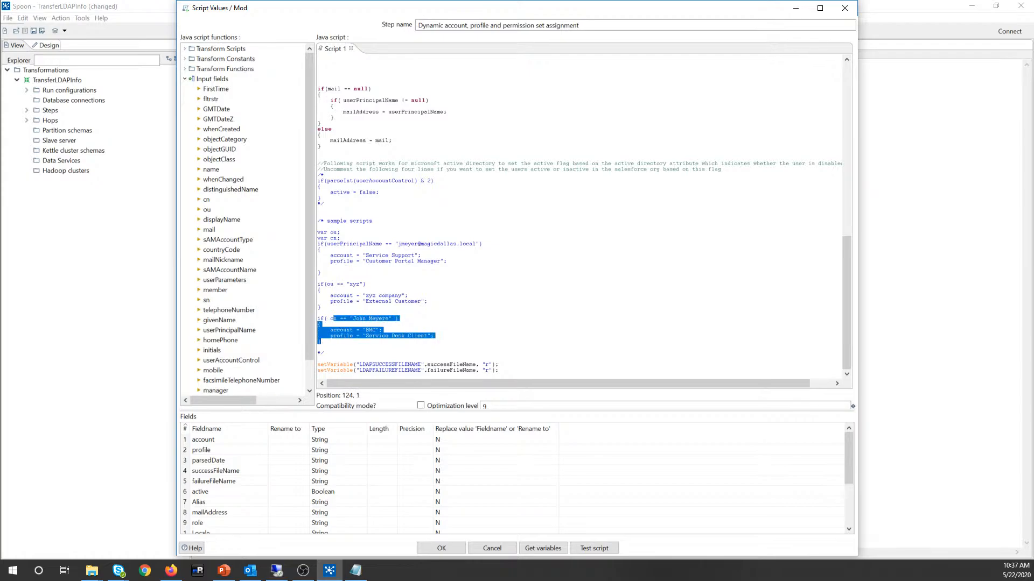
left_click(319, 341)
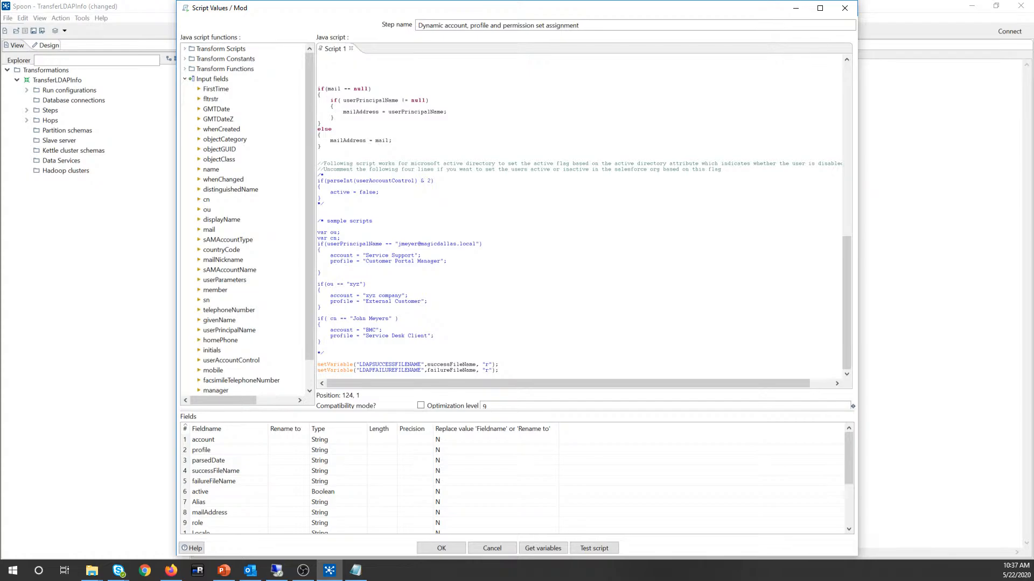
Step: Review the commented-out active-flag block and its line setting active to false
scroll(581, 215, "up", 3)
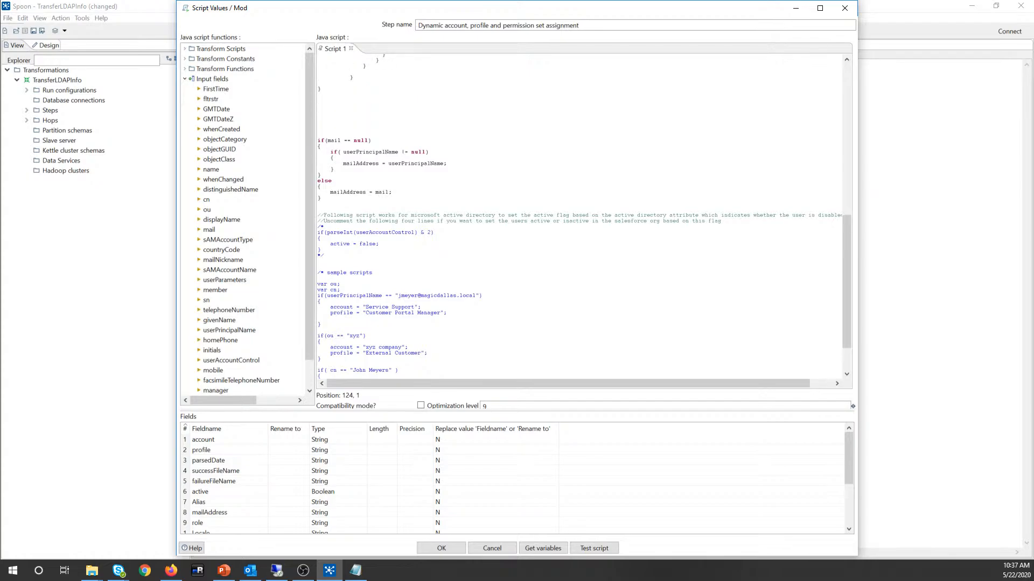
scroll(581, 216, "up", 2)
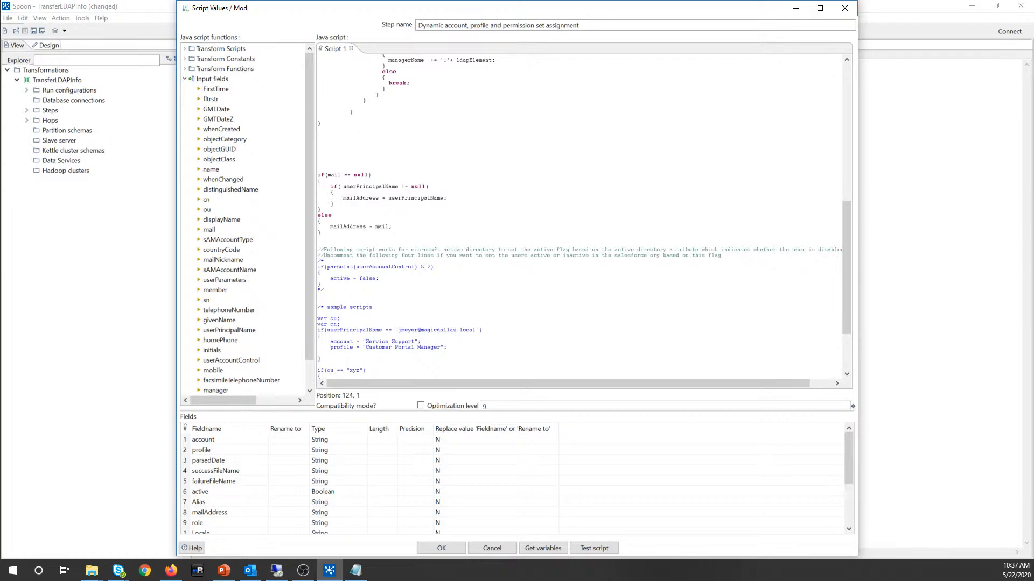
left_click_drag(322, 285, 319, 261)
left_click(334, 267)
left_click(318, 296)
Step: Switch to the remote Active Directory session and bring up the Remedyforce Clients group's context menu
left_click(319, 272)
left_click(277, 571)
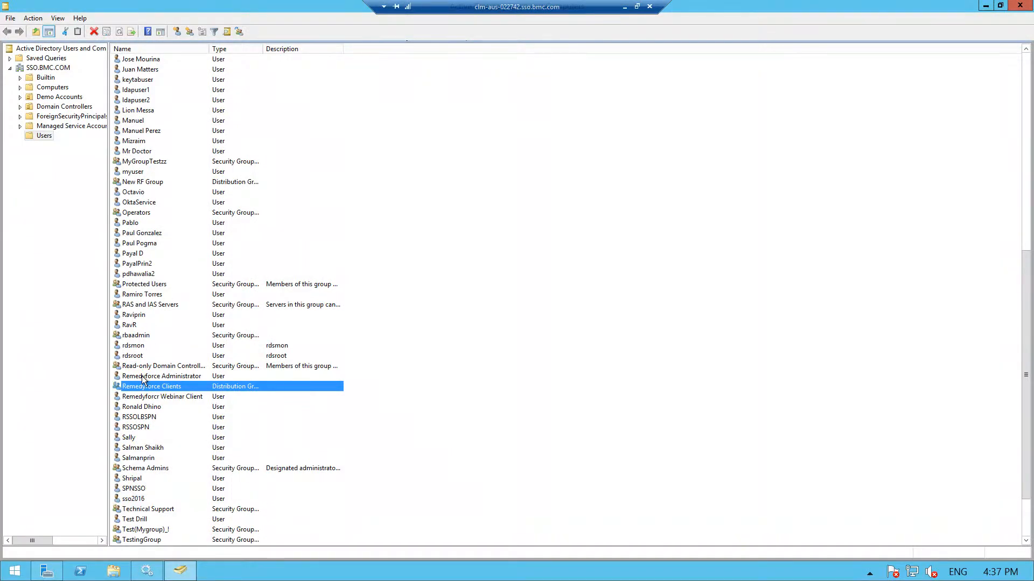
right_click(143, 392)
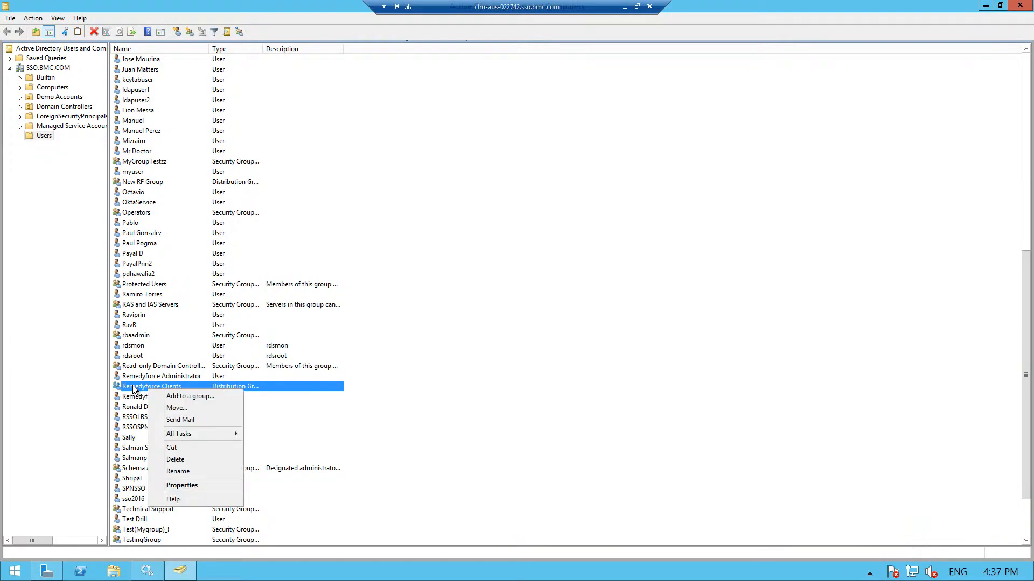
key("m")
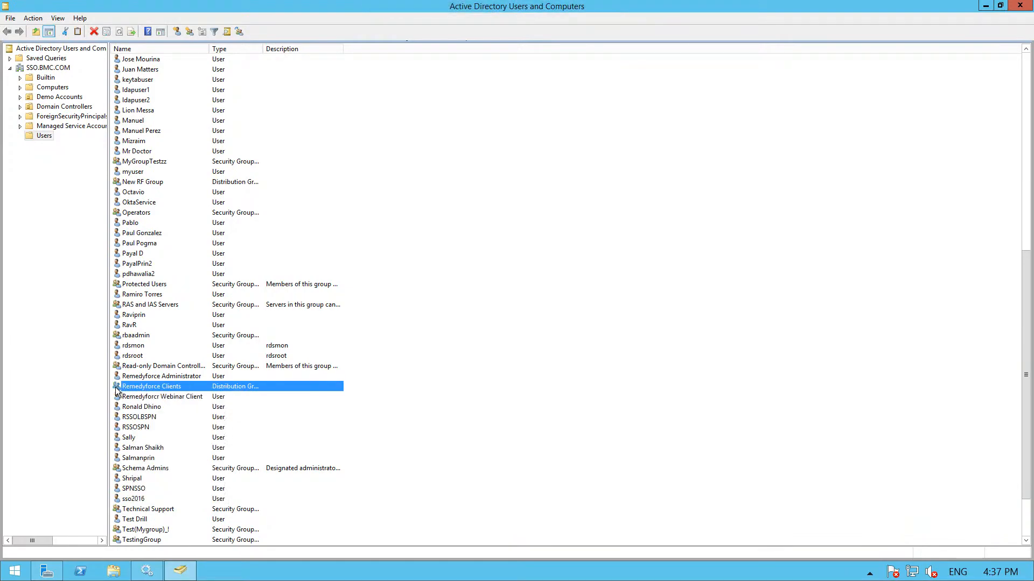
right_click(117, 390)
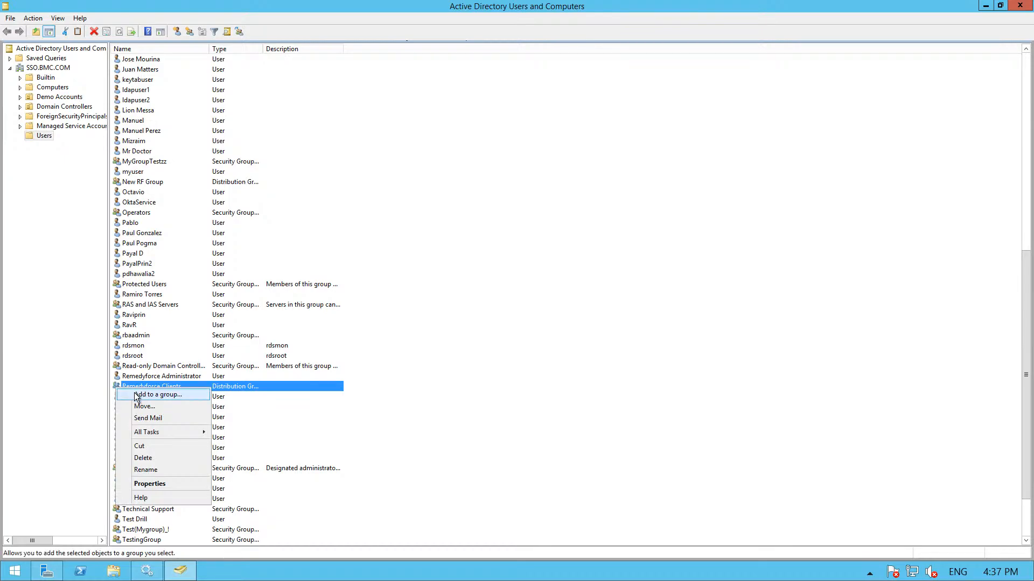
left_click(242, 391)
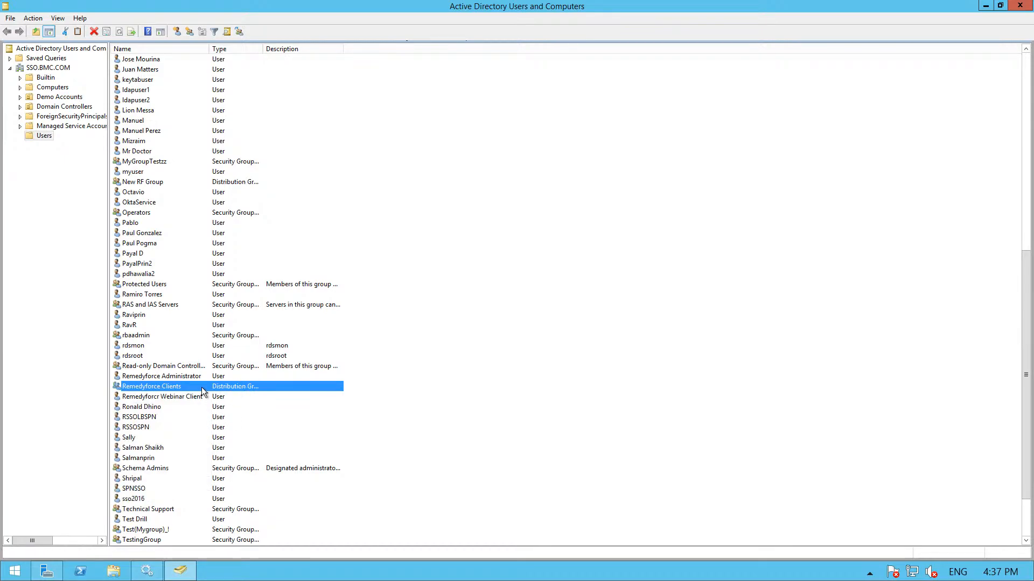
Step: Show the Webinar Client account's actions, dismiss them, and minimize the remote session
left_click(160, 397)
right_click(160, 397)
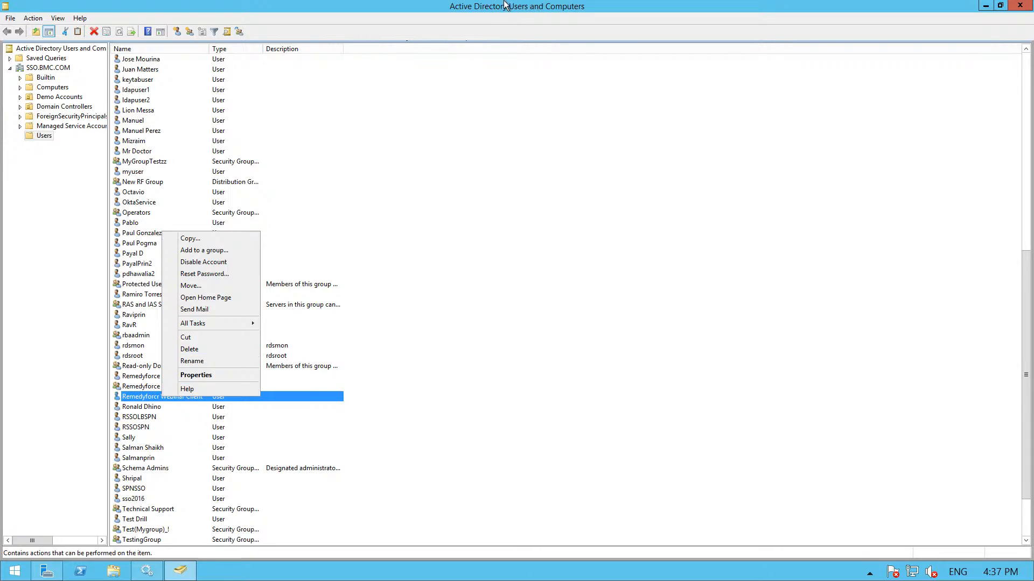
left_click(508, 318)
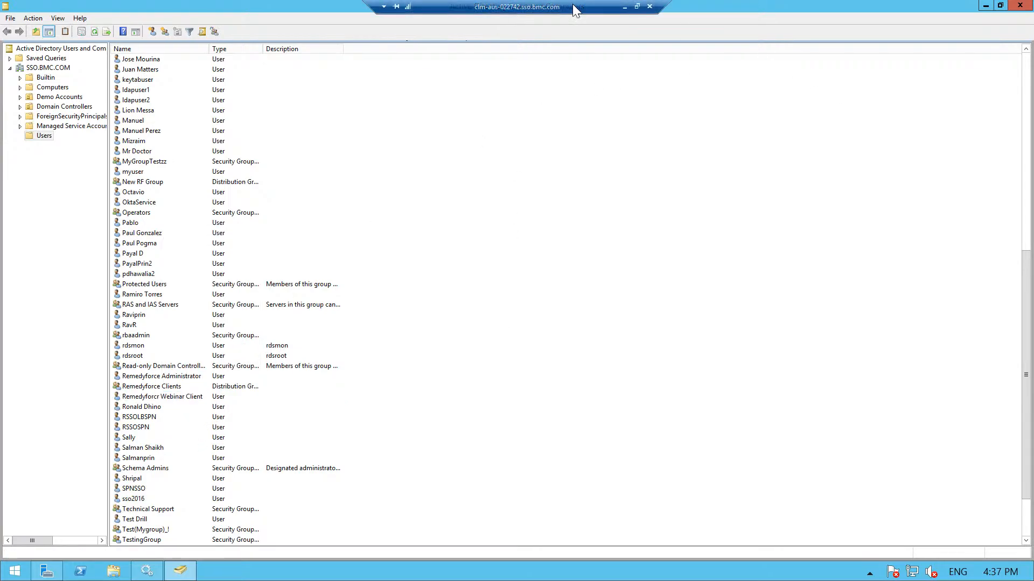
left_click(628, 9)
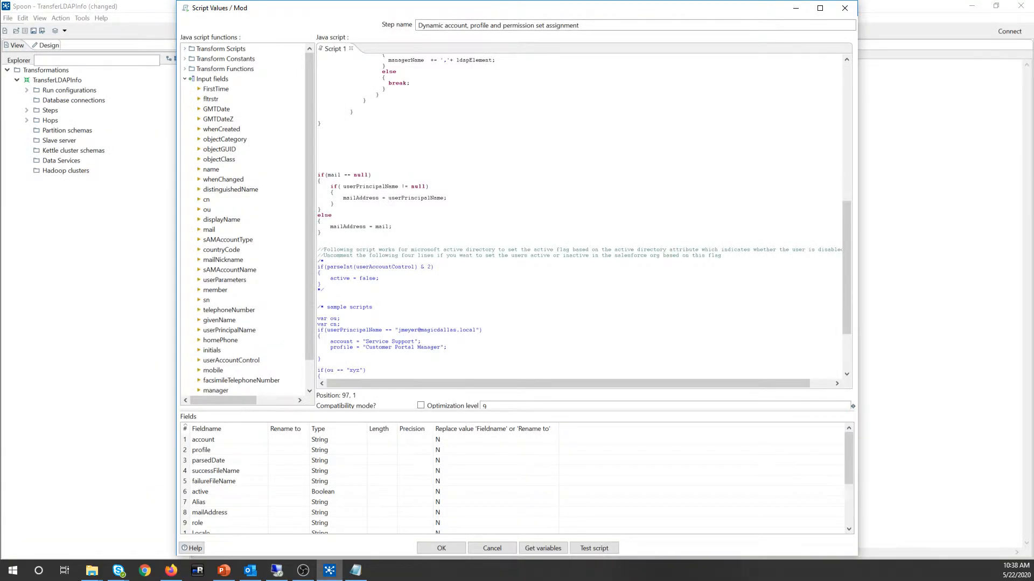
Step: Uncomment the userAccountControl active-flag block and move it above the if(mail == null) check
left_click_drag(321, 284, 318, 266)
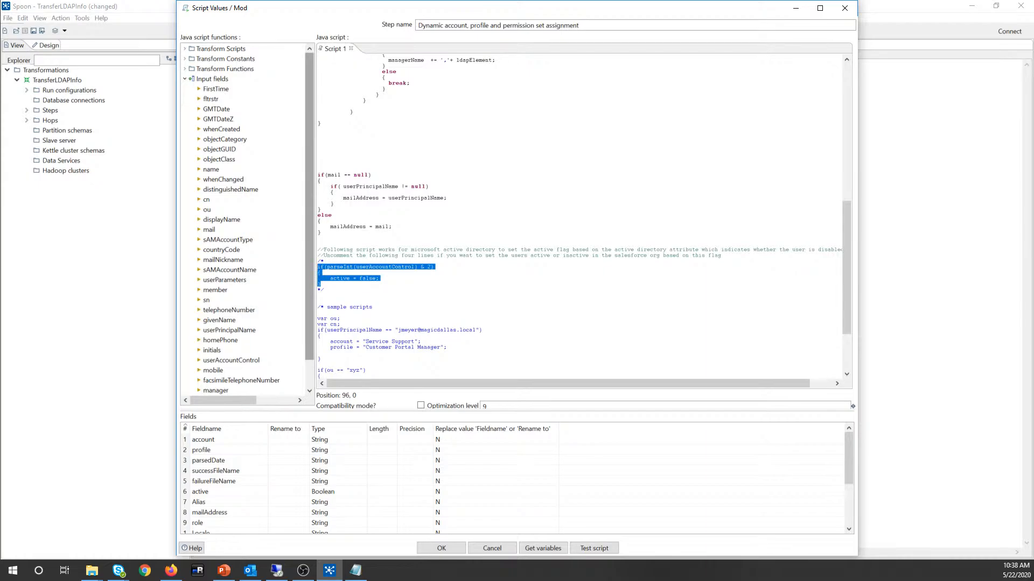
left_click(325, 290)
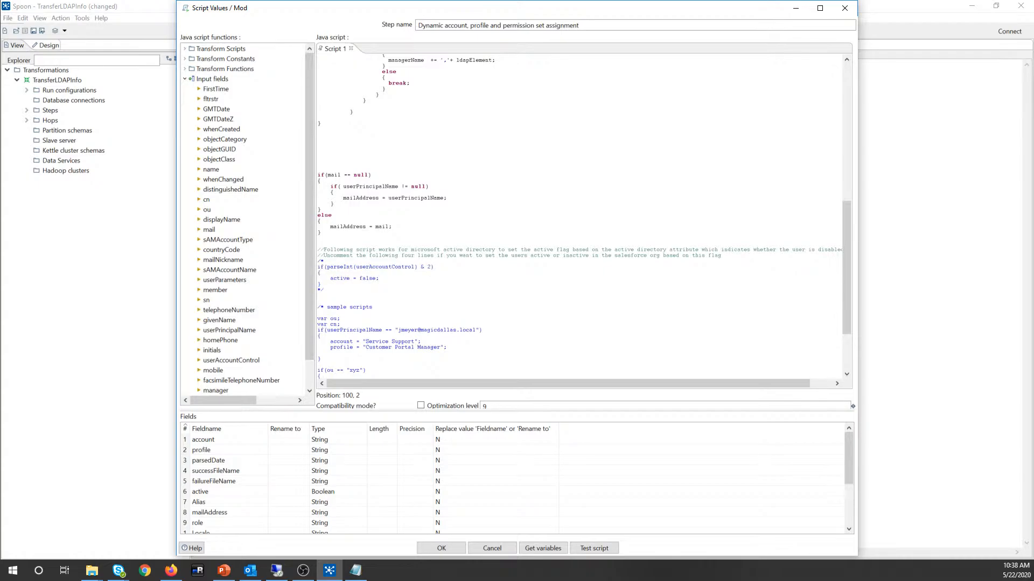
key("BackSpace")
key("BackSpace")
key("Up")
key("BackSpace")
key("BackSpace")
key("shift+Down")
key("shift+Down")
key("shift+Down")
key("shift+Down")
key("ctrl+c")
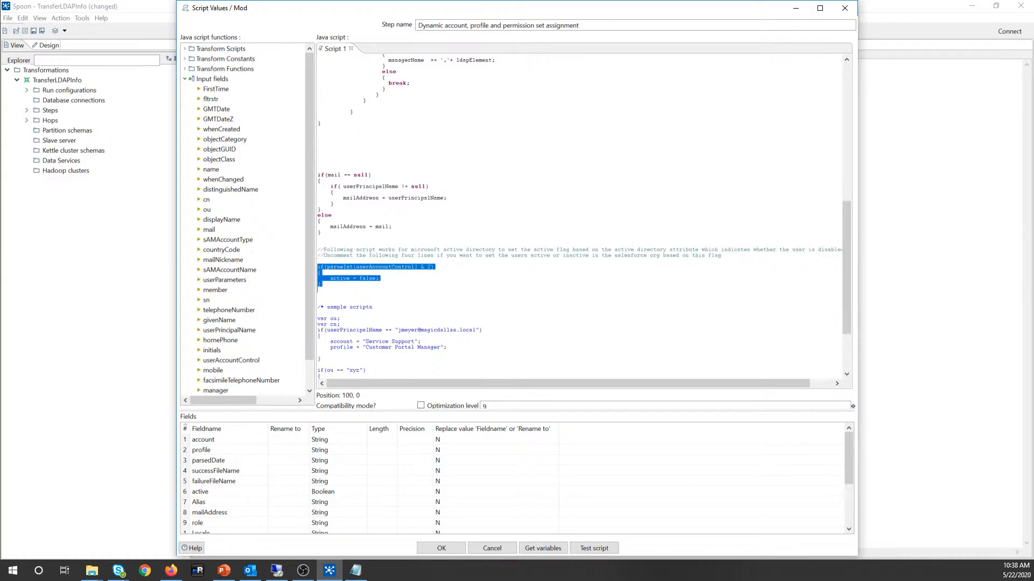
key("BackSpace")
scroll(584, 217, "up", 4)
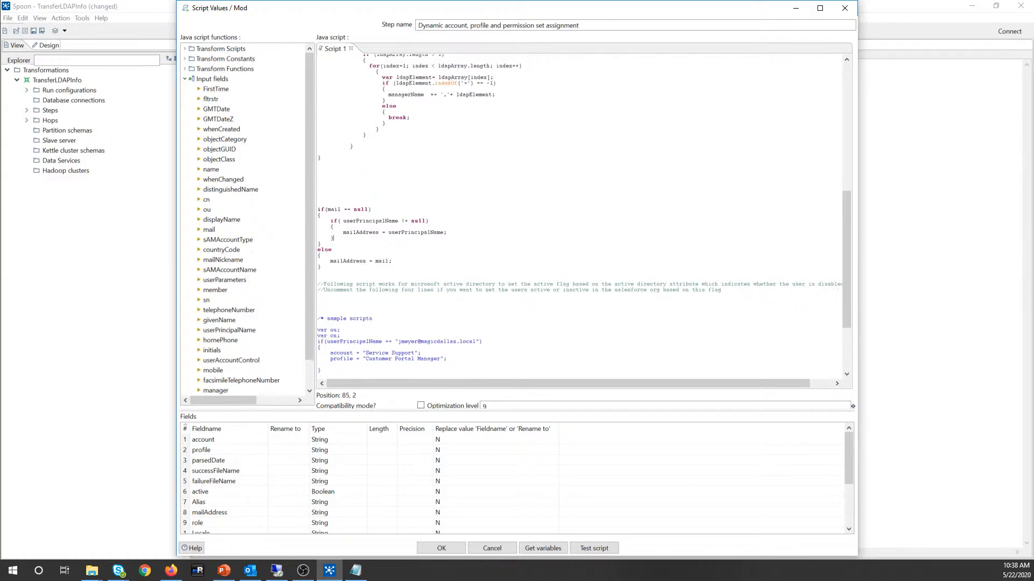
left_click(318, 227)
key("ctrl+v")
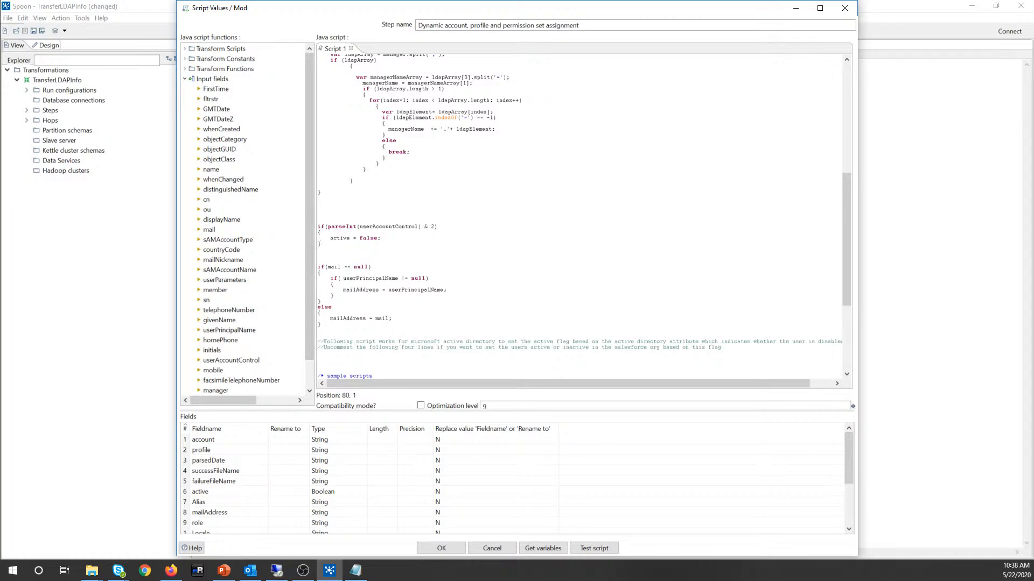
Step: Add blank lines above the givenName check and type an empty if() statement
scroll(583, 217, "down", 1)
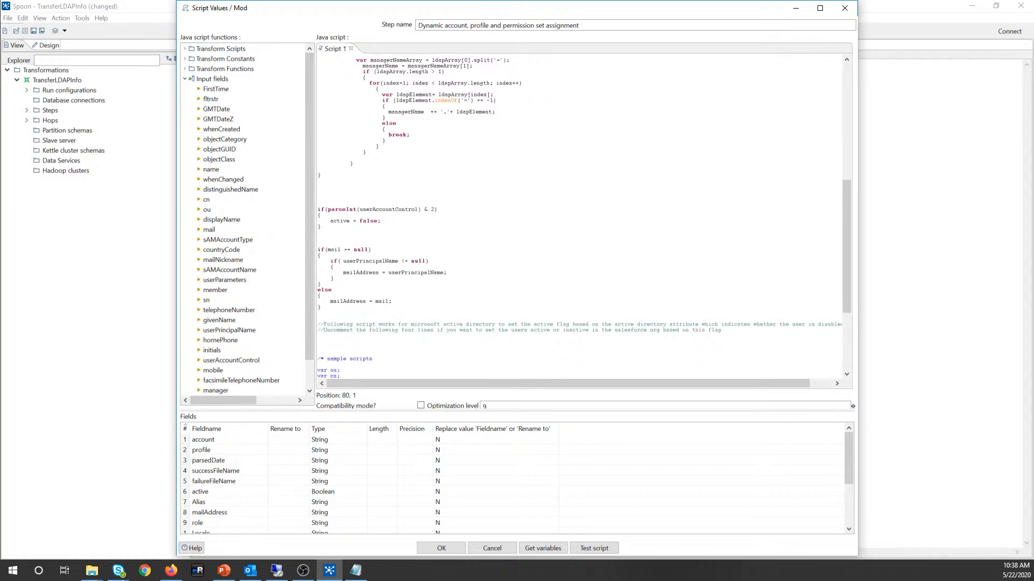
scroll(316, 220, "up", 14)
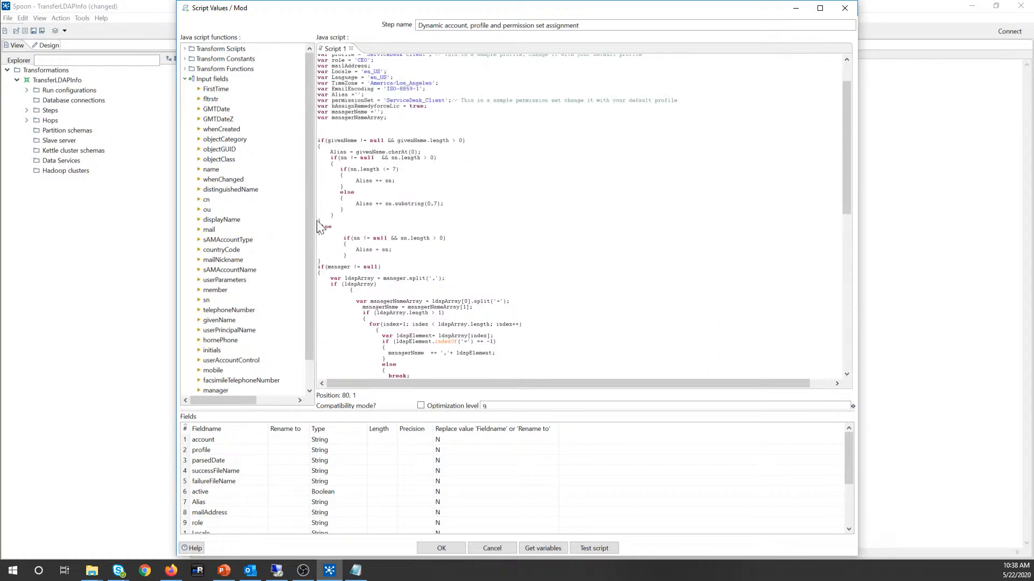
key("Return")
key("Return")
key("Return")
key("Return")
key("Return")
key("Return")
key("Return")
key("Return")
key("Return")
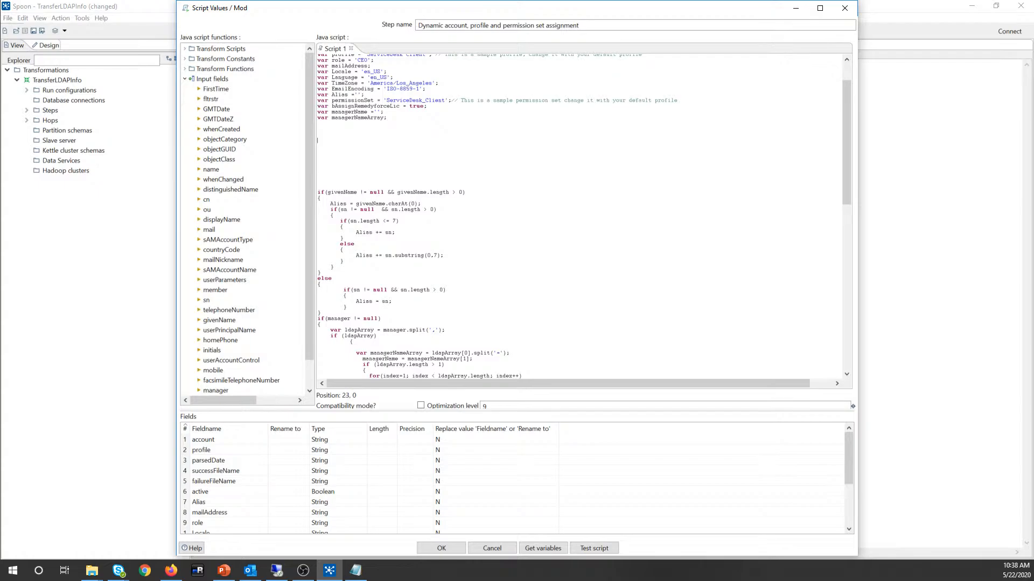
type("if (")
key("Left")
key("BackSpace")
left_click(275, 572)
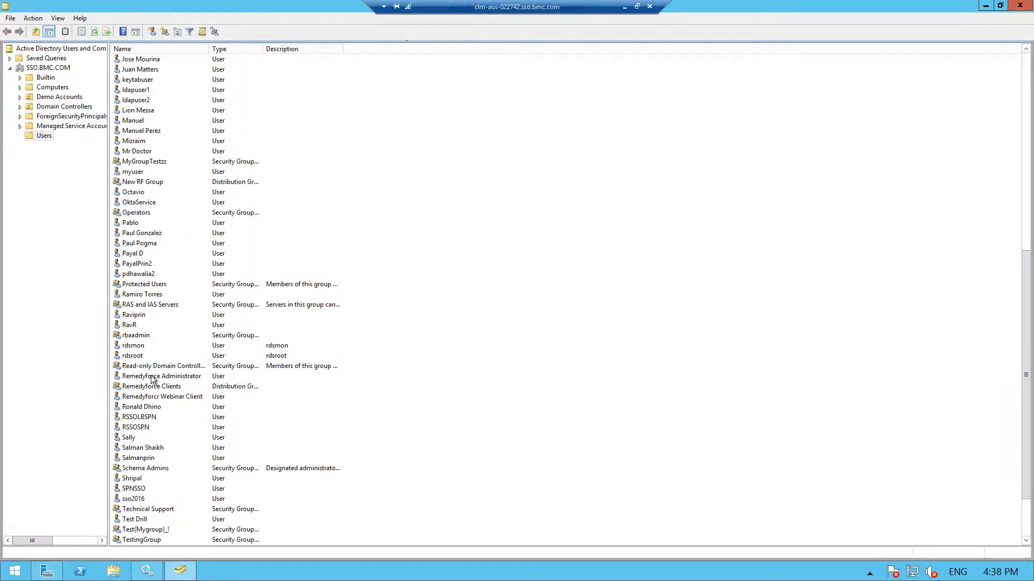
left_click(152, 379)
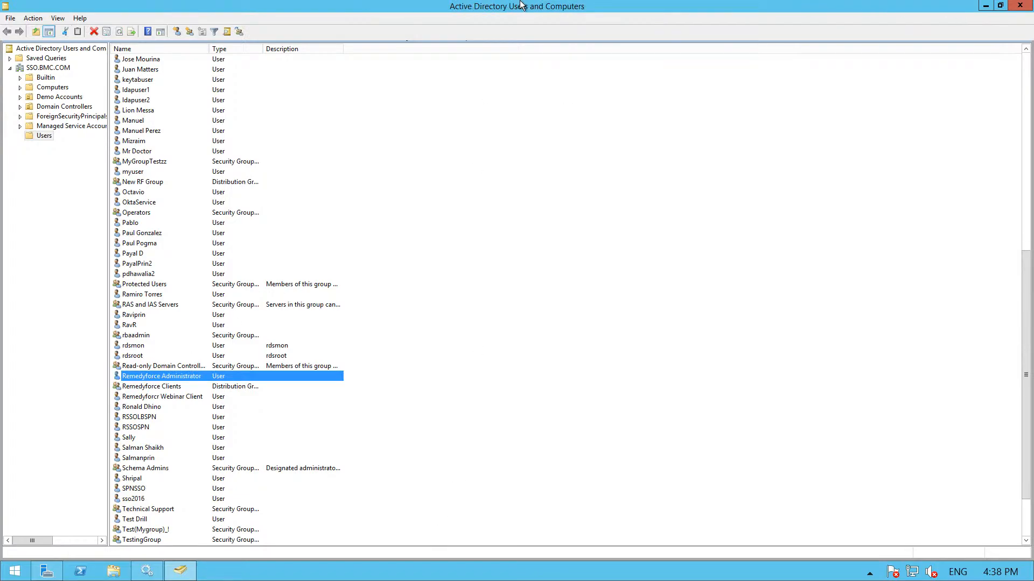
mouse_move(533, 4)
left_click(629, 10)
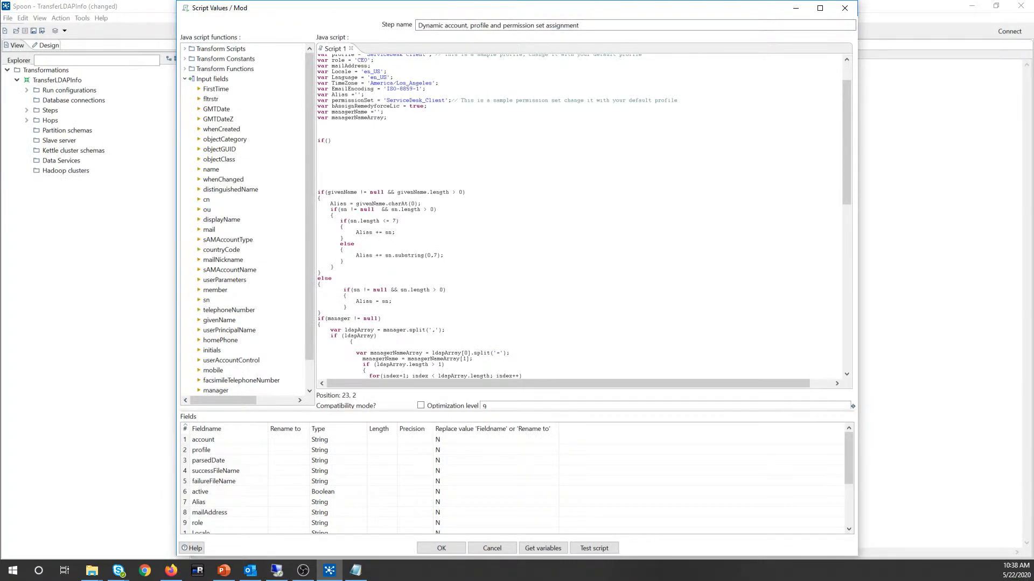
Step: Review the default account (Acme), profile and license variable lines at the script top
scroll(334, 189, "up", 3)
left_click(320, 189)
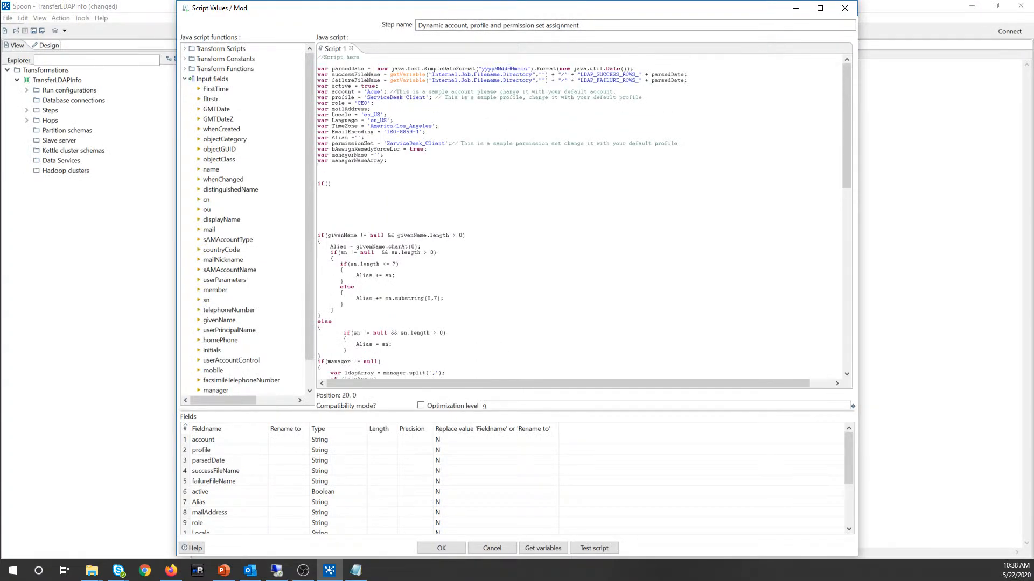
left_click_drag(371, 139, 446, 142)
double_click(416, 149)
left_click(403, 149)
left_click_drag(366, 92, 419, 98)
left_click(318, 189)
left_click(304, 575)
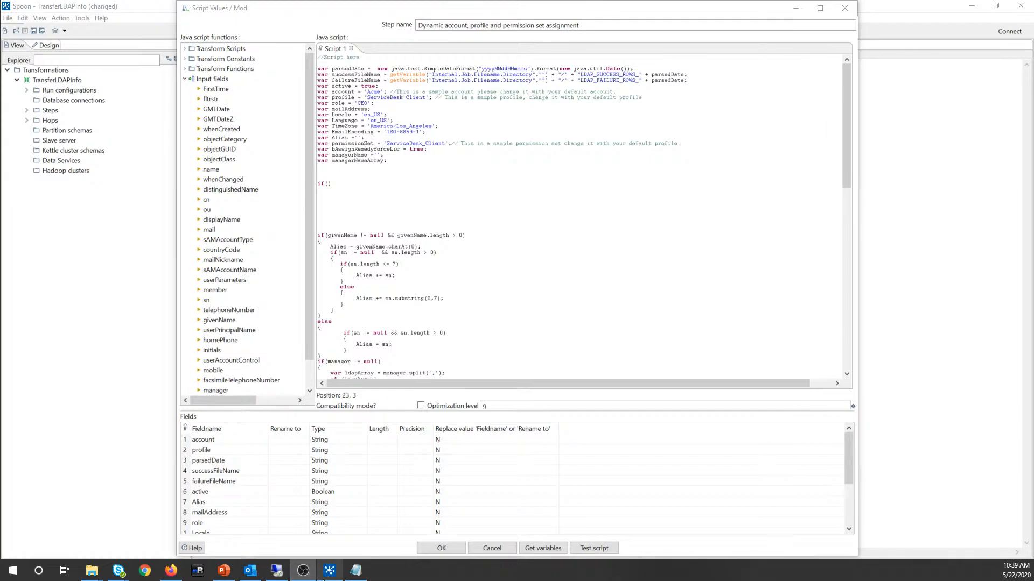
mouse_move(323, 579)
left_click(319, 189)
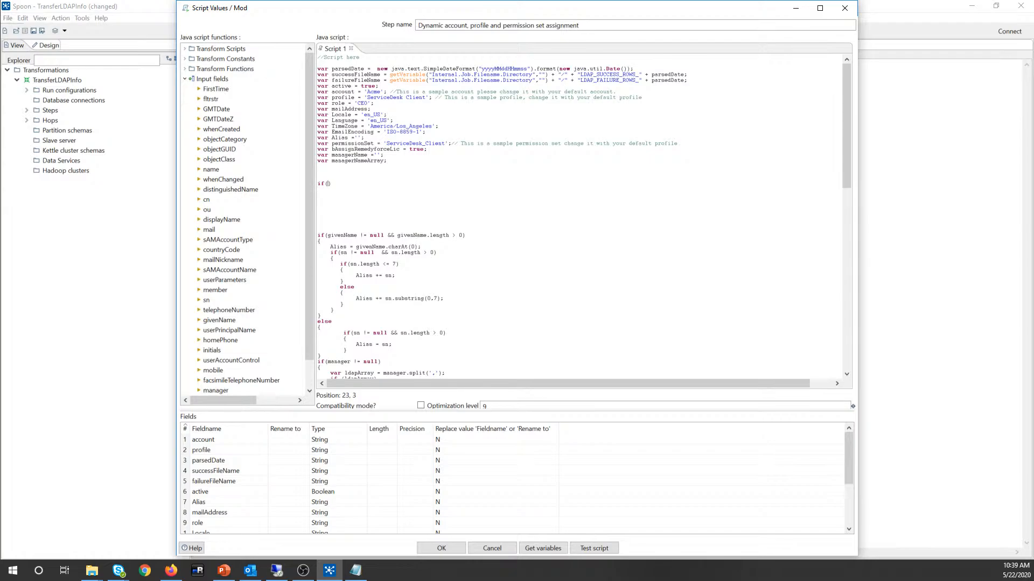
Step: Type cn==' inside the new if() so it compares cn with an empty string
type("cn==")
key("Left")
key("Left")
key("shift+Left")
key("shift+Left")
key("Right")
key("Right")
key("Right")
type("'")
key("Left")
Step: Look over the userAccountControl block, then bring the remote Active Directory session to the front
scroll(583, 217, "down", 14)
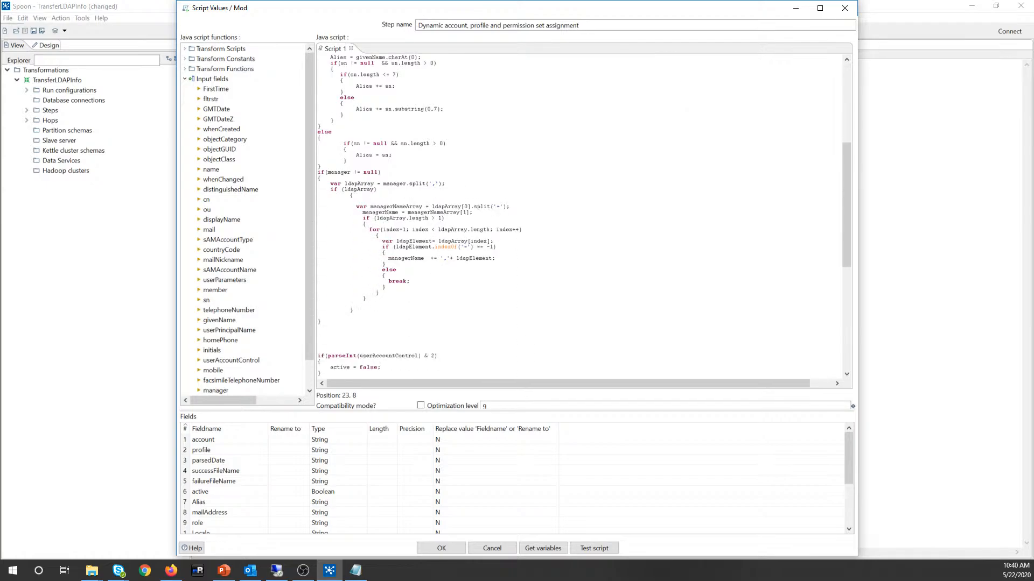
scroll(584, 217, "down", 4)
left_click_drag(321, 252, 320, 235)
left_click(322, 241)
left_click(317, 258)
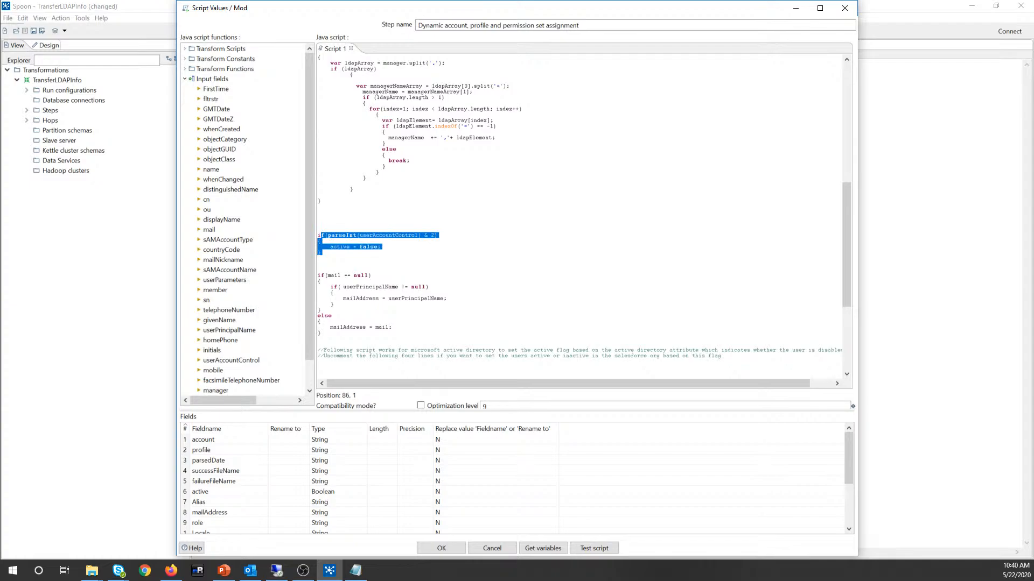
left_click(302, 574)
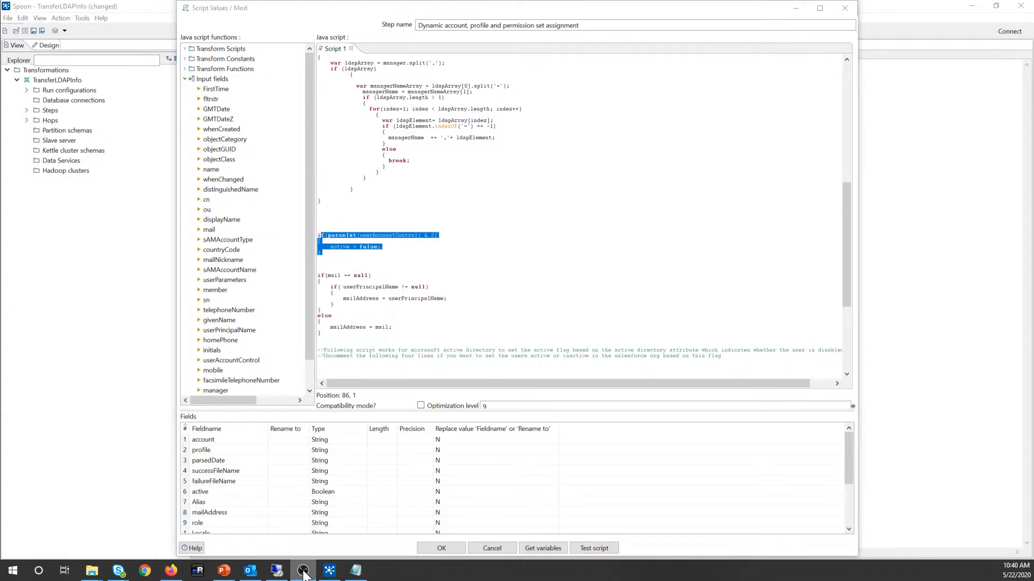
left_click(329, 571)
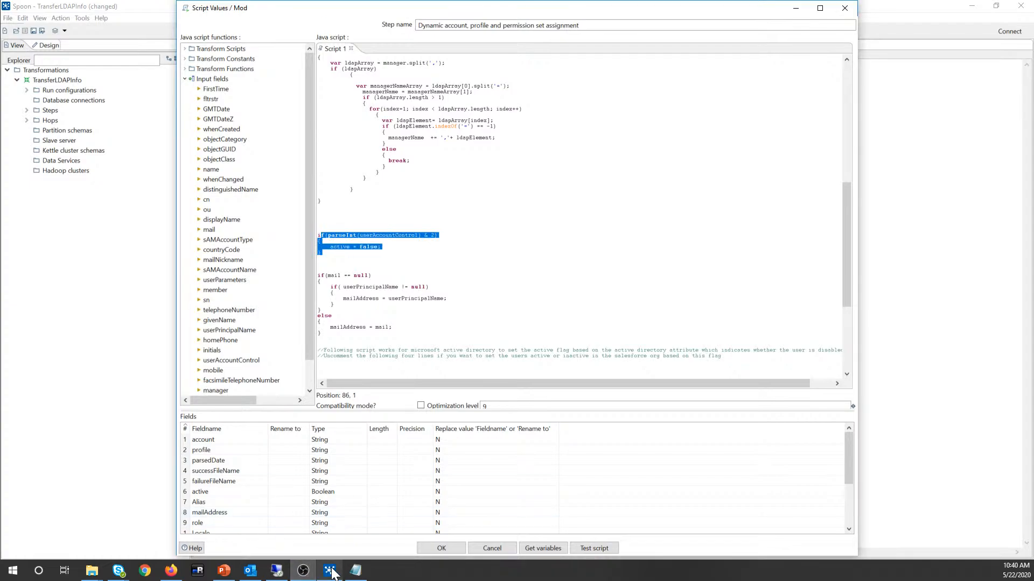
left_click(276, 572)
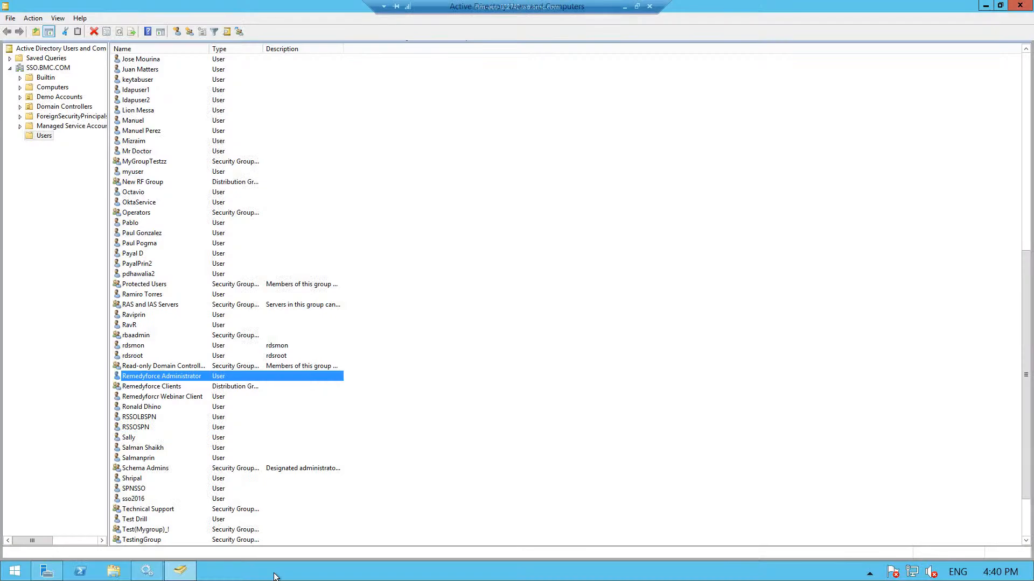
Step: Inspect Remedyforce Administrator's Disable Account action without applying it, then minimize the remote session
right_click(160, 379)
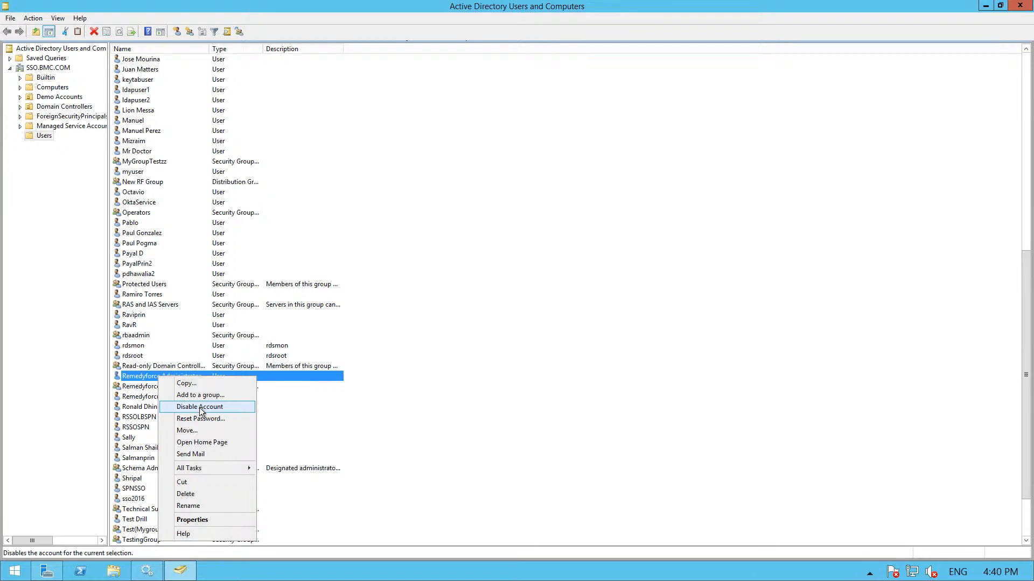
mouse_move(569, 11)
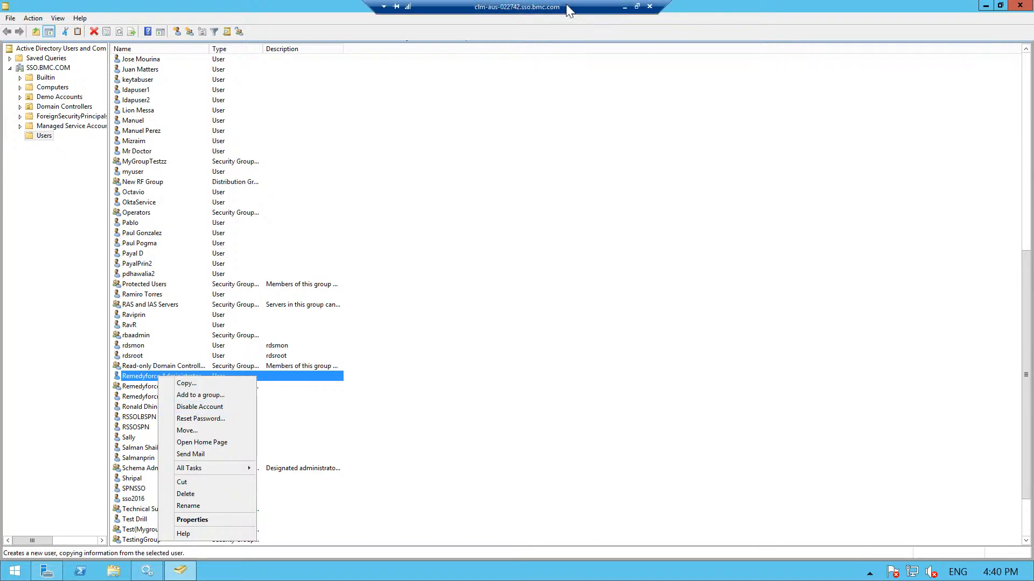
left_click(625, 6)
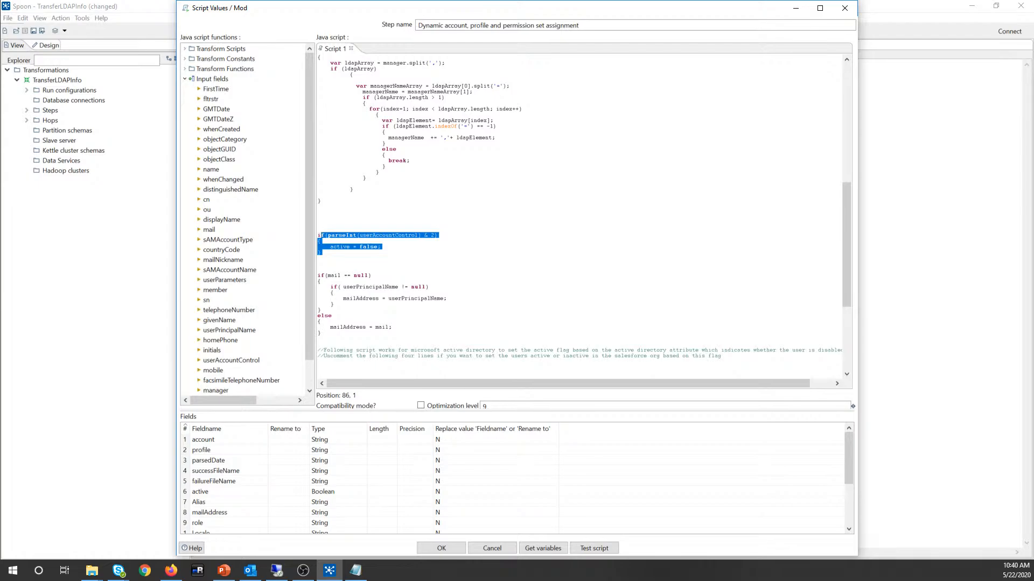
Step: Review the userAccountControl disabled-account check block in the assignment script
left_click(319, 259)
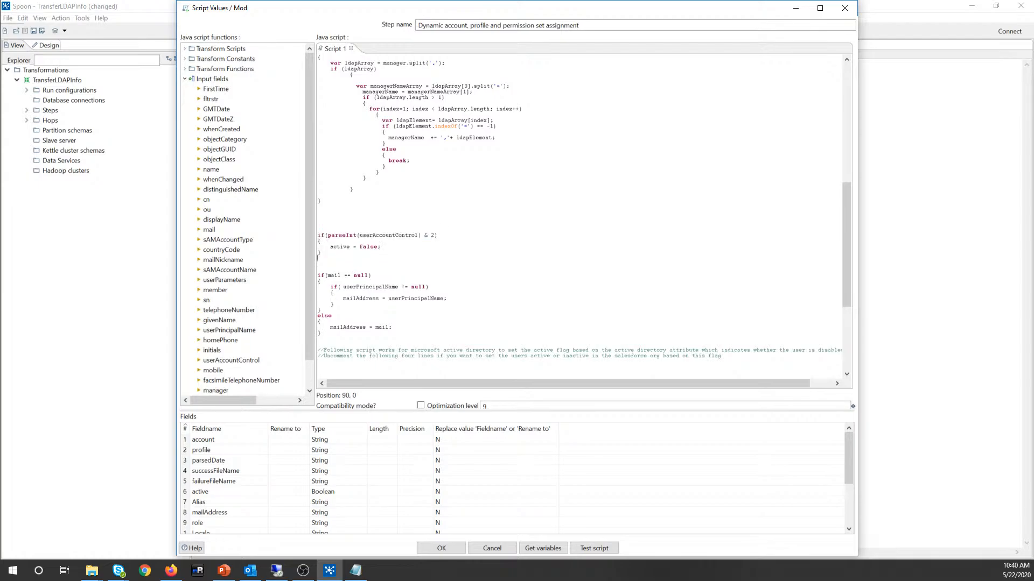
left_click_drag(320, 252, 318, 235)
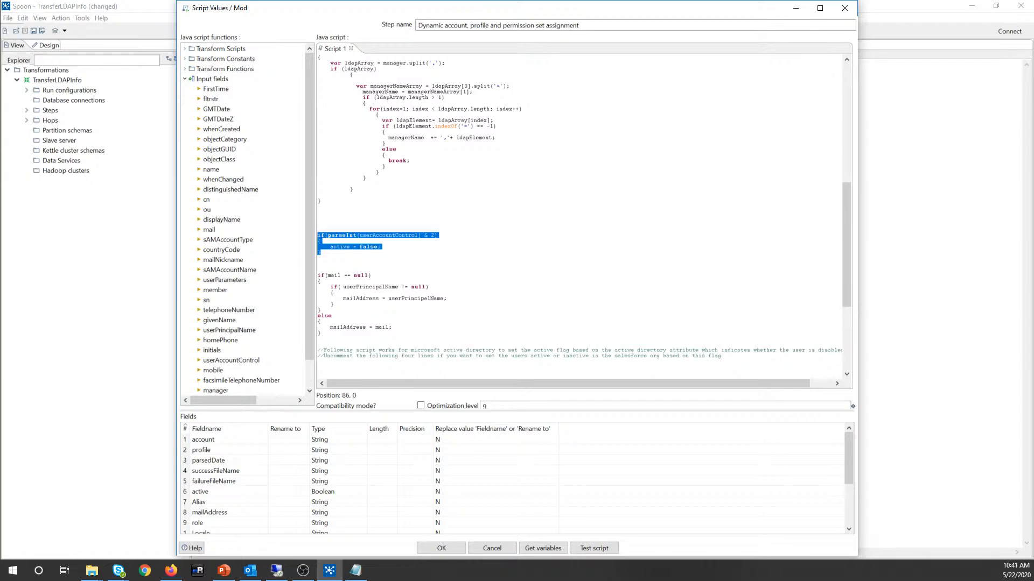
left_click(319, 252)
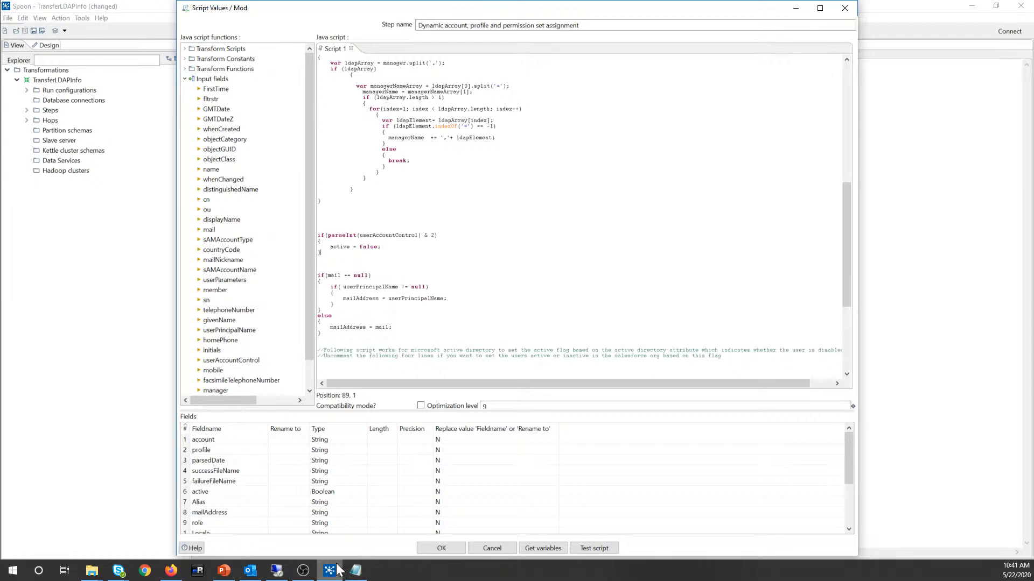
mouse_move(326, 574)
left_click_drag(324, 258, 321, 230)
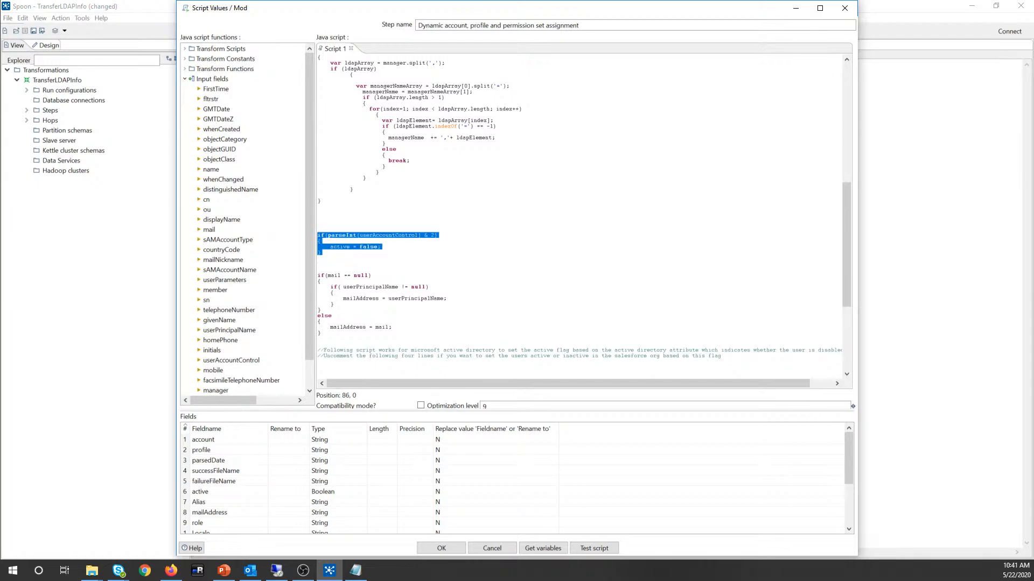
left_click(319, 258)
left_click_drag(322, 253, 319, 230)
left_click(319, 259)
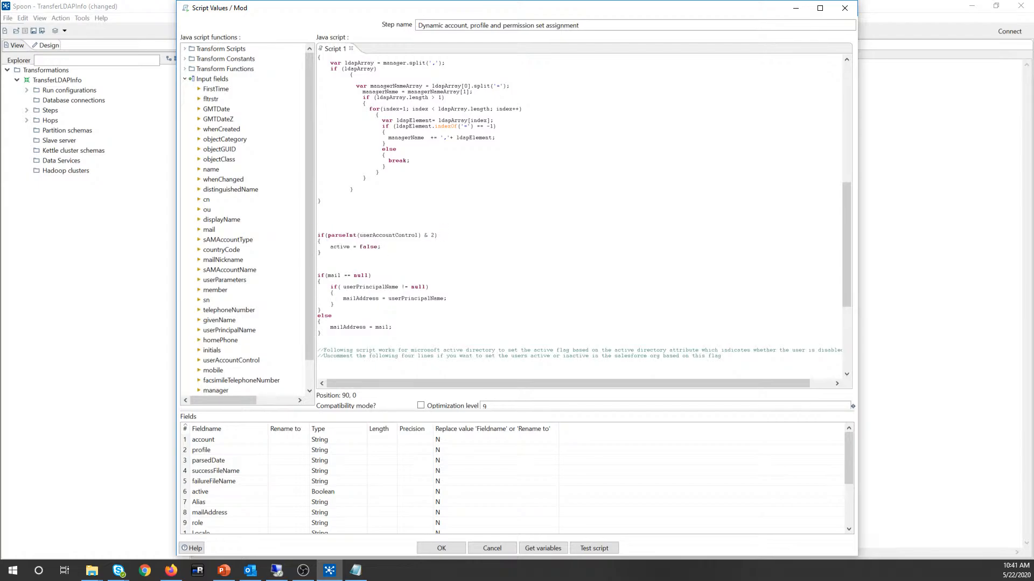
left_click_drag(321, 253, 318, 235)
left_click(322, 252)
left_click_drag(321, 252, 321, 236)
left_click(319, 258)
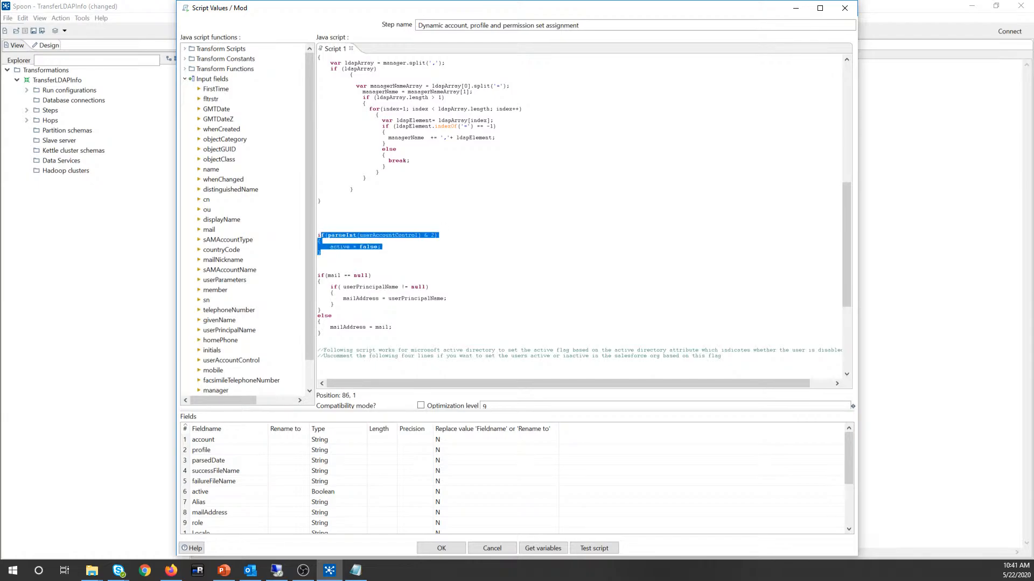
left_click(322, 241)
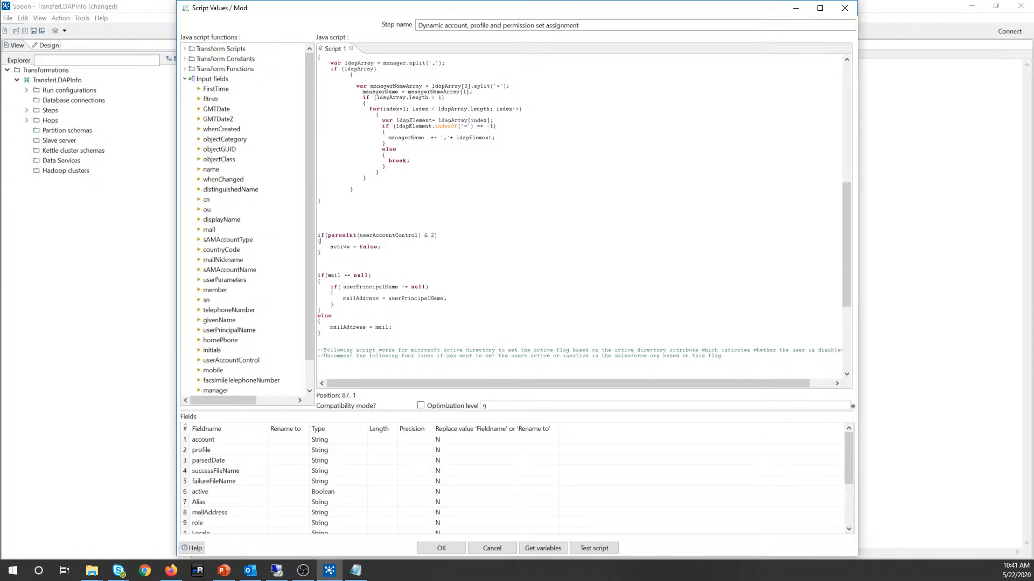
Step: Complete the condition as if(cn=='Remedyforce Administrator'), add a new line, and keep the edits
scroll(584, 215, "up", 15)
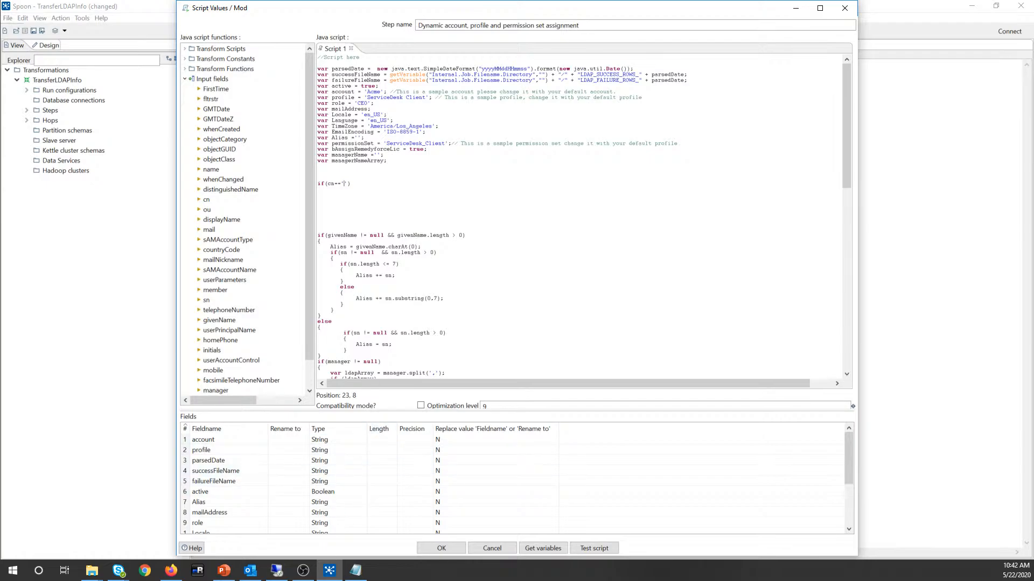
type("Remedyforce Administrator")
key("Right")
key("Return")
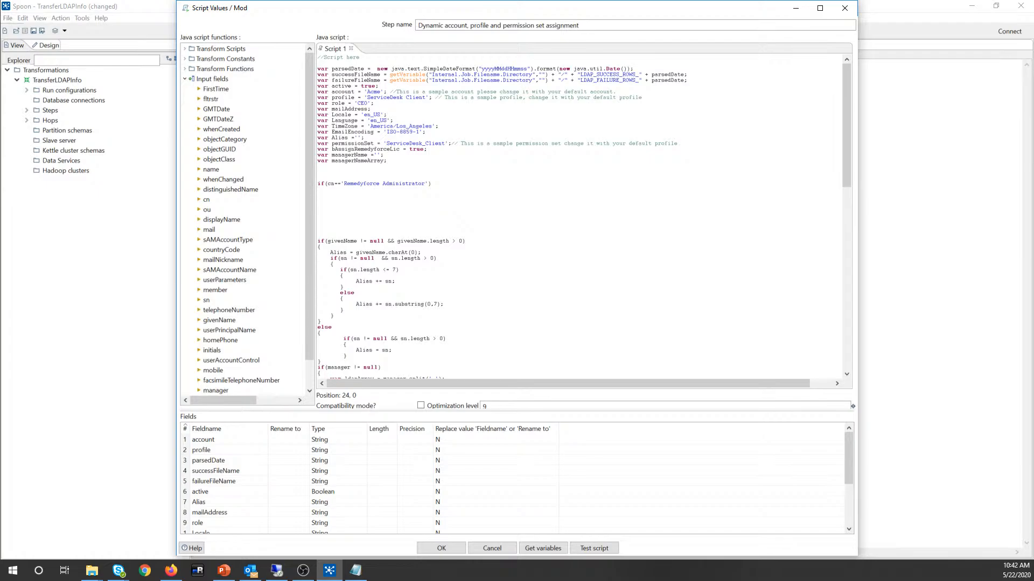
type("¨¨")
key("Escape")
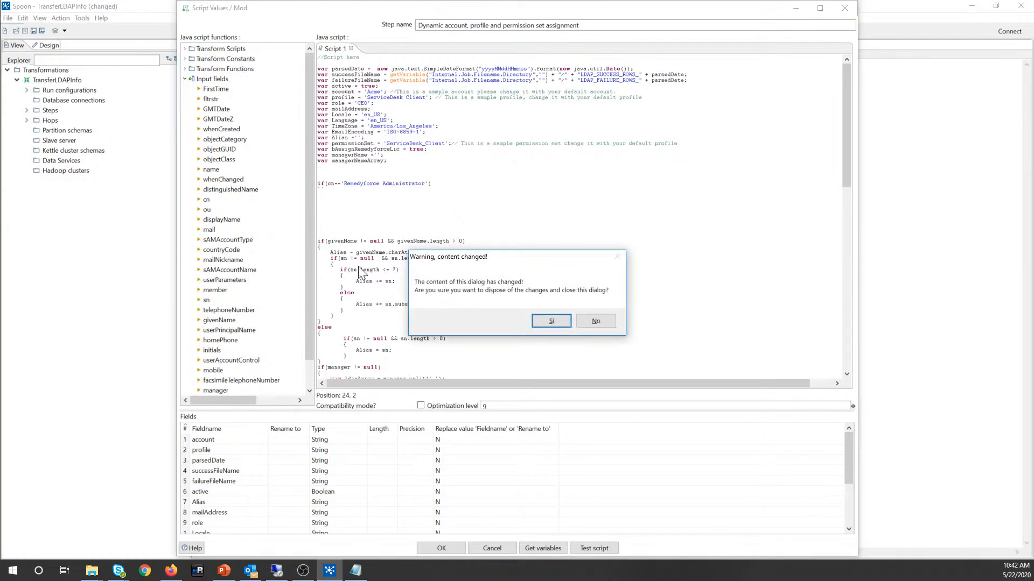
left_click(595, 320)
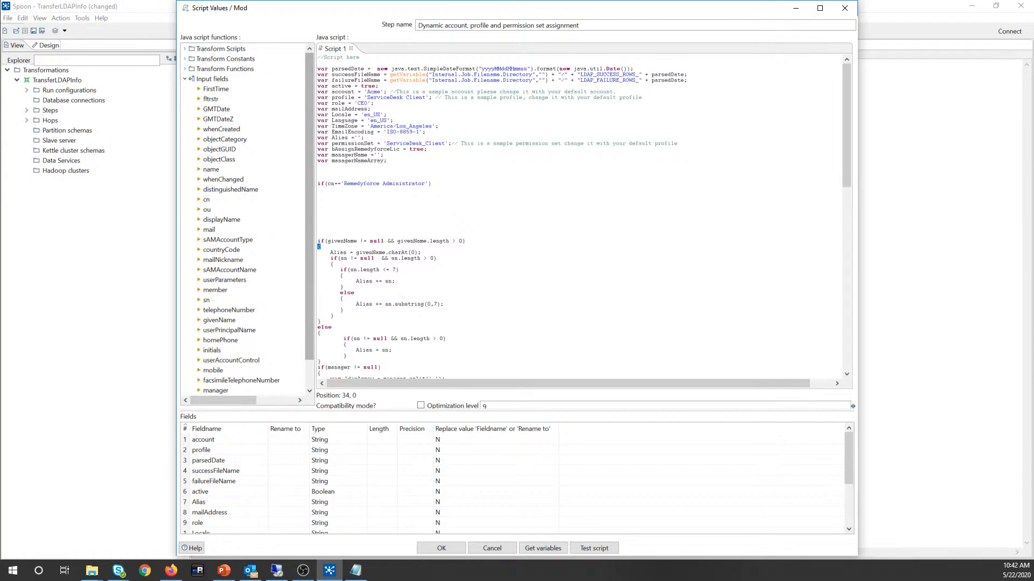
Step: Give the Remedyforce Administrator condition an empty block with opening and closing braces
left_click(318, 194)
type("{")
key("BackSpace")
key("BackSpace")
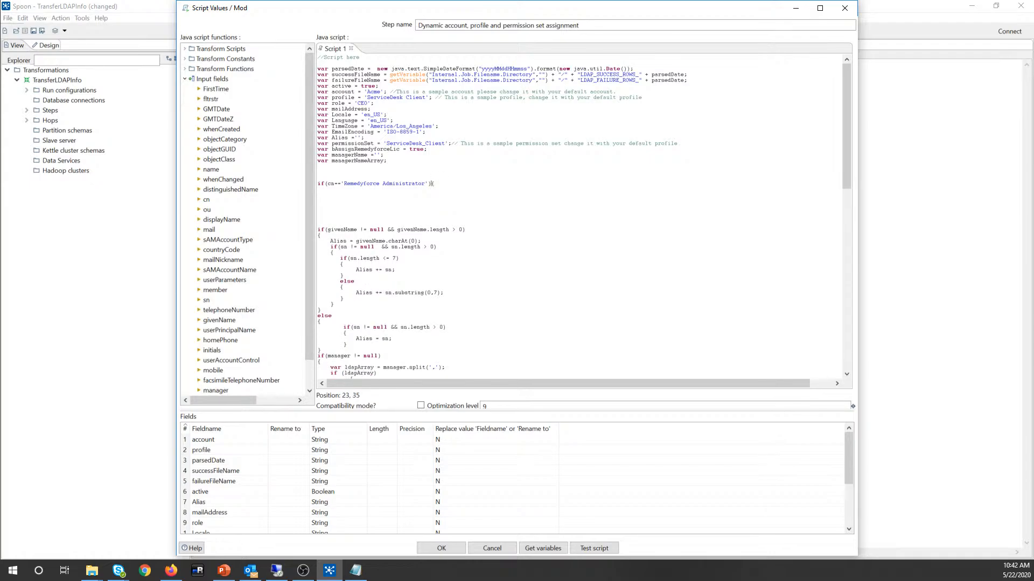
key("Return")
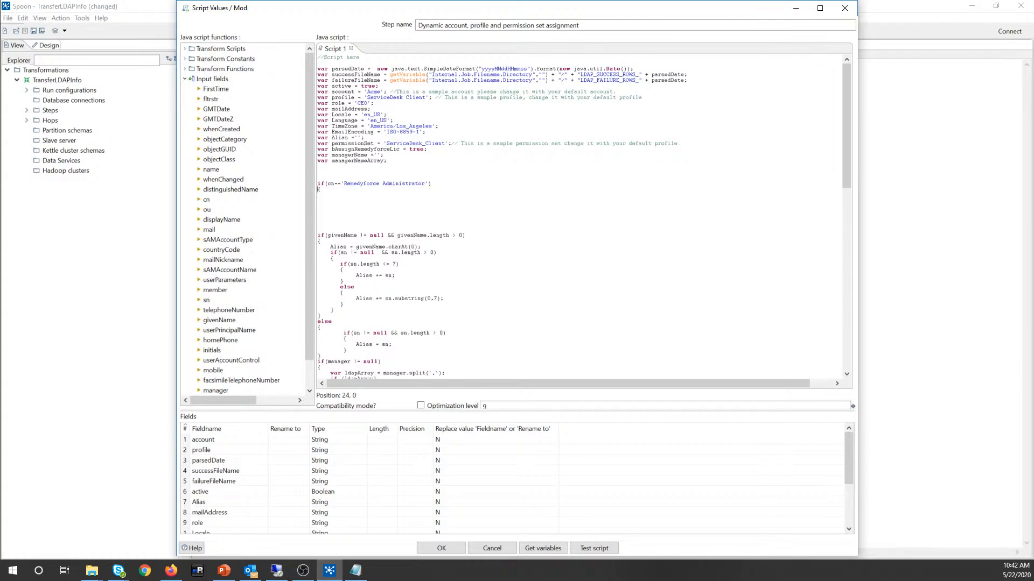
double_click(331, 310)
key("ctrl+c")
left_click(320, 212)
key("ctrl+v")
Step: Look over the variable declarations from profile downward
right_click(367, 188)
left_click(374, 160)
left_click_drag(386, 160, 333, 98)
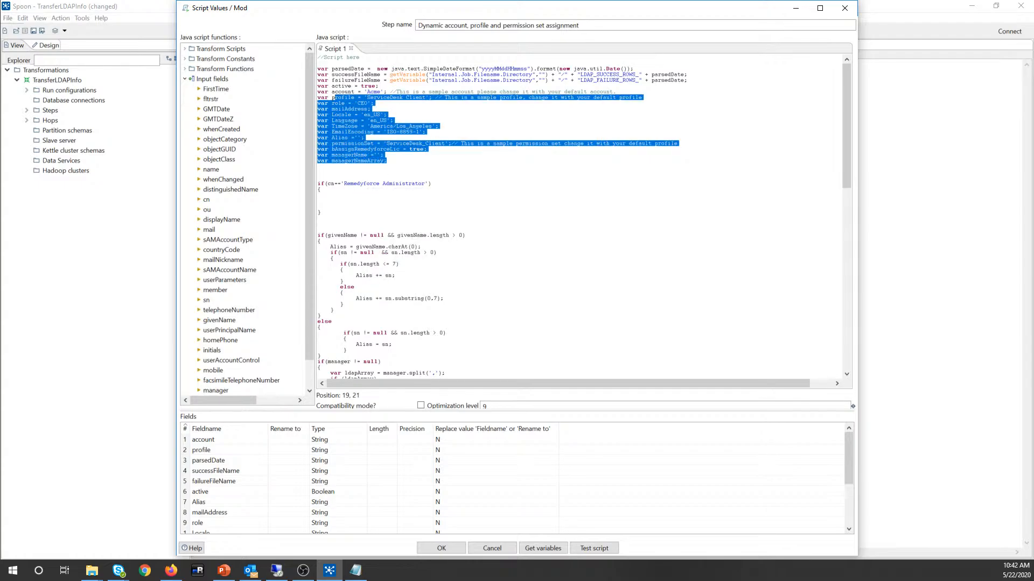
left_click(342, 103)
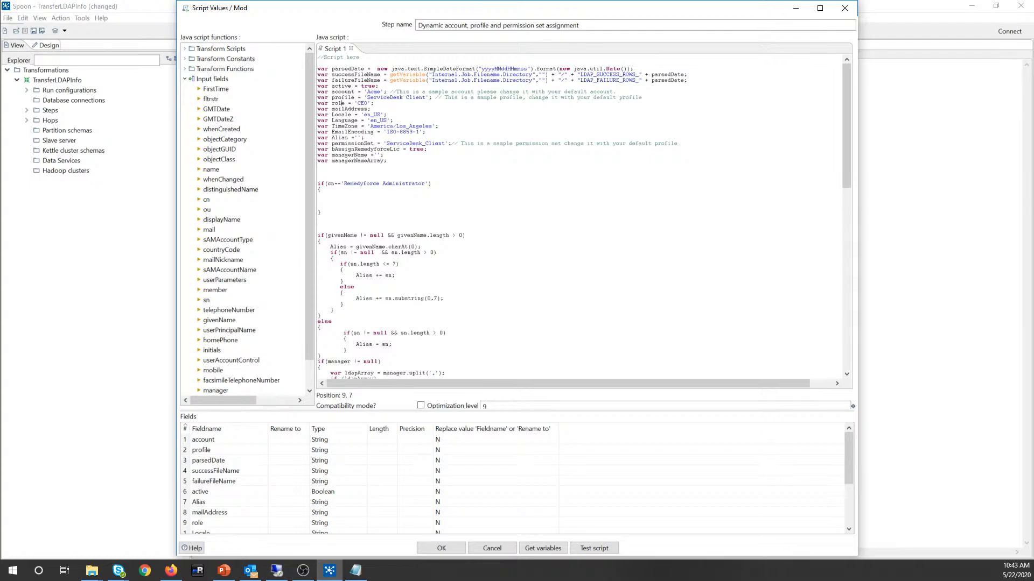
Step: Check the profile and permissionSet variable declarations at the script top
triple_click(338, 98)
double_click(343, 97)
double_click(345, 143)
double_click(341, 97)
right_click(341, 97)
left_click(342, 97)
double_click(341, 97)
Step: Inside the block, set profile='System Administrator' and start a permissionSet line
left_click(330, 194)
type("profile")
type("=''")
type("Syste")
type("m Admin")
type("is")
type("tra")
type("tor")
key("Return")
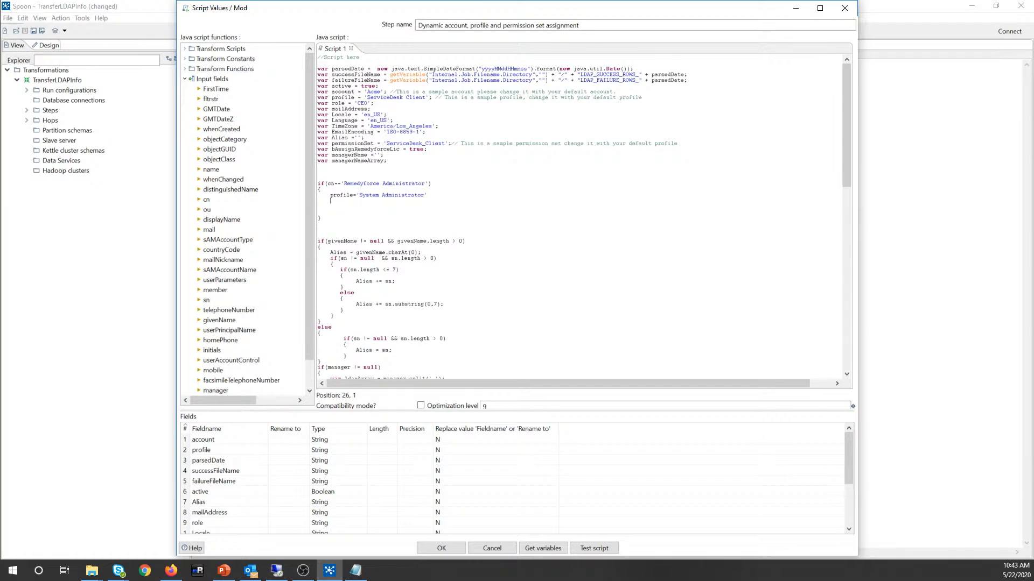
type("permissionSet = '")
Step: Compare the sample permissionSet declaration and enter Remedyforce_Administrator as the new permissionSet value
left_click_drag(367, 92, 407, 97)
left_click(375, 103)
left_click(407, 97)
left_click(364, 138)
left_click(341, 144)
left_click_drag(386, 144, 439, 143)
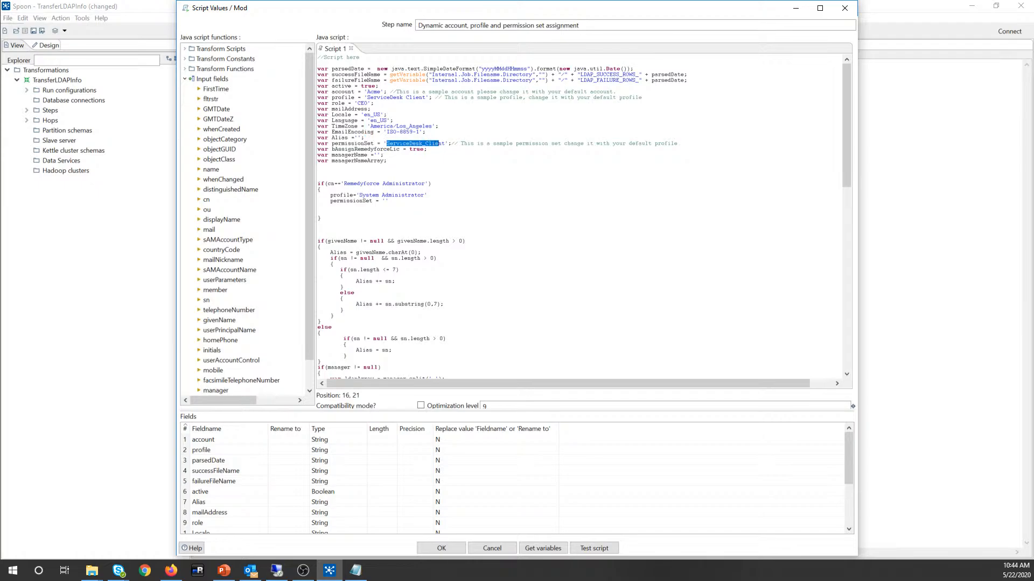
left_click(389, 195)
type("Remedyforce")
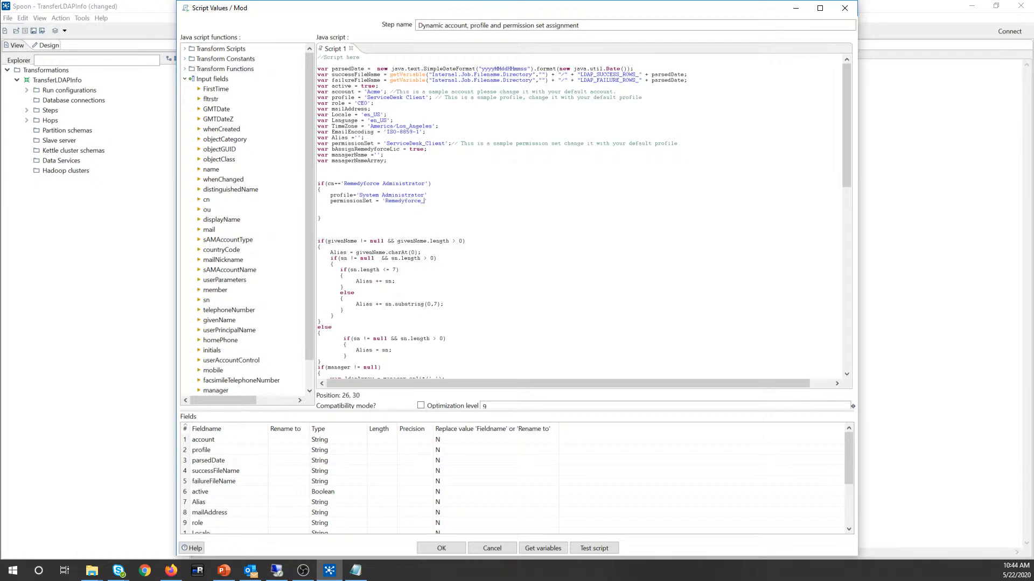
type("_Administrator")
left_click(171, 571)
left_click(129, 7)
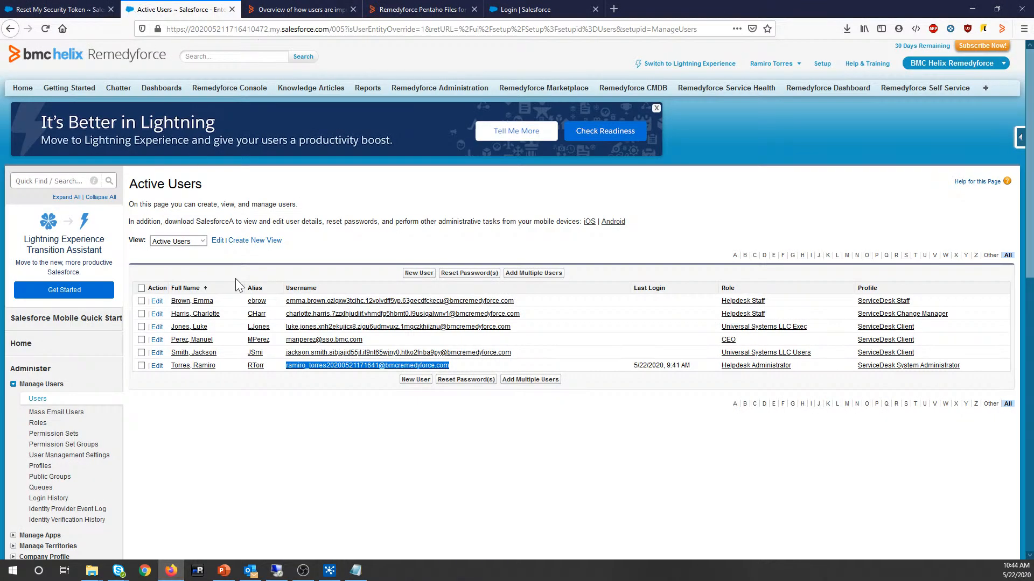
left_click(199, 366)
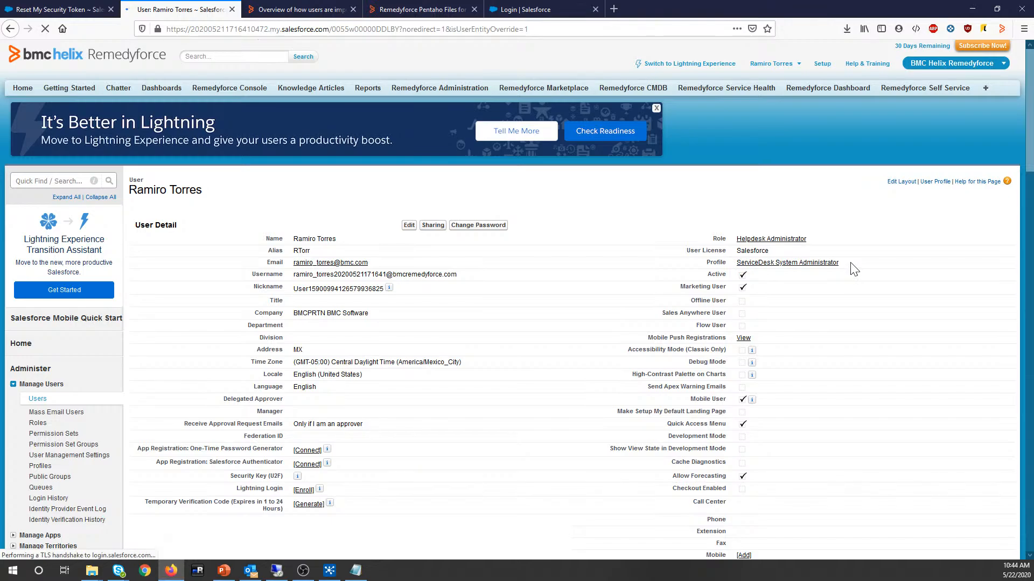
scroll(473, 462, "down", 15)
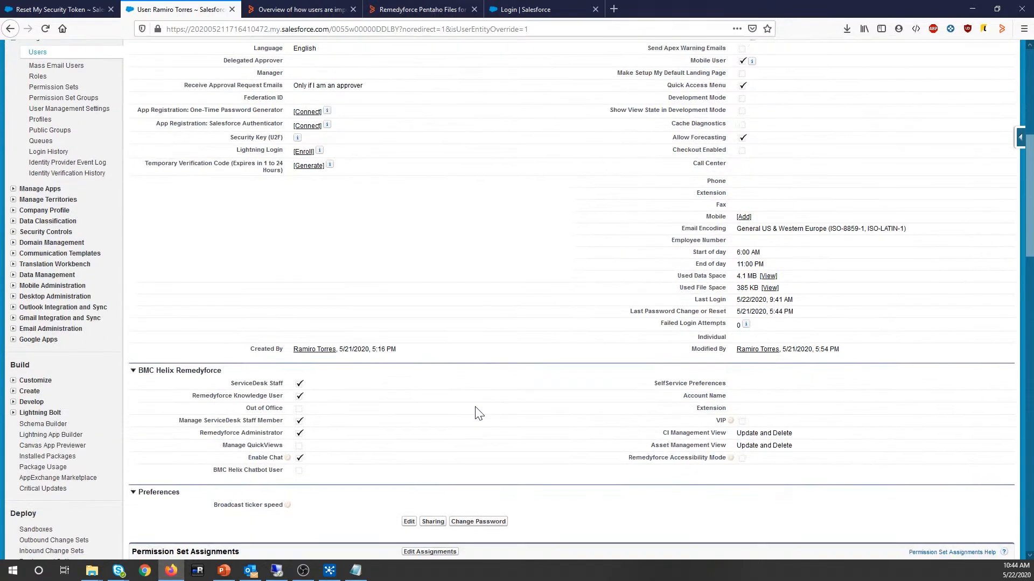
scroll(318, 355, "up", 1)
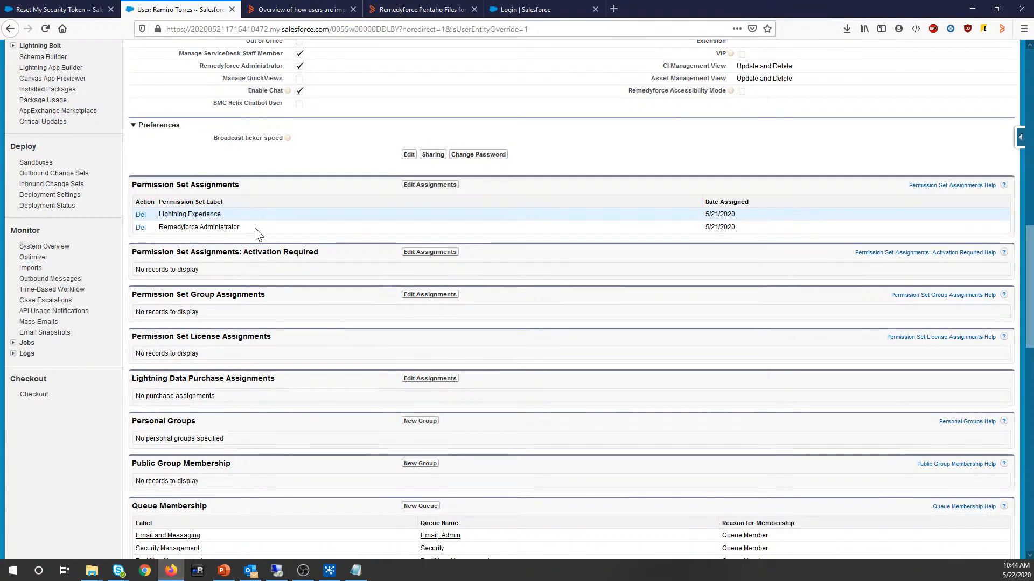
left_click_drag(255, 228, 157, 237)
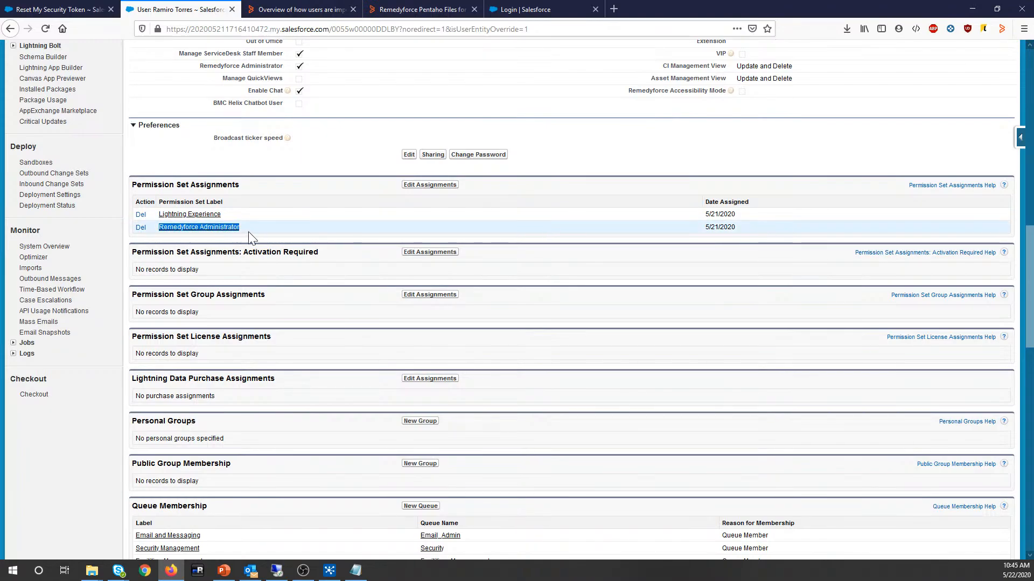
scroll(326, 240, "up", 1)
scroll(325, 240, "up", 15)
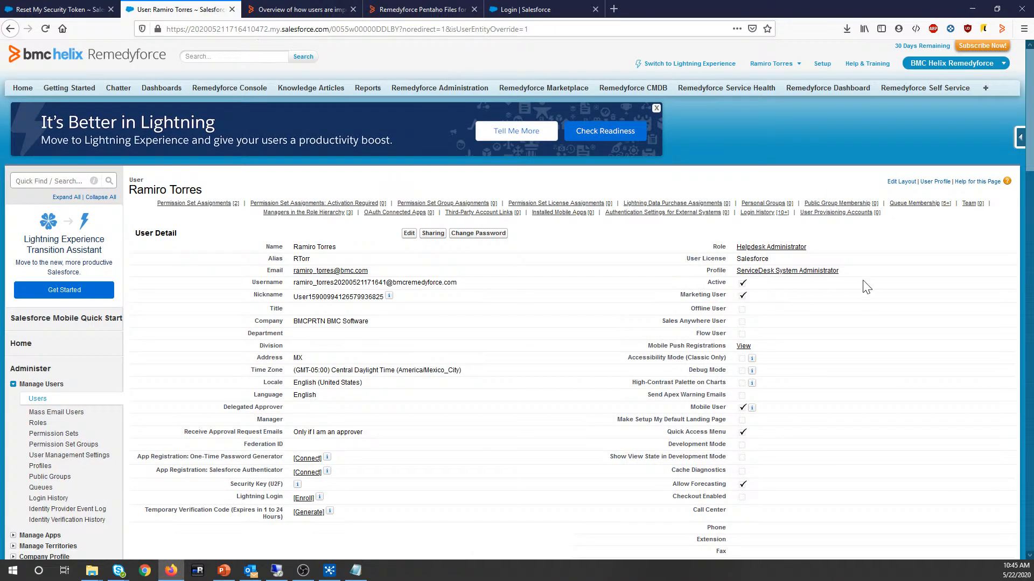
left_click_drag(841, 272, 739, 276)
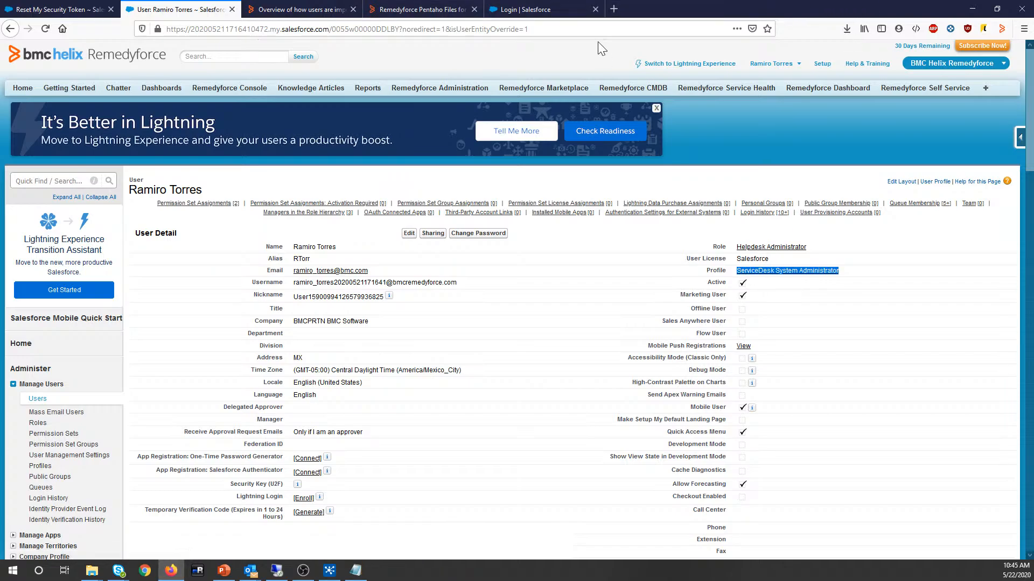
left_click(330, 571)
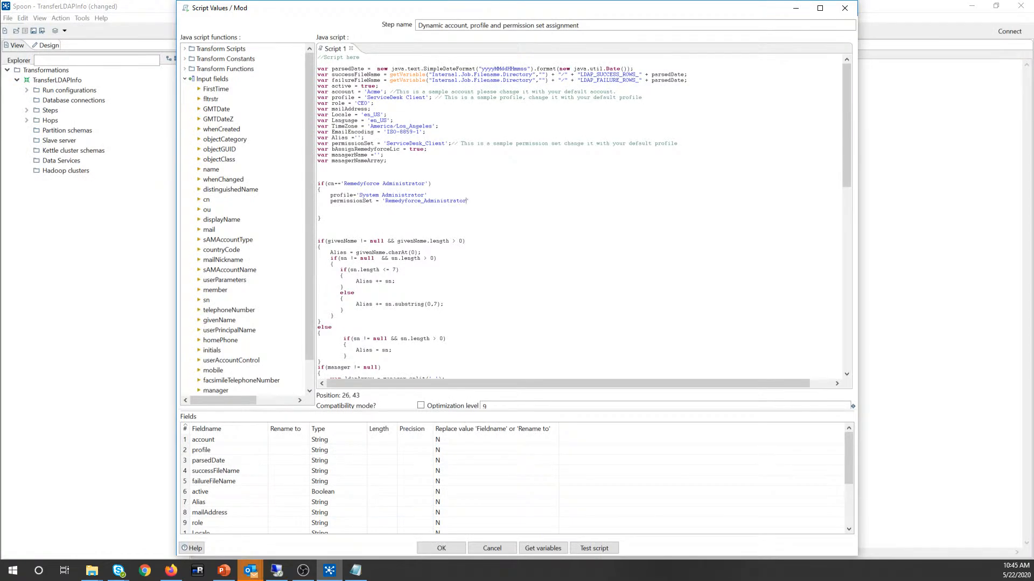
Step: Replace the profile value with 'ServiceDesk System Administrator' and end both lines with semicolons
mouse_move(424, 195)
left_mouse_down()
mouse_move(320, 189)
mouse_move(421, 195)
left_mouse_up()
key("ctrl+v")
left_click(321, 218)
left_click(467, 196)
left_click(318, 213)
Step: Review the cn condition, profile and permissionSet lines, then scroll through the script
left_click_drag(343, 184, 425, 184)
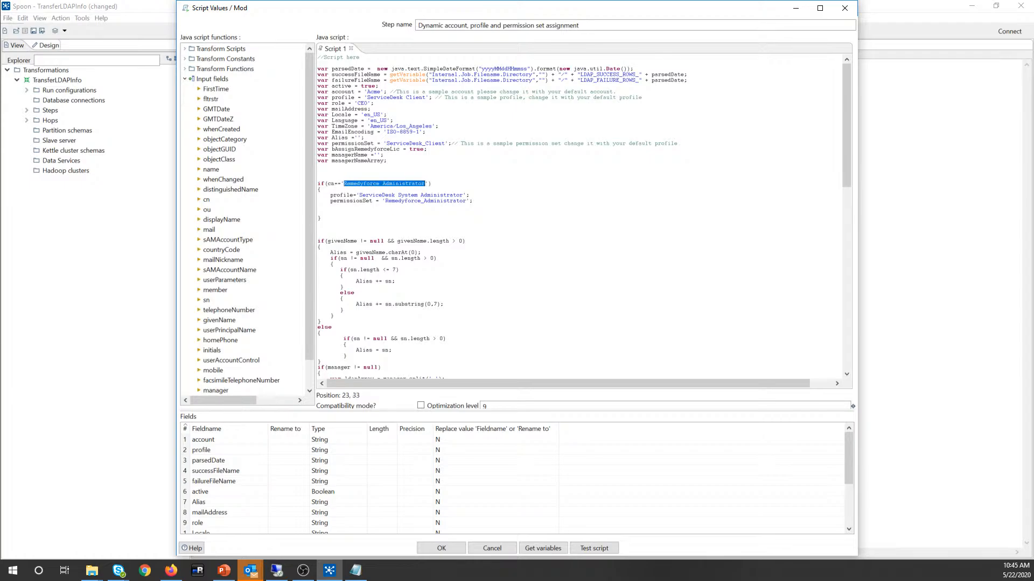
left_click(344, 183)
left_click_drag(330, 195, 470, 194)
mouse_move(330, 200)
left_mouse_down()
mouse_move(415, 201)
mouse_move(317, 207)
left_mouse_up()
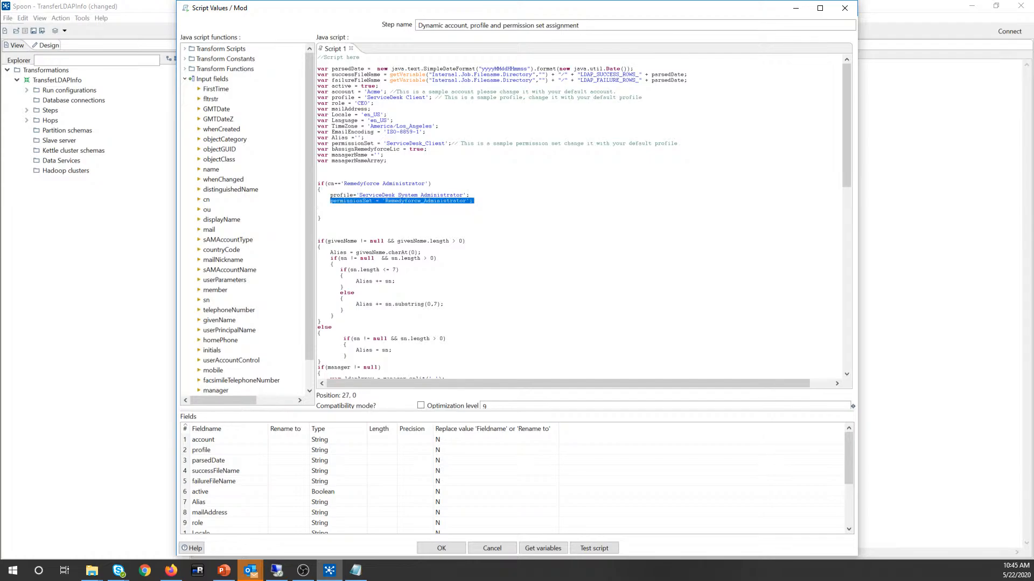
left_click(319, 218)
scroll(578, 215, "down", 18)
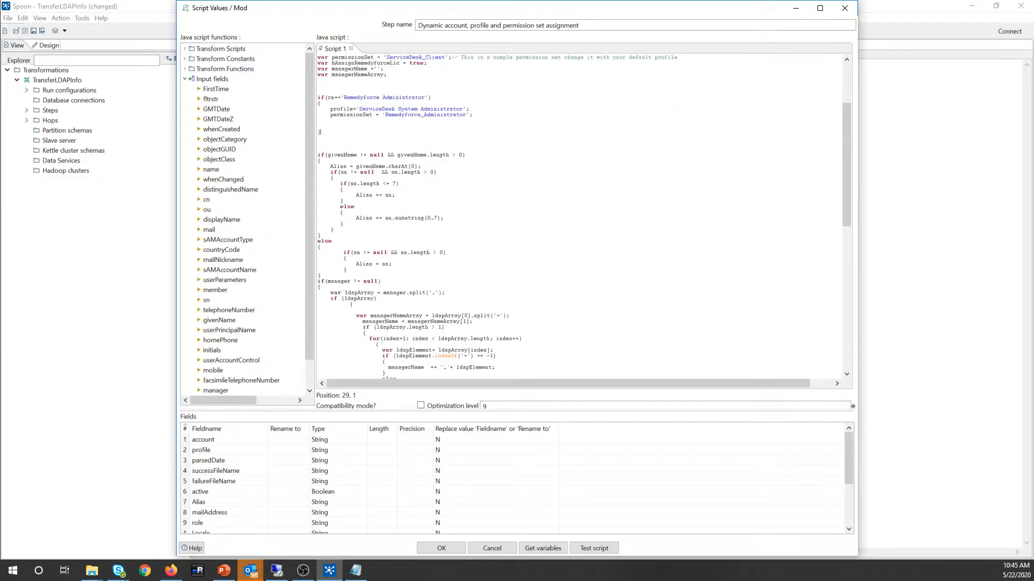
scroll(579, 216, "down", 7)
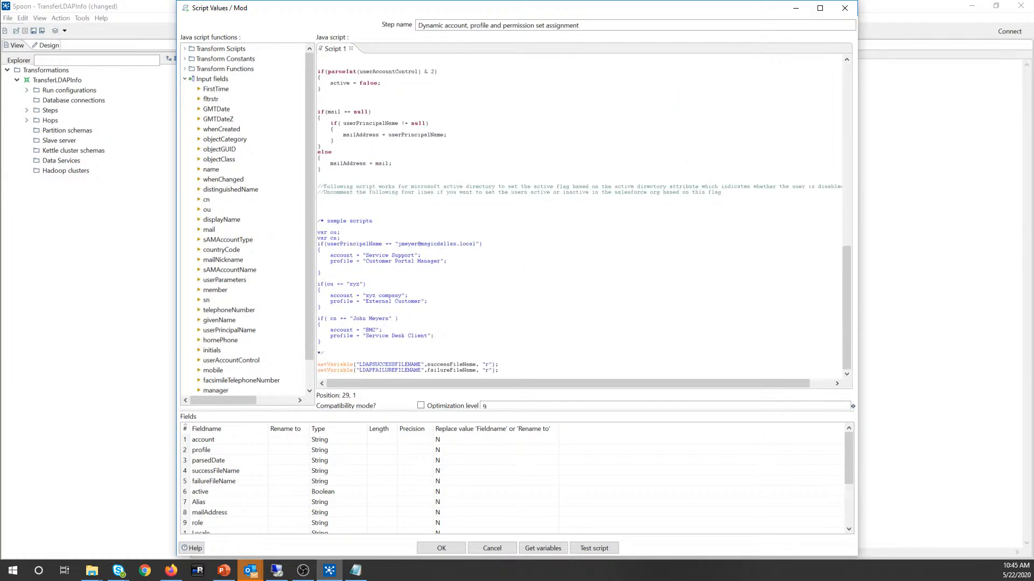
scroll(579, 216, "up", 20)
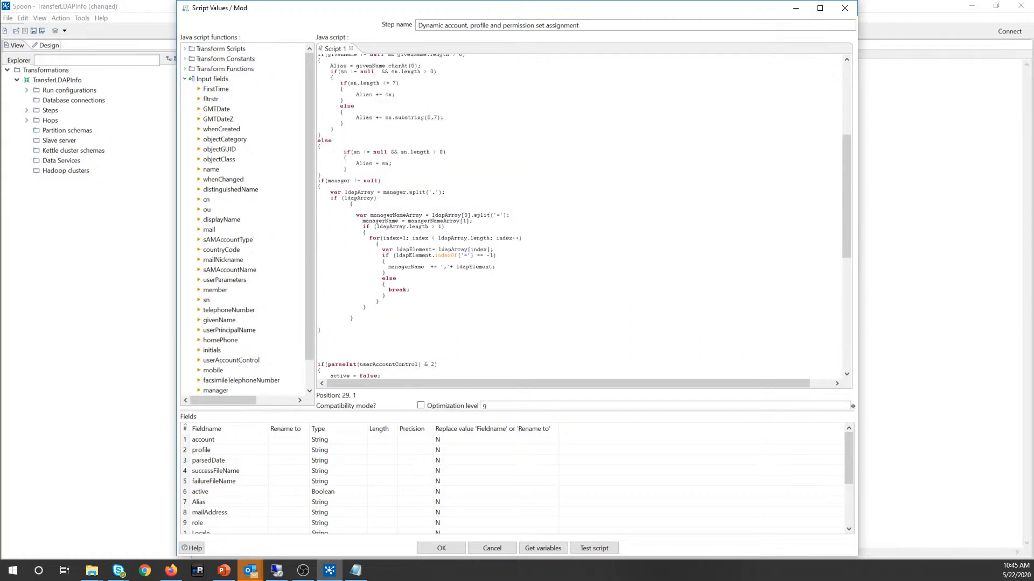
scroll(578, 215, "down", 16)
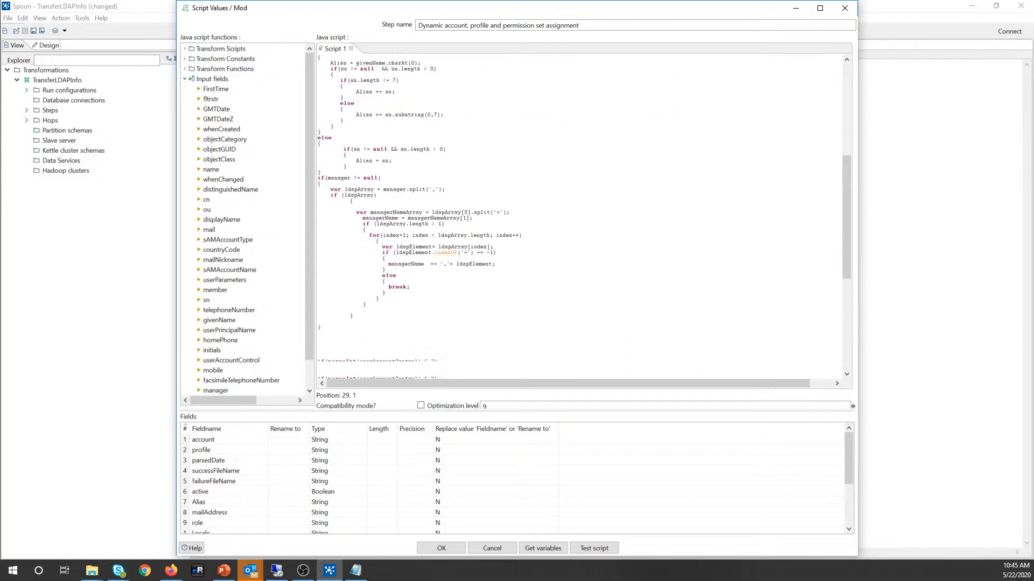
scroll(579, 215, "up", 8)
scroll(579, 216, "up", 8)
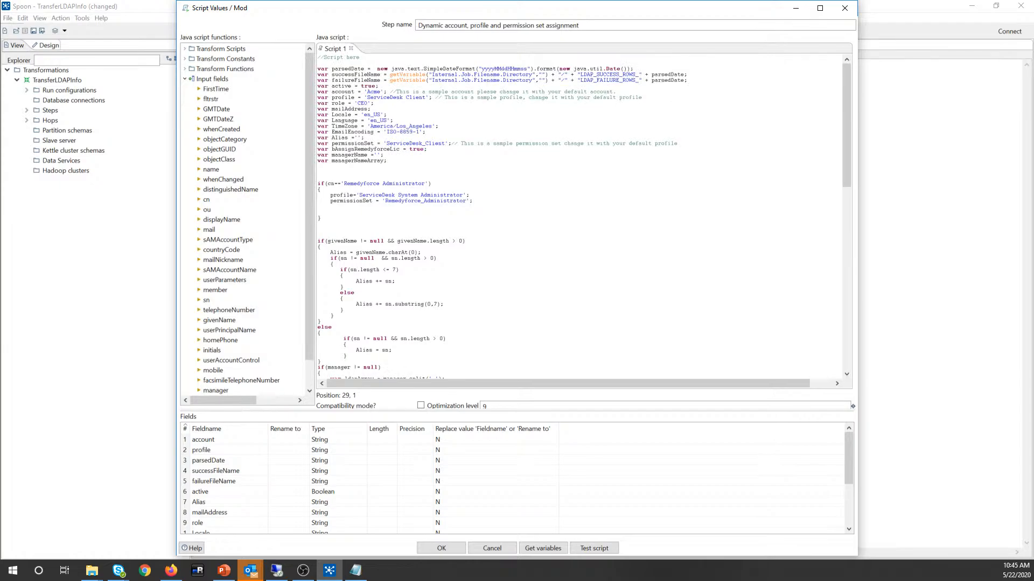
scroll(442, 269, "down", 3)
scroll(441, 270, "up", 3)
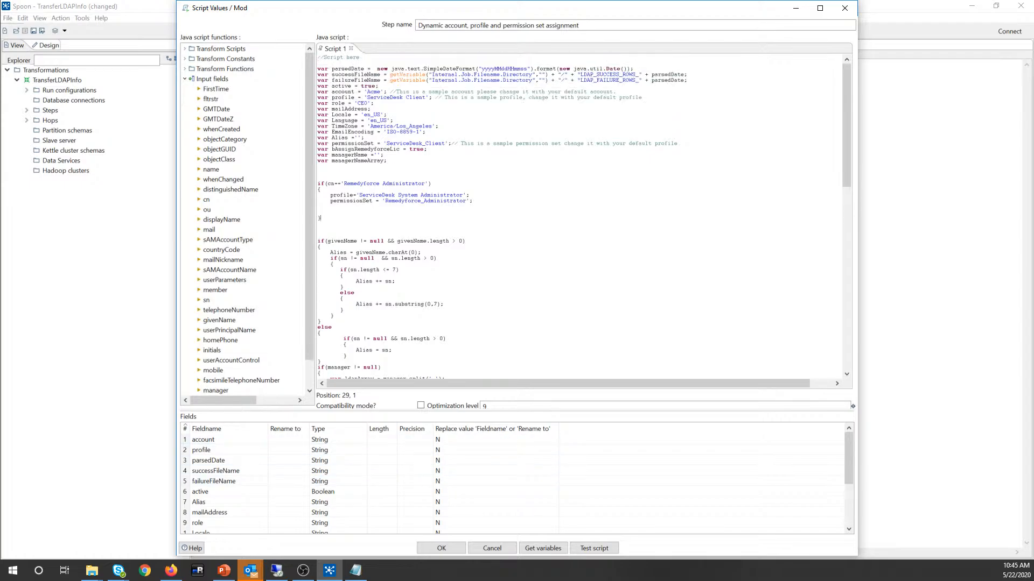
left_click(440, 548)
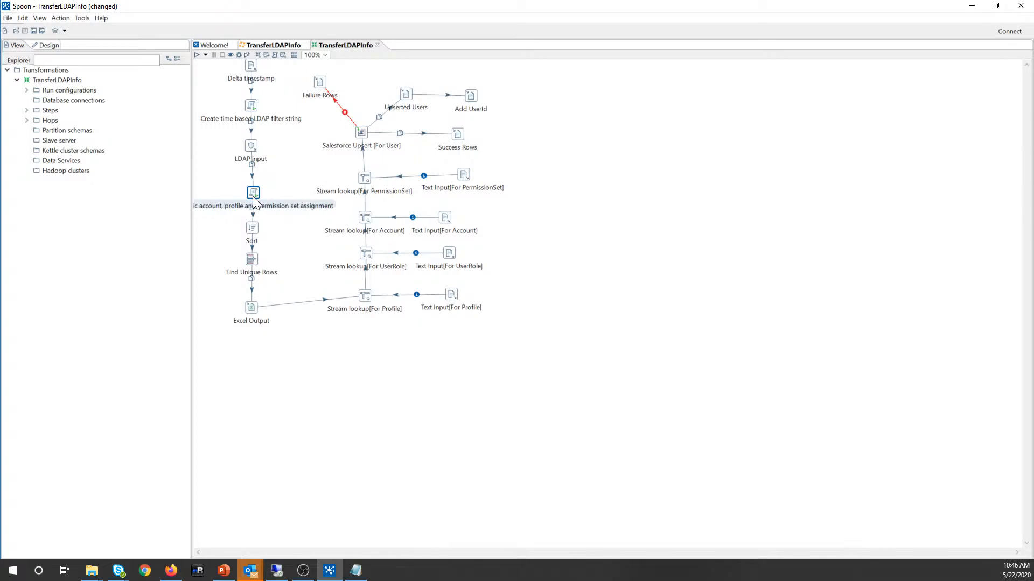
mouse_move(253, 196)
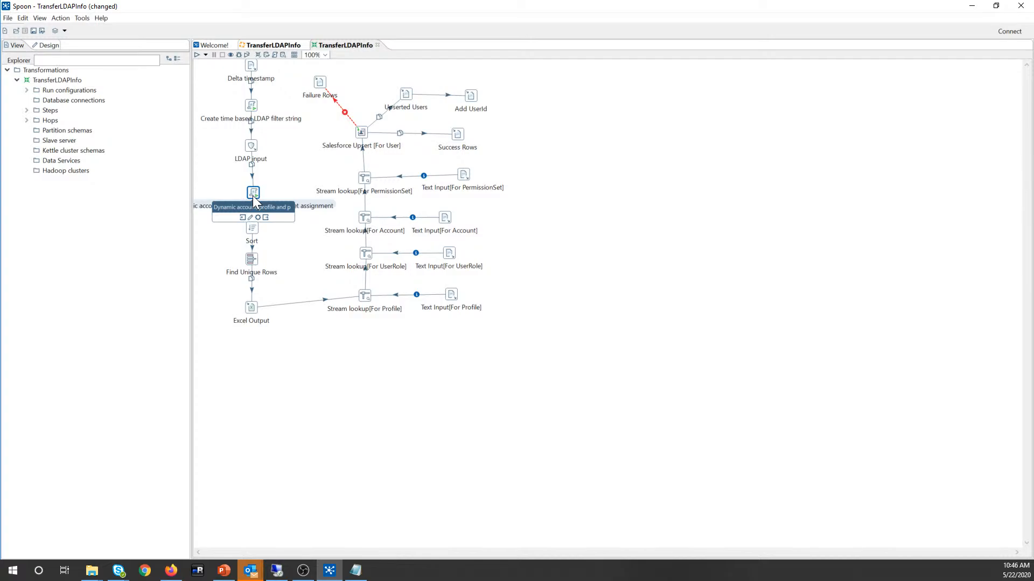
left_click(366, 131)
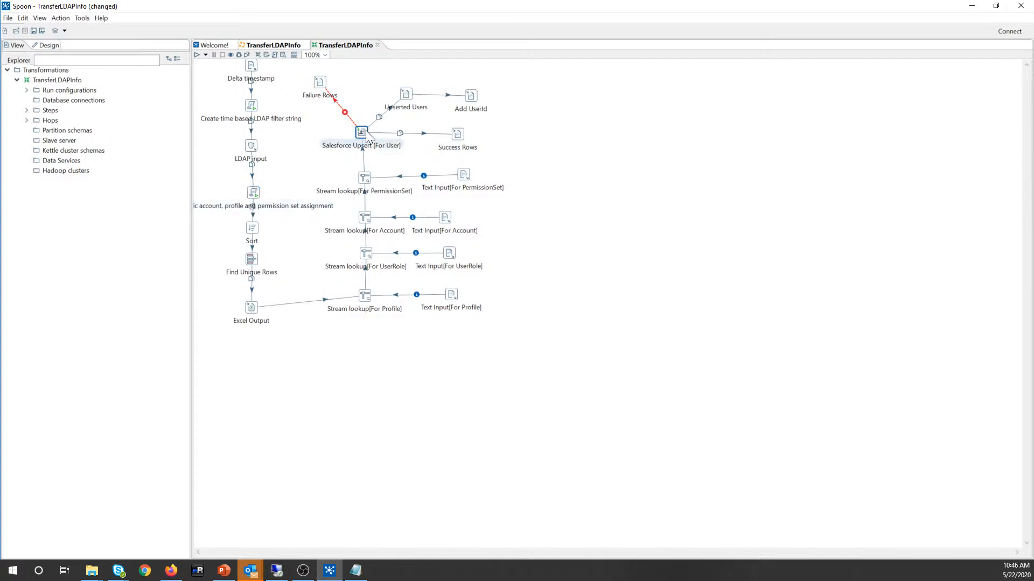
left_click(313, 170)
left_click(362, 132)
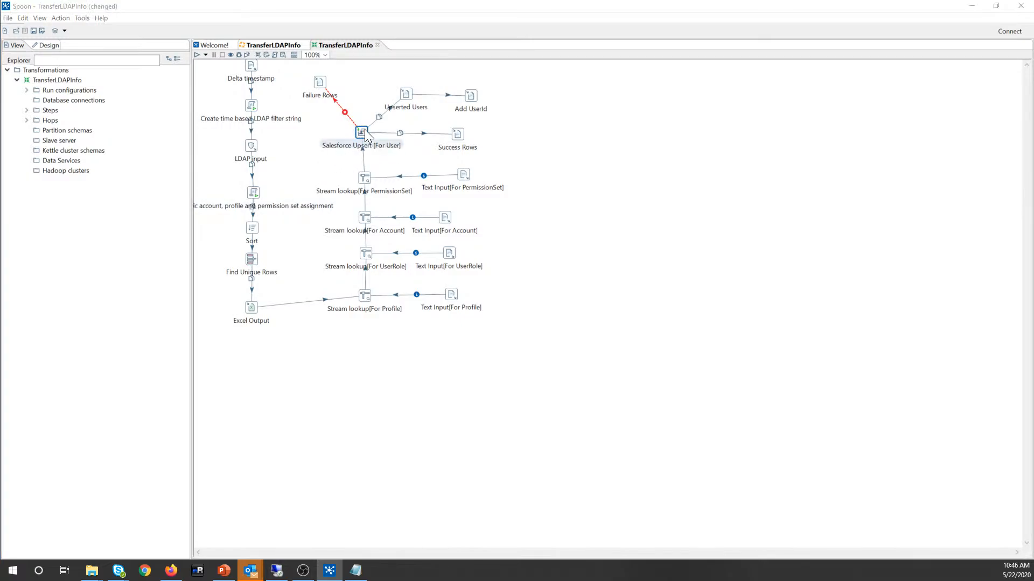
Step: Open the Salesforce Upsert [For User] settings and add an empty field mapping row
double_click(361, 131)
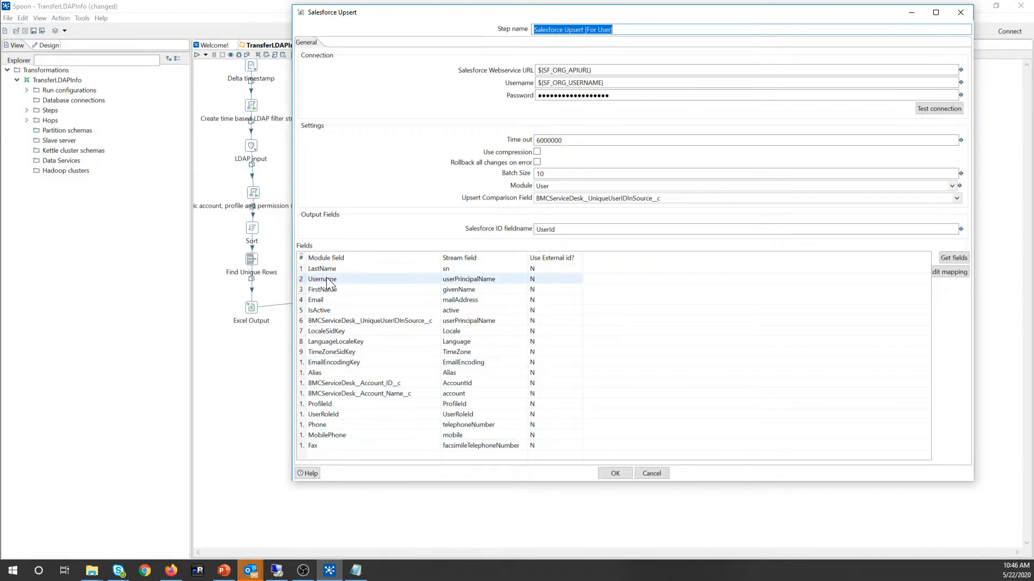
left_click(318, 452)
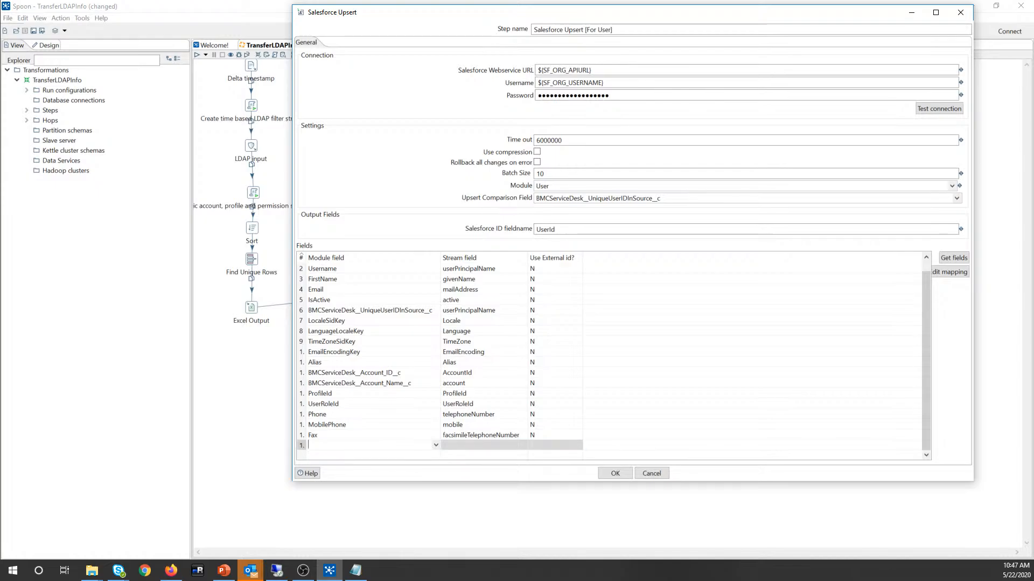
left_click(462, 446)
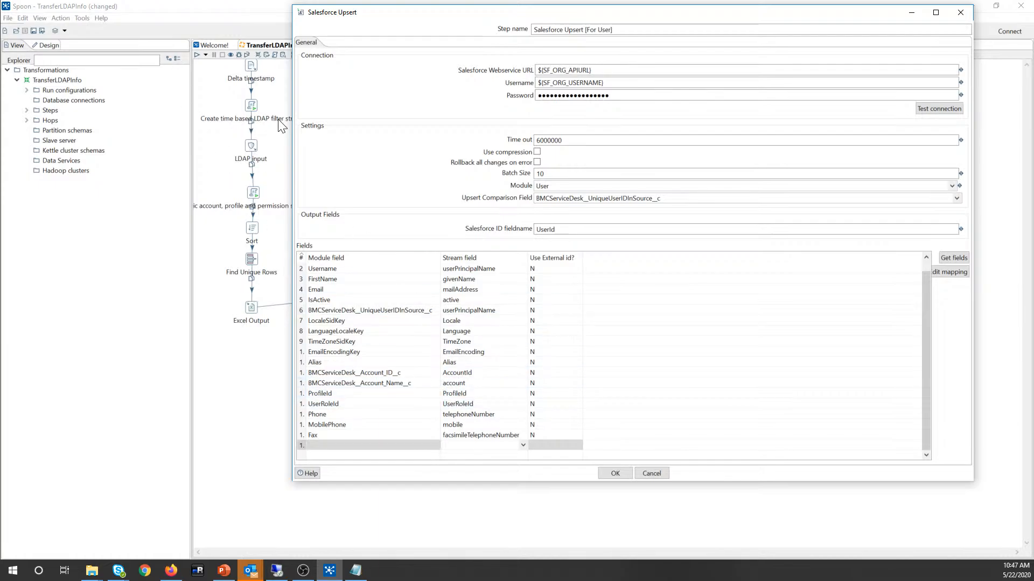
Step: Check that the Email field is mapped from the mailAddress stream field
mouse_move(254, 153)
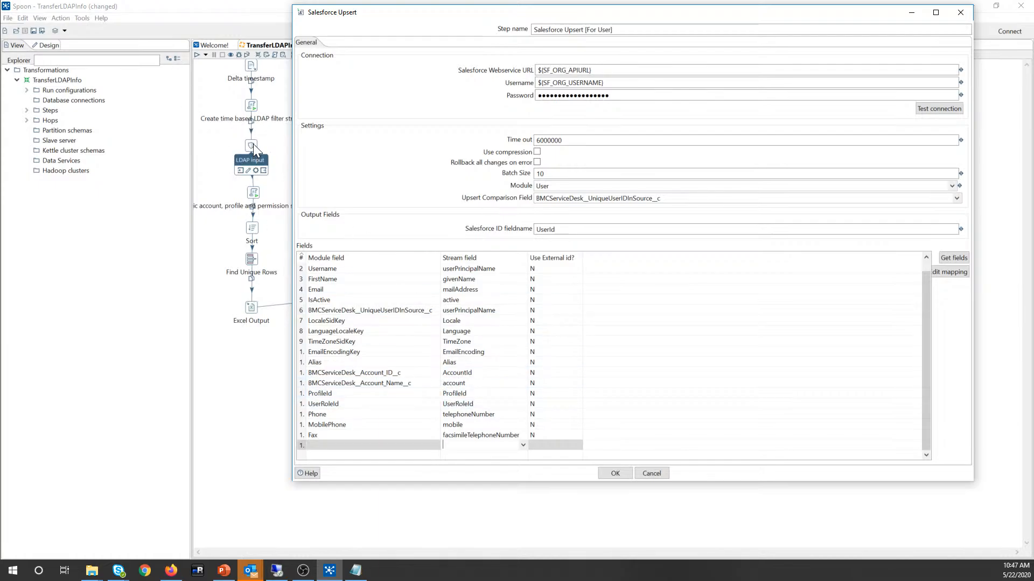
mouse_move(253, 197)
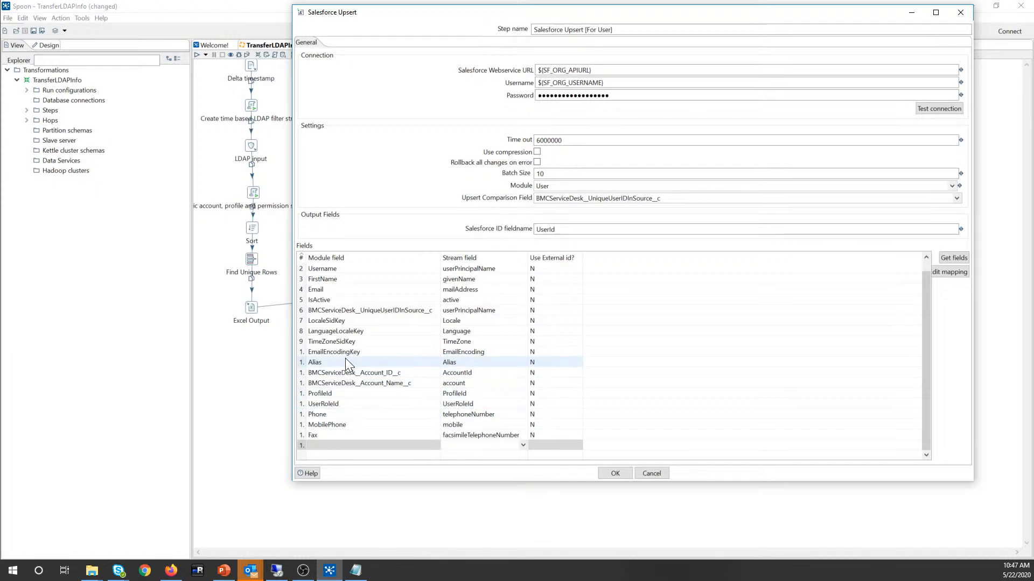
left_click(333, 291)
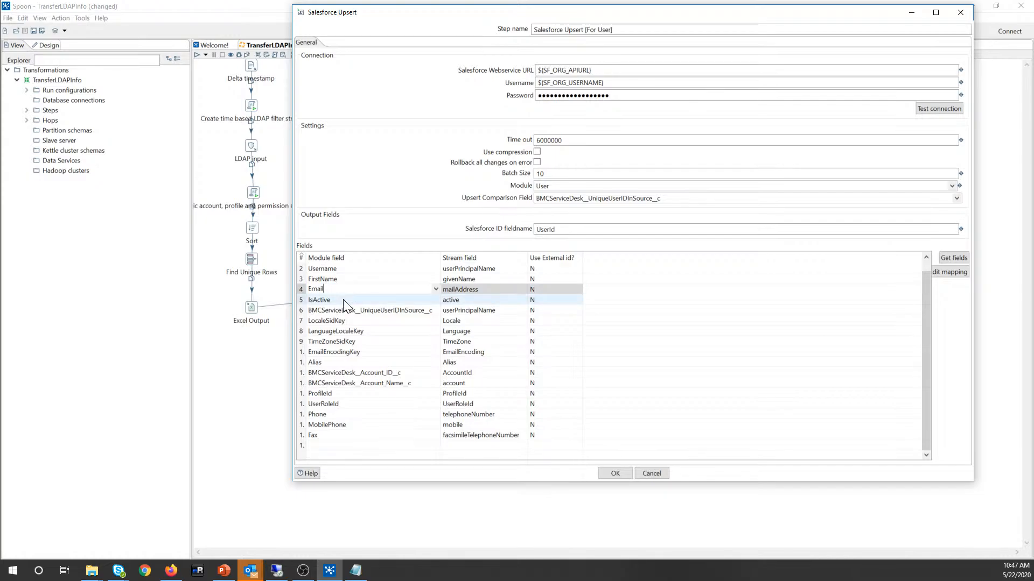
left_click(455, 291)
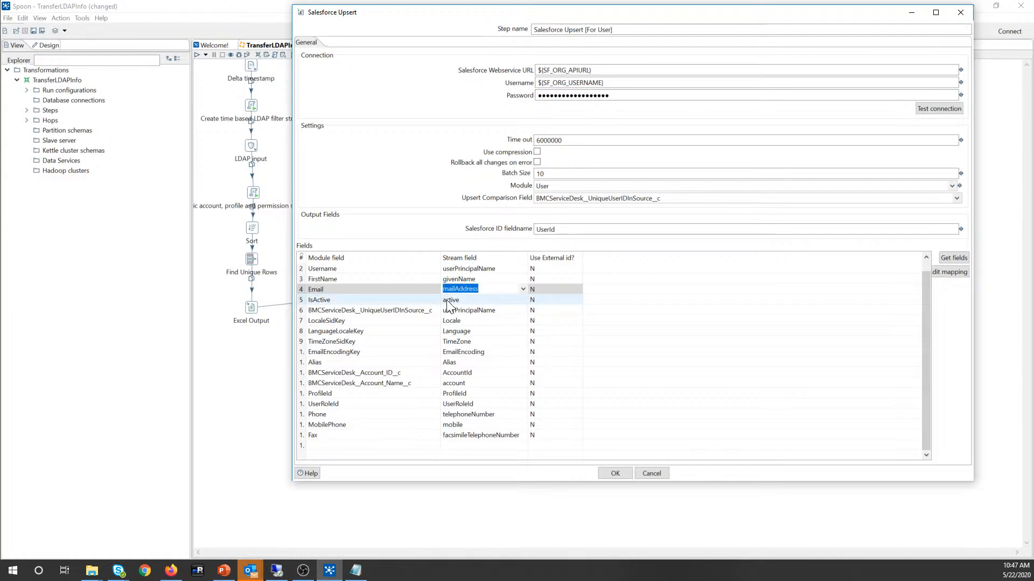
left_click(462, 289)
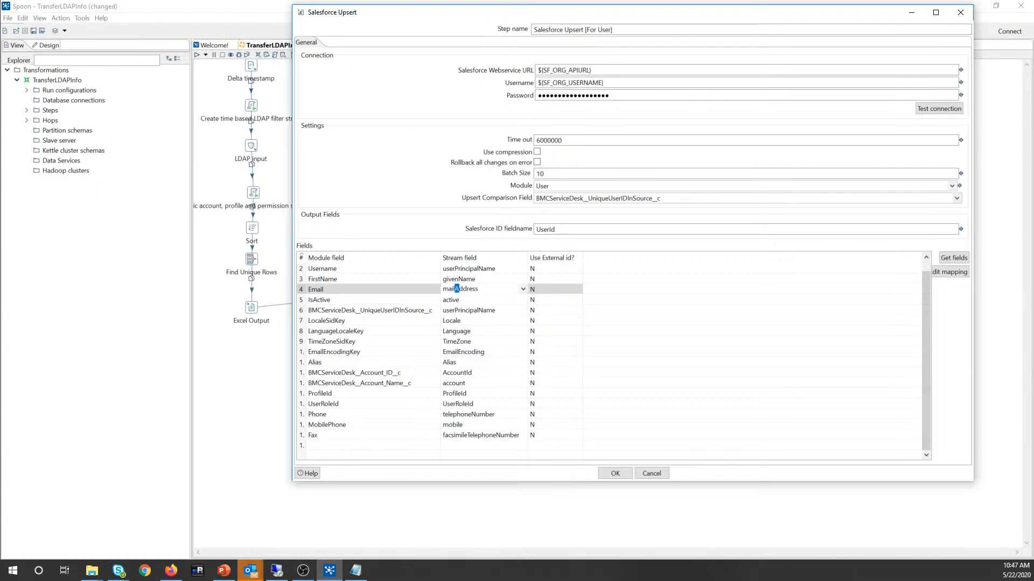
left_click_drag(442, 289, 479, 289)
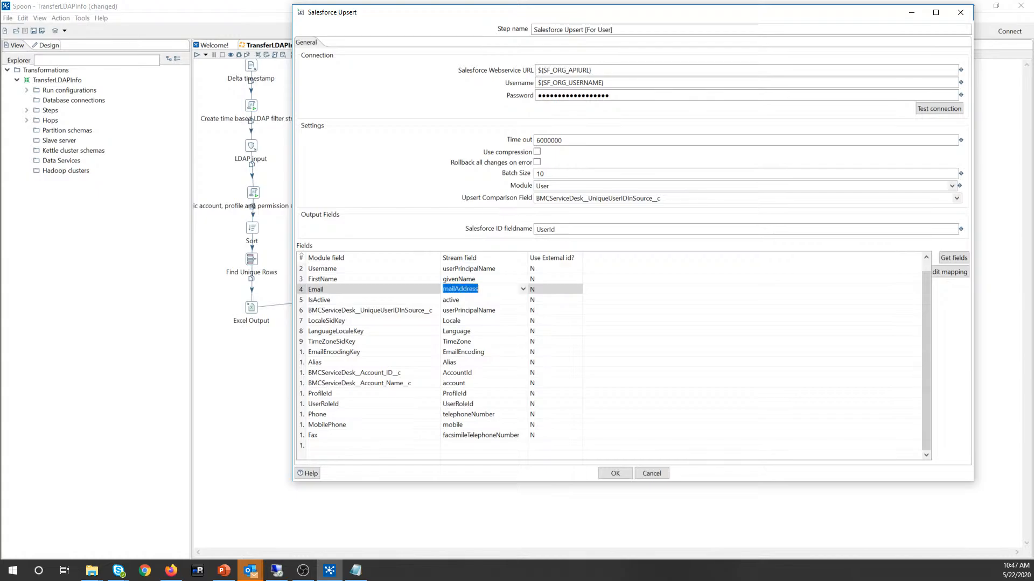
left_click(492, 300)
key("Up")
Step: Confirm the Salesforce Upsert settings and recheck the Remedyforce Administrator condition in the script step
left_click(614, 474)
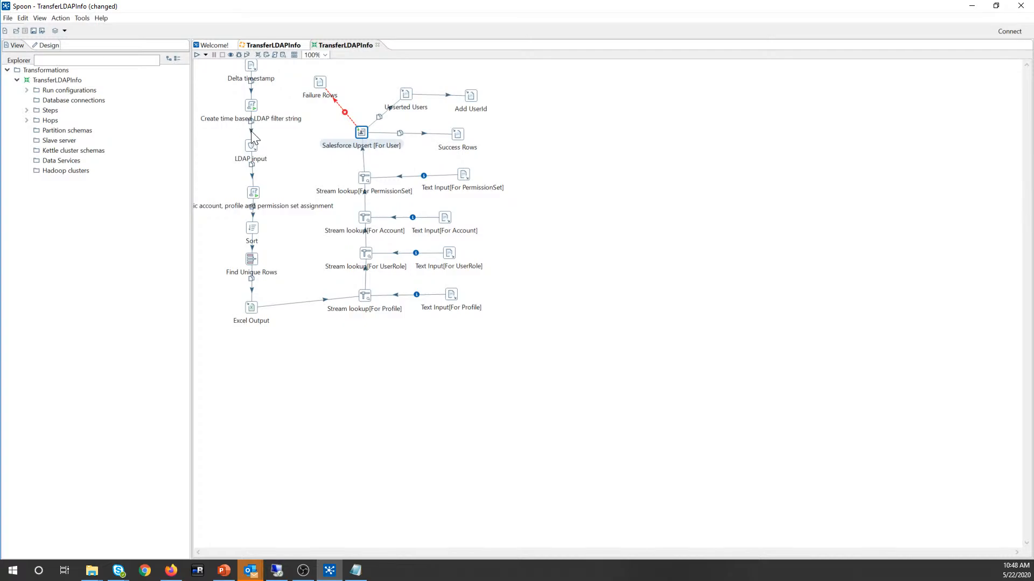
mouse_move(254, 106)
left_click(252, 147)
mouse_move(252, 151)
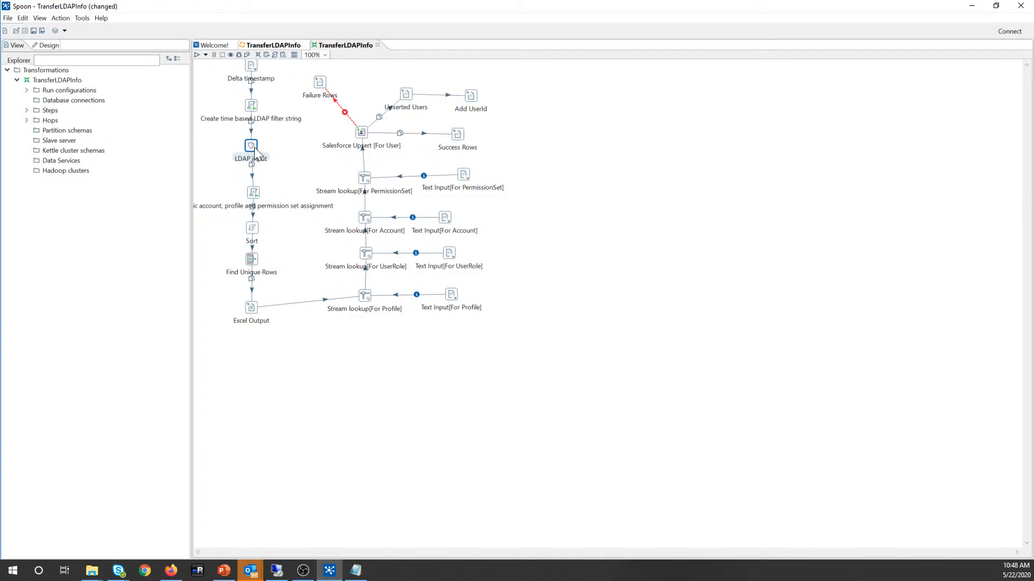
left_click(285, 179)
left_click(255, 192)
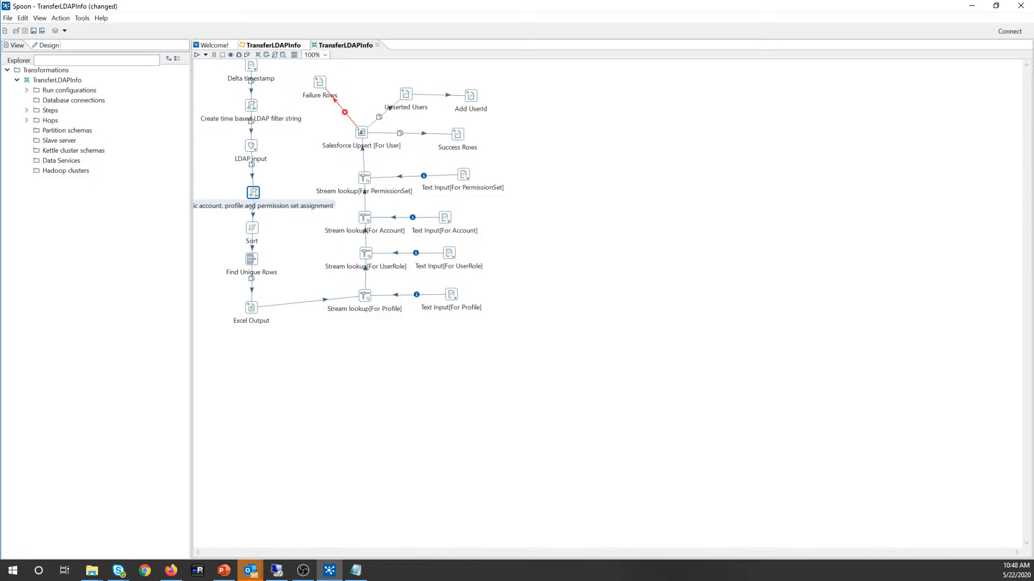
double_click(253, 193)
left_click_drag(341, 184, 429, 183)
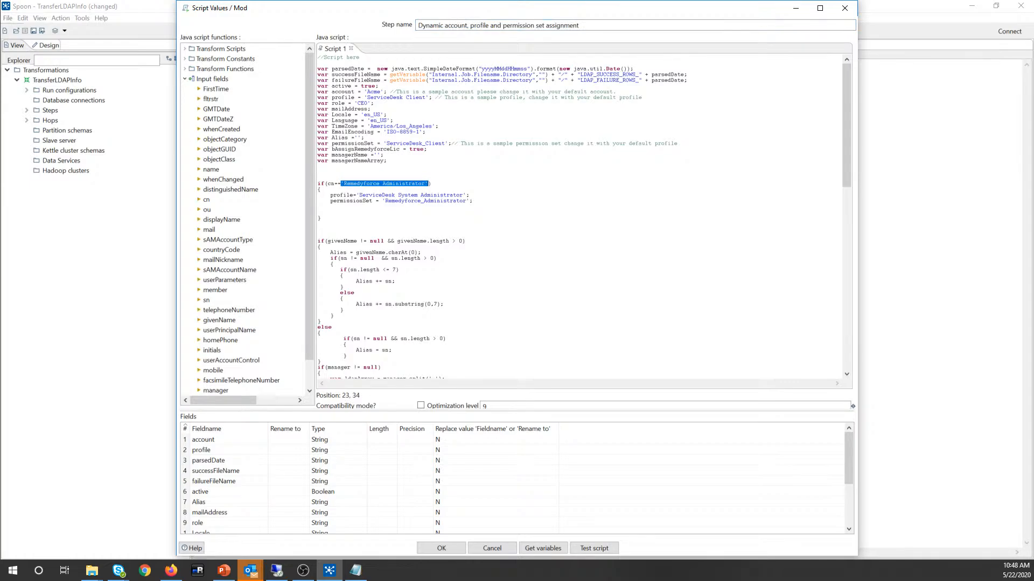
left_click(441, 548)
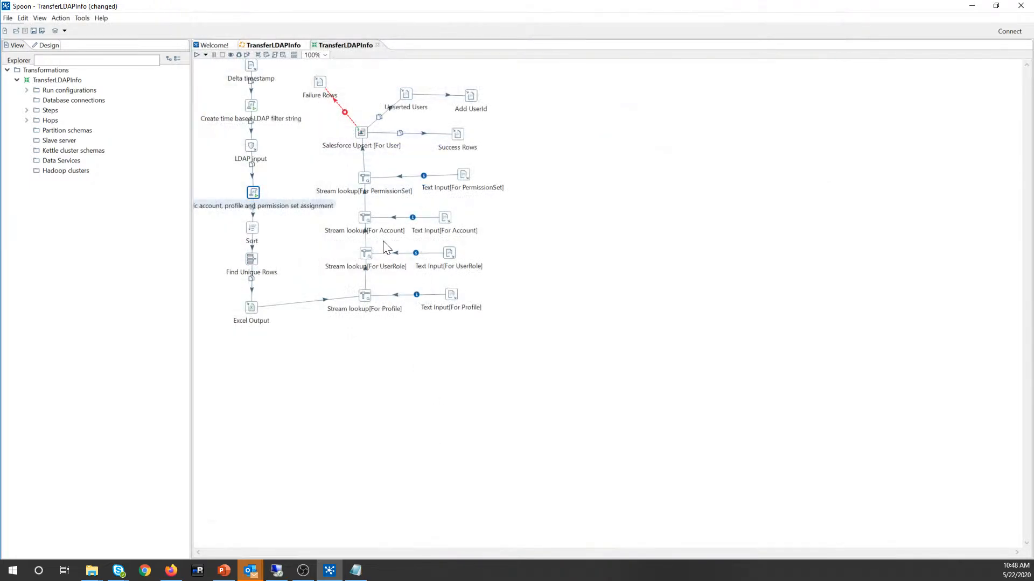
Step: Save the transformation and the TransferLDAPInfo job, then close the transformation tab
left_click(365, 131)
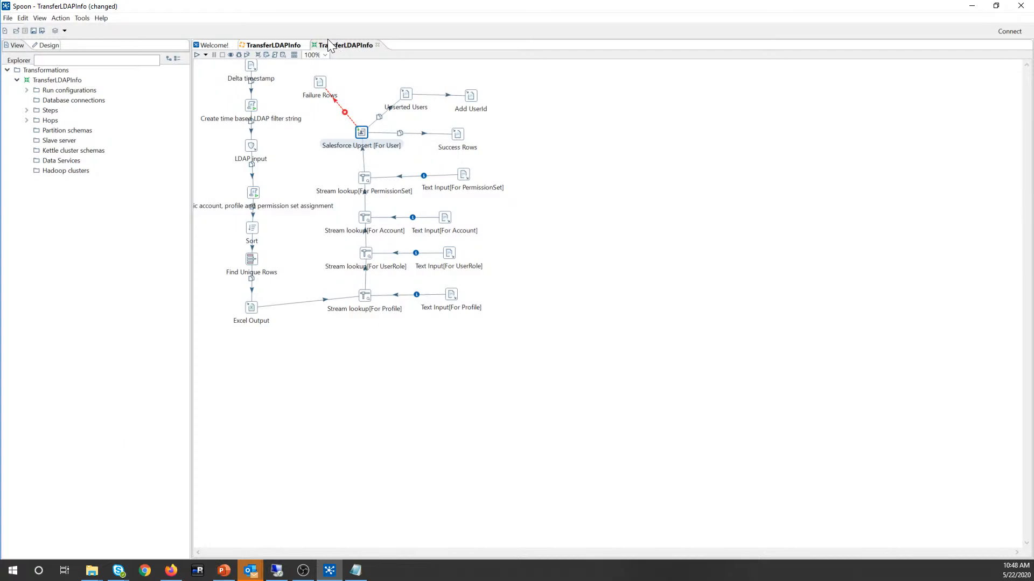
left_click(35, 29)
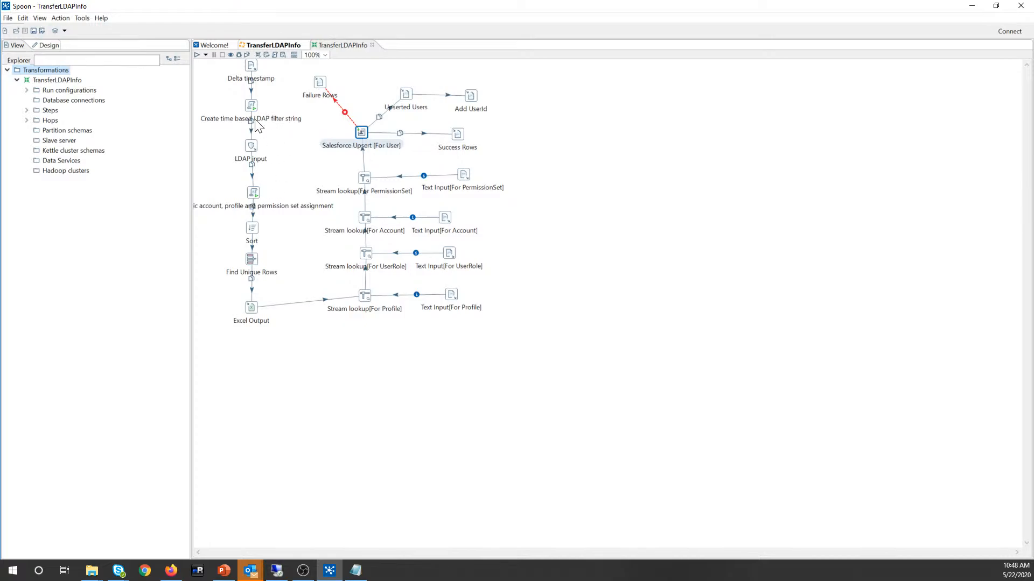
left_click(250, 46)
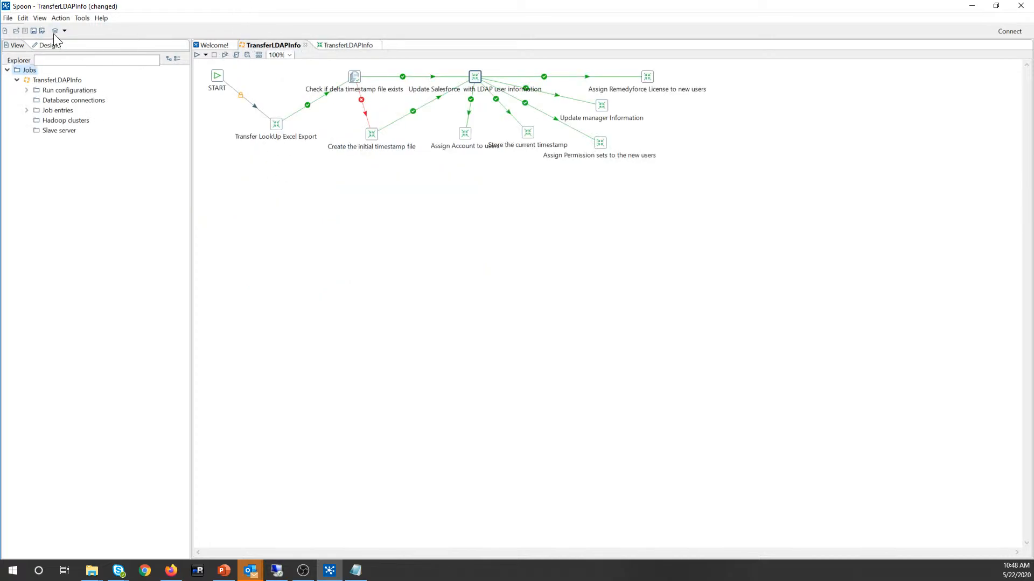
left_click(35, 31)
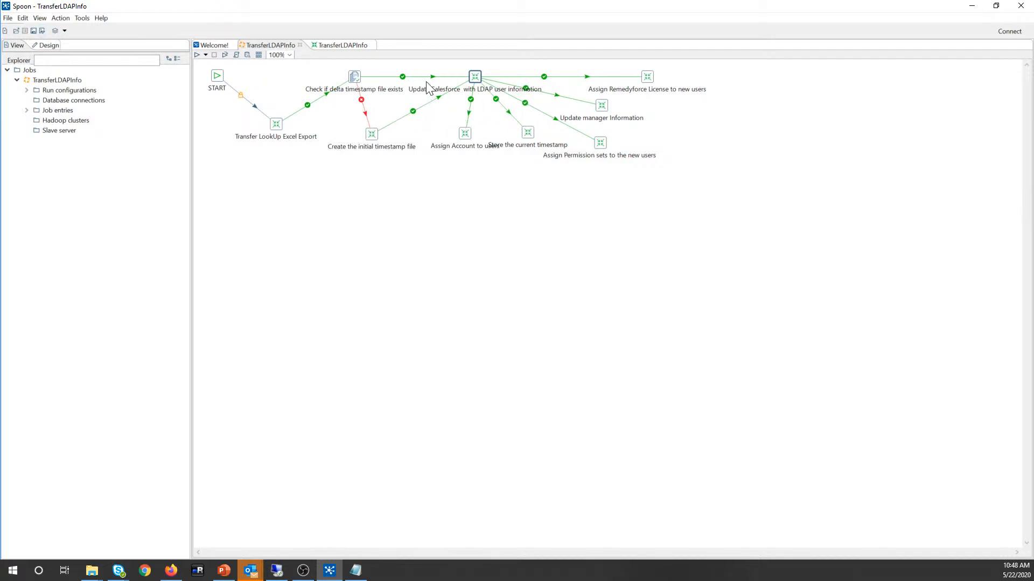
left_click(329, 46)
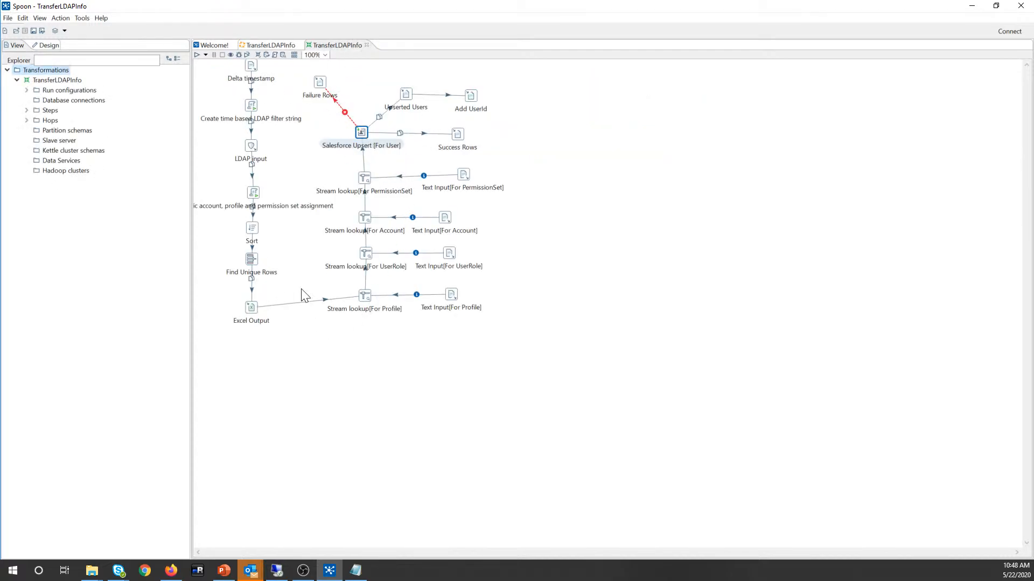
left_click(260, 46)
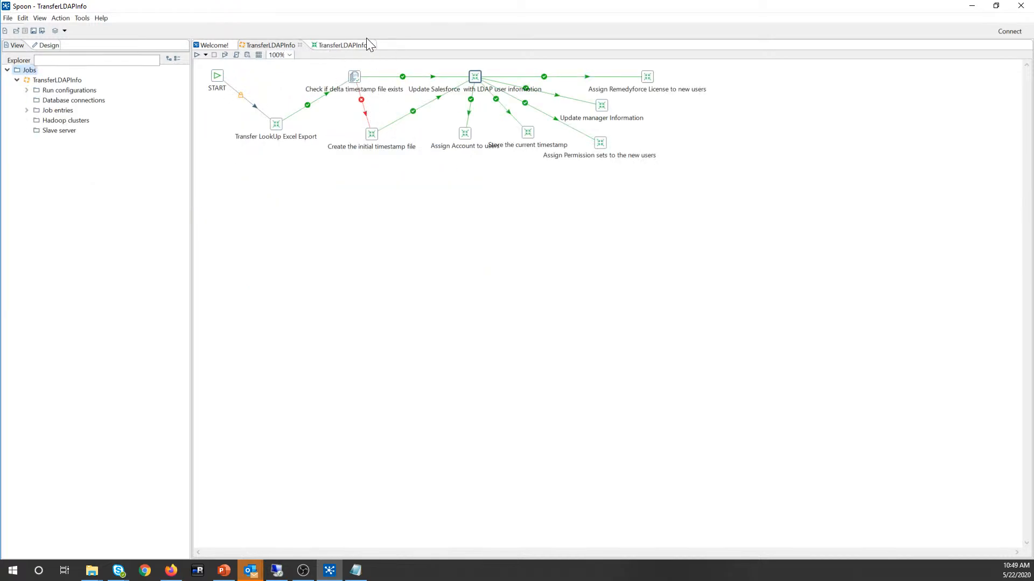
left_click(354, 46)
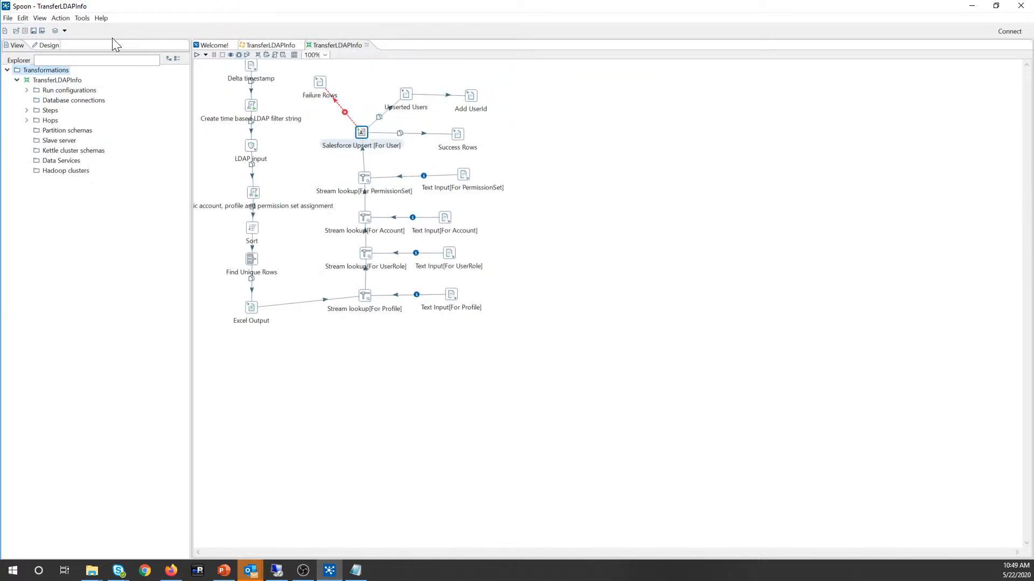
left_click(367, 45)
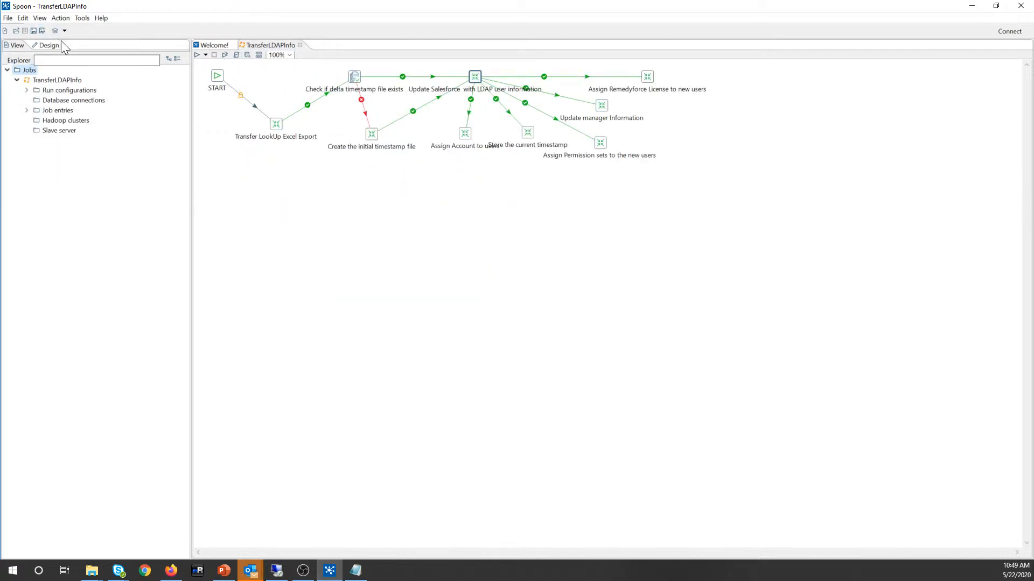
Step: Run the TransferLDAPInfo job with Debug logging and scroll the log to the unbalanced-parenthesis LDAP error
left_click(198, 56)
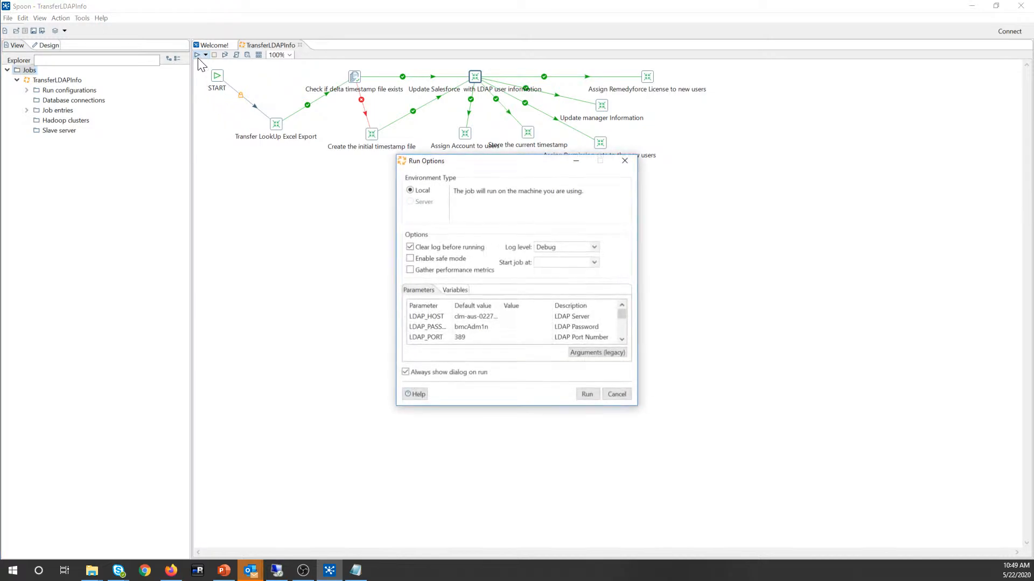
left_click(565, 247)
left_click(551, 305)
left_click(586, 395)
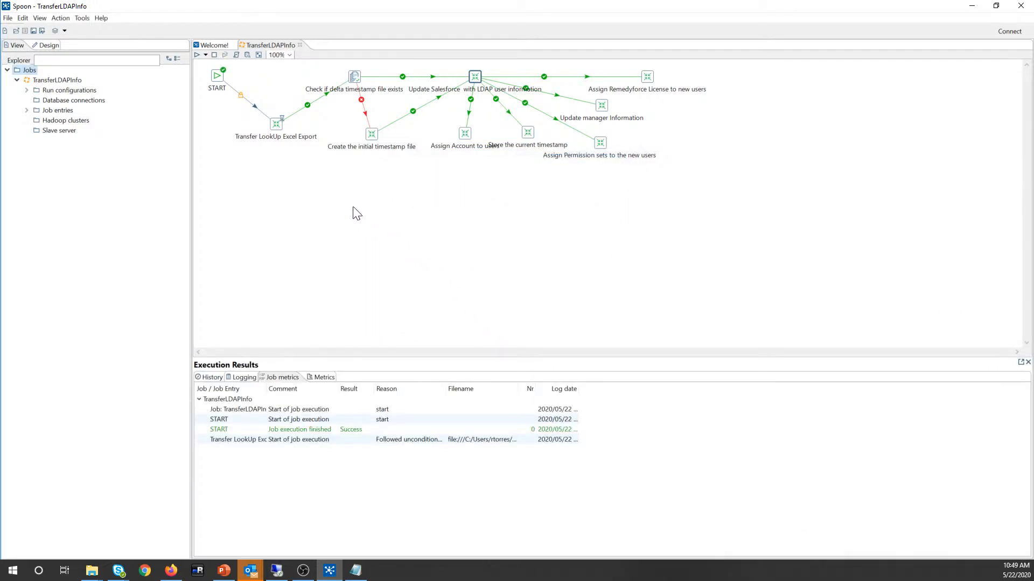
left_click(246, 379)
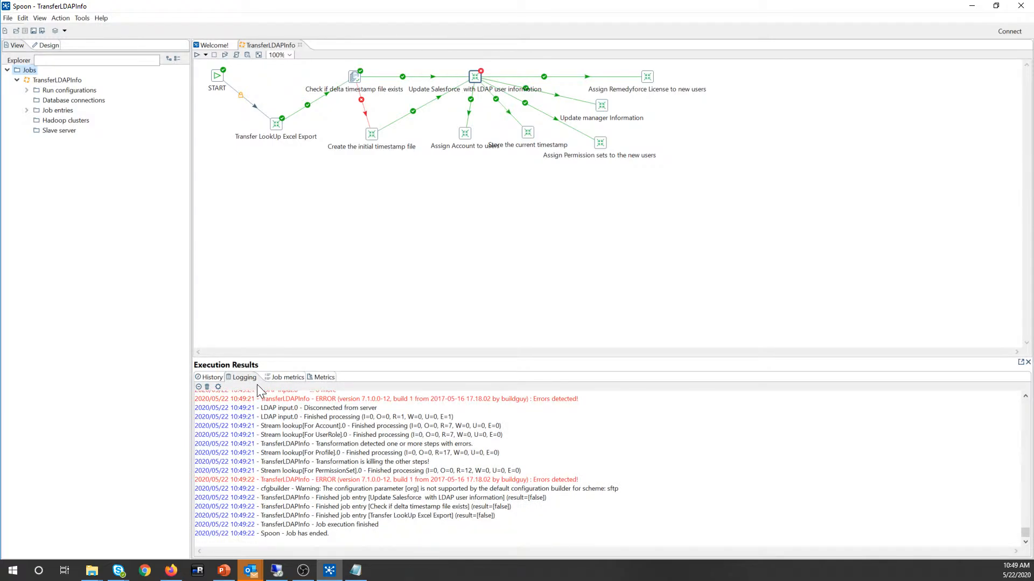
scroll(407, 468, "up", 3)
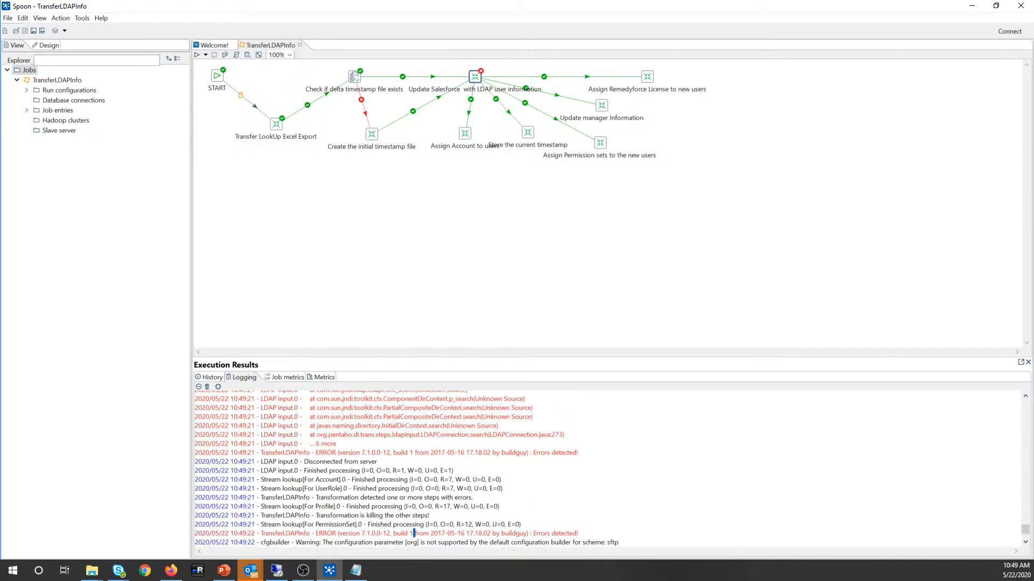
scroll(609, 468, "up", 5)
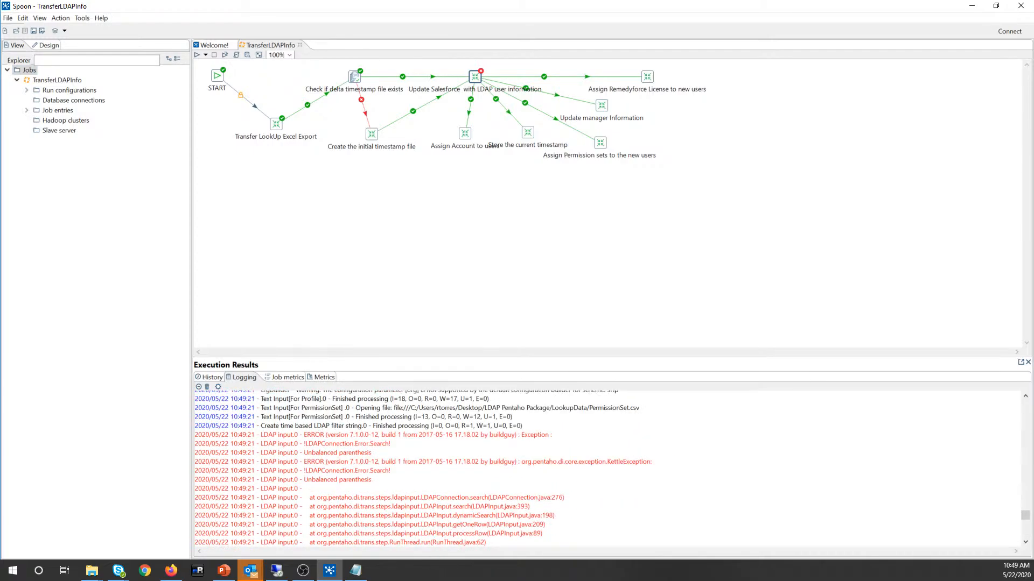
Step: Open the transformation referenced by the Update Salesforce job entry
right_click(479, 77)
mouse_move(587, 114)
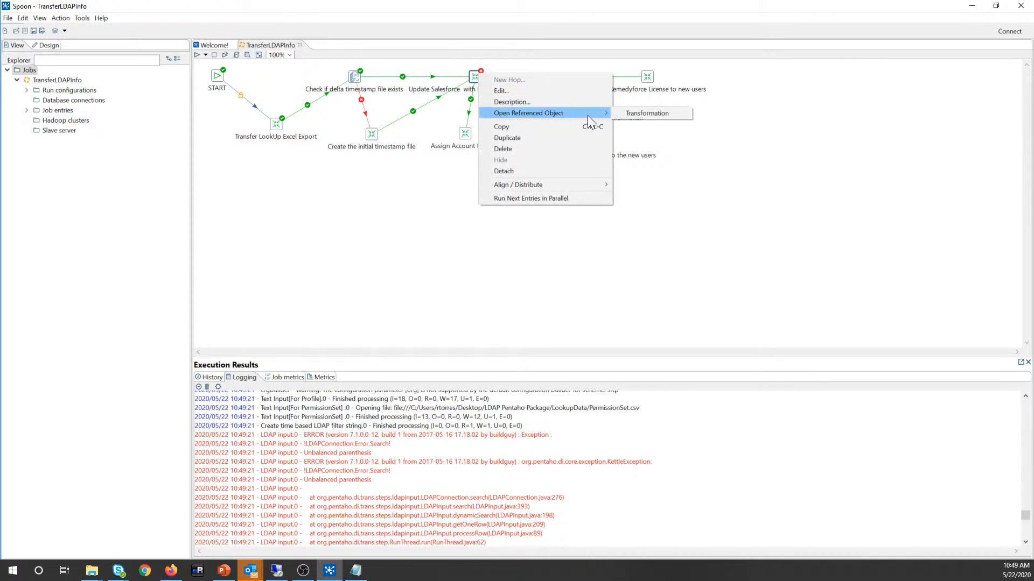
left_click(646, 113)
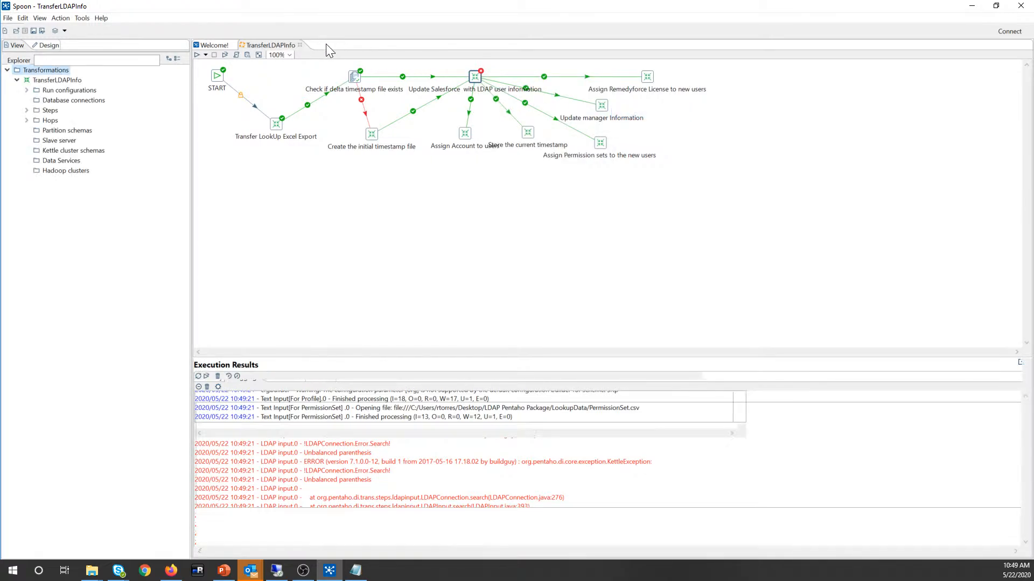
Step: Inspect the LDAP Input step's Search settings and filter string, then confirm
left_click(250, 150)
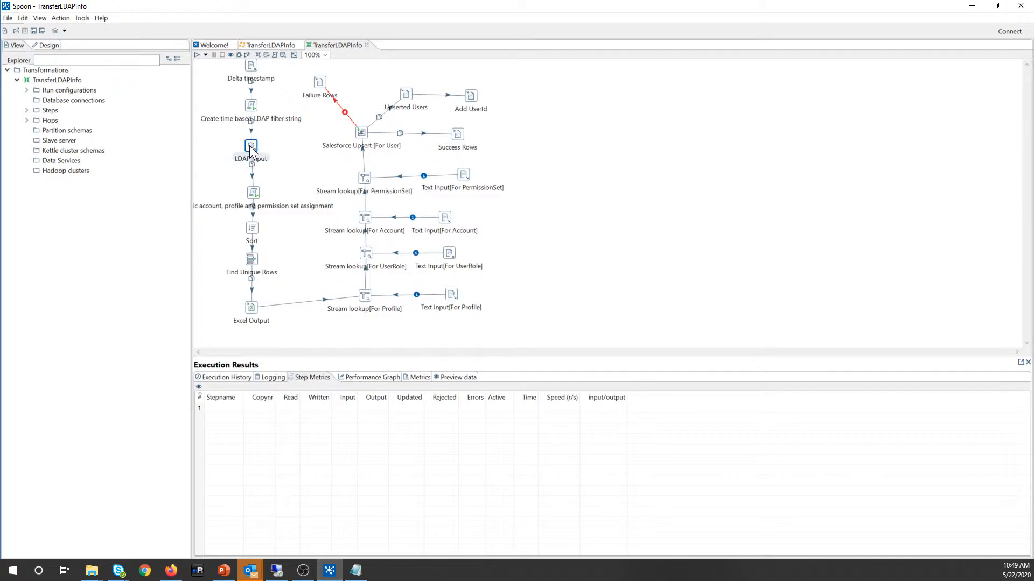
double_click(250, 151)
left_click(420, 116)
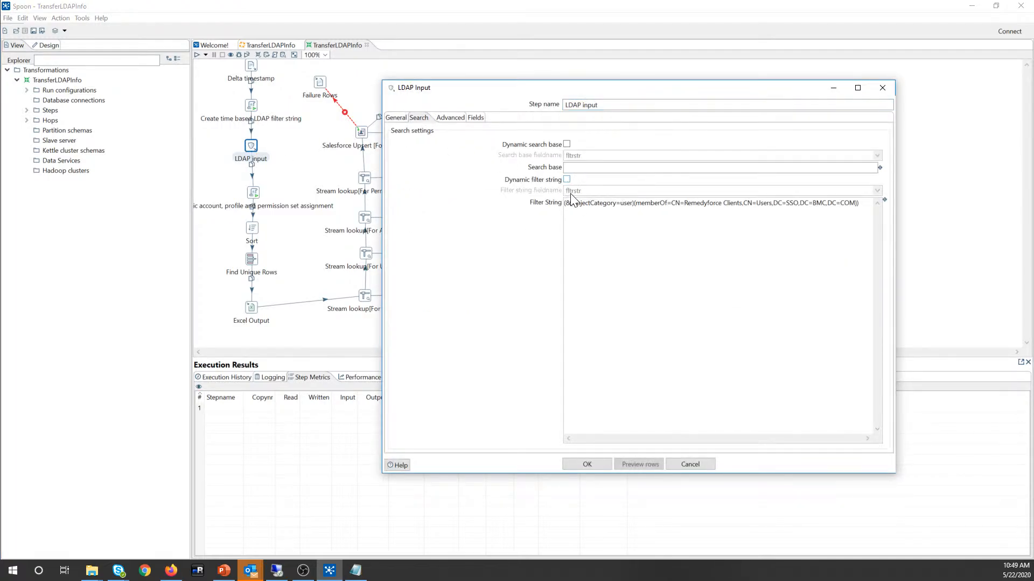
left_click(588, 463)
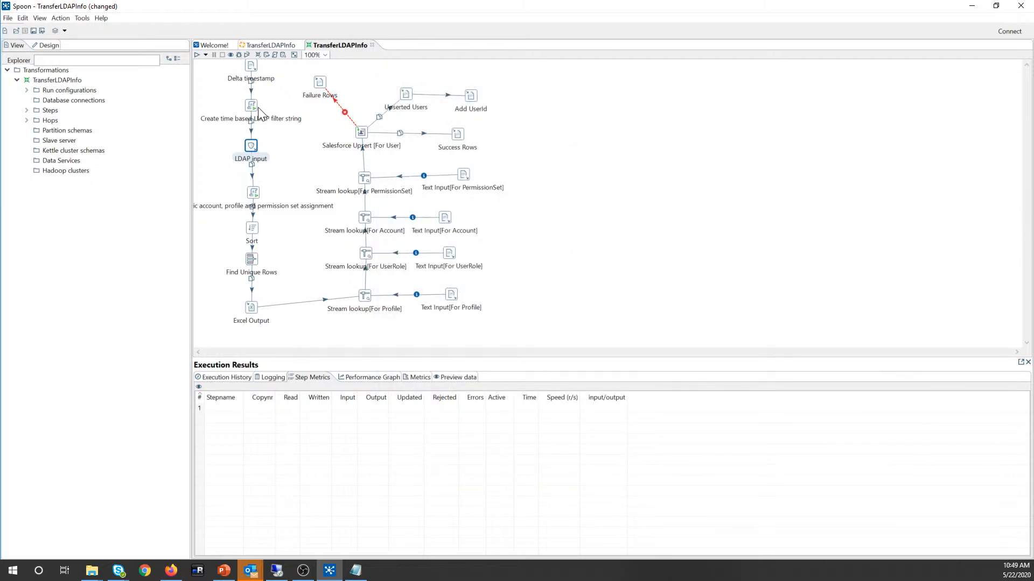
Step: Review the filter string lines in the Create time based LDAP filter string script step
left_click(253, 107)
double_click(252, 107)
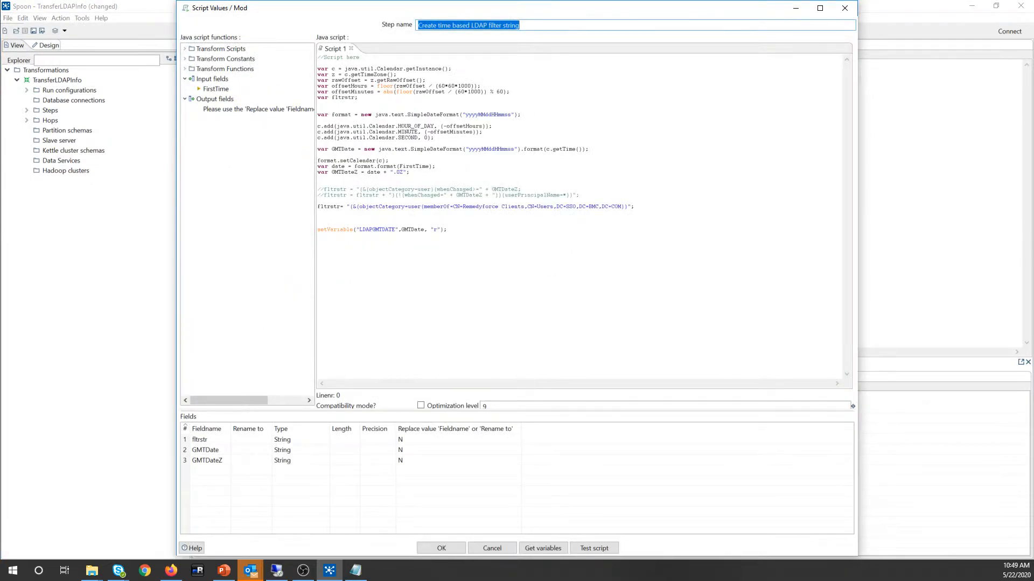
left_click(522, 189)
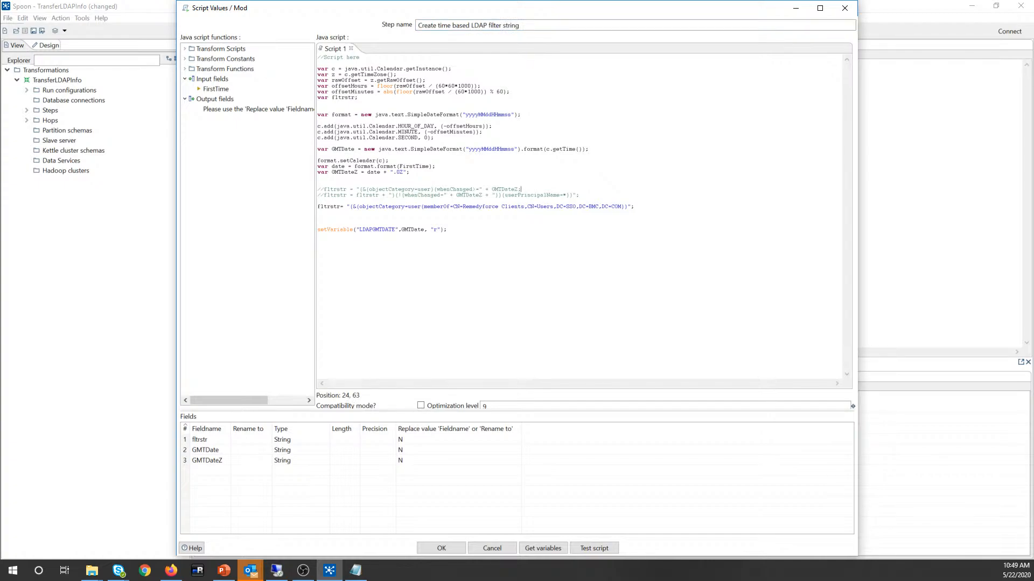
left_click(429, 544)
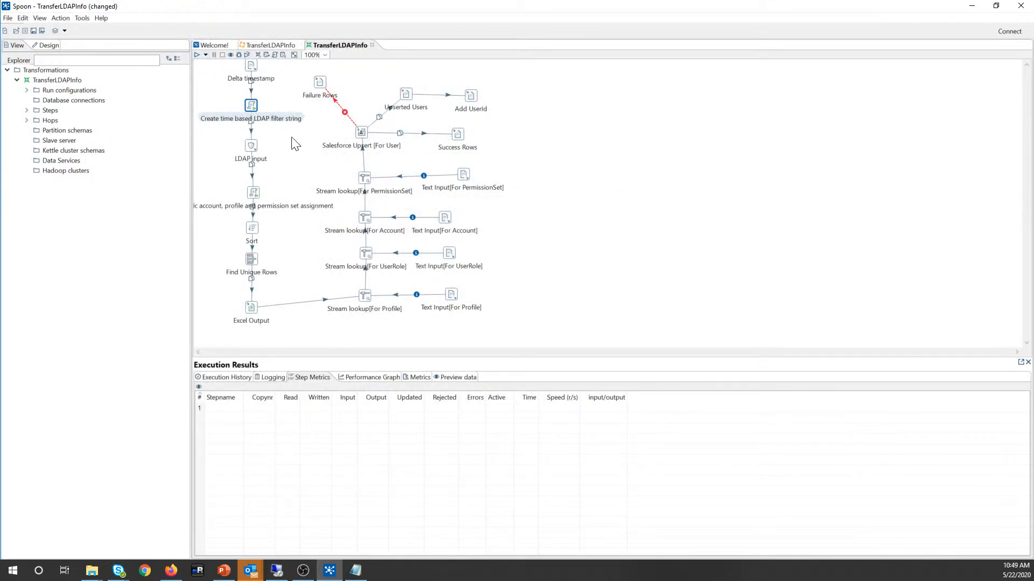
Step: Recheck the LDAP Input settings and bring up the transformation's Run Options
double_click(254, 142)
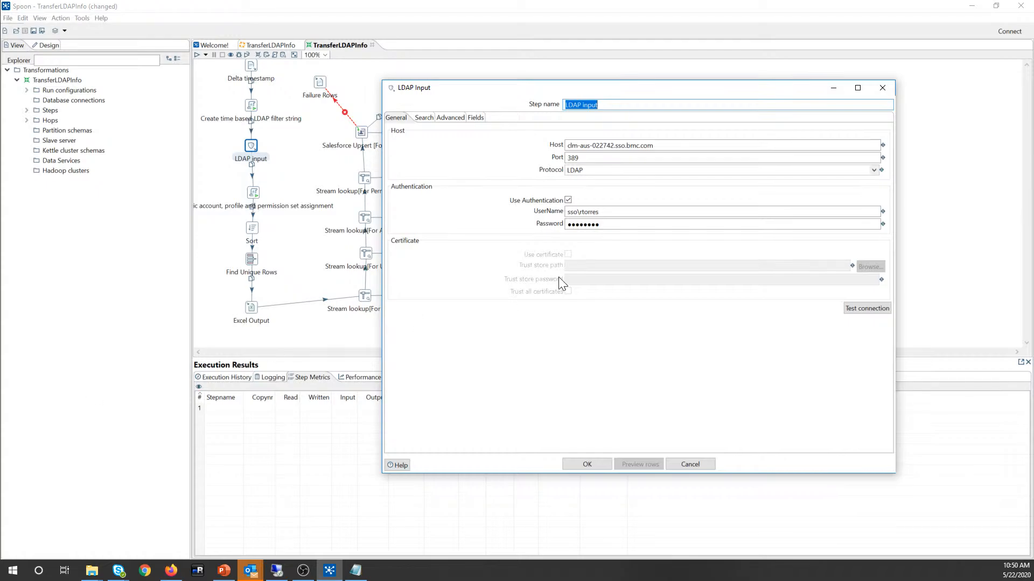
left_click(587, 464)
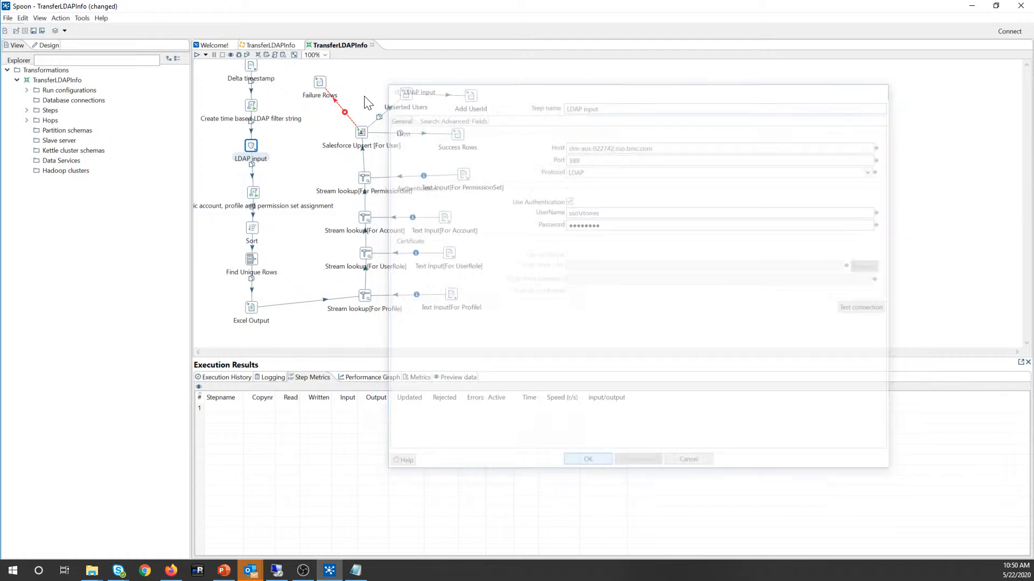
left_click(198, 55)
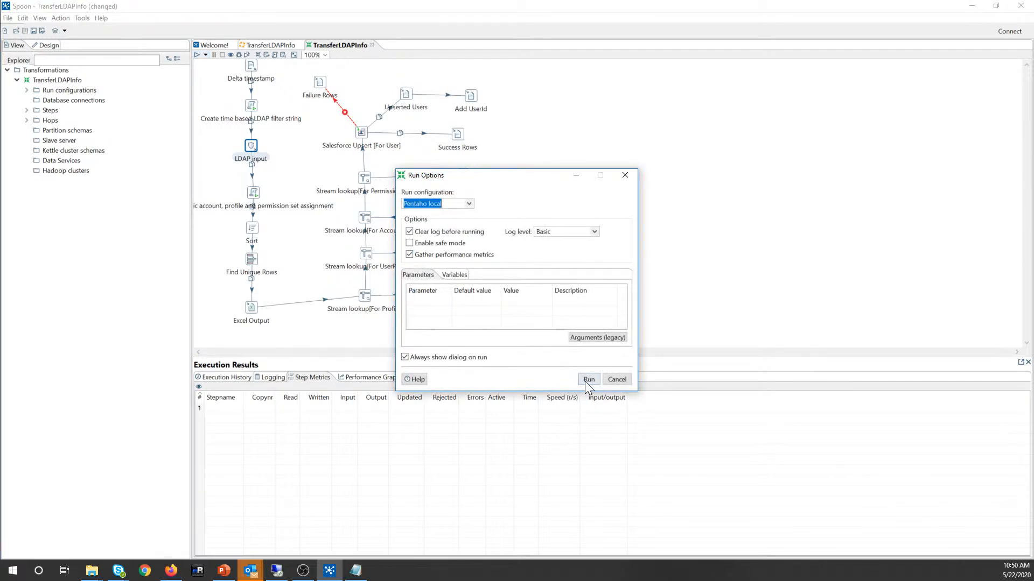
Step: Cancel the transformation run and run the TransferLDAPInfo job locally with Debug logging
left_click(614, 380)
left_click(268, 48)
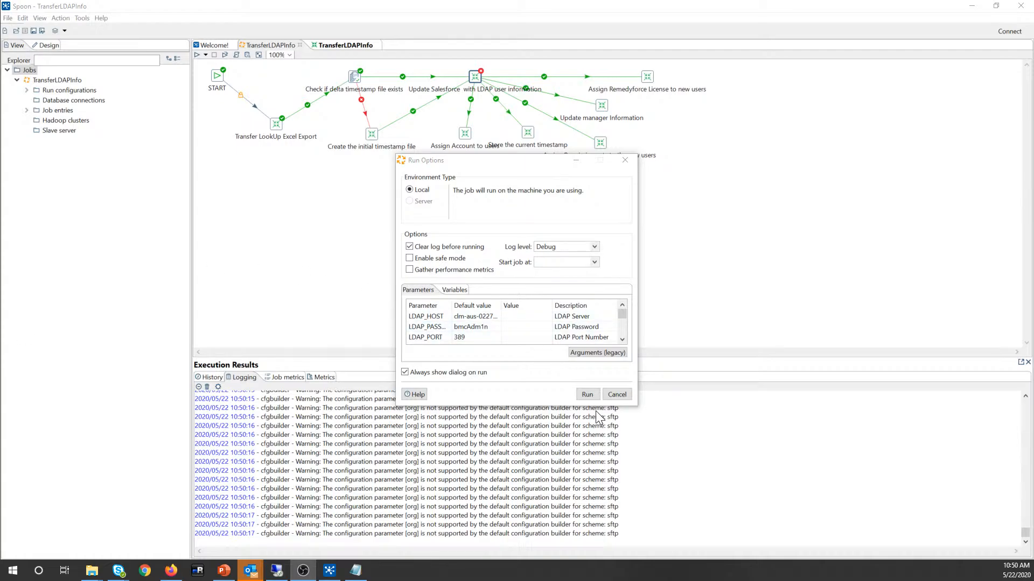
left_click(586, 396)
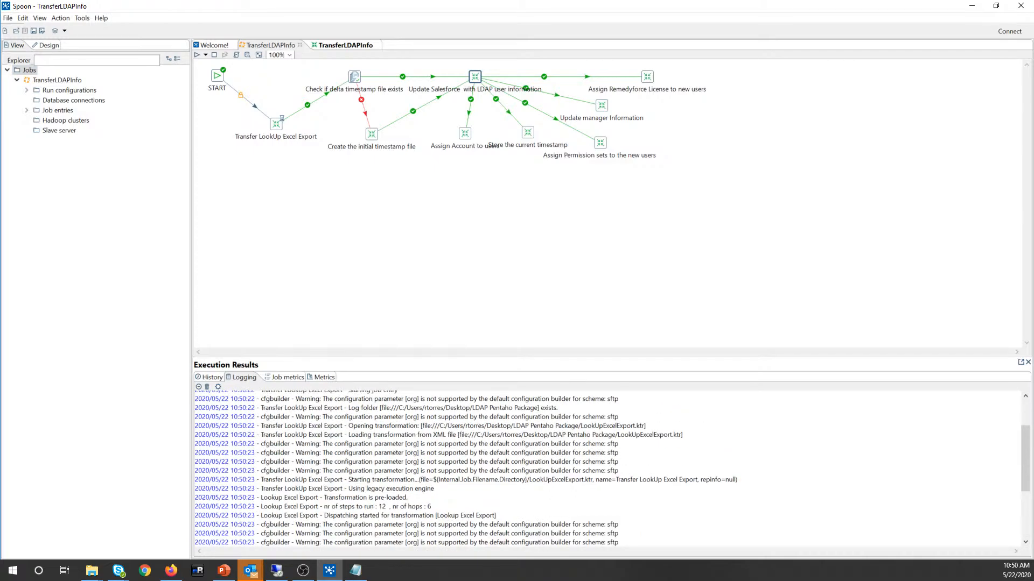
scroll(607, 468, "up", 6)
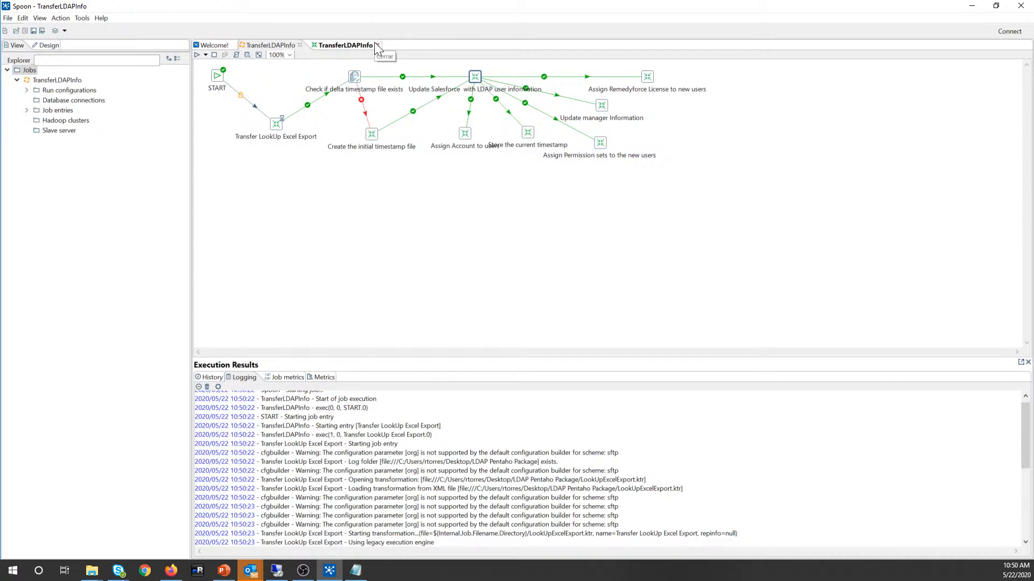
Step: Keep the job open unsaved and return to the transformation, nudging the filter string step up
left_click(376, 45)
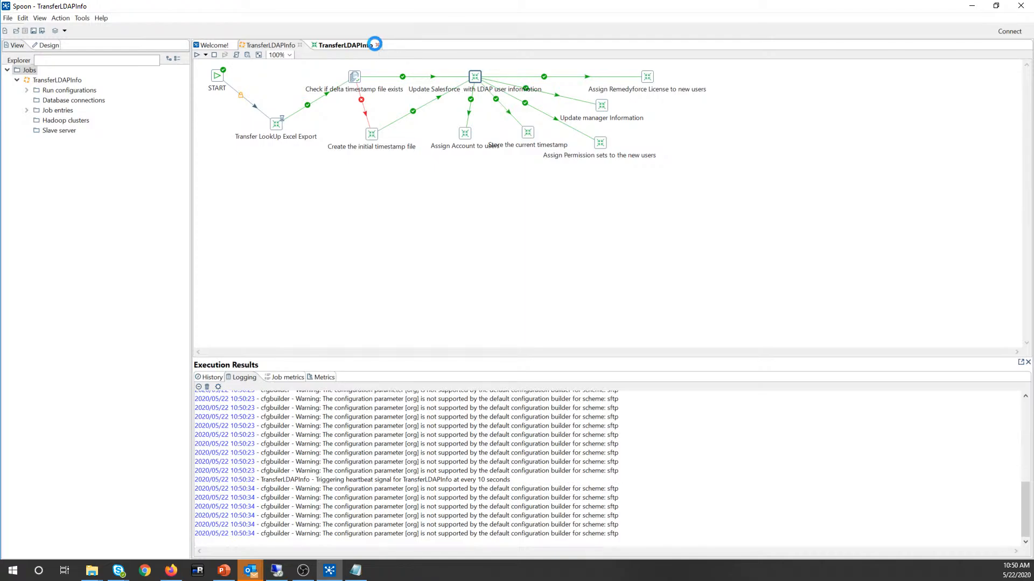
left_click(576, 322)
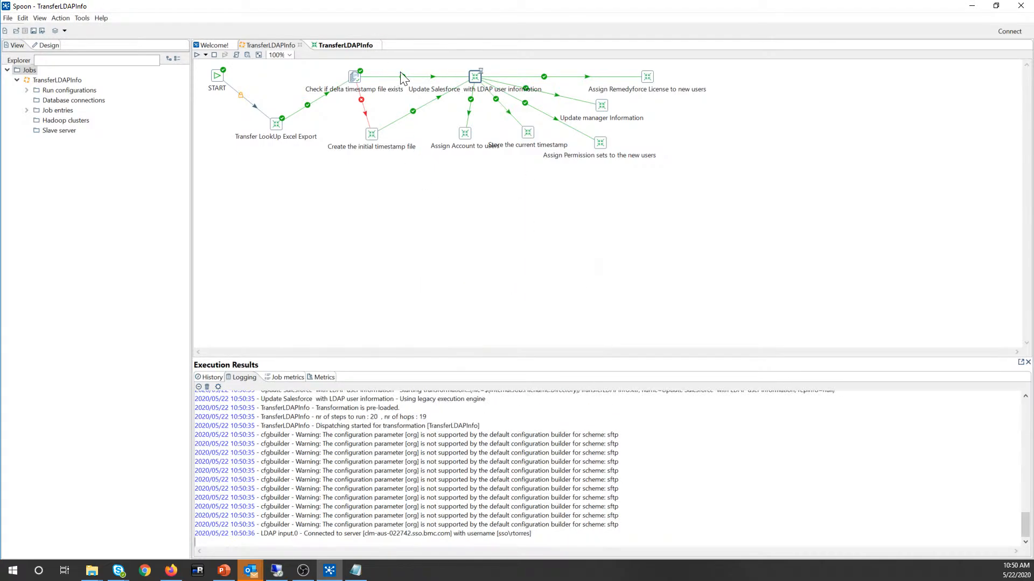
left_click(333, 45)
left_click_drag(250, 109, 250, 104)
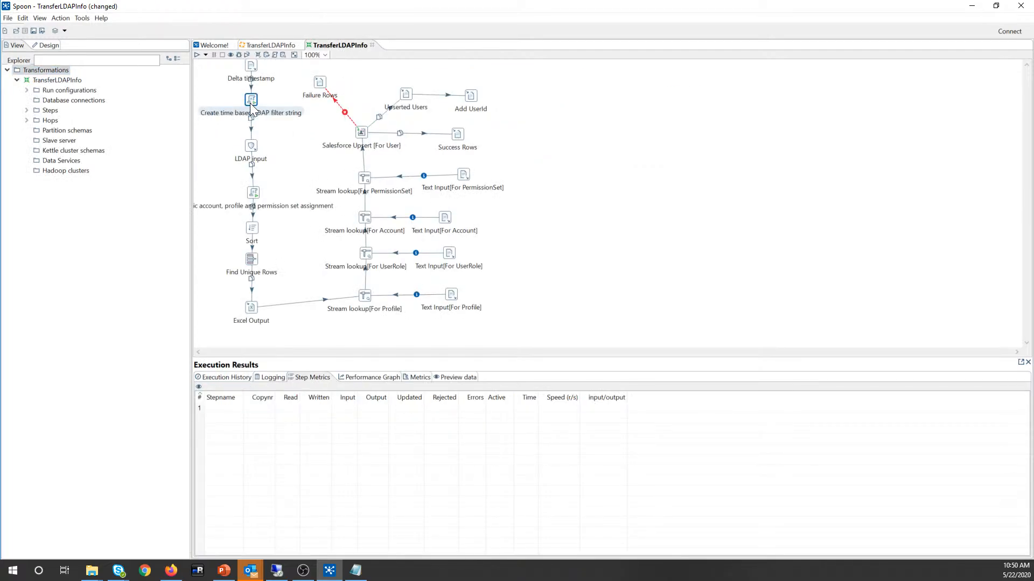
Step: Review the static LDAP filter string in the script step's code
double_click(250, 102)
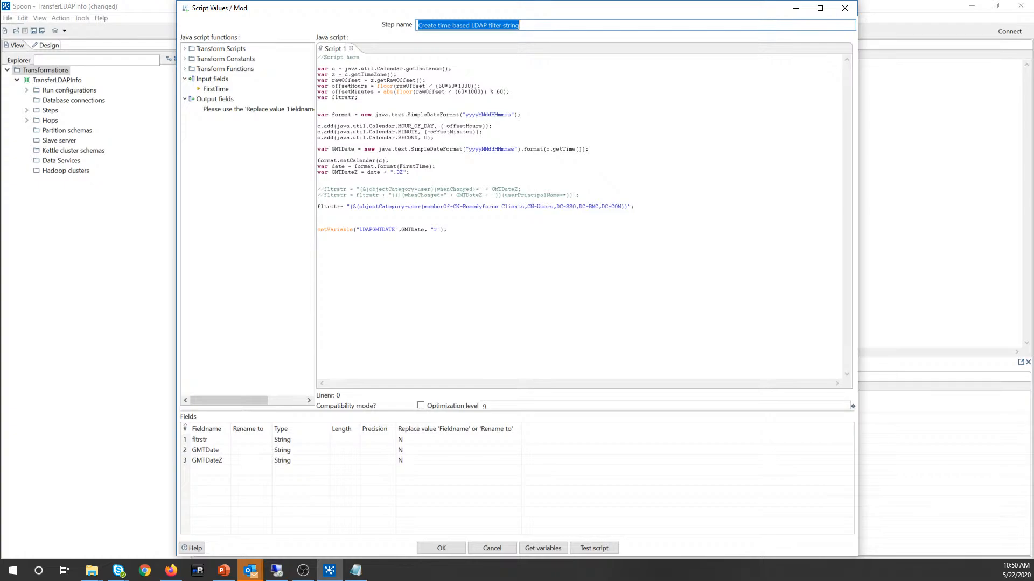
left_click_drag(350, 206, 622, 207)
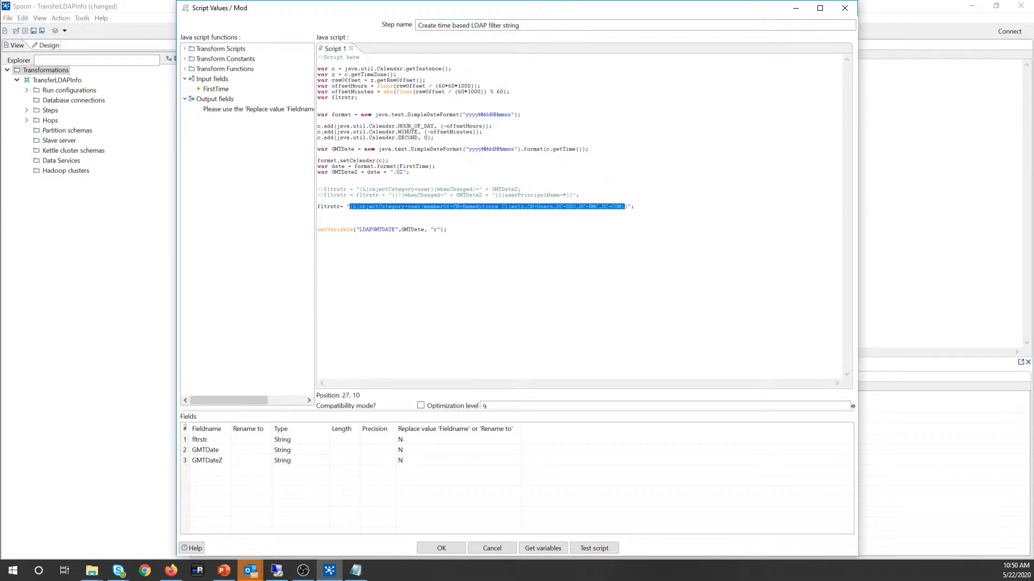
left_click(440, 549)
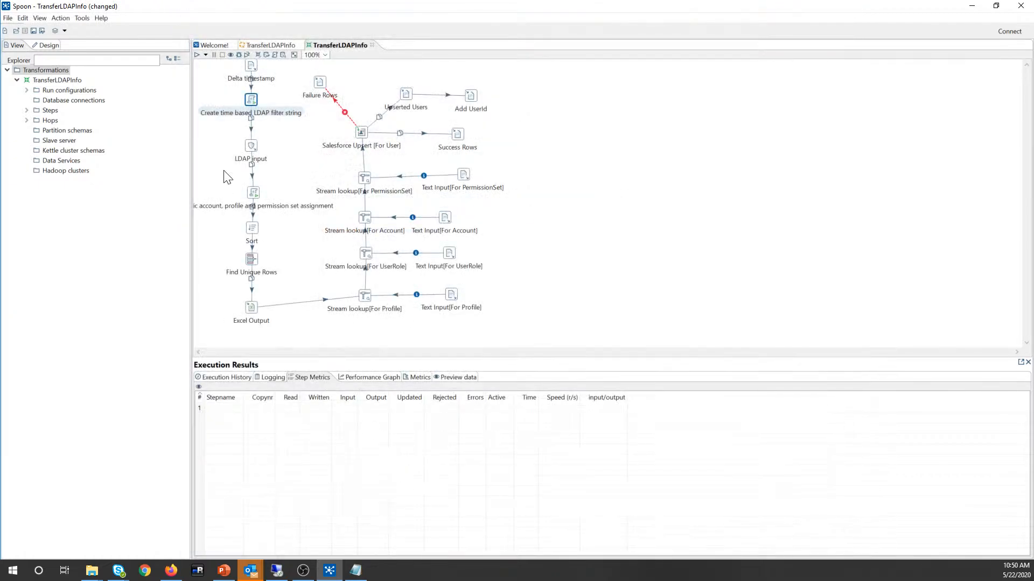
Step: Preview the LDAP Input rows using the static memberOf filter instead of fltrstr
double_click(251, 147)
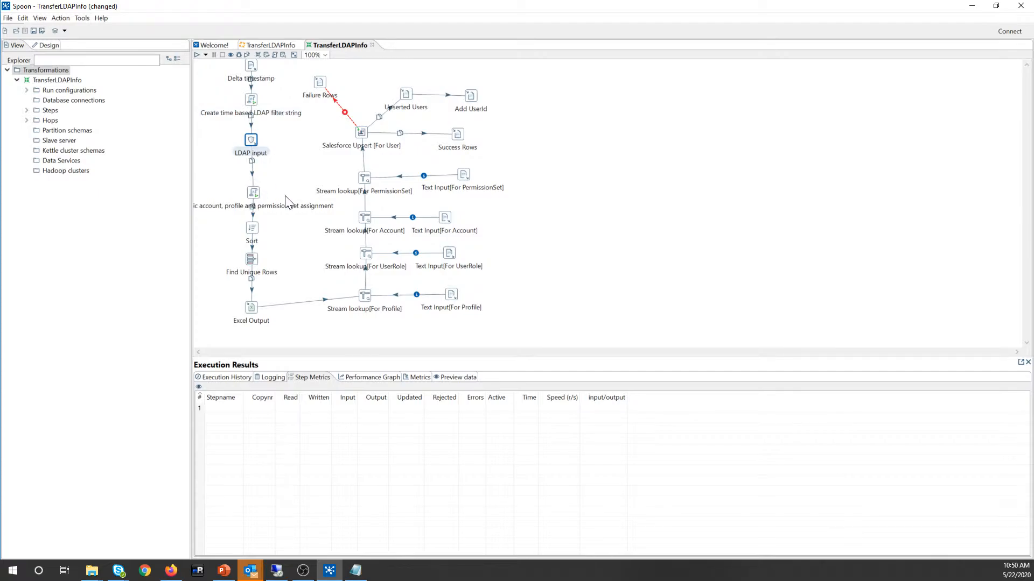
double_click(250, 142)
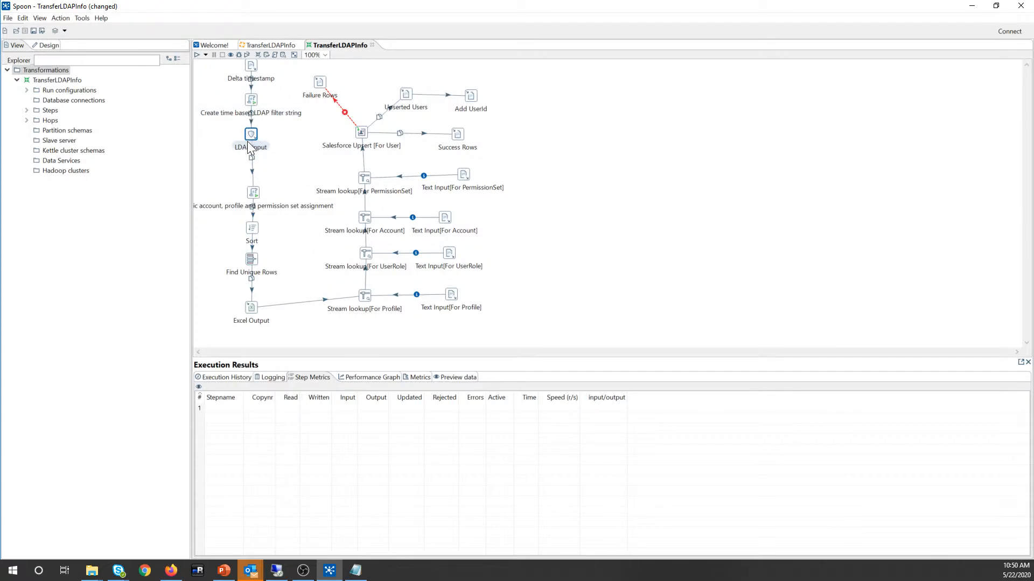
left_click(419, 119)
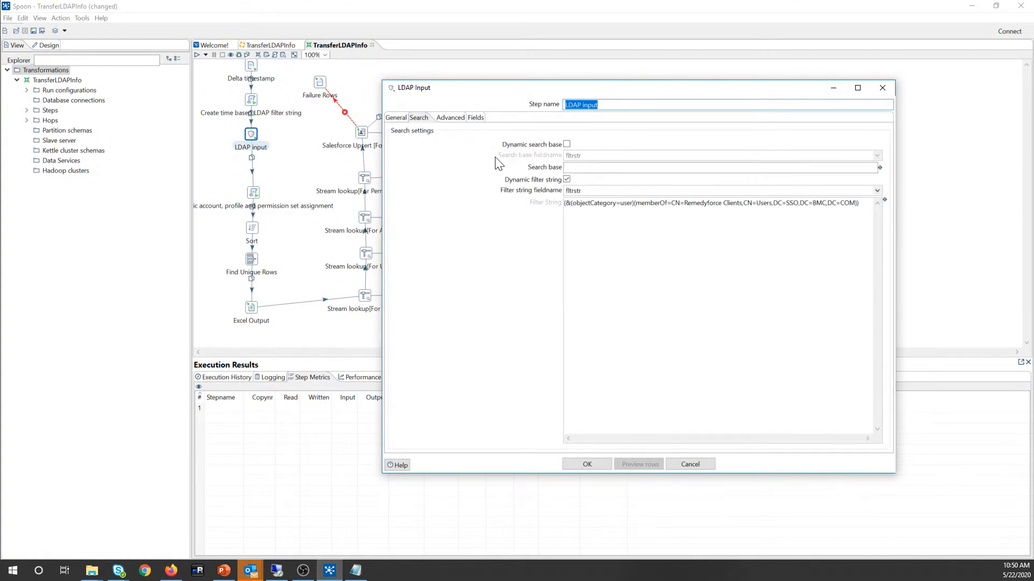
left_click(639, 465)
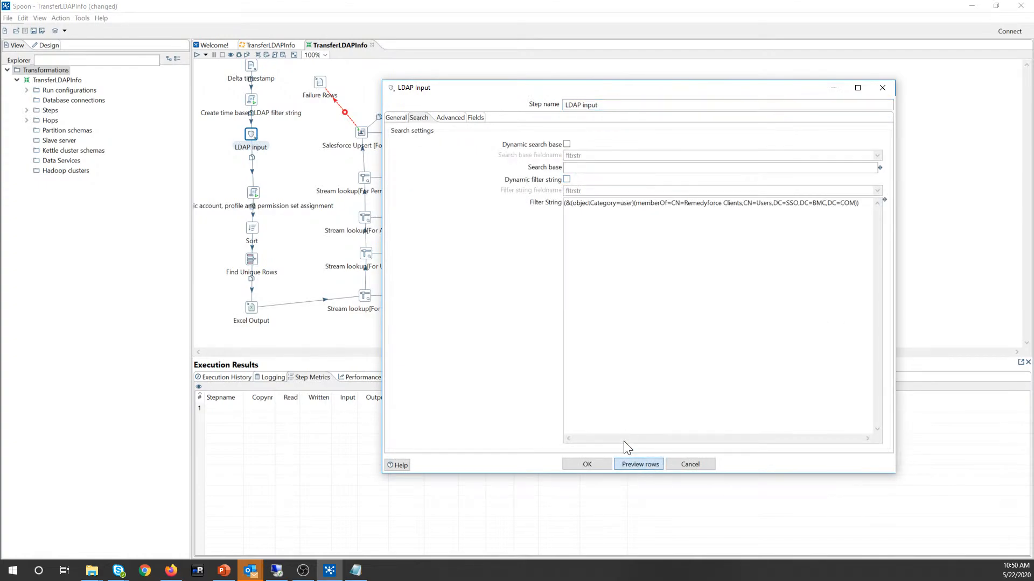
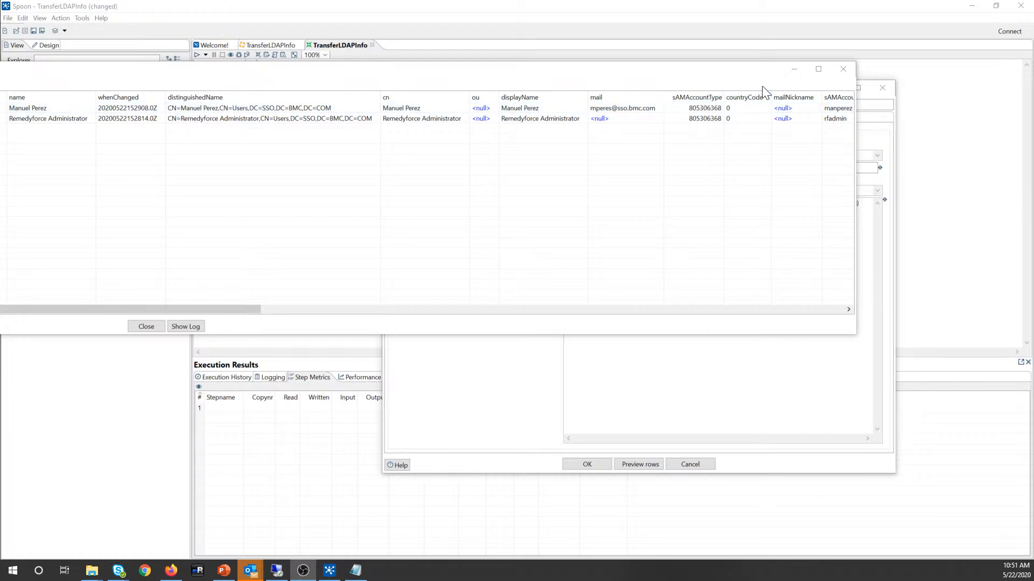
Step: Close the LDAP row preview and tick 'Dynamic filter string' in the LDAP Input search settings
left_click(843, 69)
left_click(590, 461)
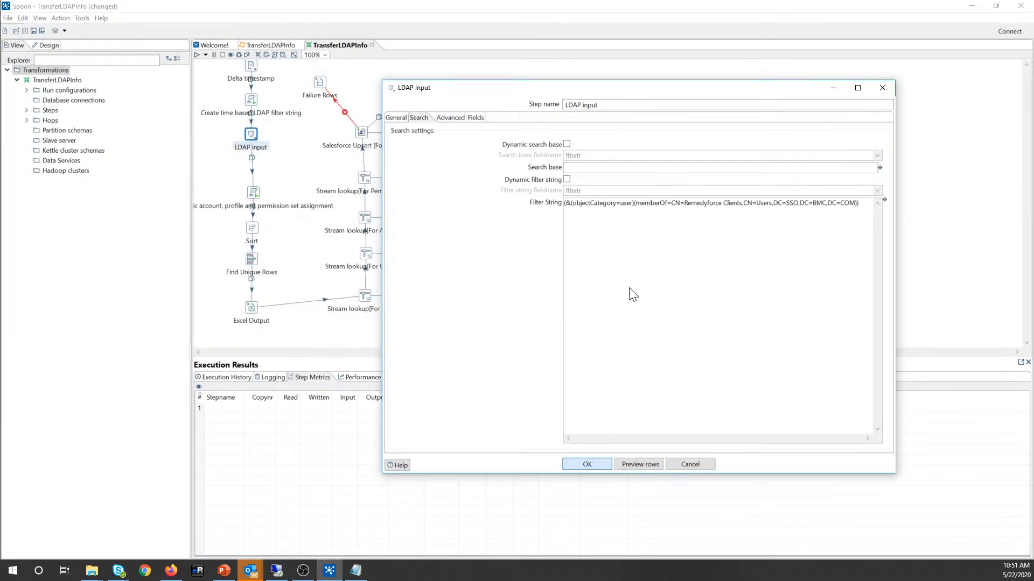
left_click(567, 179)
left_click(587, 464)
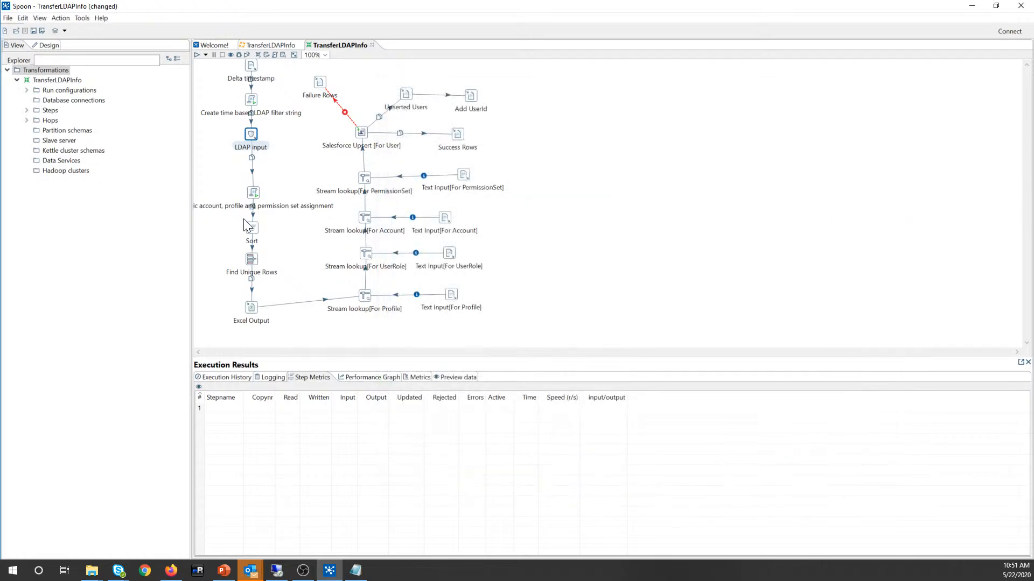
double_click(257, 195)
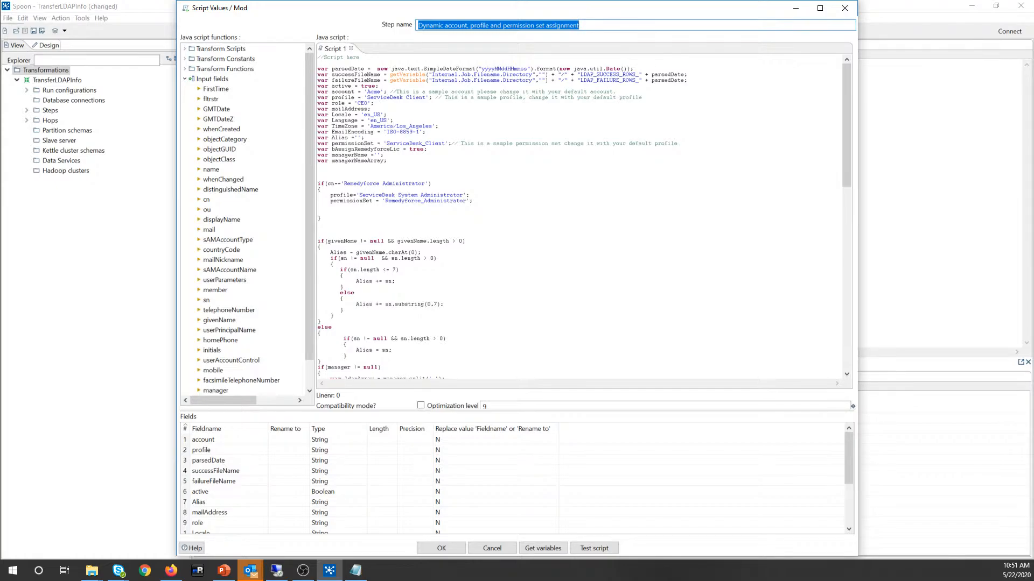
scroll(584, 215, "down", 12)
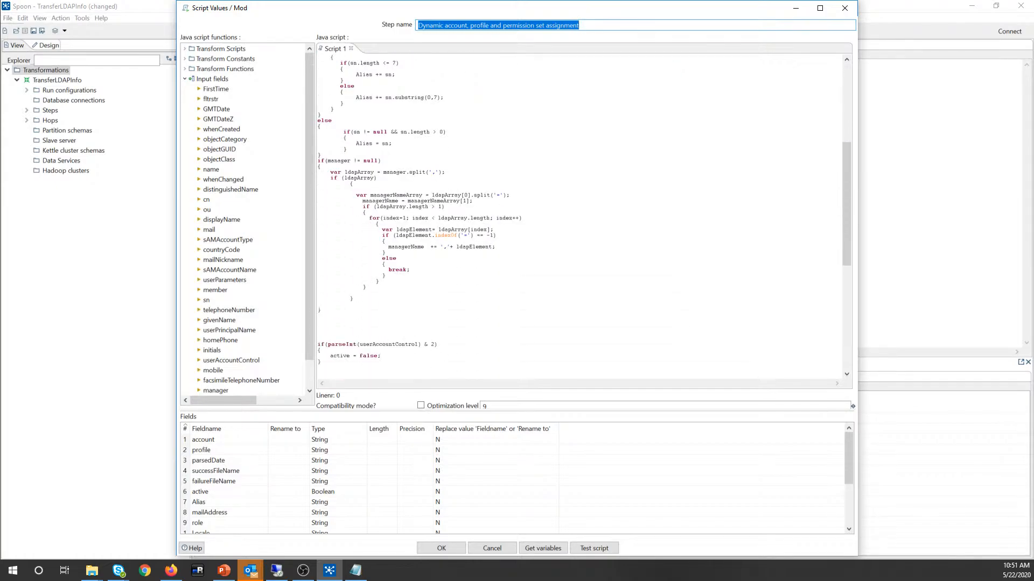
scroll(581, 215, "down", 3)
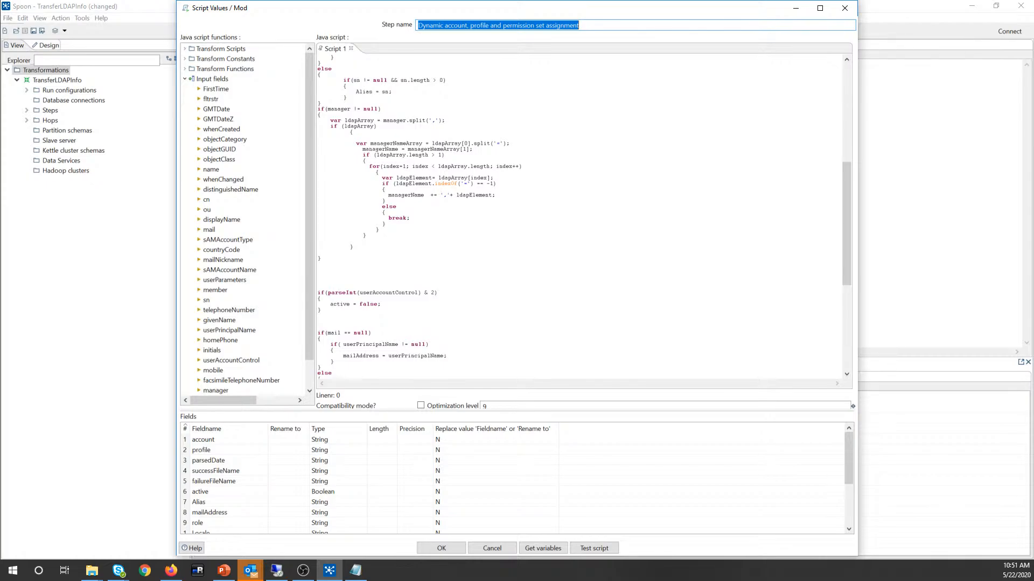
scroll(581, 215, "up", 14)
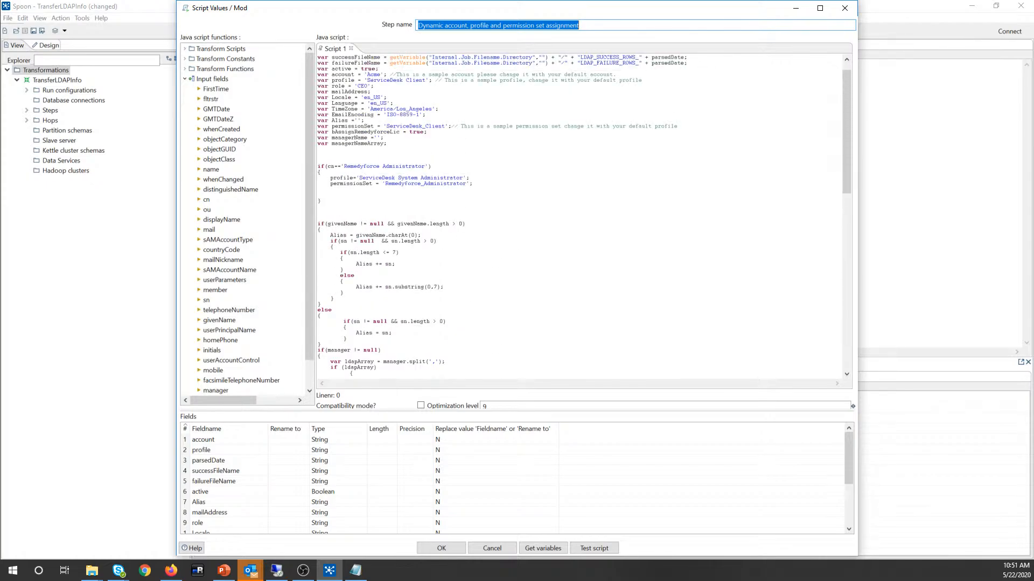
scroll(581, 216, "up", 1)
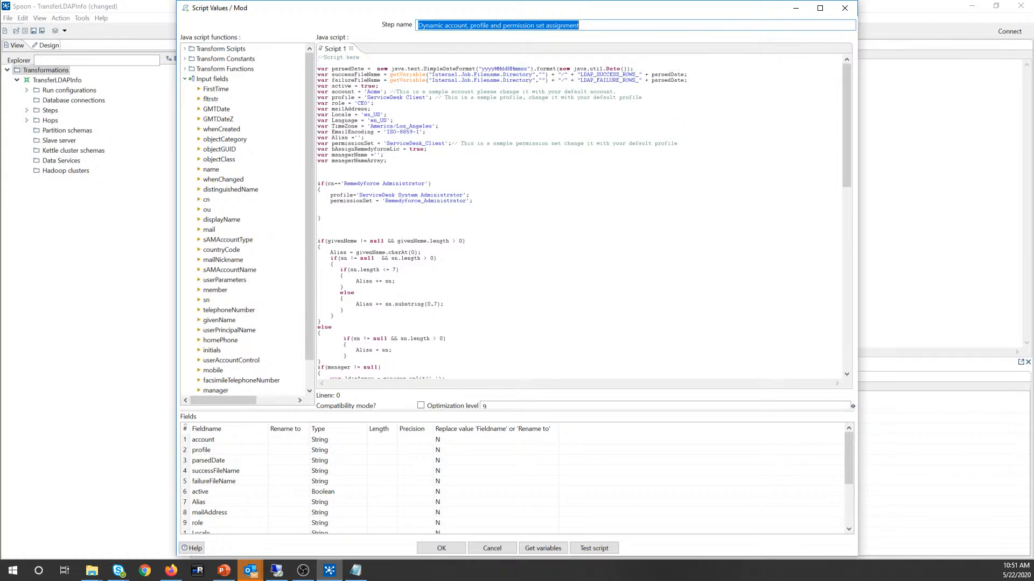
left_click(516, 236)
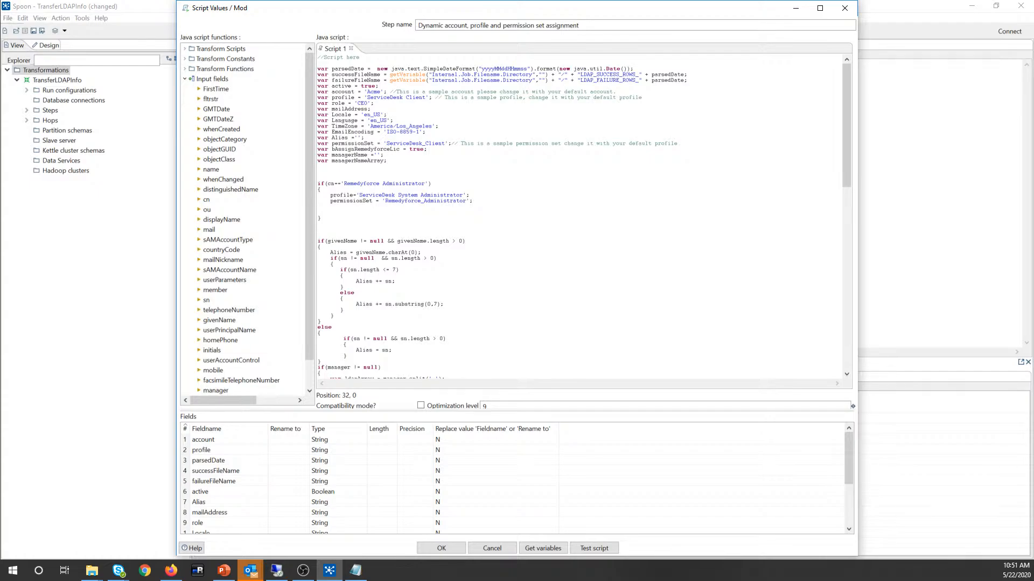
scroll(584, 215, "down", 5)
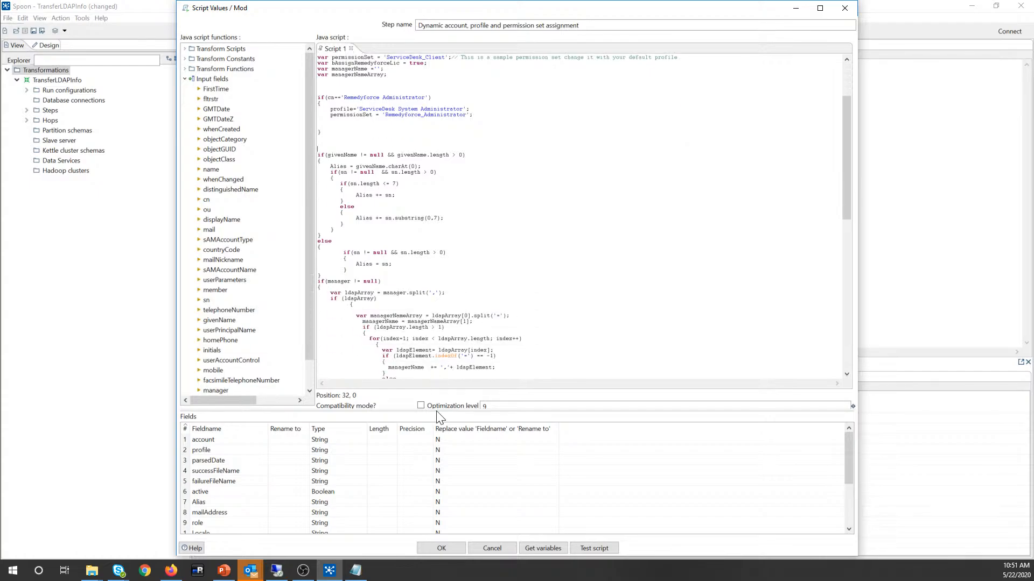
left_click(428, 549)
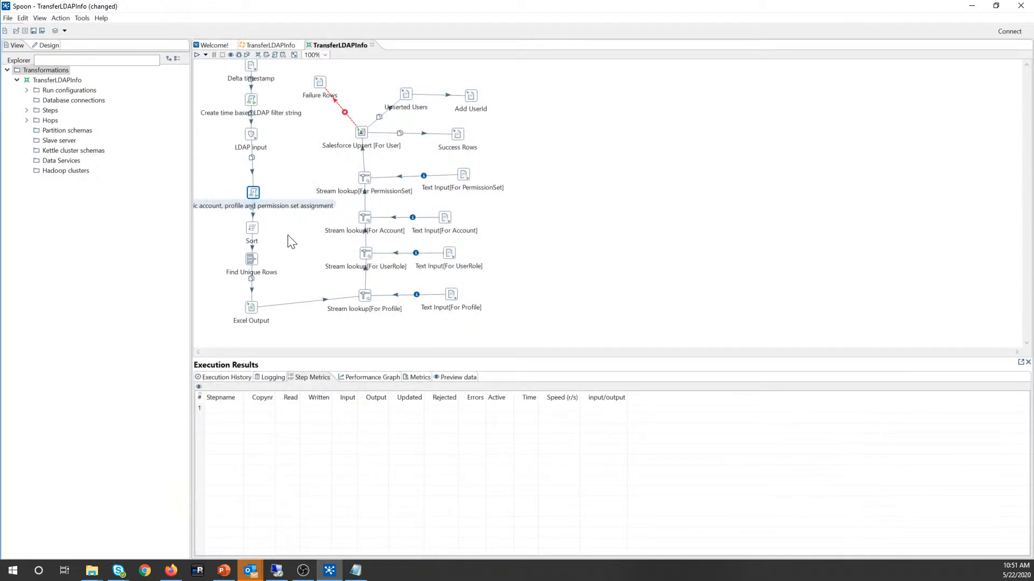
Step: Run the TransferLDAPInfo transformation, saving it when prompted
left_click_drag(254, 197, 247, 185)
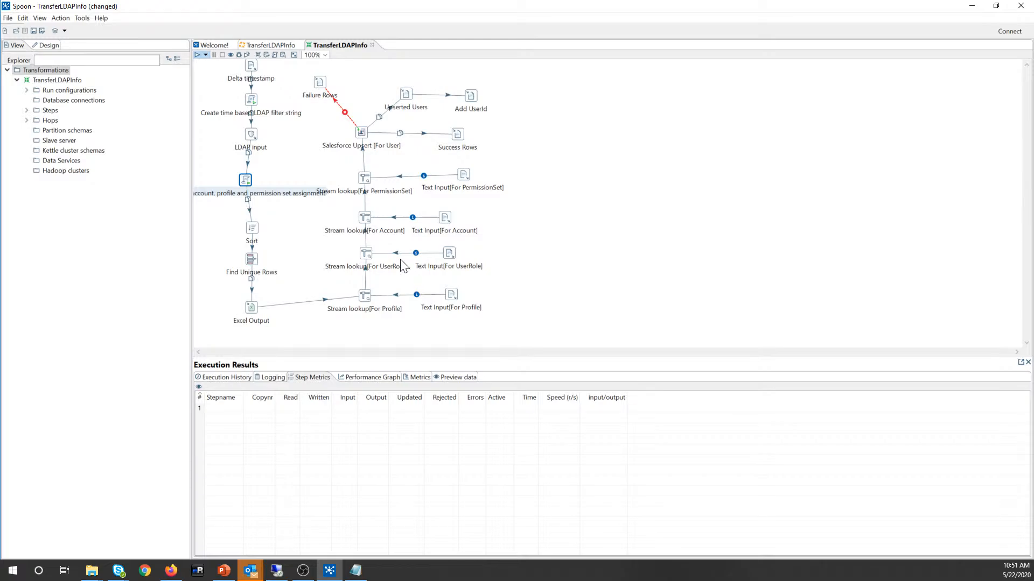
key("F9")
left_click(589, 380)
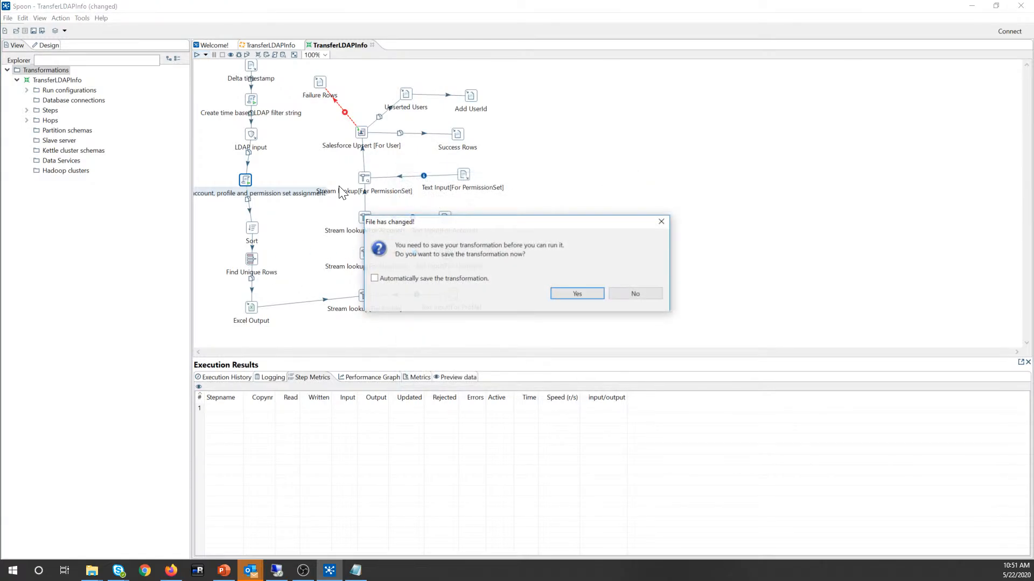
left_click(576, 293)
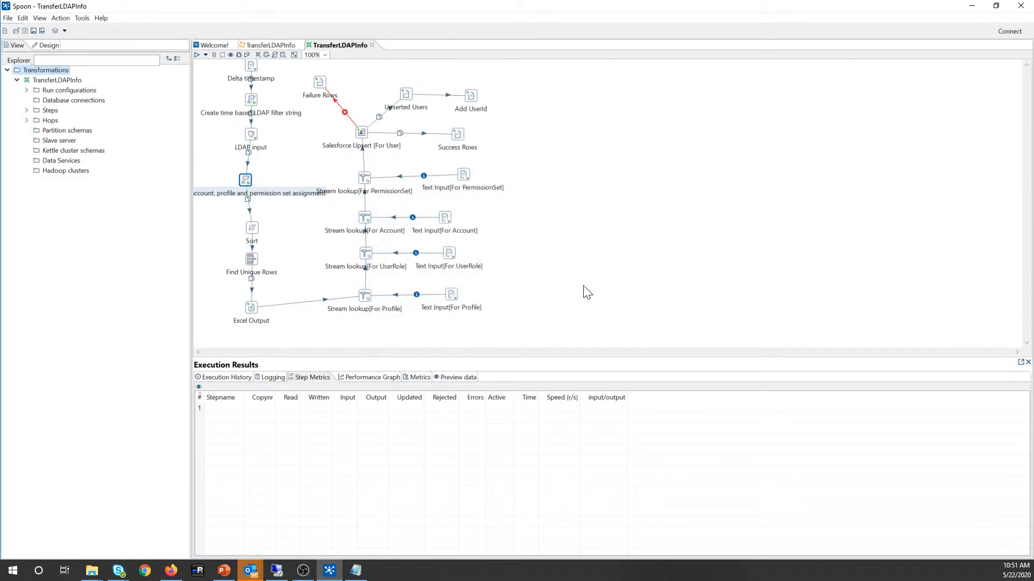
Step: Remove the stray empty row below Fax in the Salesforce Upsert [For User] mapping, then save
double_click(360, 132)
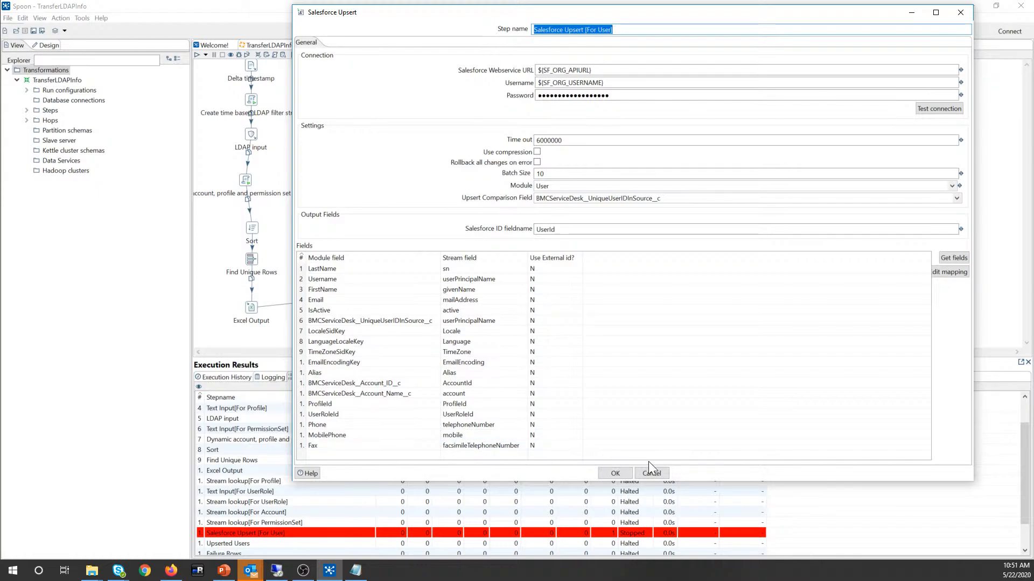
left_click(369, 458)
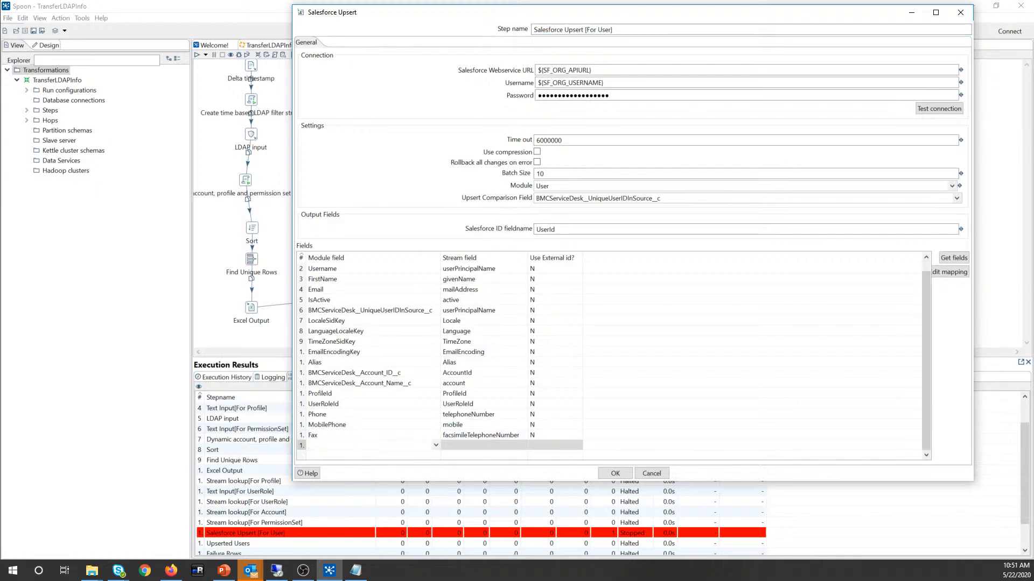
right_click(299, 444)
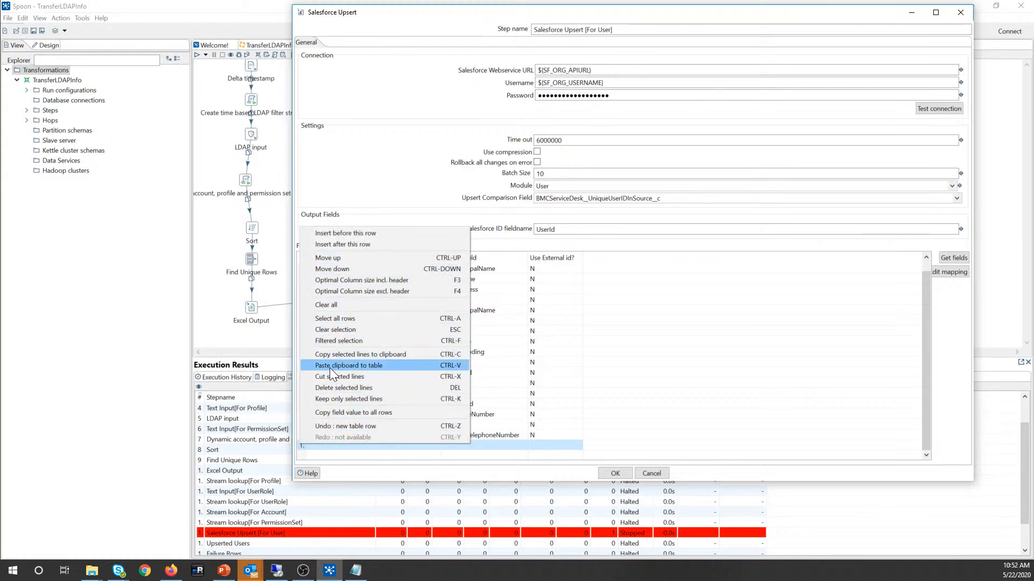
left_click(324, 428)
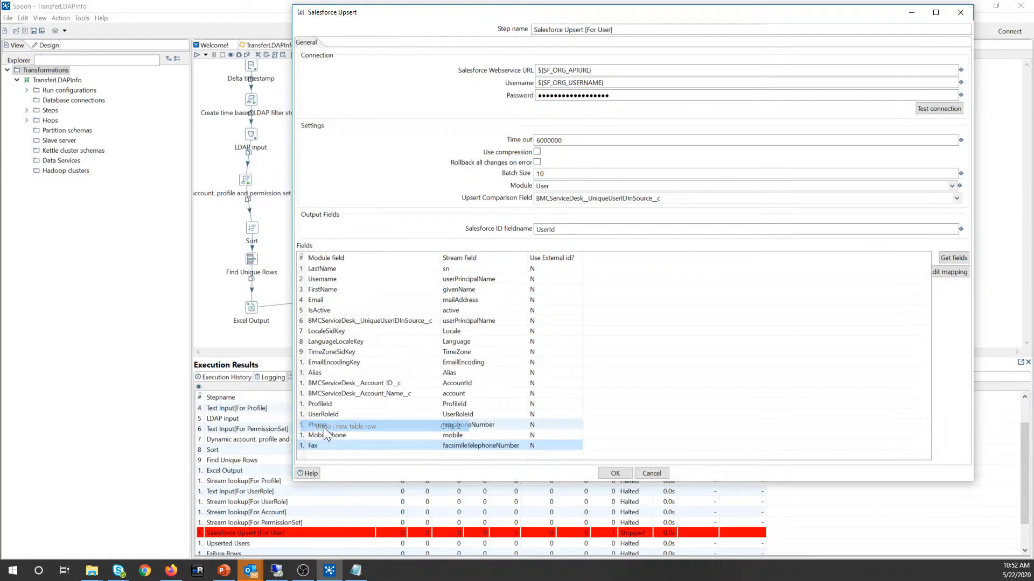
left_click(615, 475)
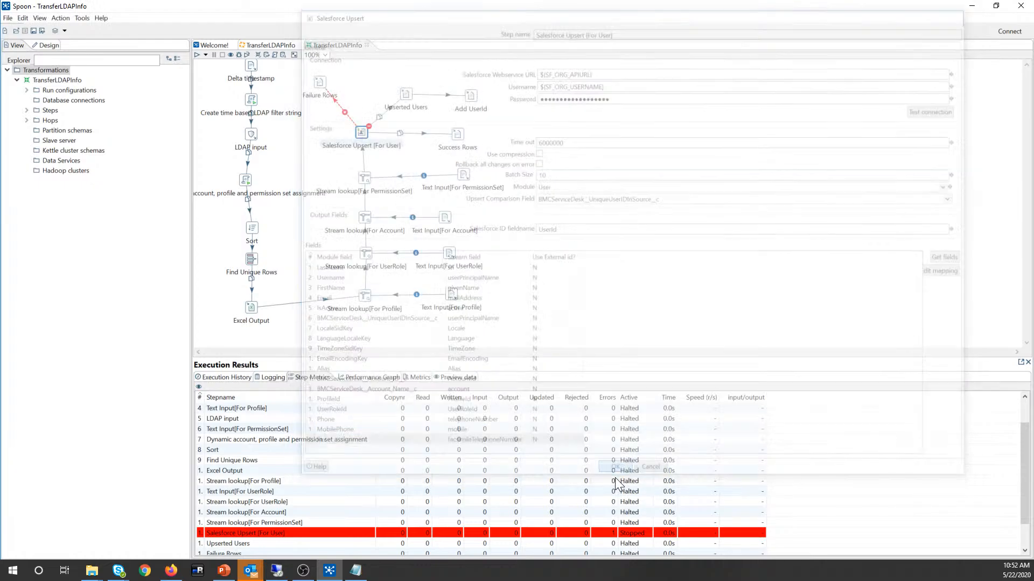
left_click(34, 30)
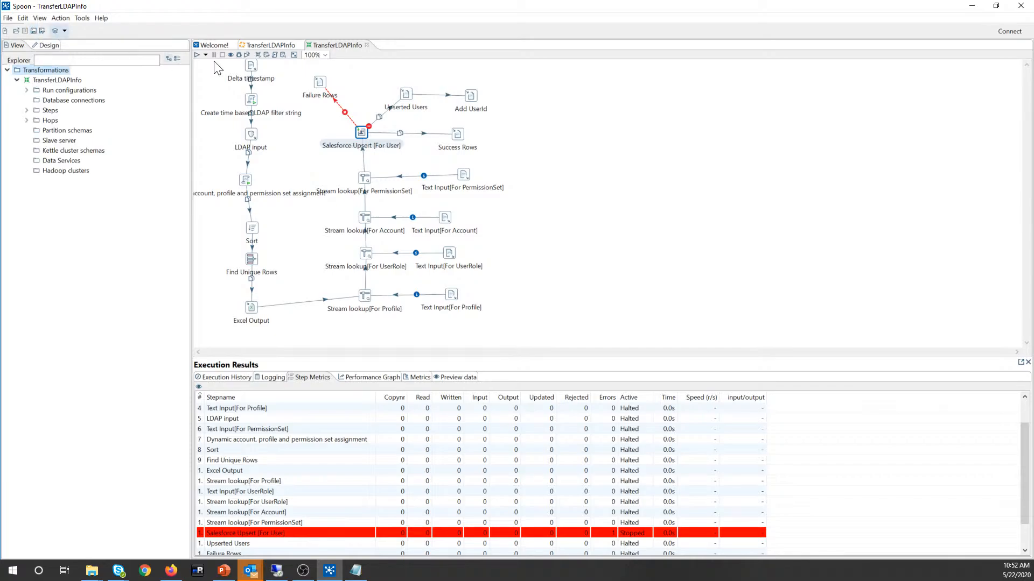
Step: Run the TransferLDAPInfo job and check the log for the unbalanced-parenthesis LDAP filter error
left_click(257, 46)
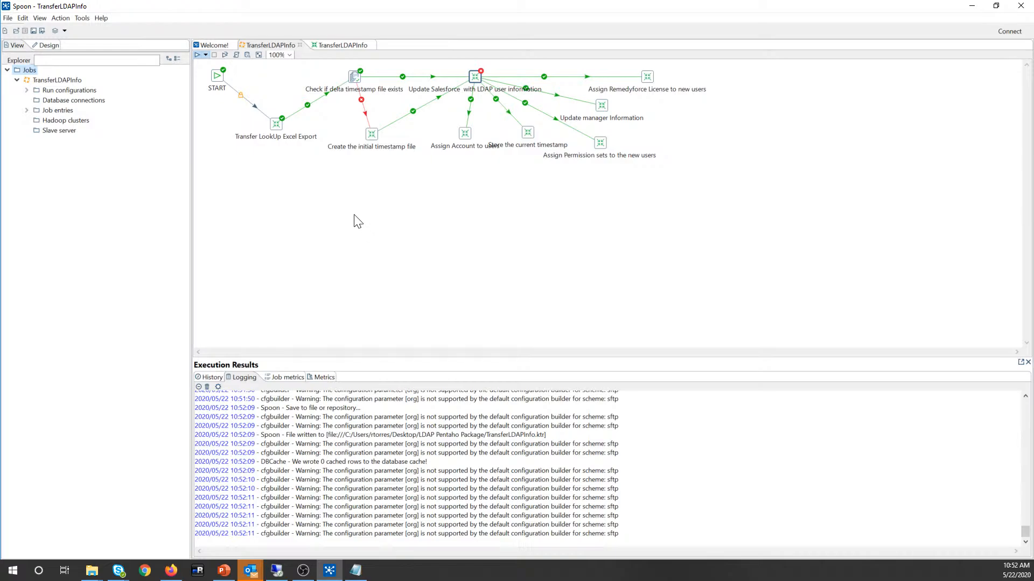
key("F9")
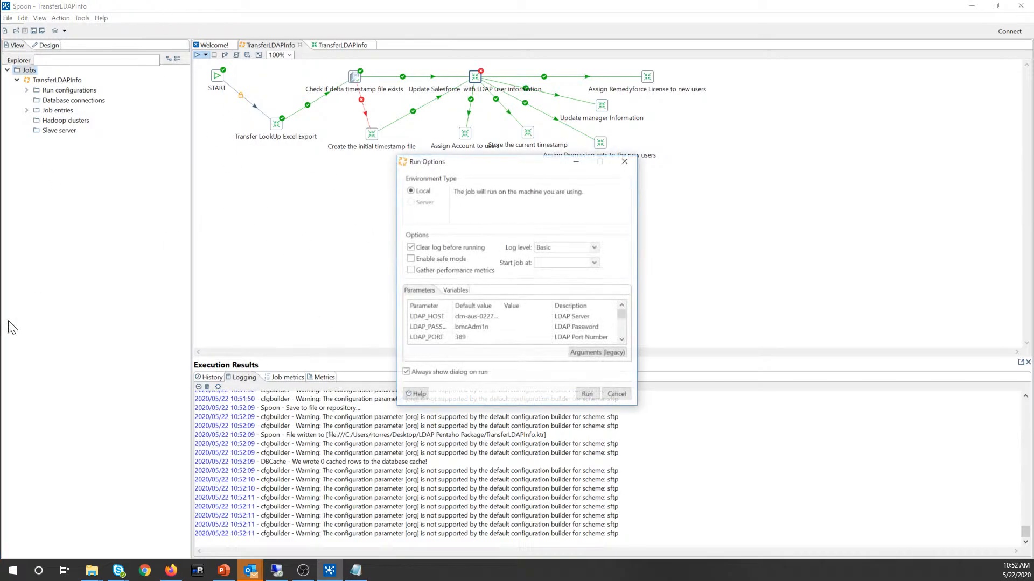
left_click(586, 394)
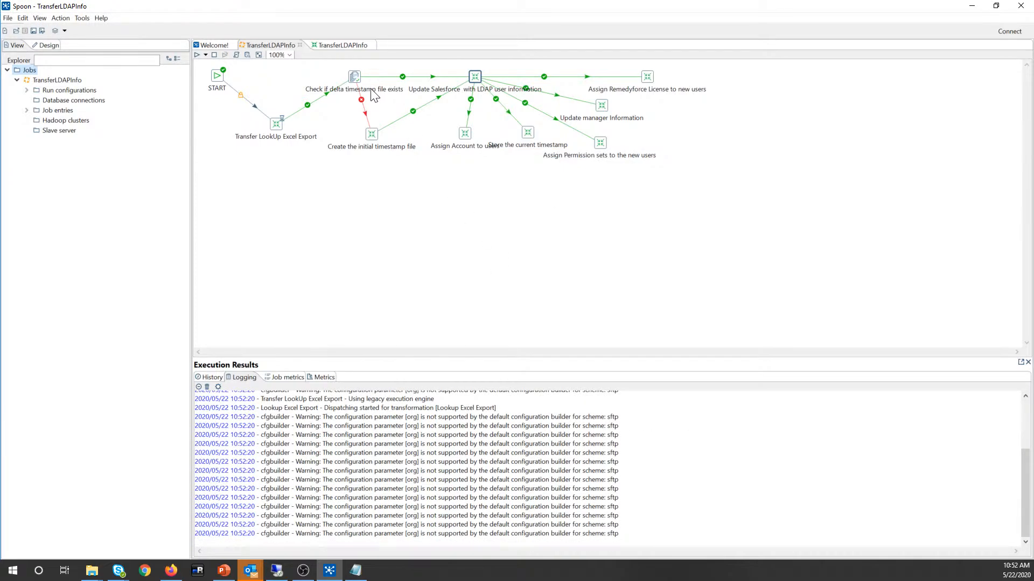
key("alt+Tab")
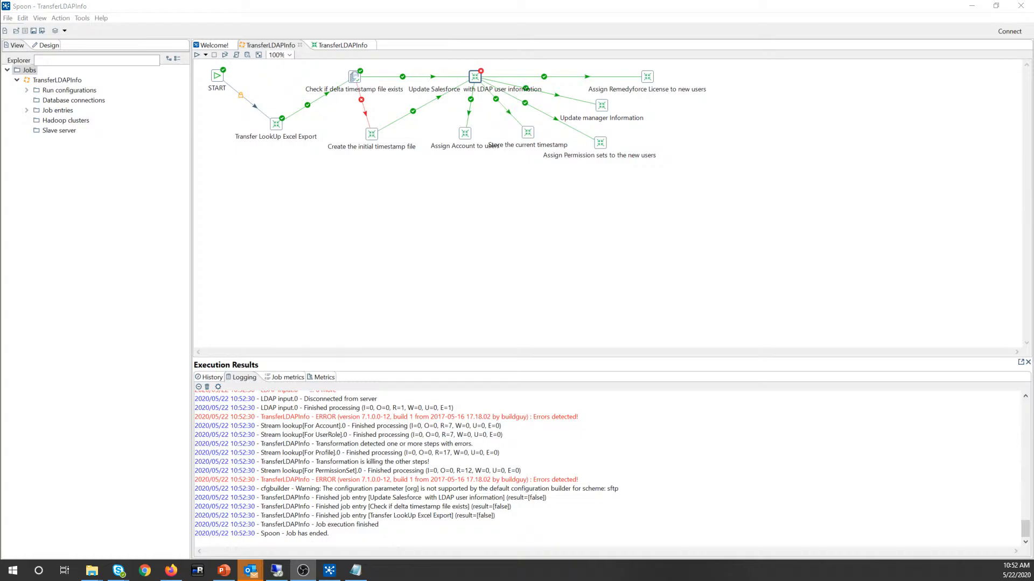
scroll(609, 468, "up", 10)
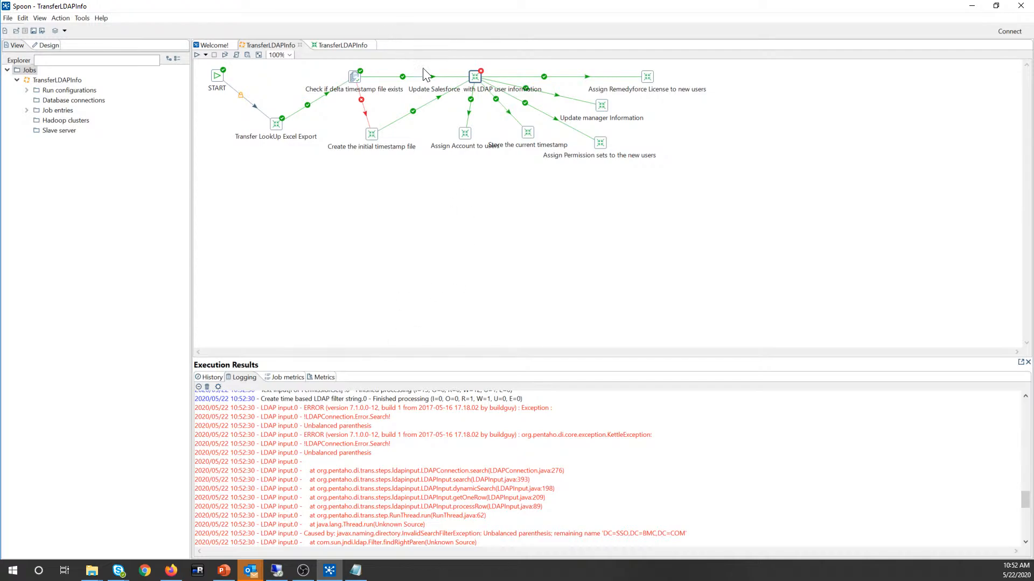
left_click(332, 47)
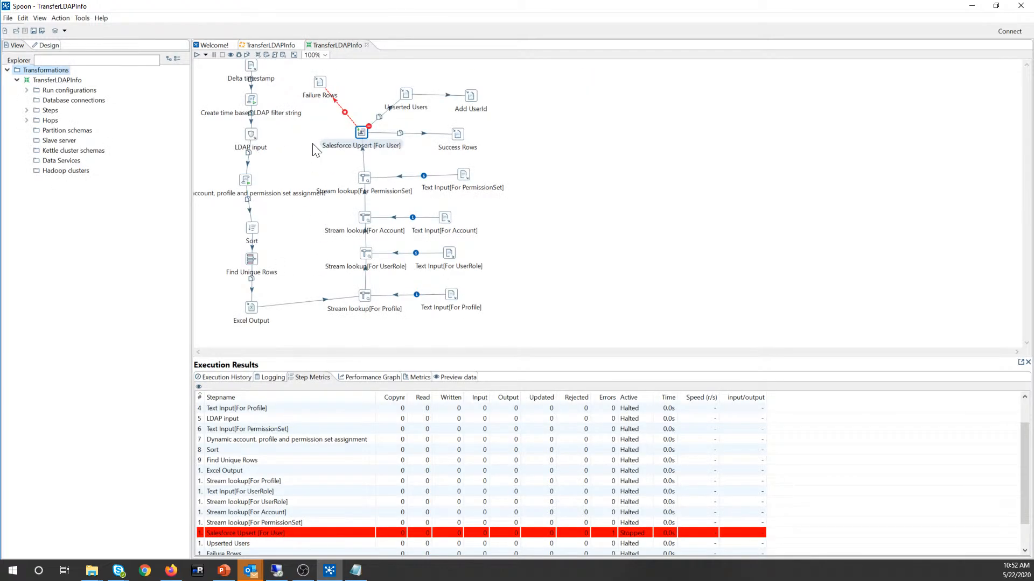
Step: Inspect the fltrstr line in the 'Create time based LDAP filter string' script, then close it discarding changes
left_click(252, 101)
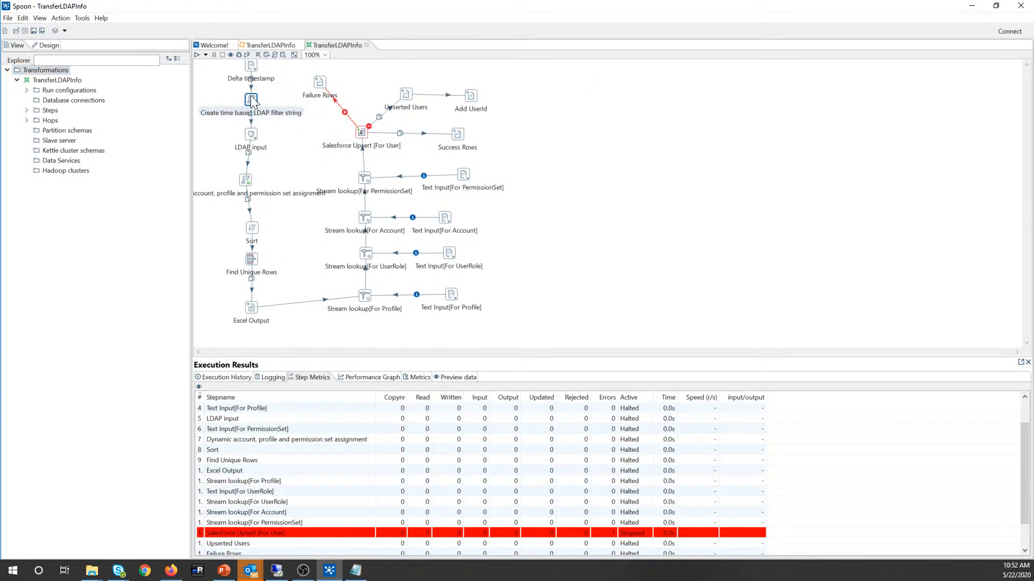
double_click(252, 98)
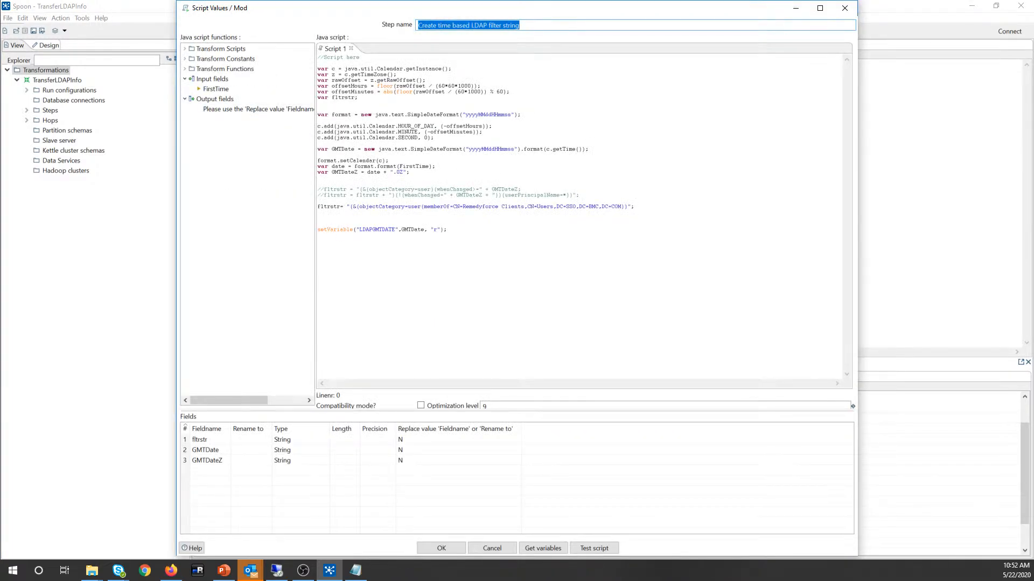
left_click(359, 206)
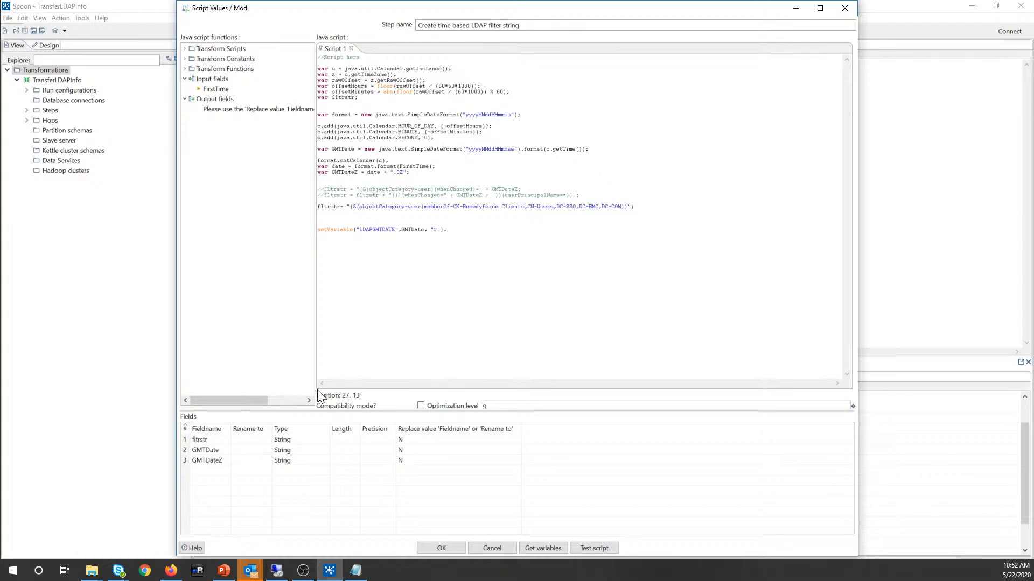
key("alt+Tab")
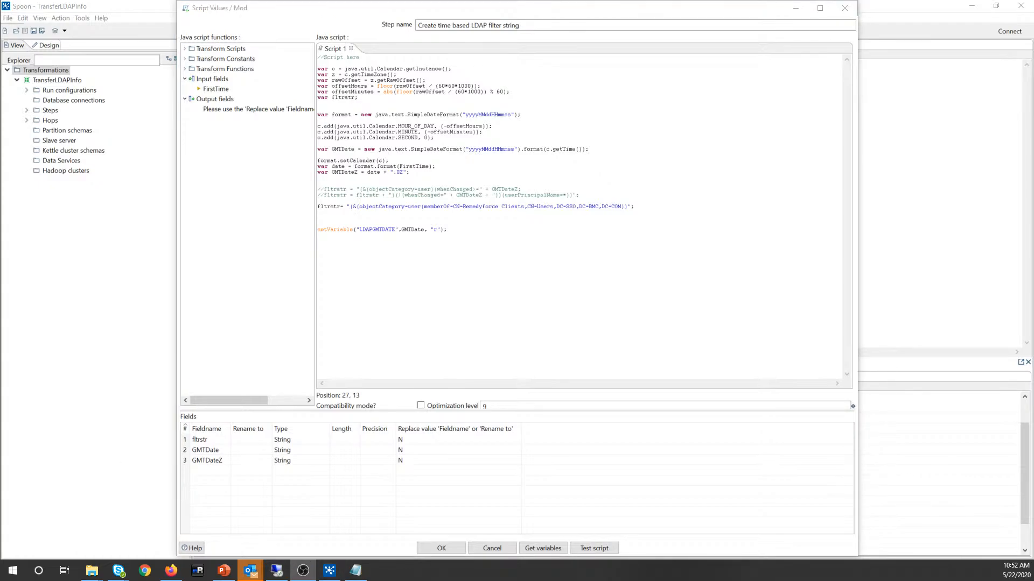
left_click(318, 213)
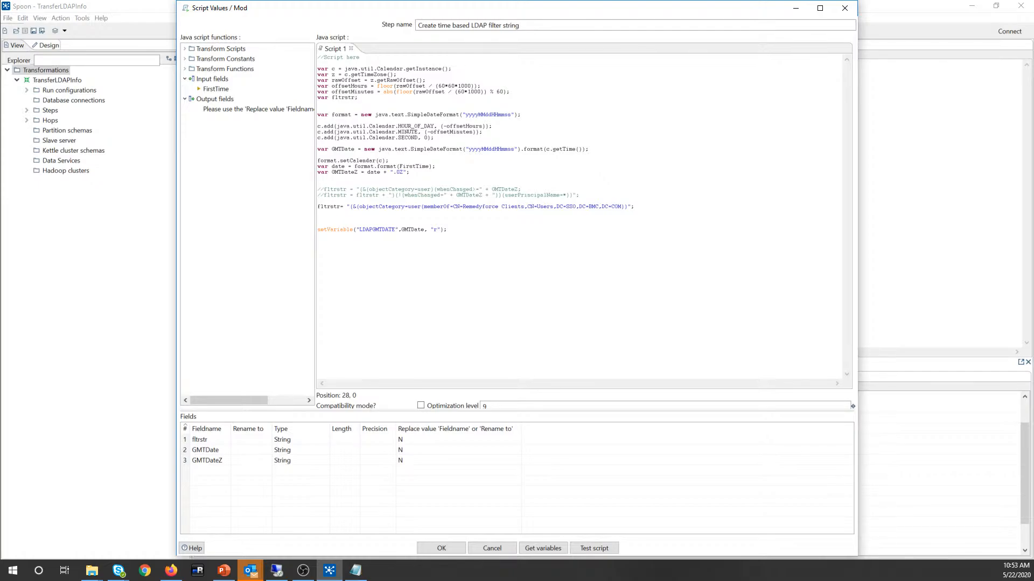
left_click_drag(421, 207, 318, 201)
left_click(628, 207)
left_click(631, 207)
left_click(508, 549)
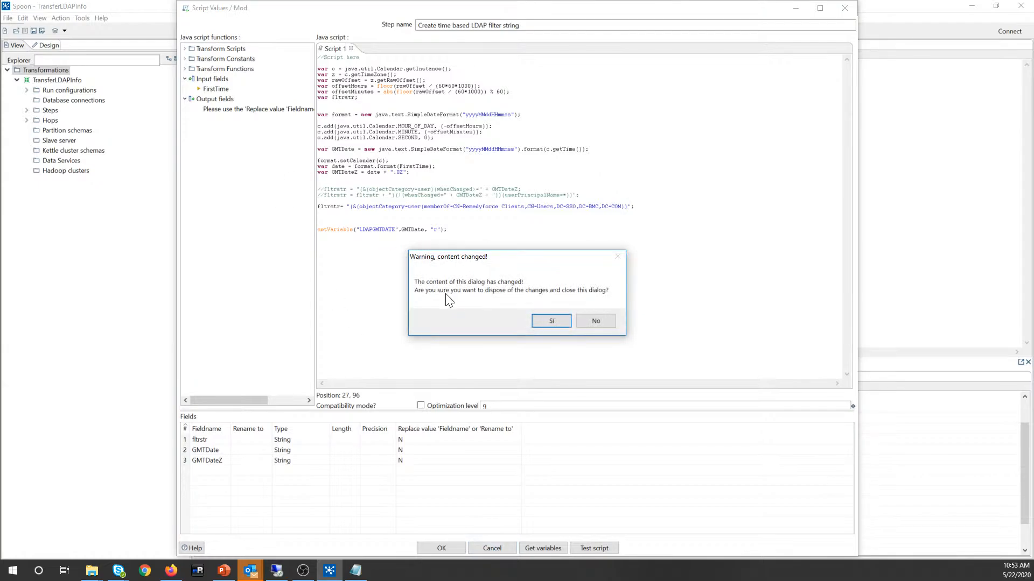
left_click(550, 322)
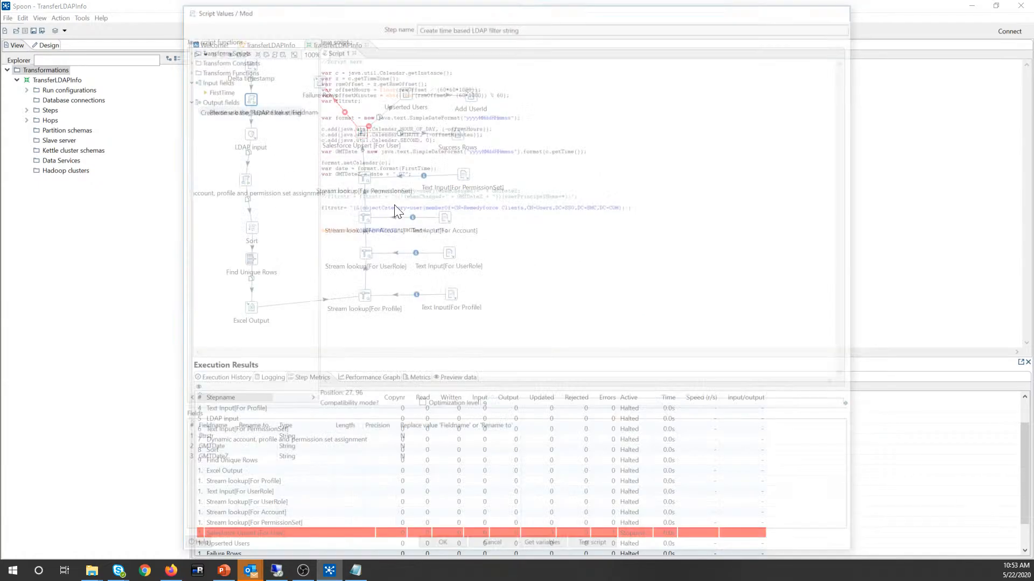
Step: Untick 'Dynamic filter string' in LDAP input's Search tab, then open Salesforce Upsert [For User]
double_click(252, 135)
left_click(425, 120)
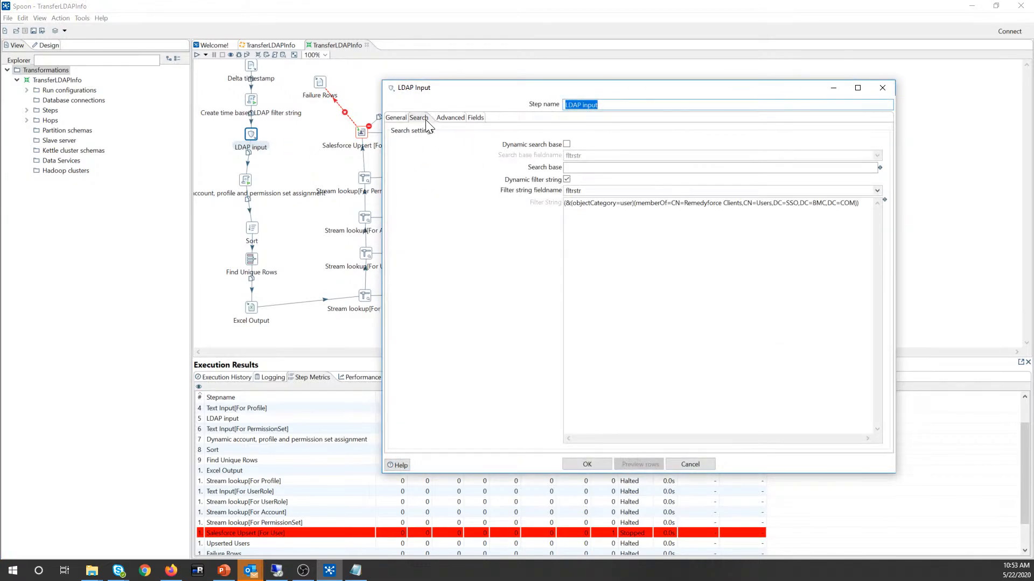
left_click(566, 179)
left_click_drag(860, 203, 544, 207)
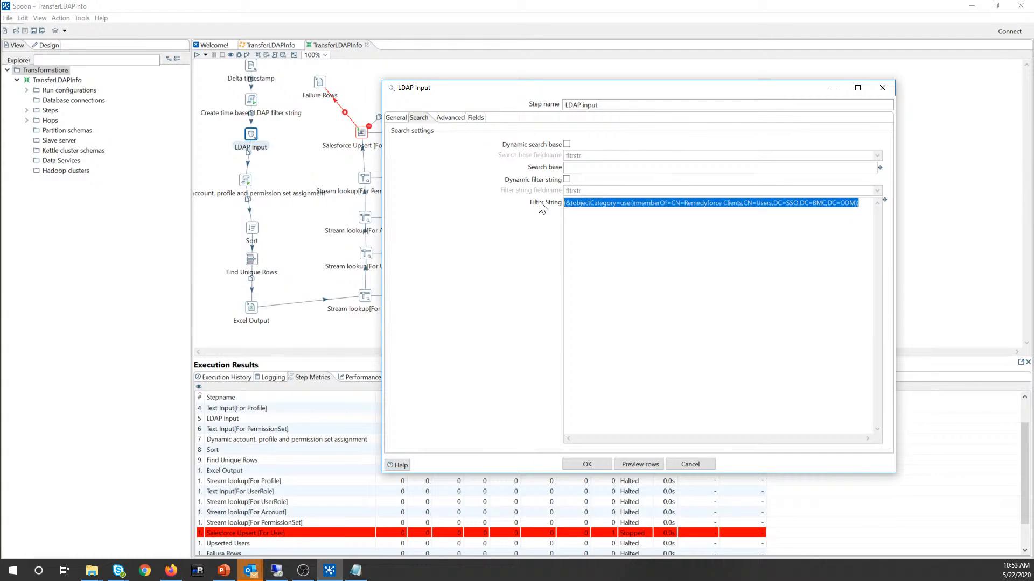
left_click(587, 464)
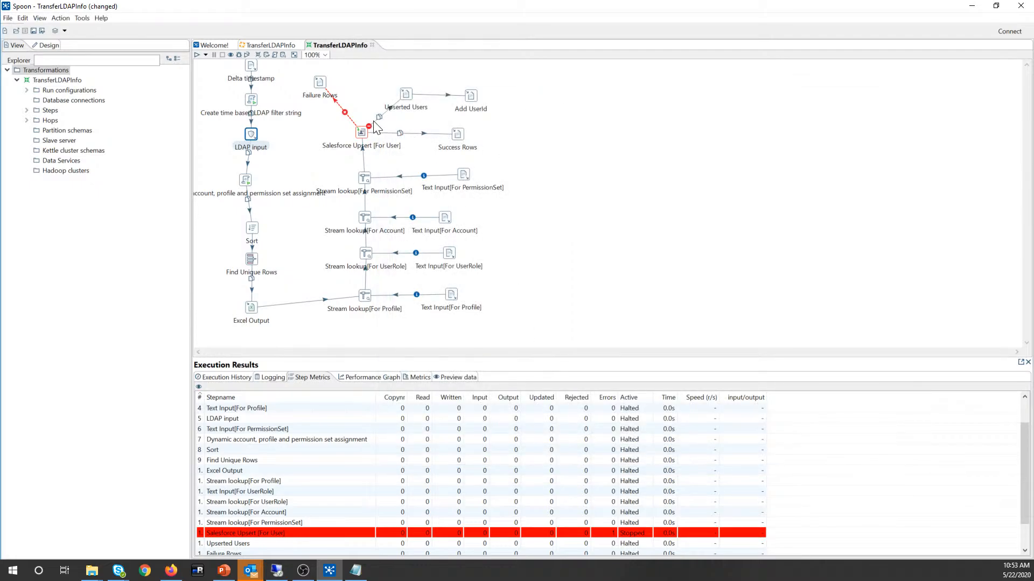
double_click(360, 131)
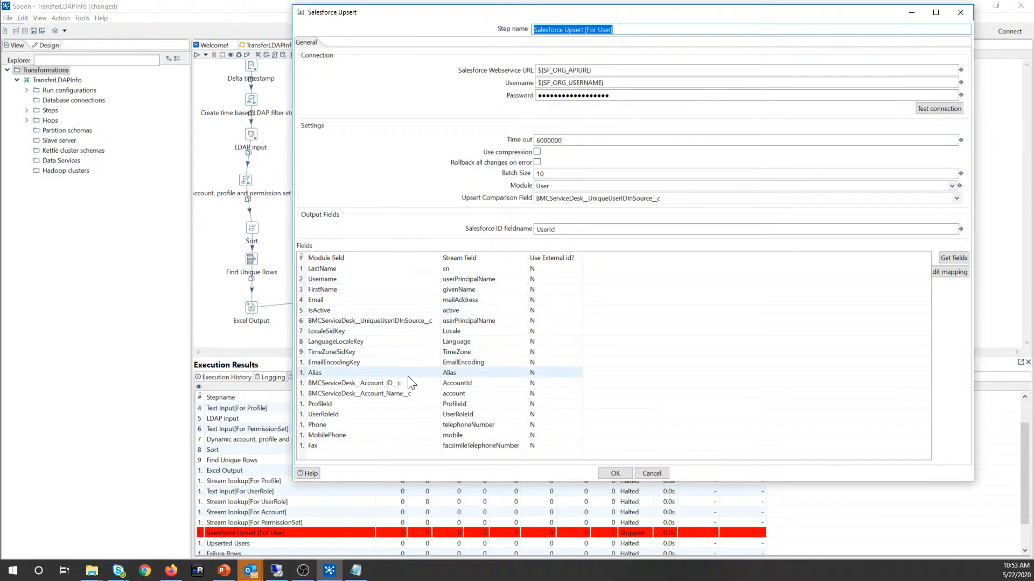
Step: Close the Salesforce Upsert settings and show the Logging tab in the execution results
left_click(615, 473)
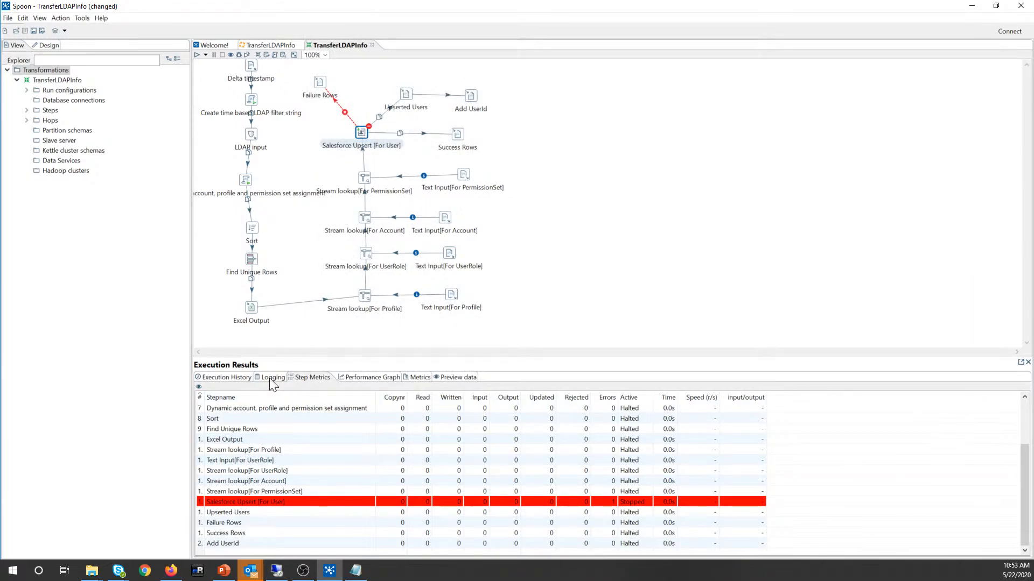
left_click(269, 378)
scroll(344, 468, "up", 10)
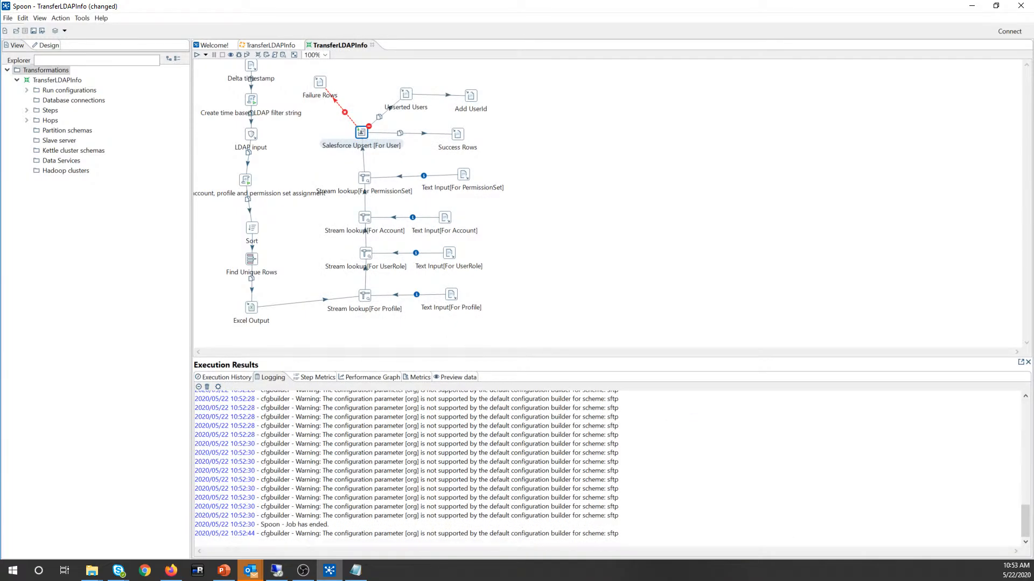
Step: Review the LDAP input's fetched attribute list, then select the 'Create time based LDAP filter string' step
left_click(252, 133)
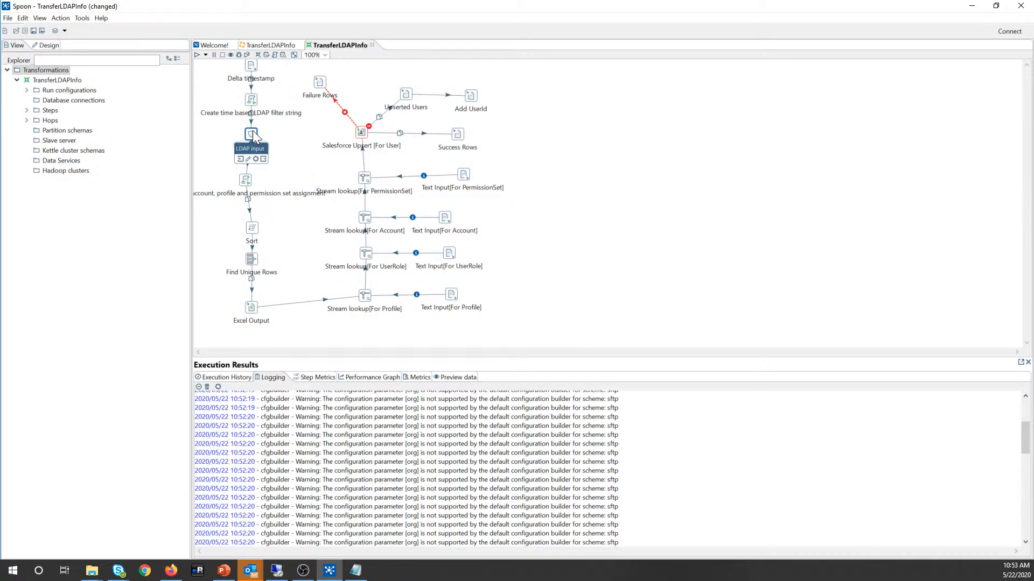
double_click(253, 130)
left_click(475, 118)
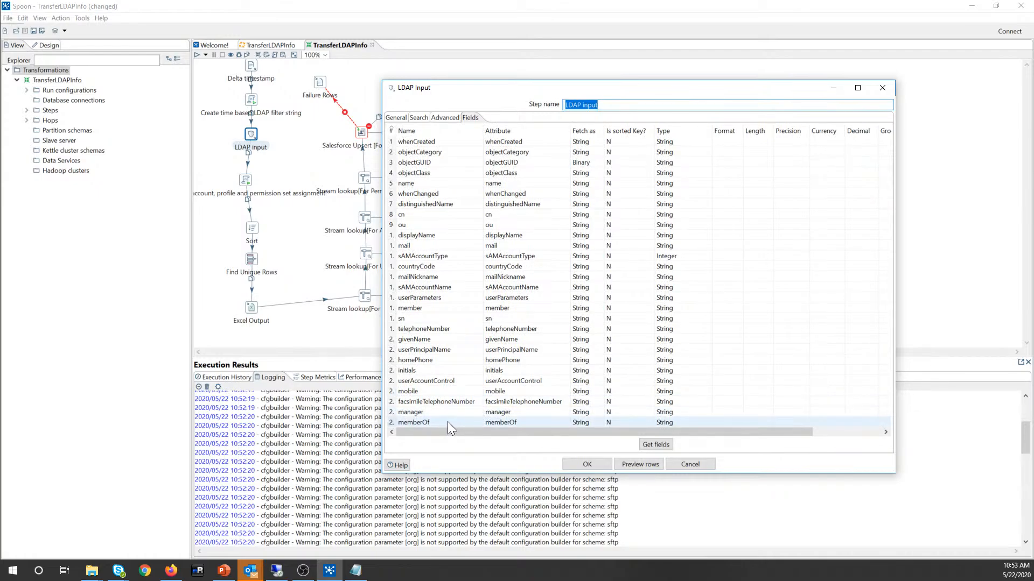
left_click(586, 464)
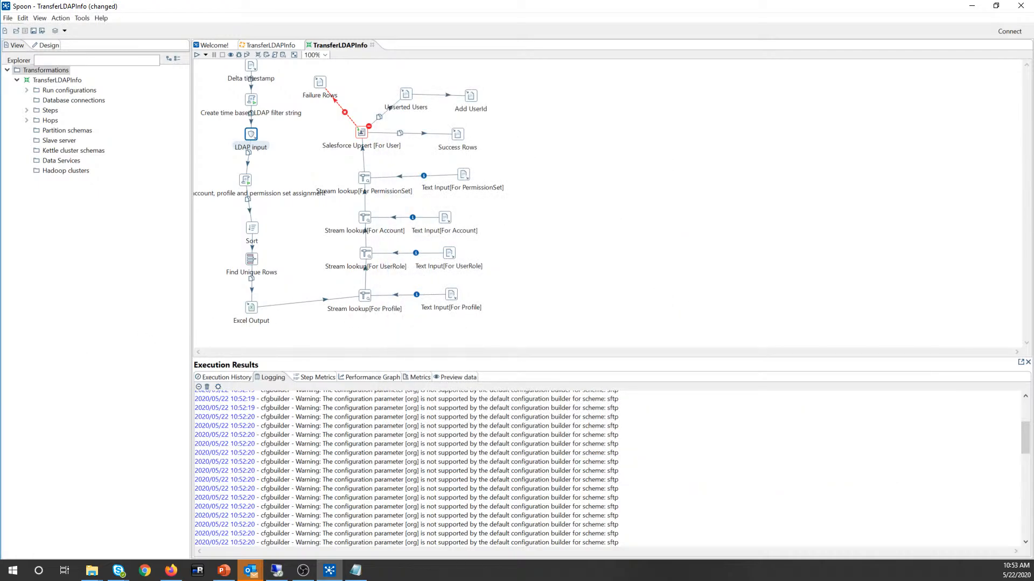
key("alt+Tab")
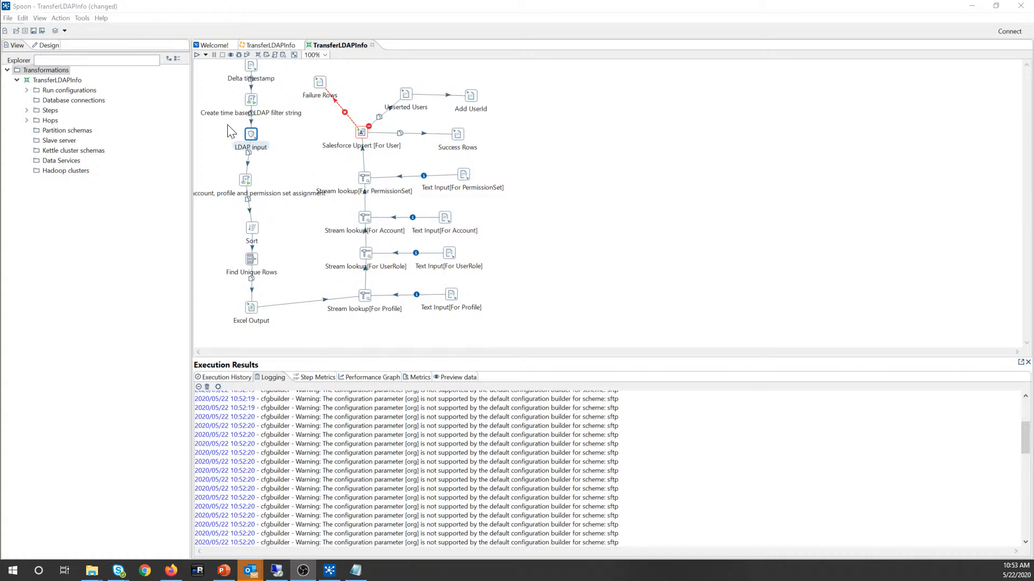
left_click(250, 101)
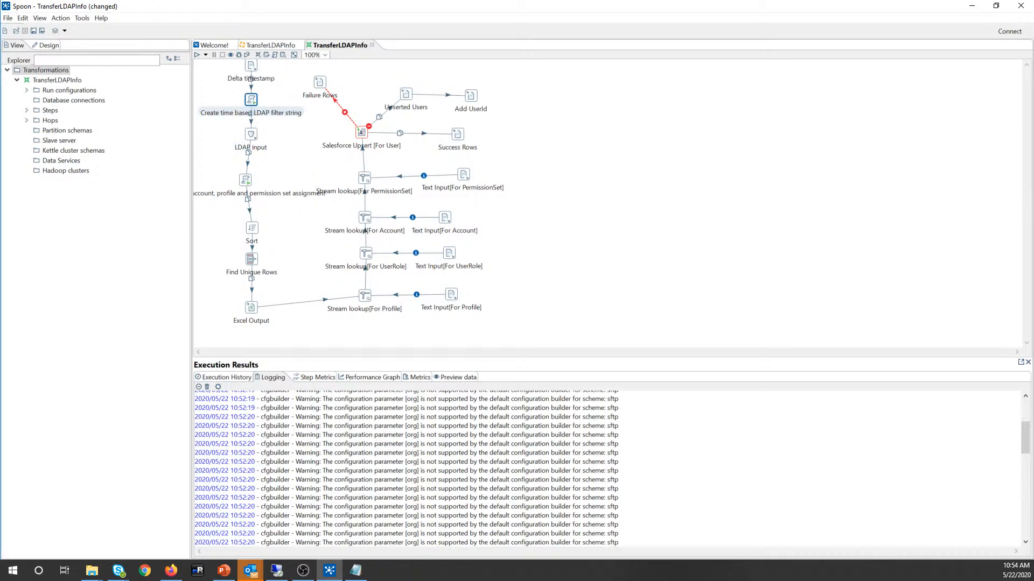
Step: Add the missing closing ')' to the end of the fltrstr line in the filter-string script
double_click(251, 98)
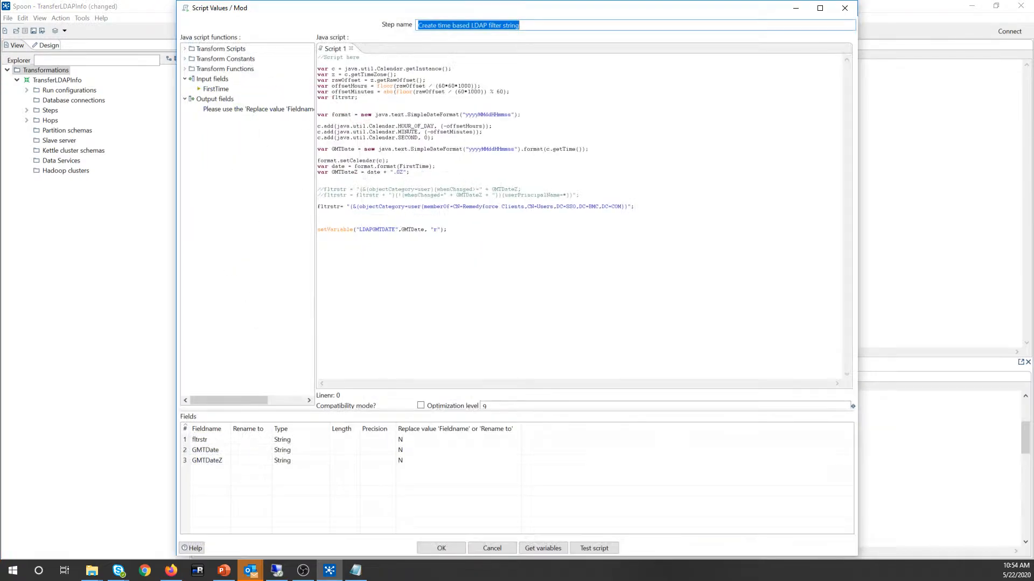
left_click_drag(627, 207, 318, 206)
key("Right")
type(")")
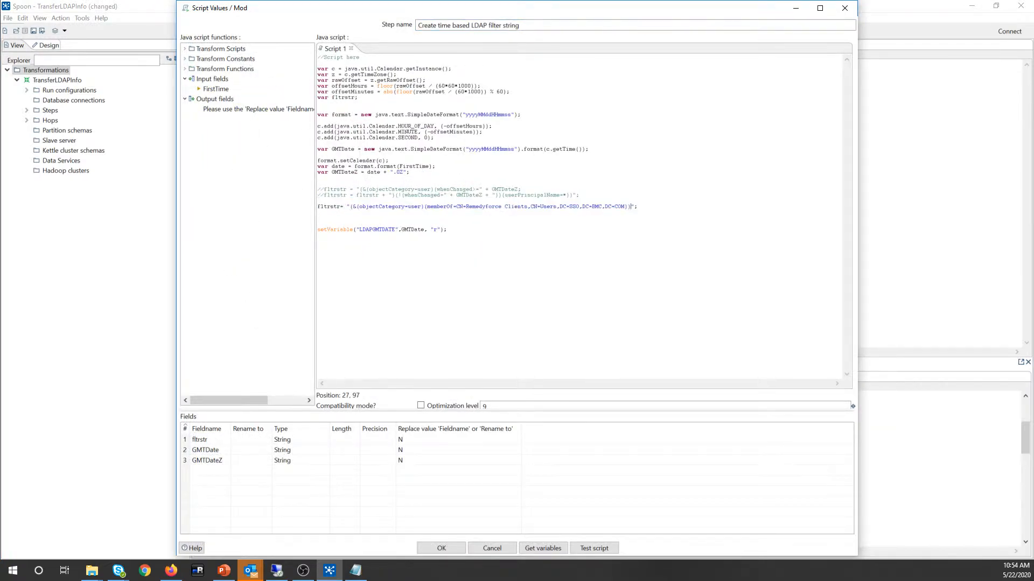
left_click(437, 548)
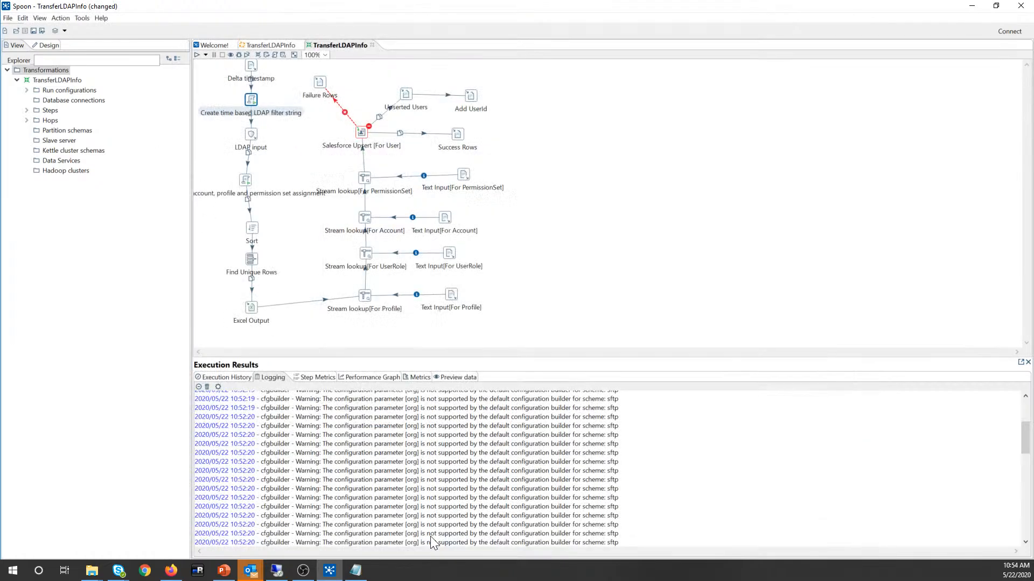
Step: Save and rerun the transformation, reviewing the Salesforce Upsert authEndpoint error in the log
left_click(31, 31)
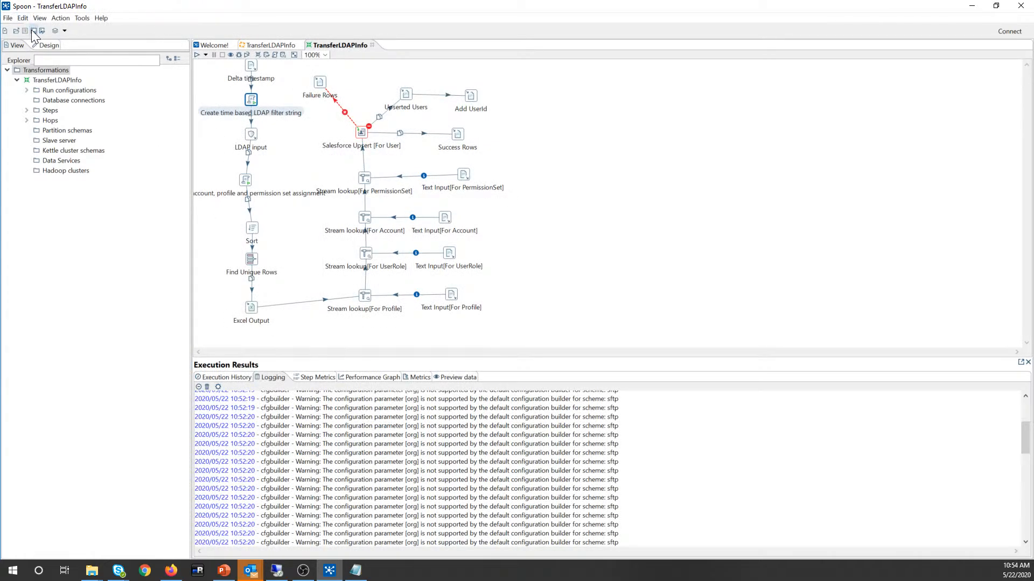
left_click(197, 55)
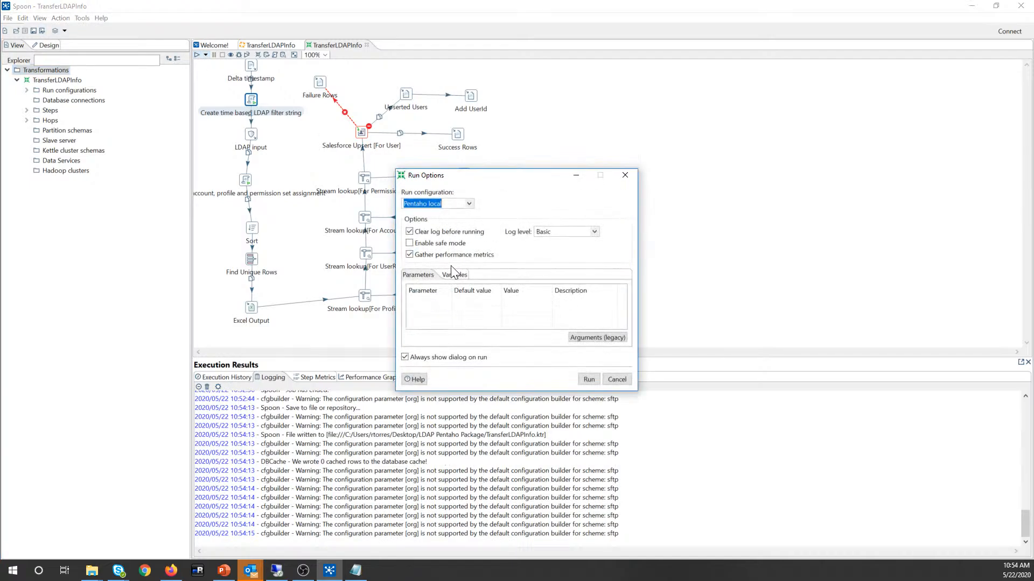
left_click(589, 379)
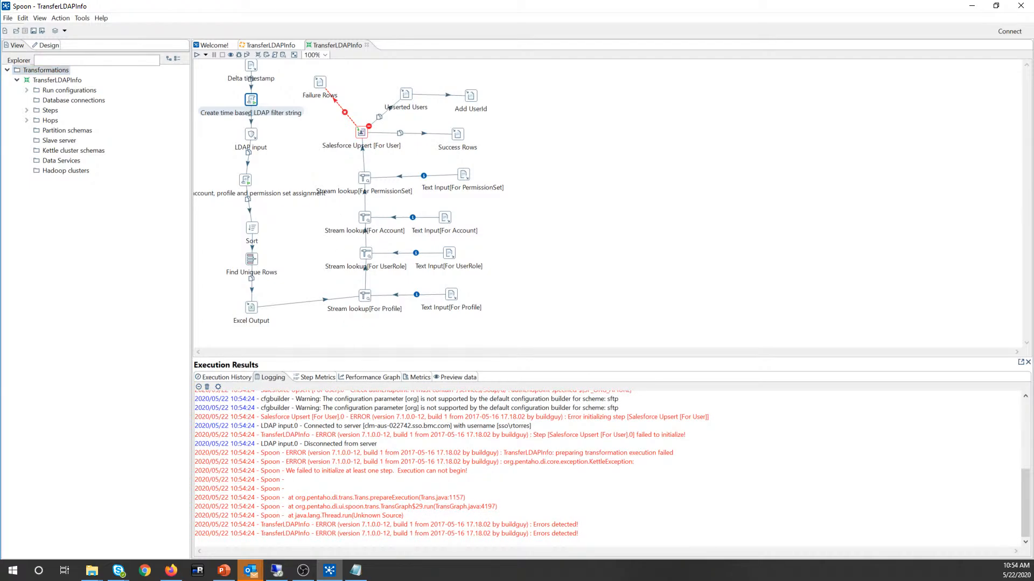
scroll(612, 468, "up", 3)
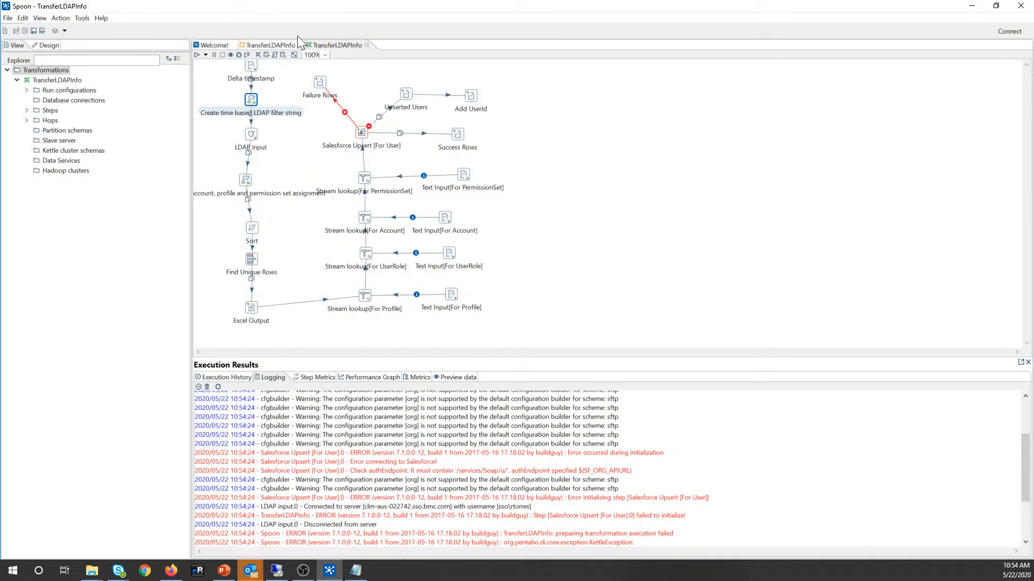
Step: Close the transformation tab and run the TransferLDAPInfo job at Debug log level
left_click(365, 46)
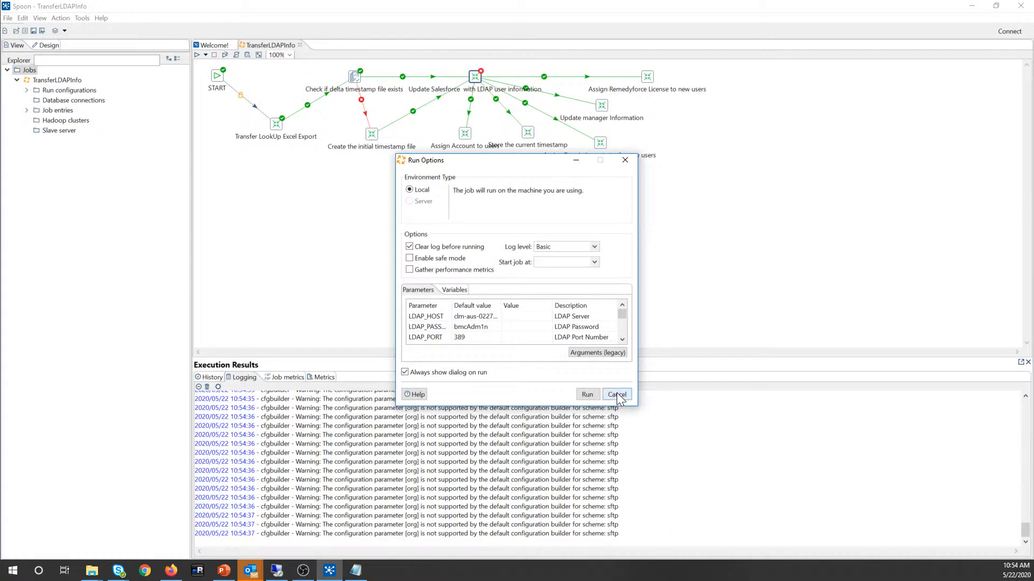
left_click(563, 247)
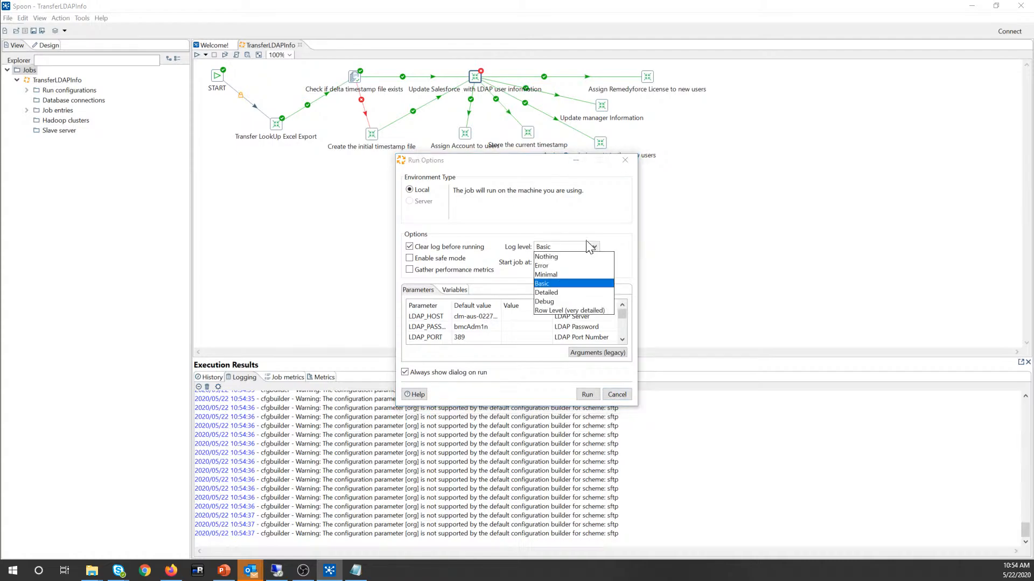
left_click(551, 301)
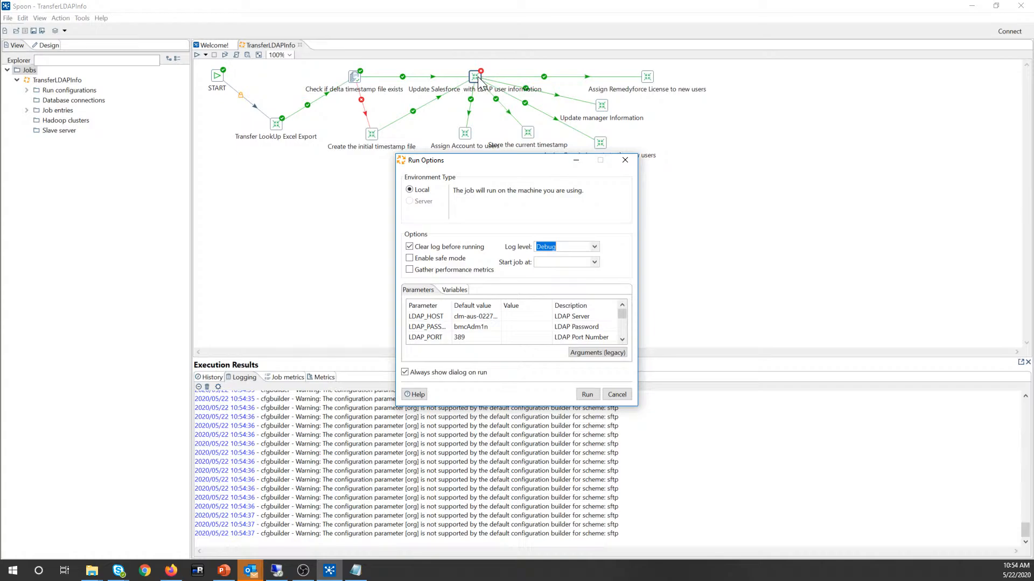
left_click(586, 395)
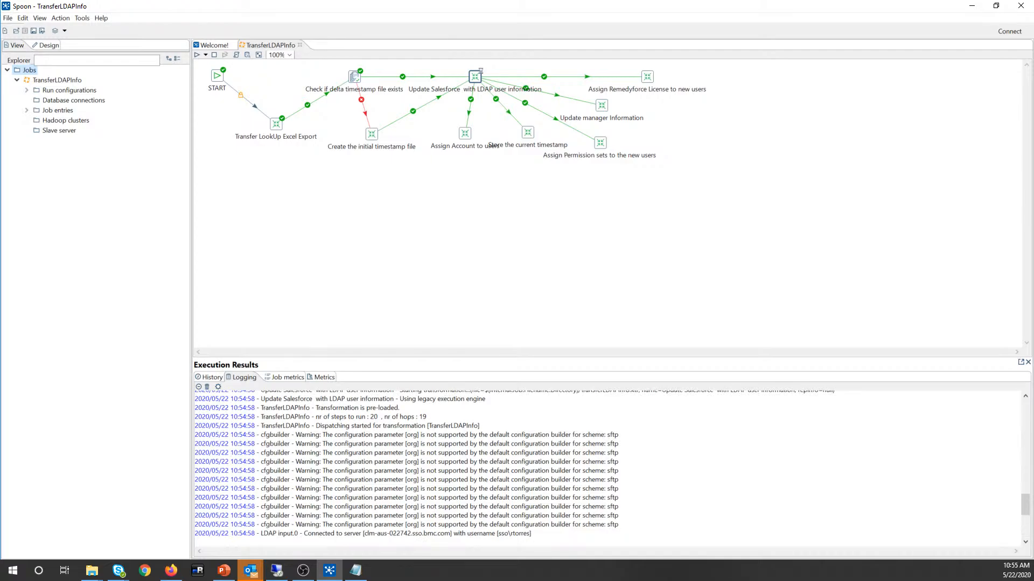
Step: Review the job log's Excel Output FirstTime field error and bring up the Update Salesforce entry's actions
scroll(608, 468, "up", 5)
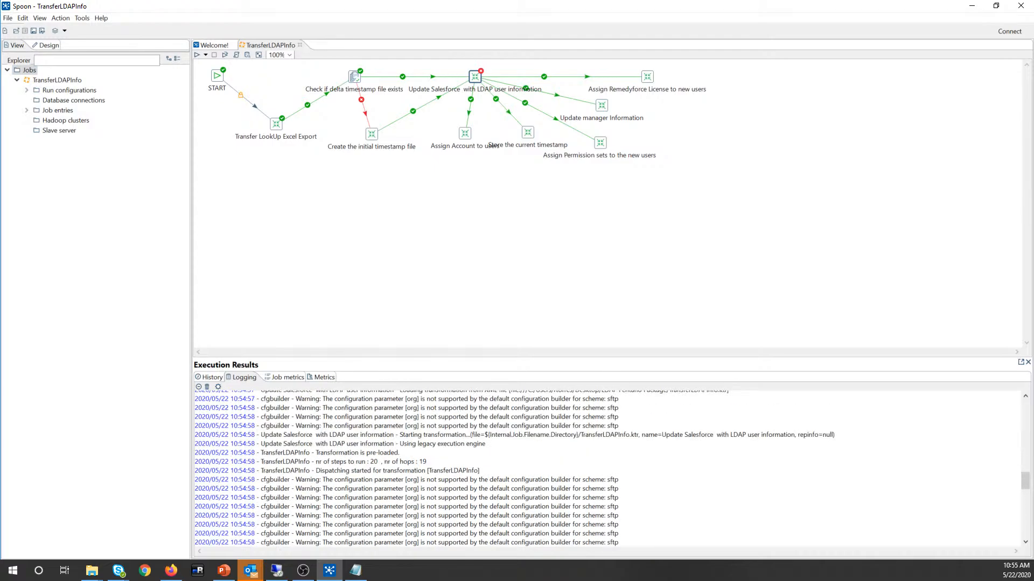
scroll(607, 469, "up", 20)
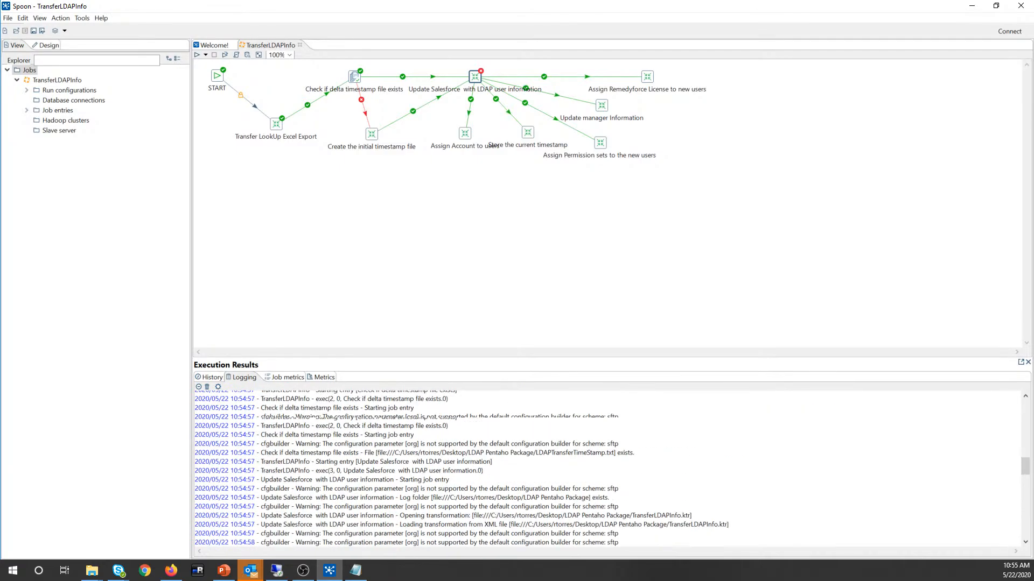
scroll(590, 545, "down", 20)
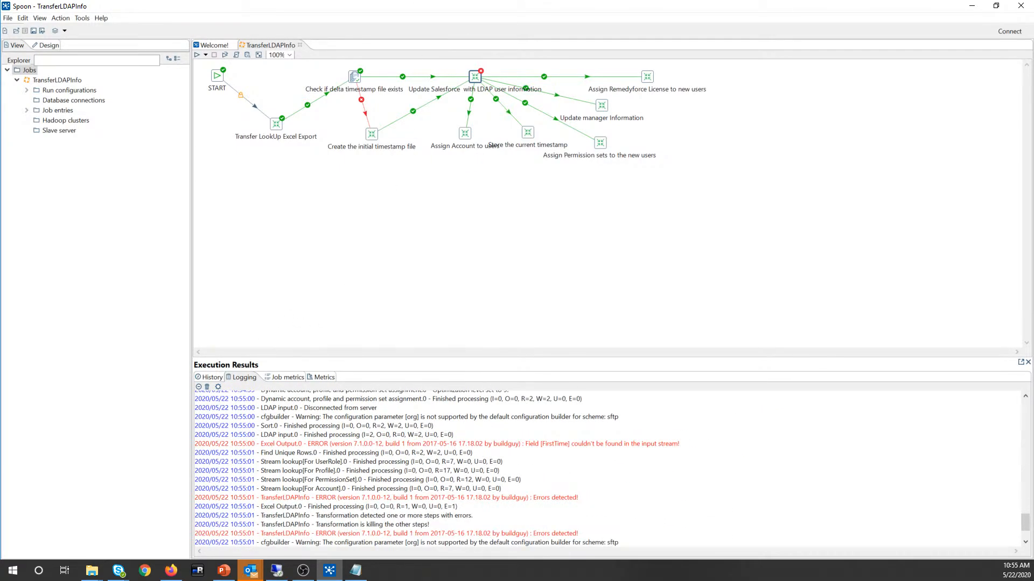
left_click_drag(475, 81, 475, 75)
right_click(475, 75)
Step: In the job's referenced transformation, tick 'Dynamic filter string' on LDAP input and save
mouse_move(574, 113)
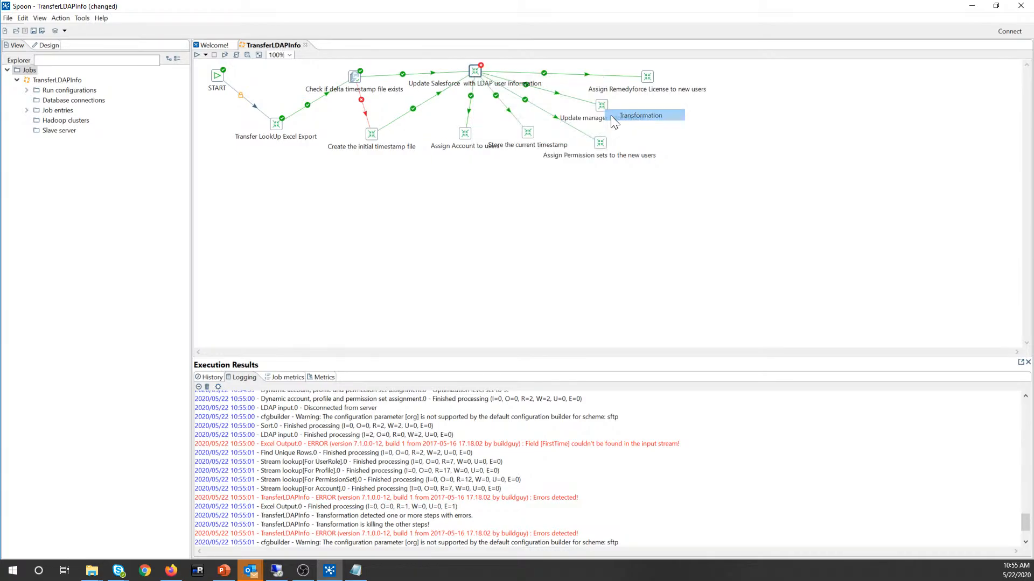
left_click(611, 116)
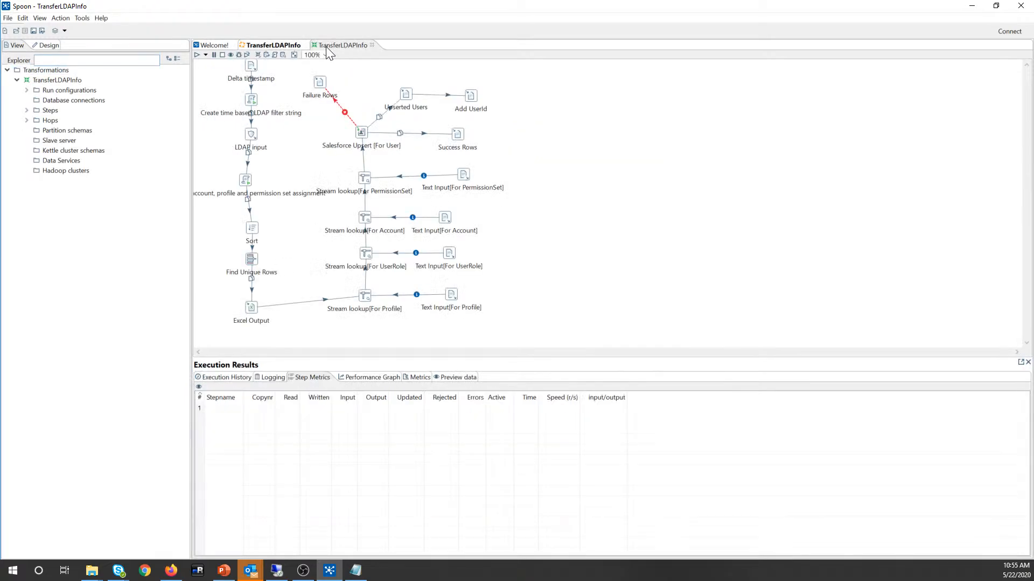
double_click(252, 135)
left_click(420, 118)
left_click(566, 179)
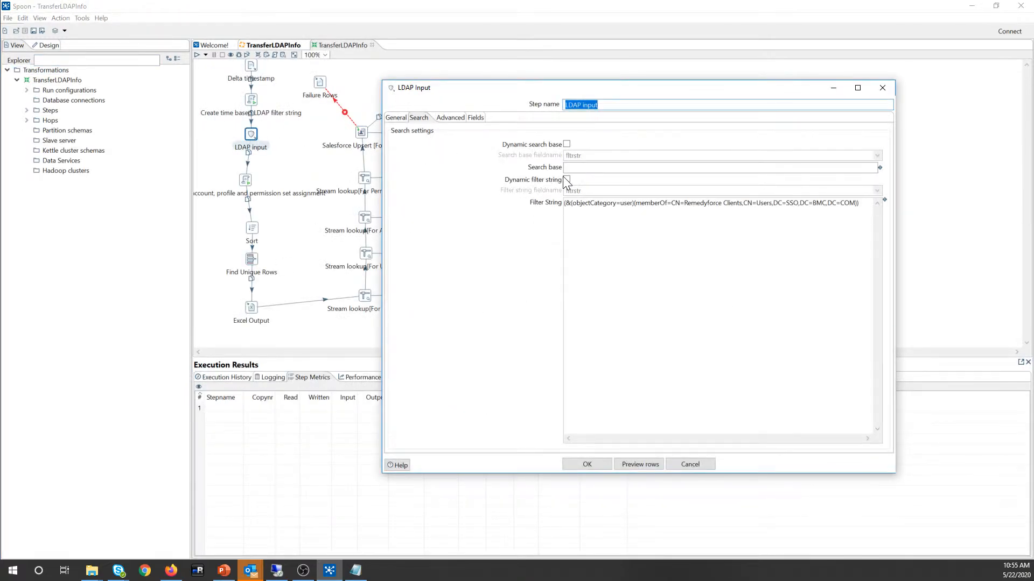
left_click(593, 464)
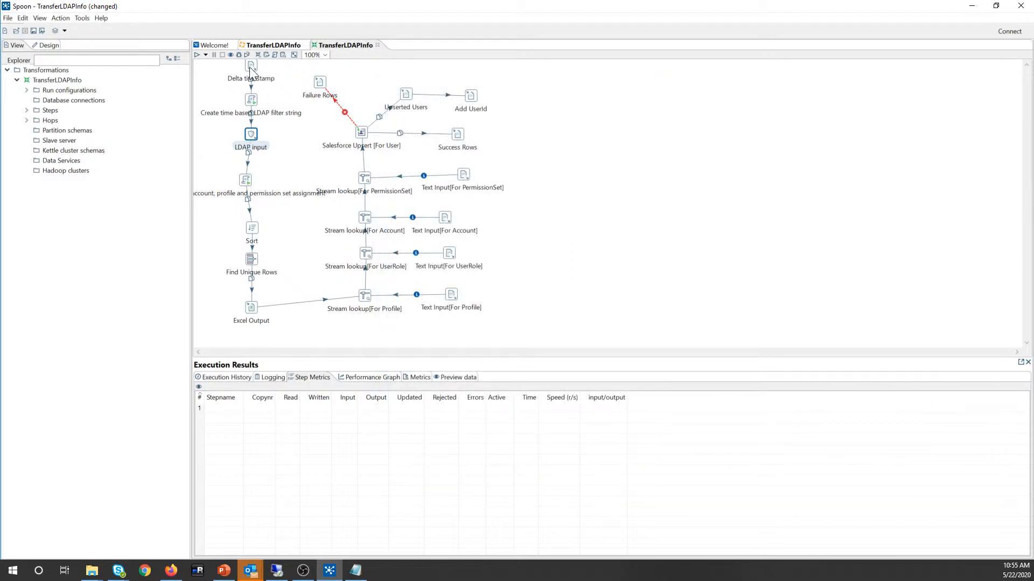
left_click(36, 30)
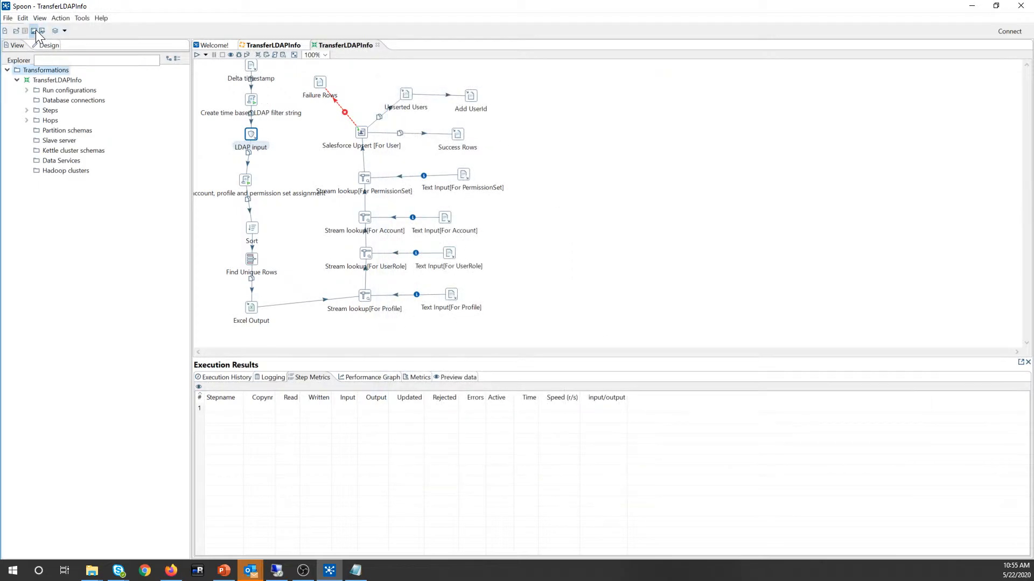
Step: Rerun the TransferLDAPInfo job, saving it first, until every entry finishes true
left_click(271, 46)
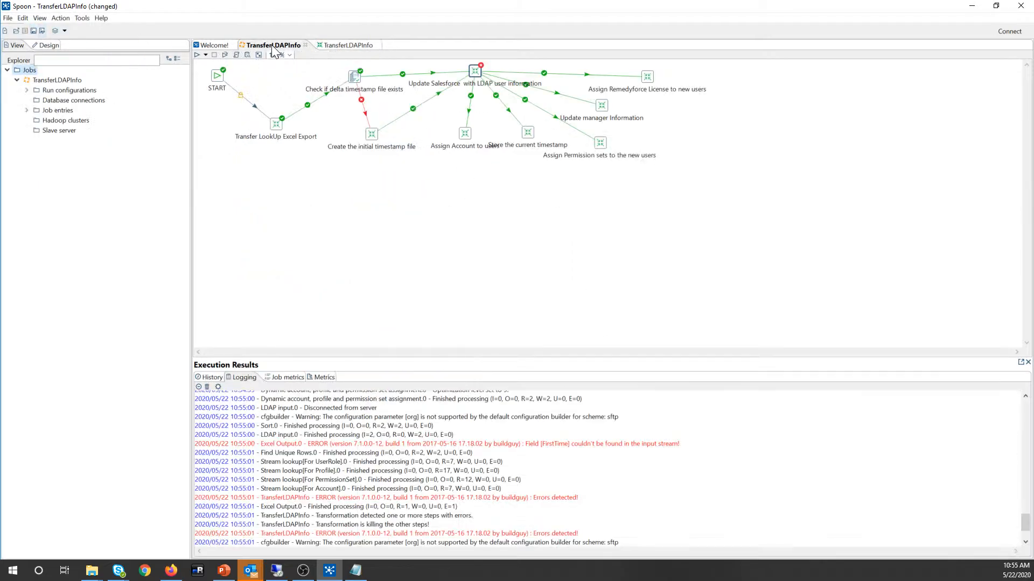
left_click(198, 54)
left_click(587, 394)
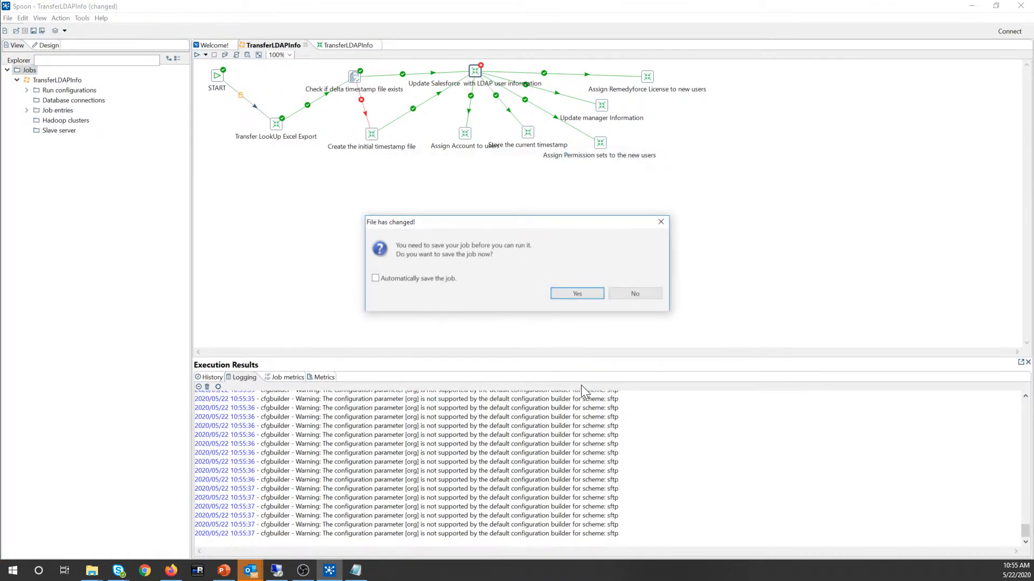
left_click(573, 295)
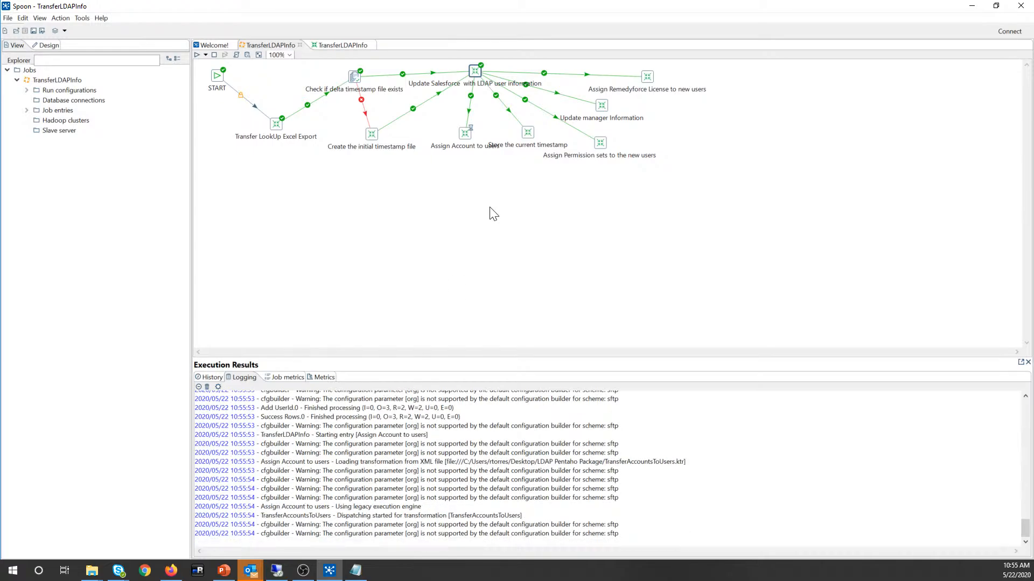
mouse_move(477, 69)
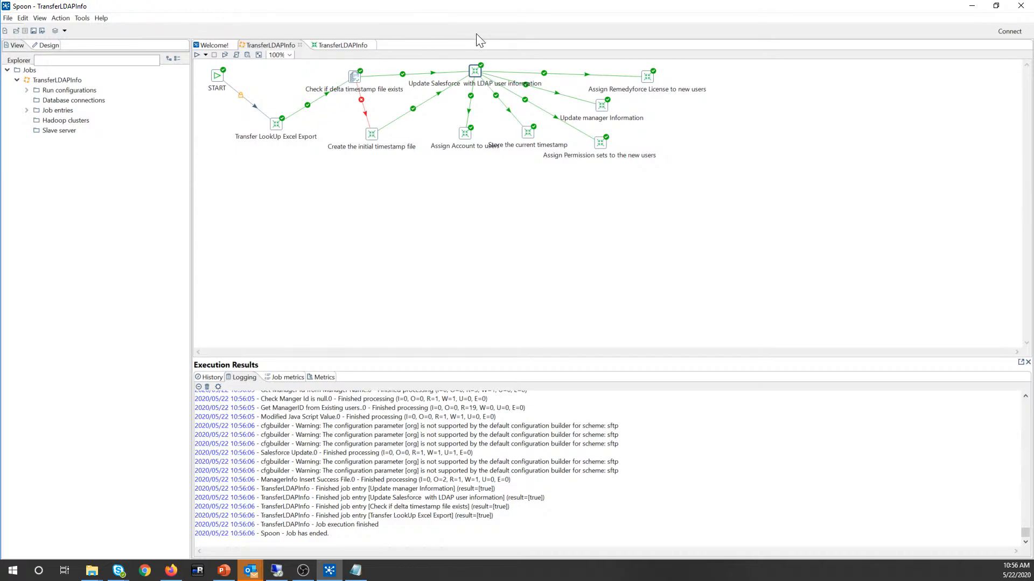
Step: Check the Update Salesforce entry's options, then return to the TransferLDAPInfo transformation
right_click(476, 73)
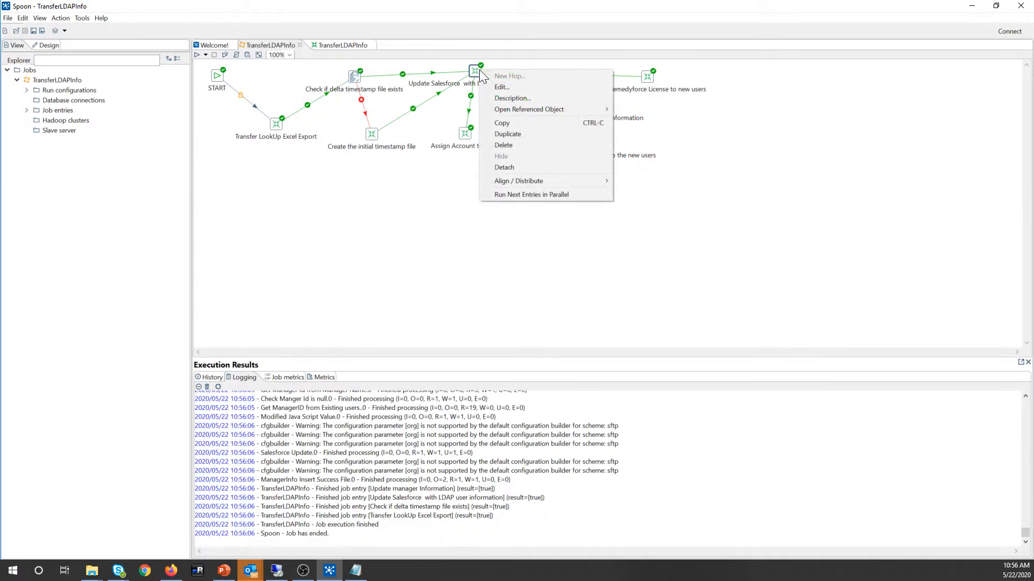
left_click(476, 73)
right_click(476, 75)
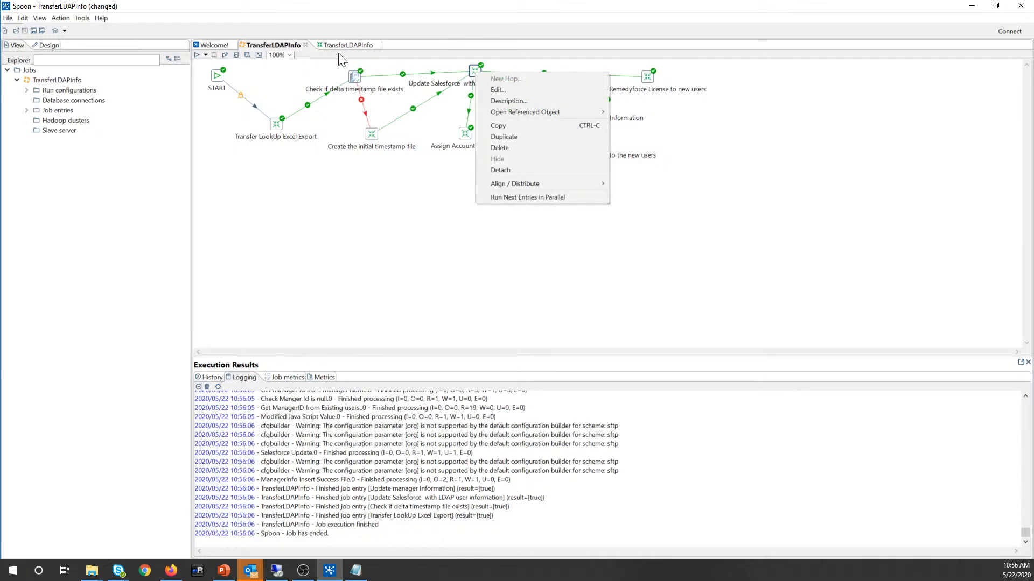
left_click(359, 46)
left_click(359, 46)
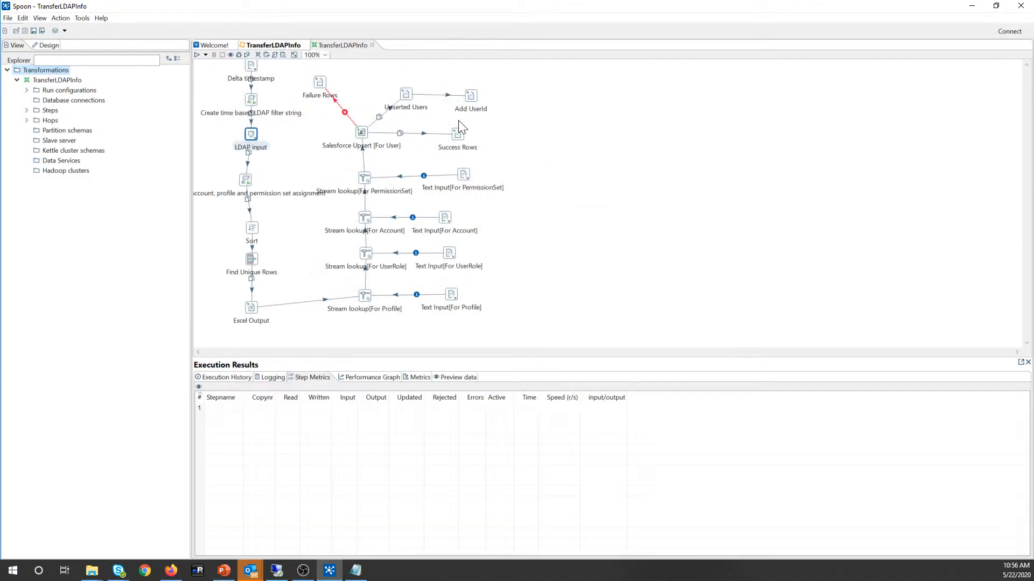
Step: Review the Salesforce Upsert [For User] mapping keyed on BMCServiceDesk__UniqueUserIDInSource__c and keep it unchanged
left_click_drag(363, 131, 364, 128)
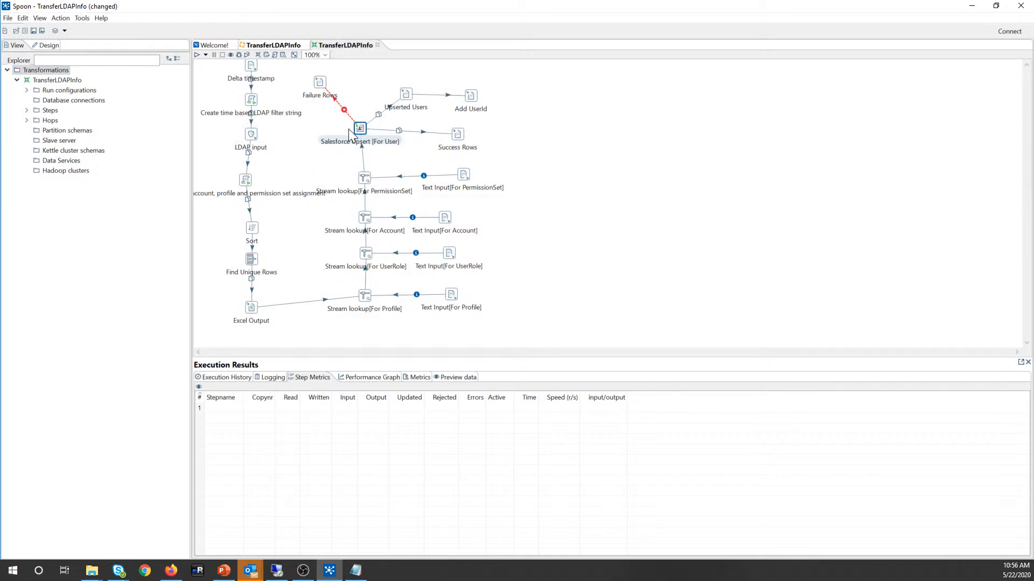
mouse_move(361, 129)
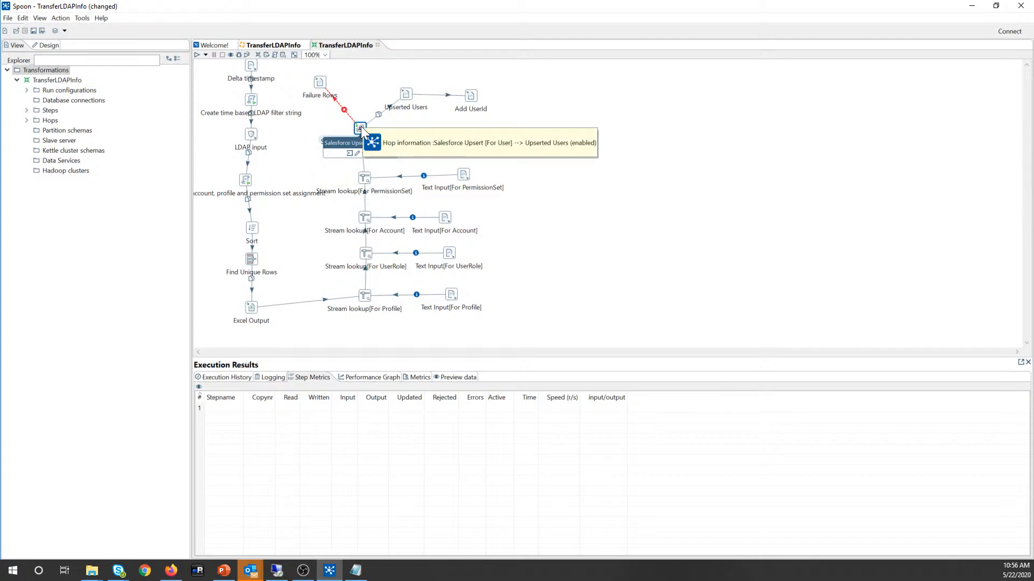
double_click(361, 126)
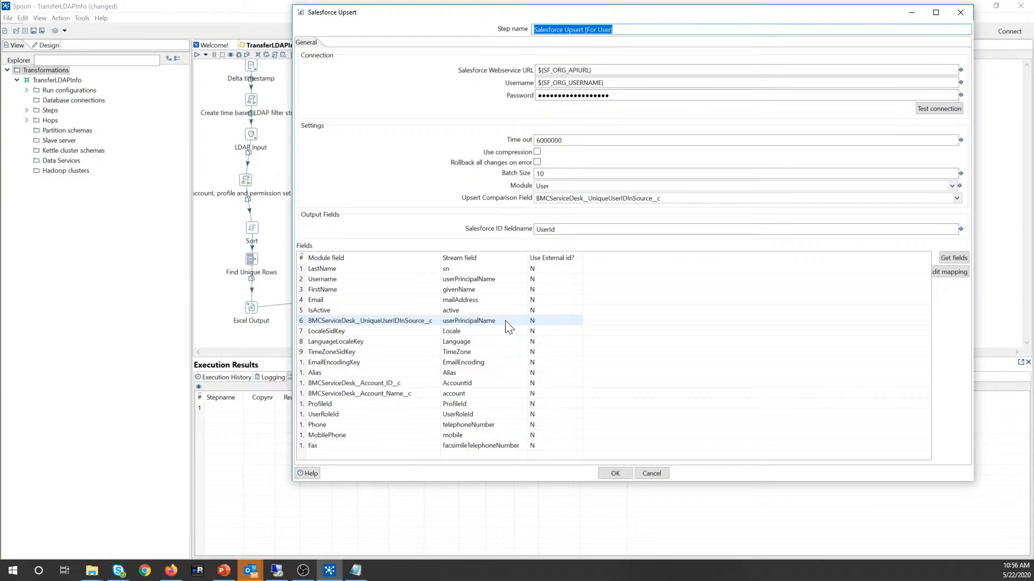
left_click(425, 321)
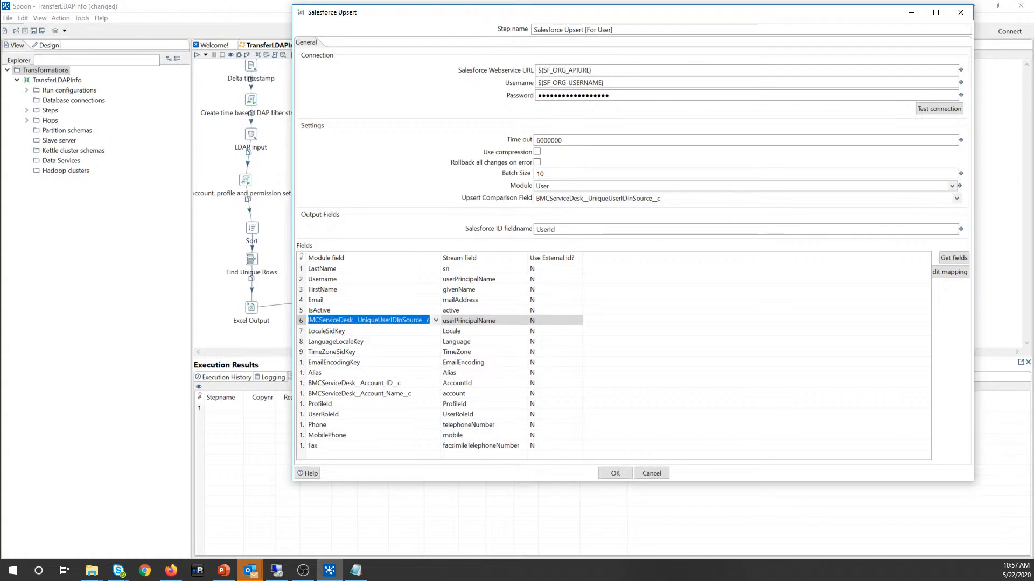
left_click(619, 473)
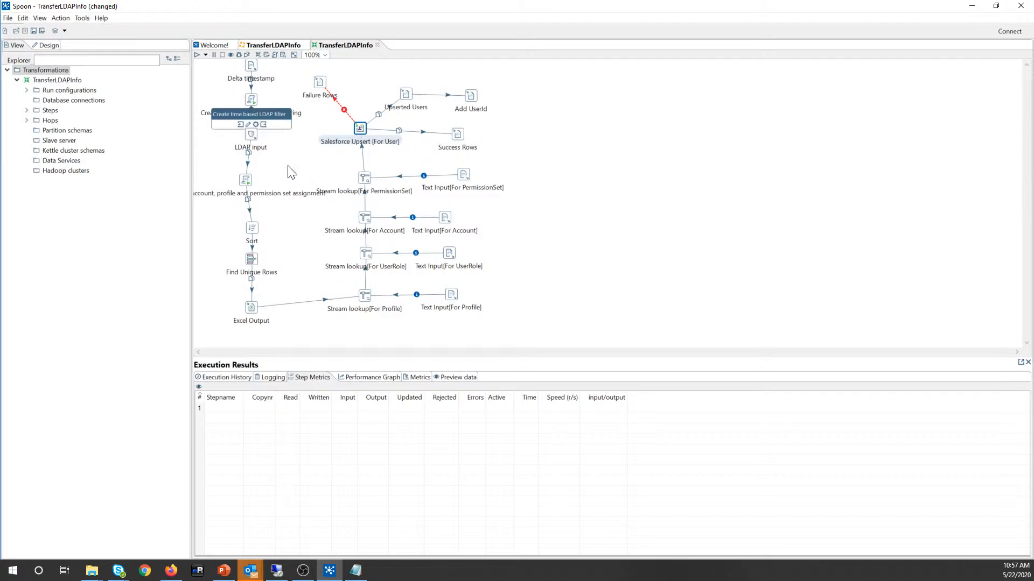
Step: Inspect the Create time based LDAP filter string script step and the transformation's log output
double_click(258, 103)
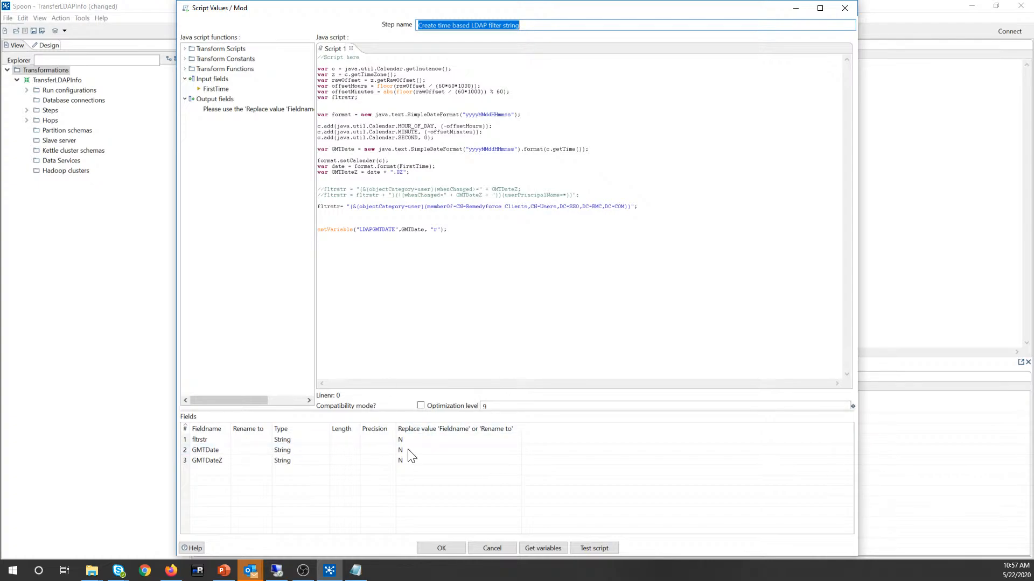
left_click(438, 549)
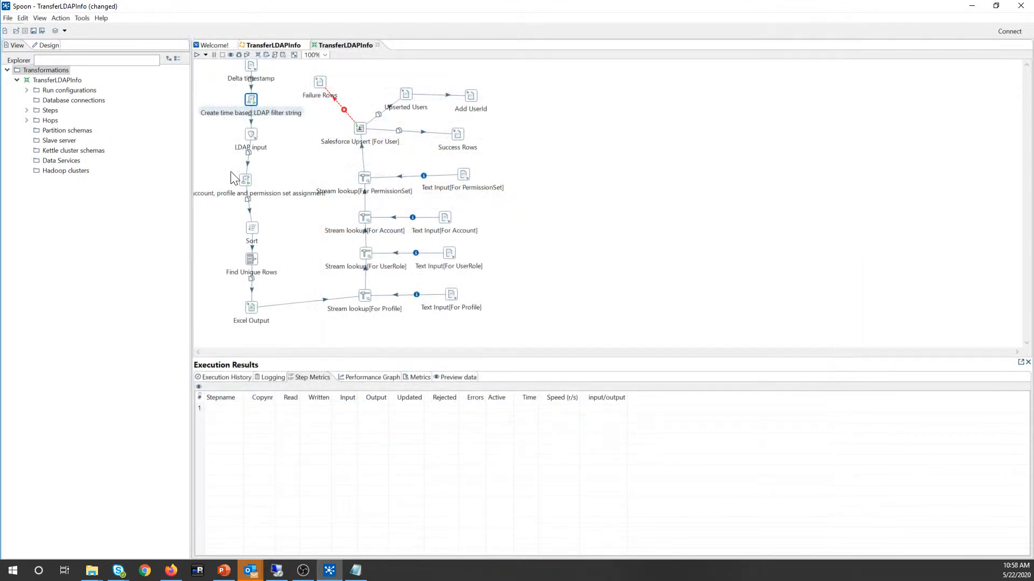
left_click(273, 378)
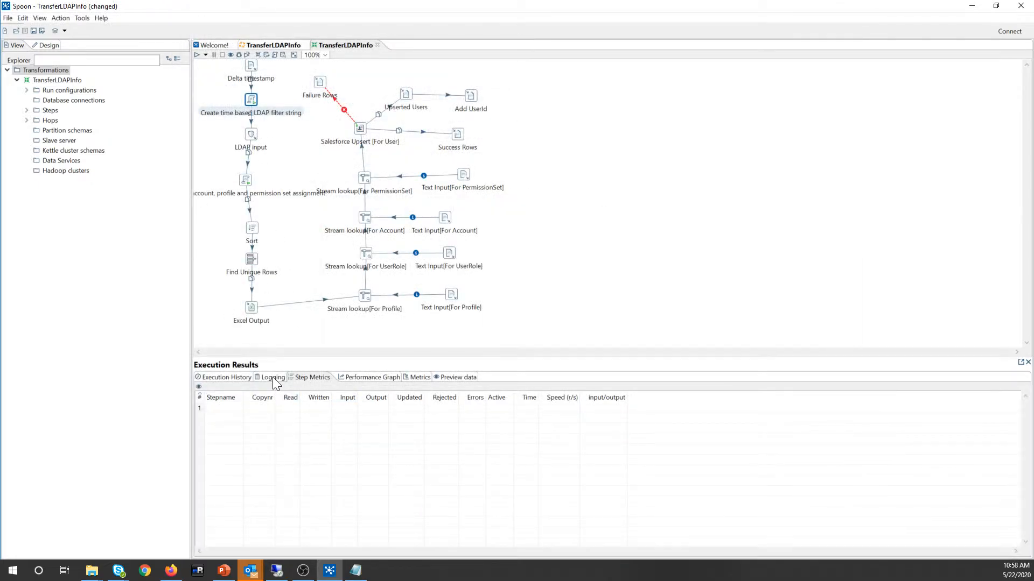
Step: Save the TransferLDAPInfo transformation to TransferLDAPInfo.ktr and return to the TransferLDAPInfo job
left_click(271, 46)
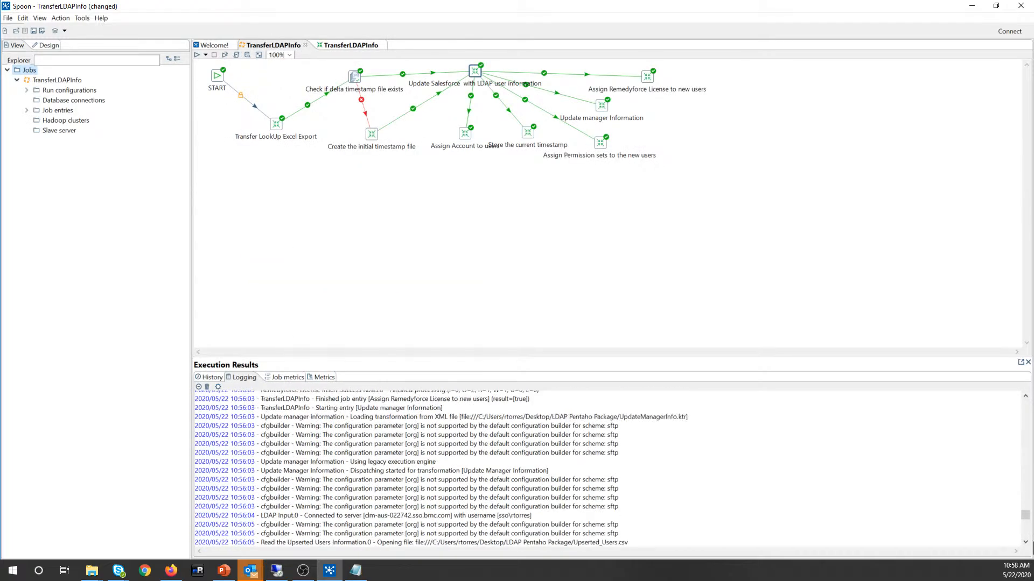
mouse_move(1024, 530)
left_mouse_down()
mouse_move(1025, 440)
mouse_move(1021, 546)
left_mouse_up()
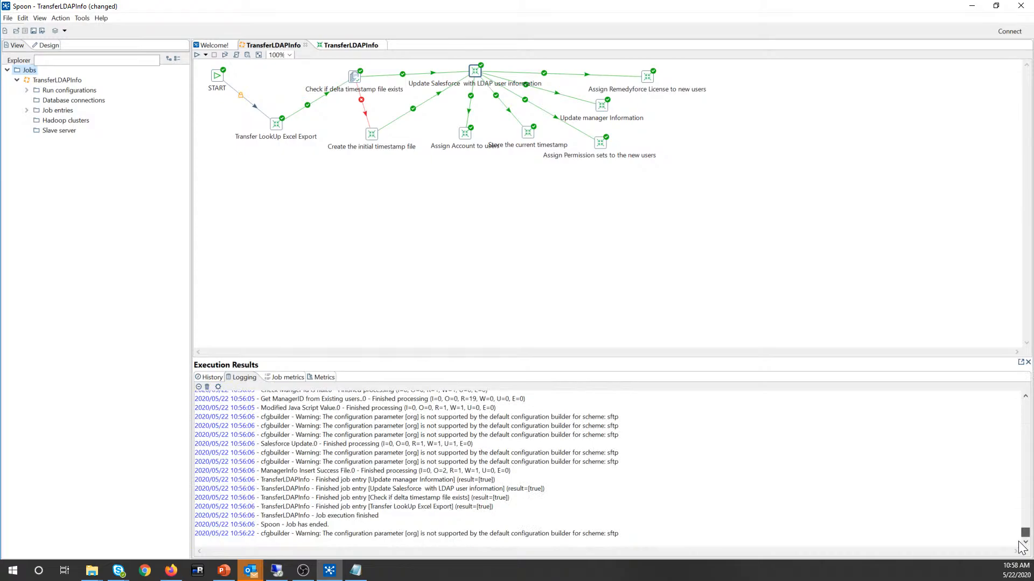
left_click(360, 45)
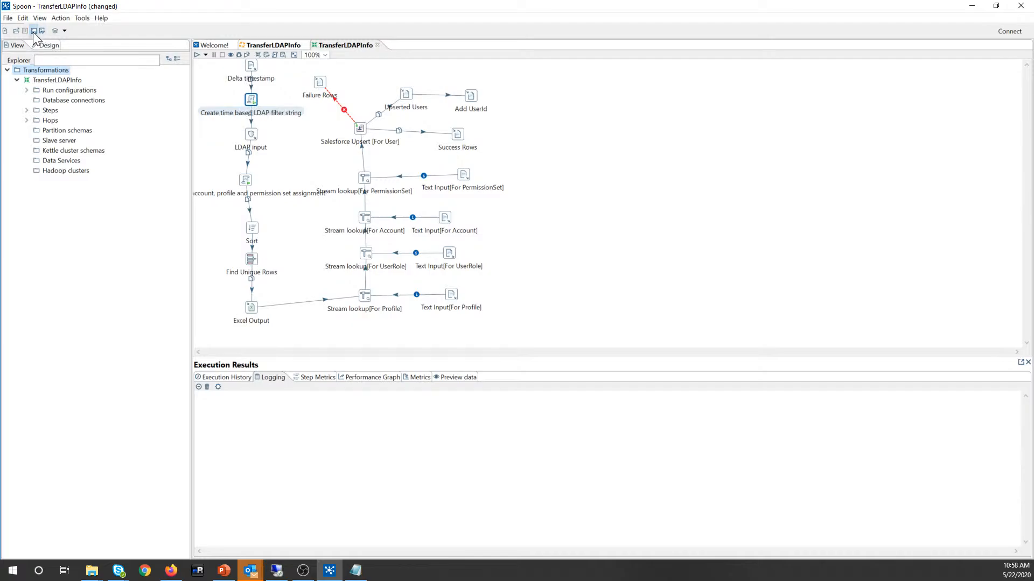
left_click(283, 45)
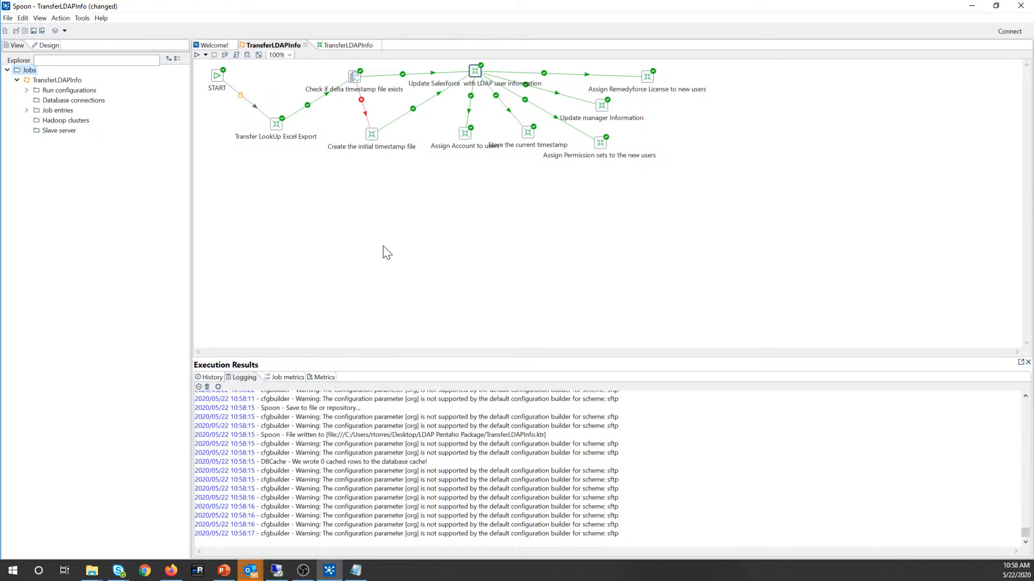
Step: From Salesforce's Active Users list, open the Remedyforce Administrator and client user records in new tabs
left_click(173, 572)
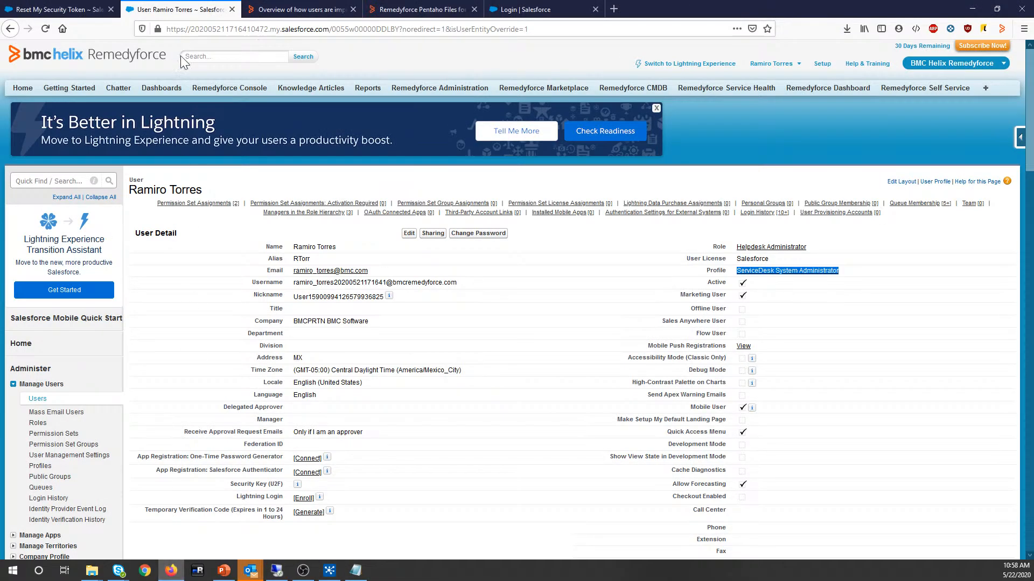
left_click(36, 399)
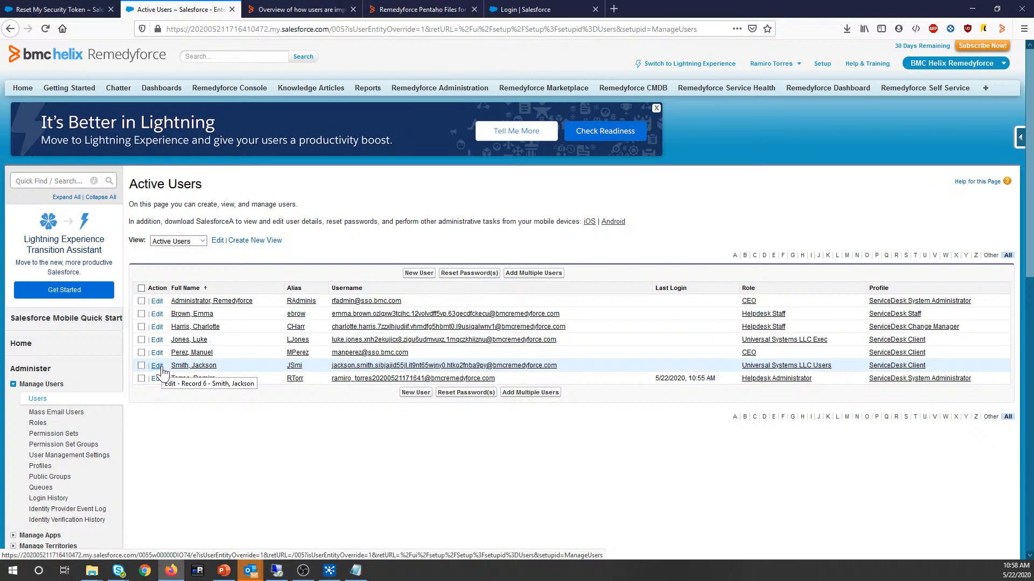
right_click(250, 302)
left_click(260, 311)
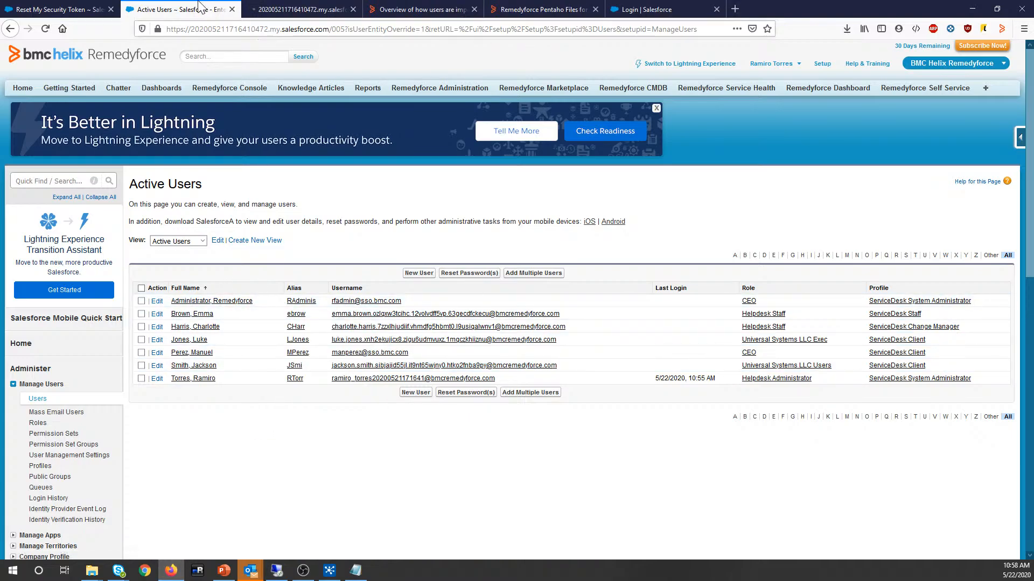
right_click(207, 353)
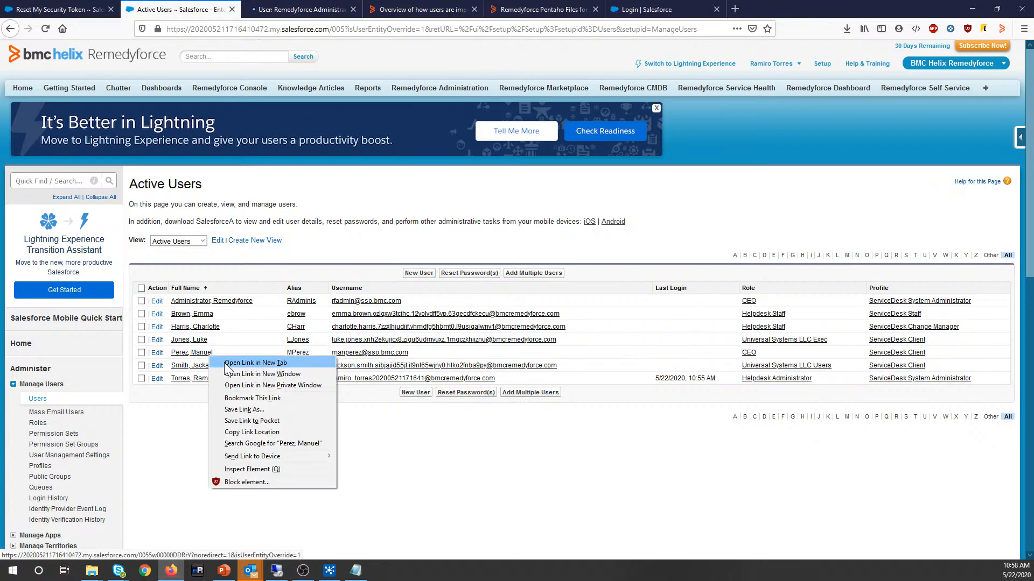
left_click(230, 365)
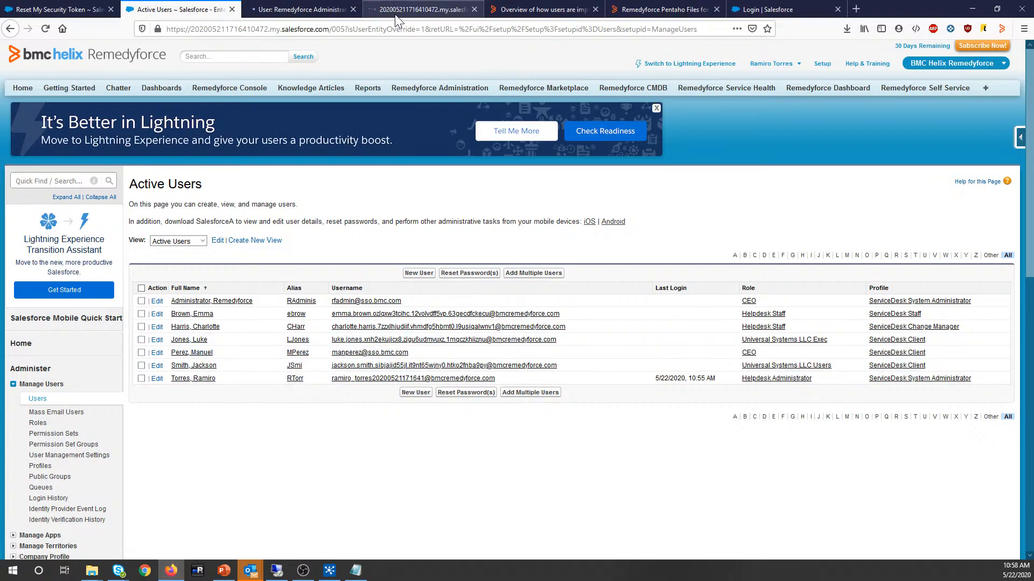
Step: Compare profiles: ServiceDesk System Administrator for the administrator versus ServiceDesk Client for the client user
left_click(395, 11)
left_click(298, 7)
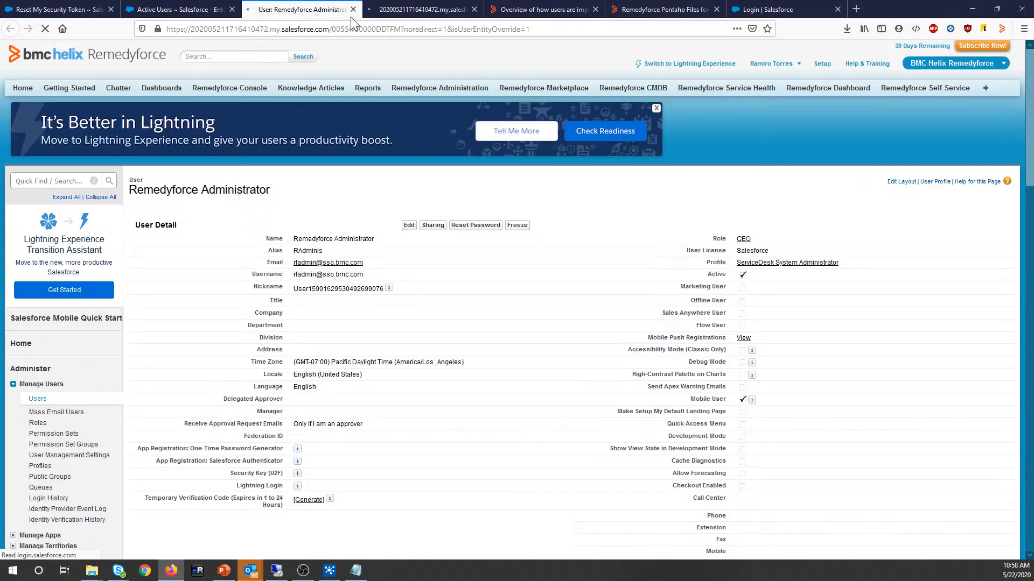
left_click(377, 10)
left_click(311, 5)
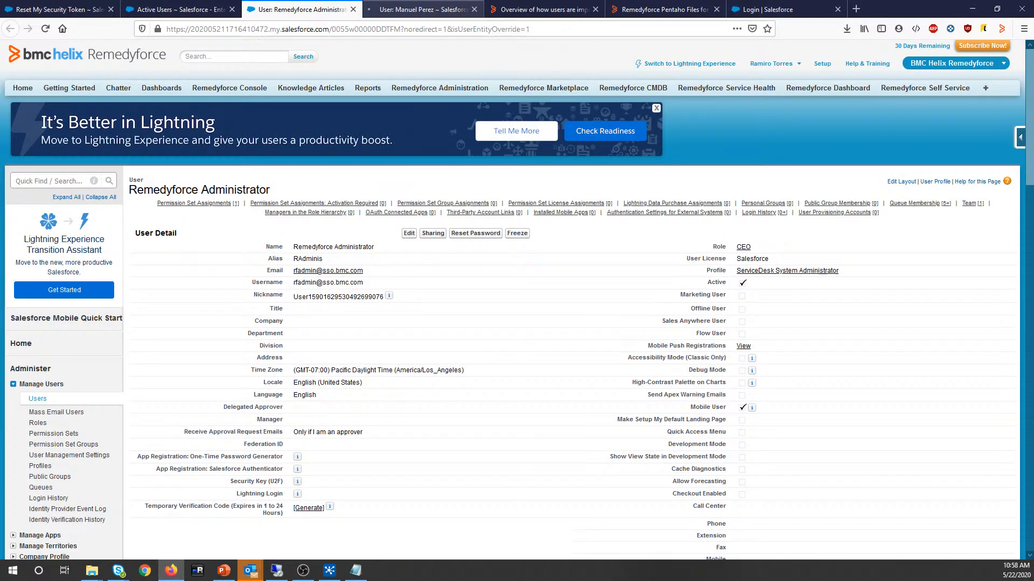
mouse_move(738, 273)
left_mouse_down()
mouse_move(817, 273)
mouse_move(741, 281)
left_mouse_up()
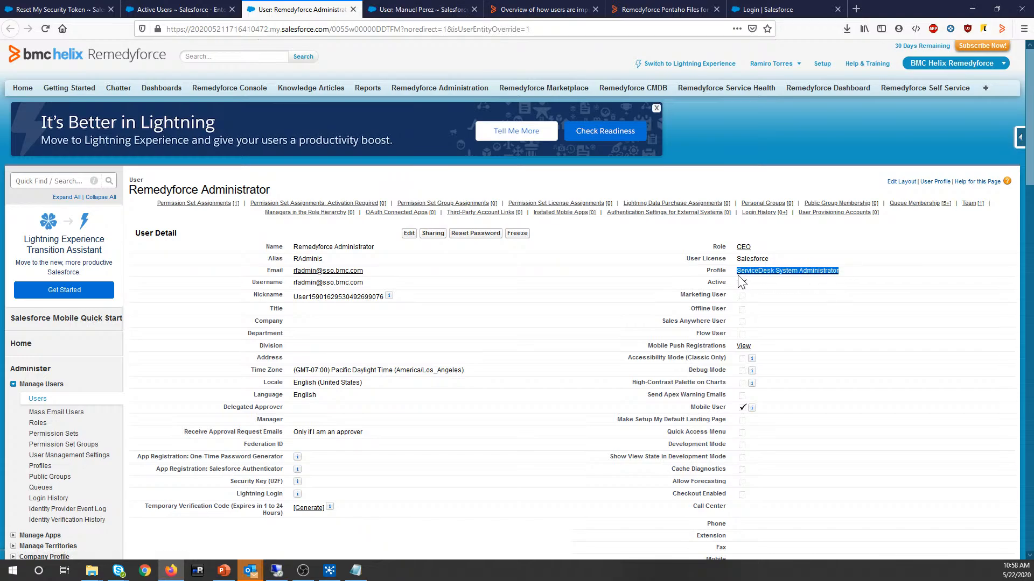
key("ctrl+Tab")
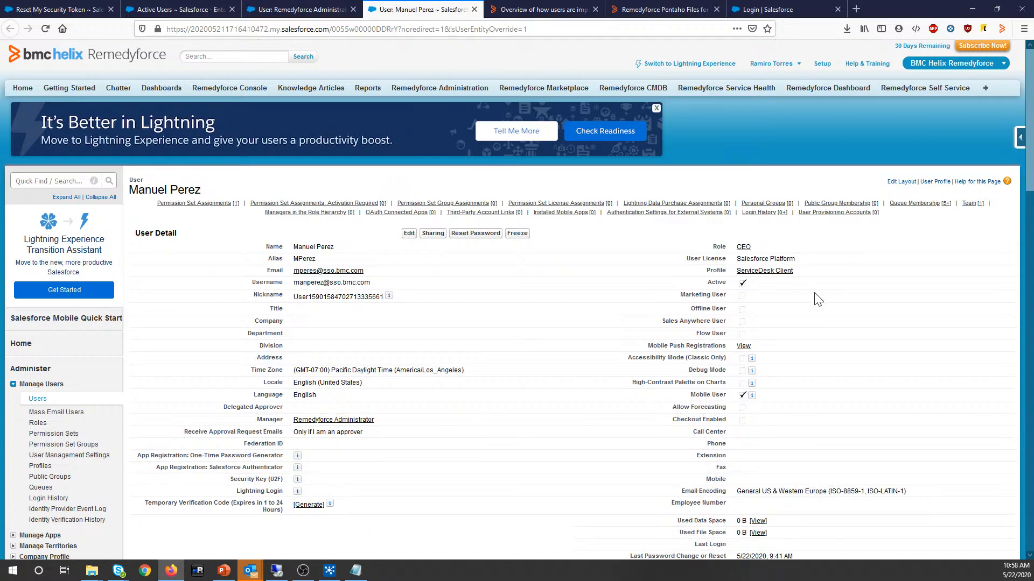
left_click_drag(805, 277, 733, 281)
Step: Compare the administrator's Remedyforce Administrator permission set with the client user's permission set assignments
left_click(335, 11)
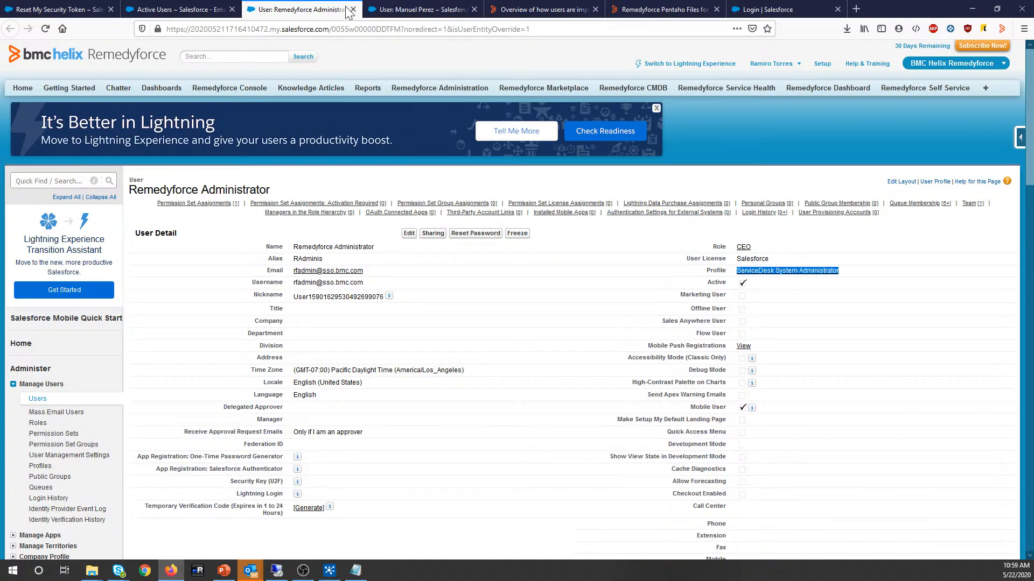
scroll(584, 401, "down", 4)
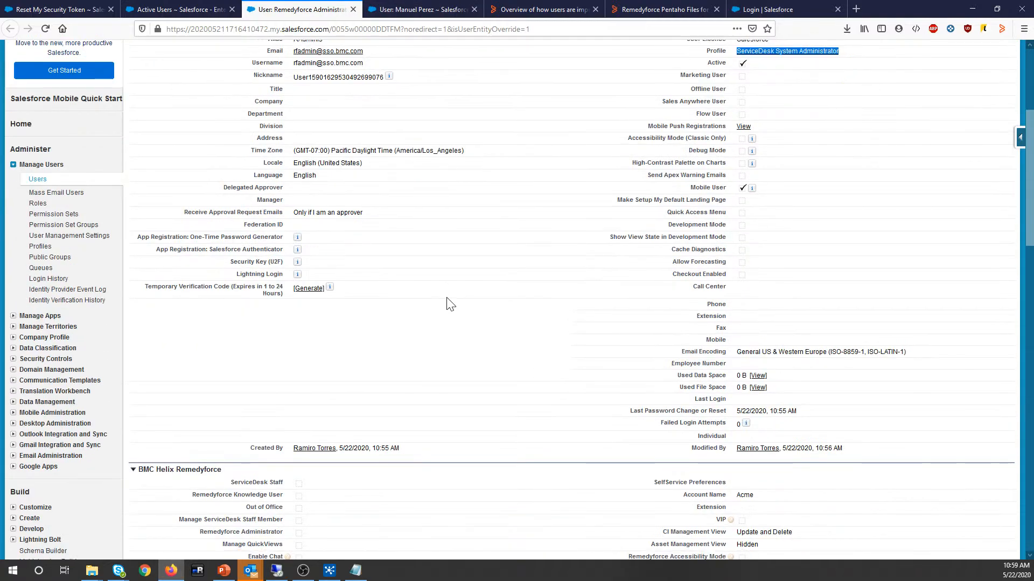
scroll(450, 304, "down", 4)
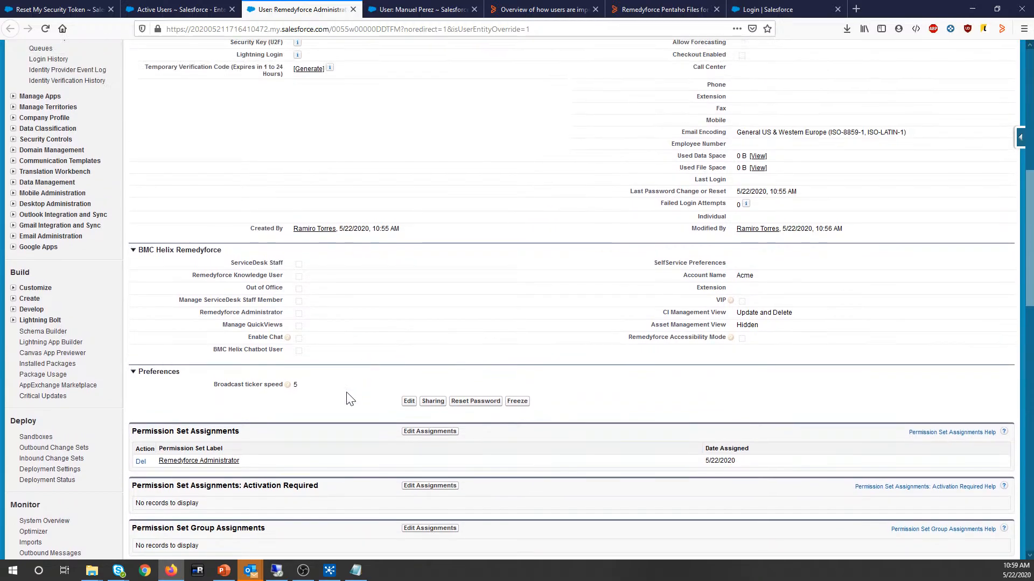
left_click_drag(242, 465, 161, 473)
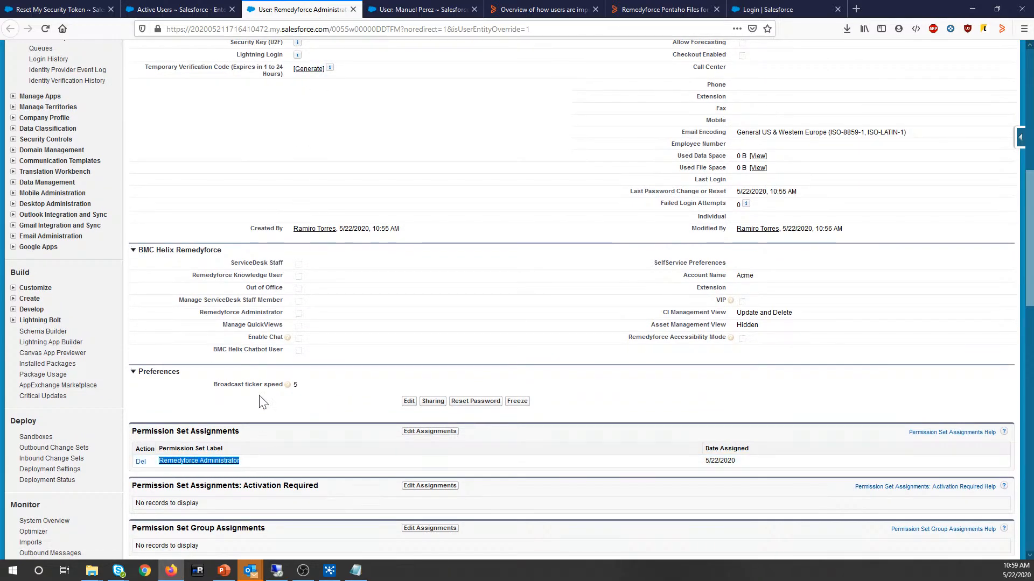
key("ctrl+Tab")
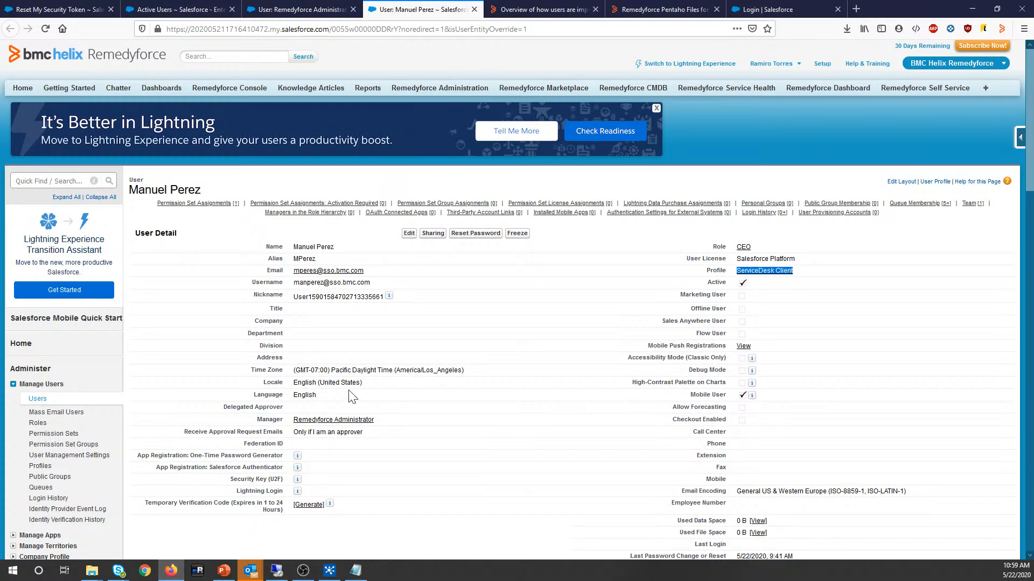
scroll(351, 397, "down", 9)
scroll(346, 392, "up", 9)
scroll(225, 256, "down", 9)
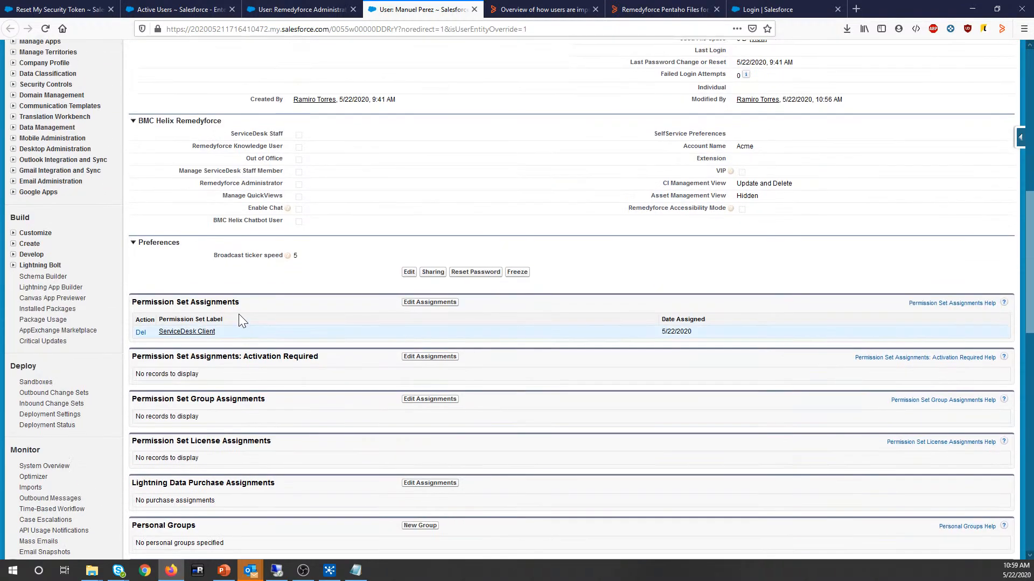
scroll(231, 331, "up", 3)
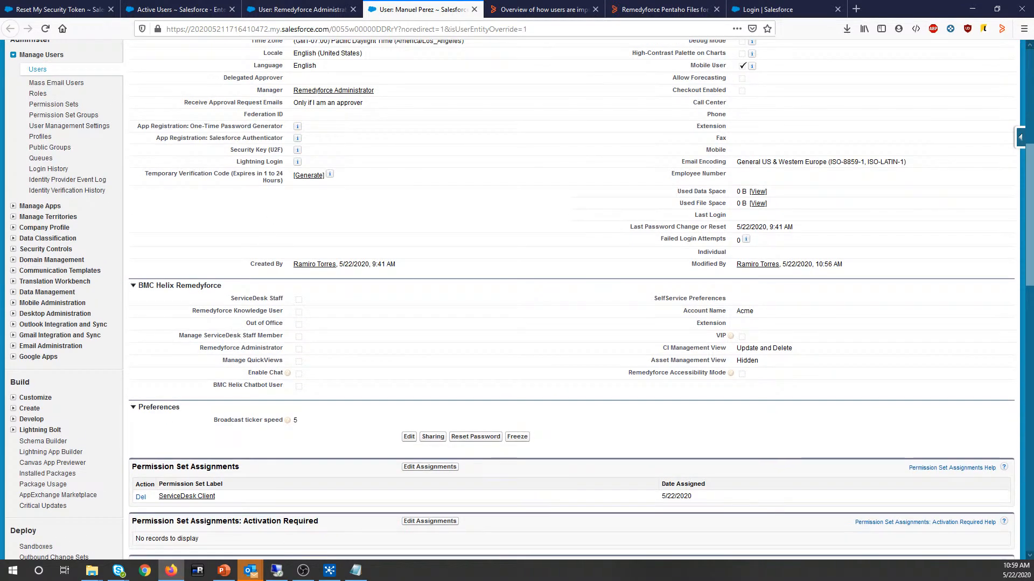
scroll(292, 212, "up", 4)
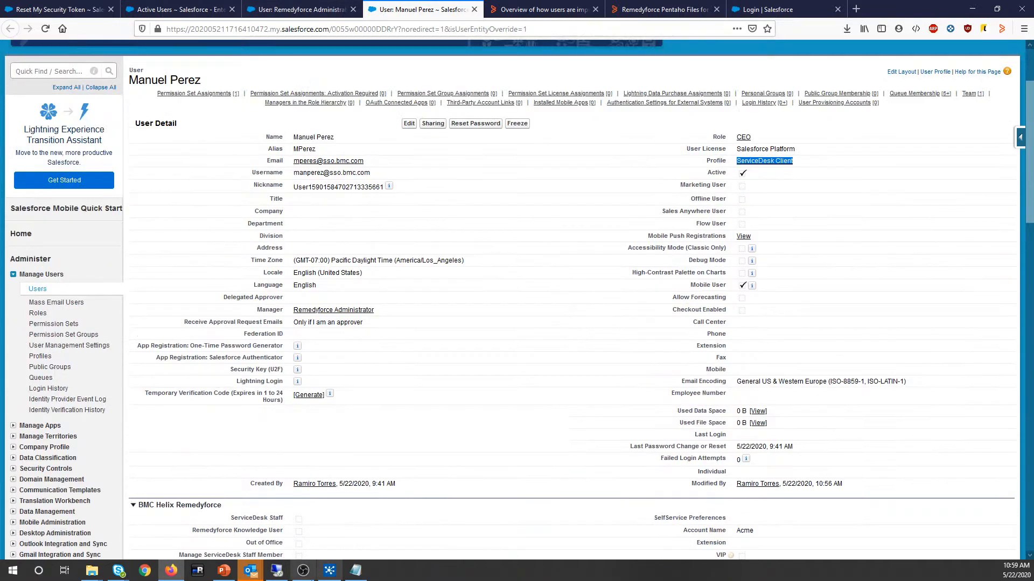
left_click(279, 572)
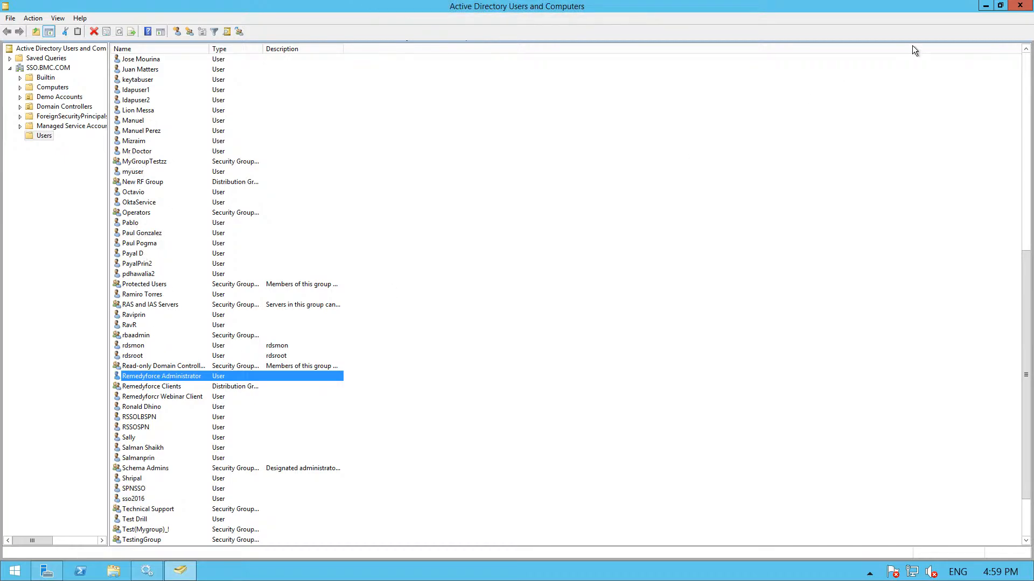
Step: Confirm in the client user's AD Organization properties that the manager is Remedyforce Administrator
double_click(152, 131)
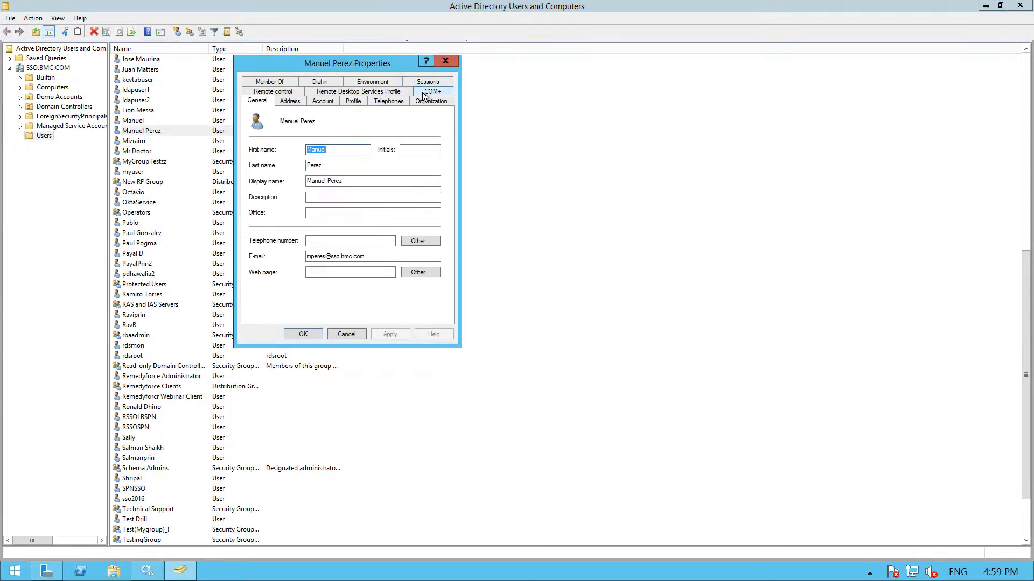
left_click(415, 102)
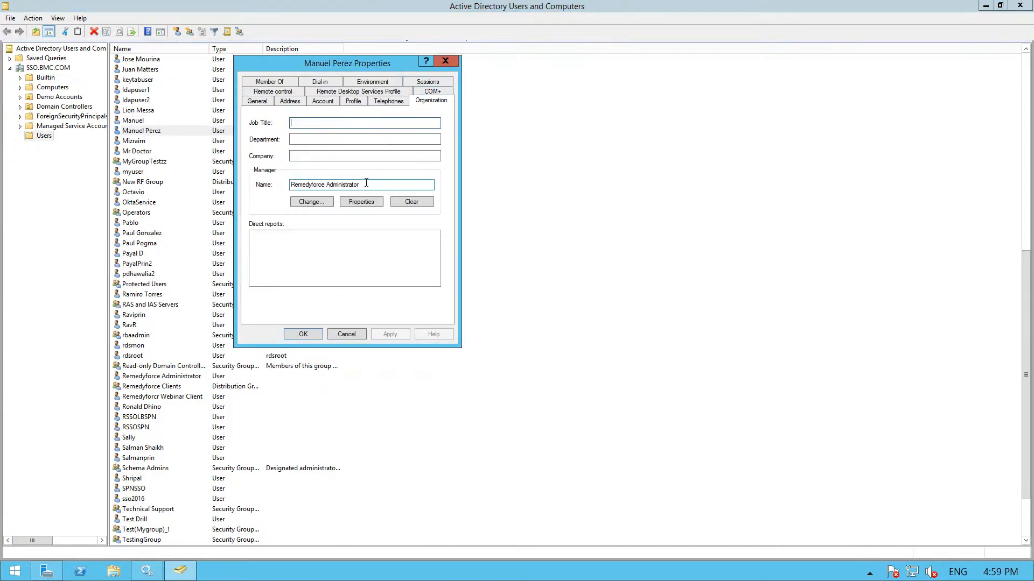
left_click_drag(359, 185, 290, 184)
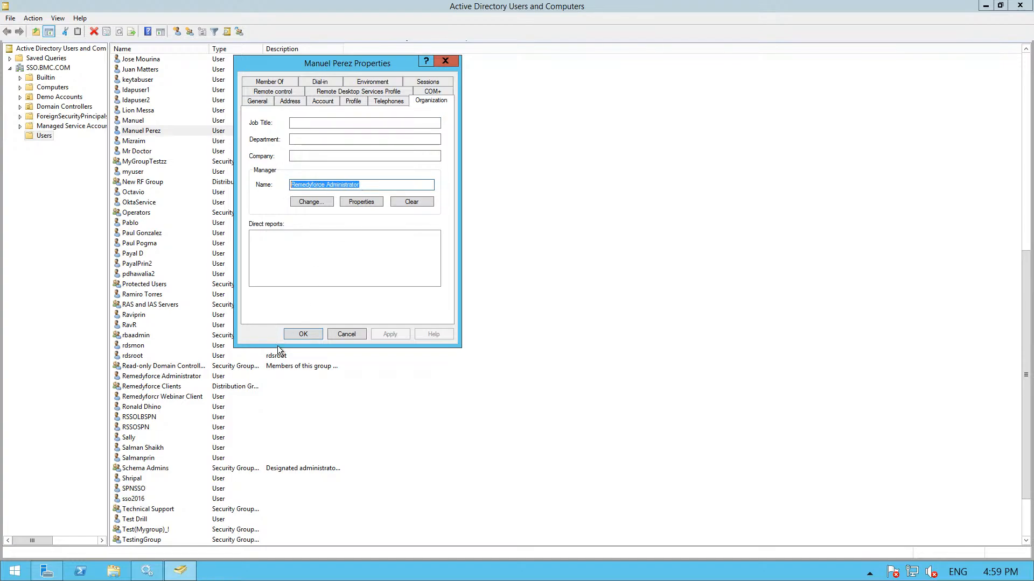
left_click(304, 334)
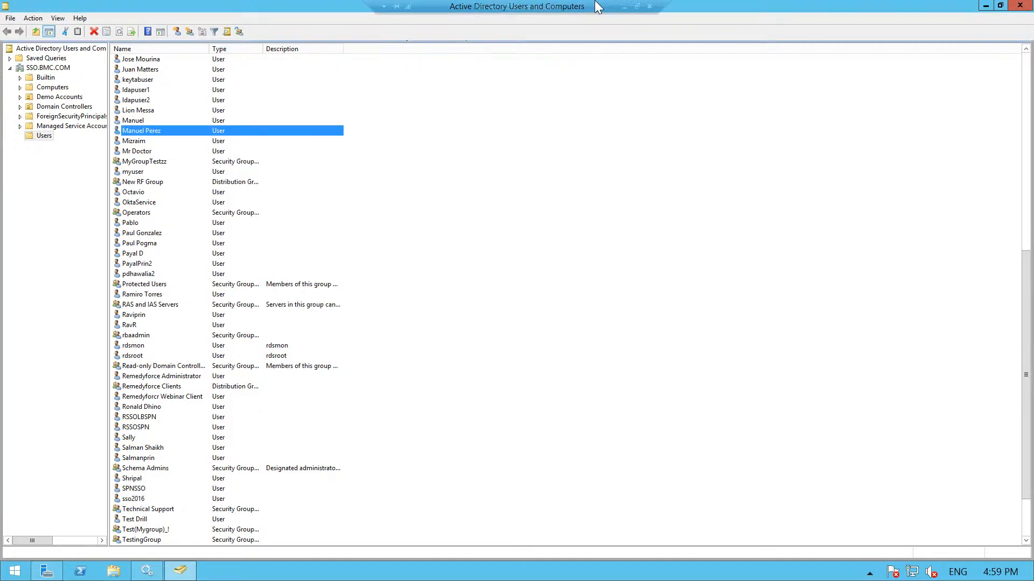
left_click(625, 6)
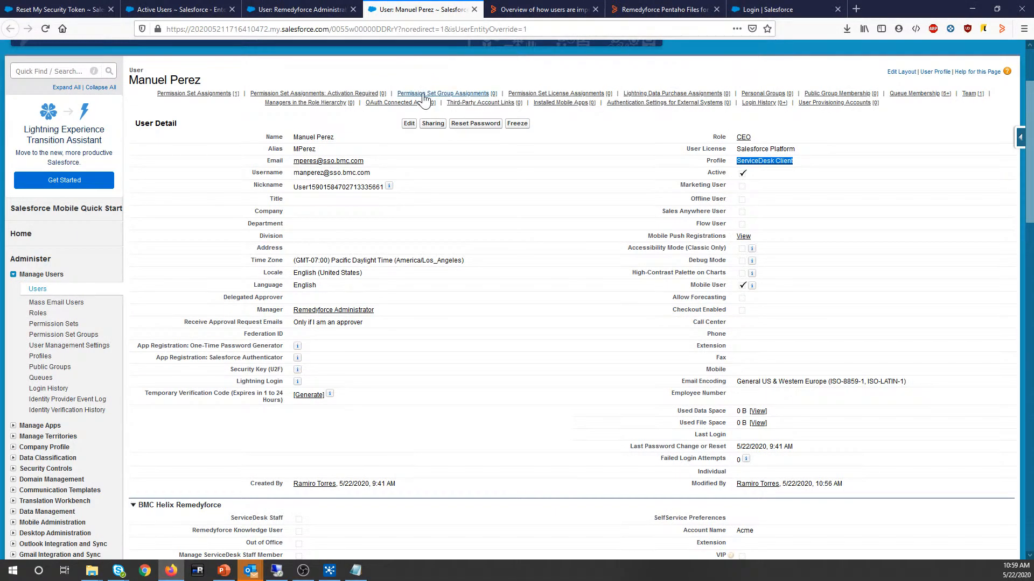
Step: Verify the client user's Manager reads Remedyforce Administrator, then return to the administrator's record
mouse_move(426, 95)
scroll(404, 220, "down", 3)
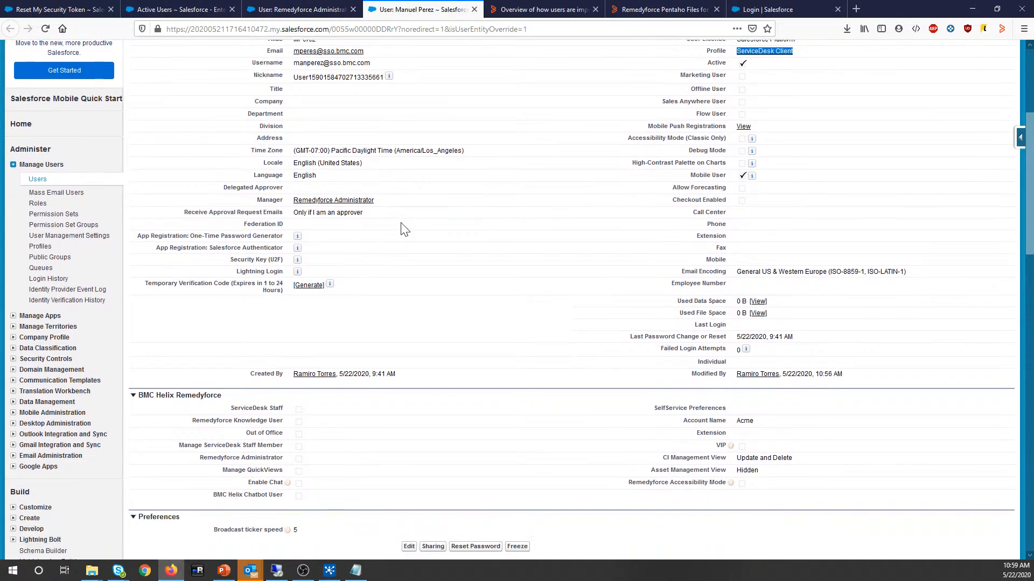
scroll(404, 228, "up", 5)
scroll(403, 229, "down", 5)
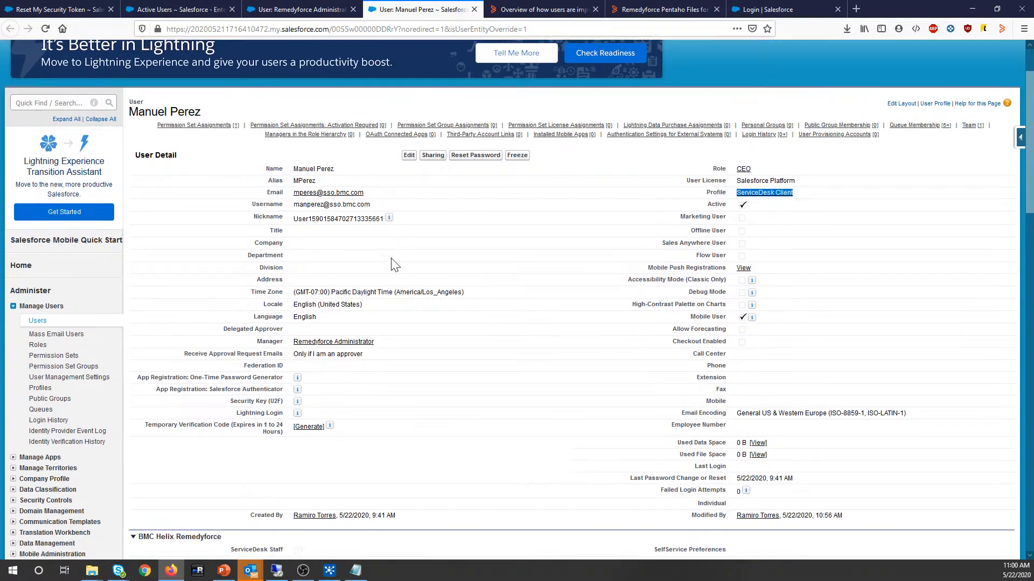
scroll(351, 203, "up", 5)
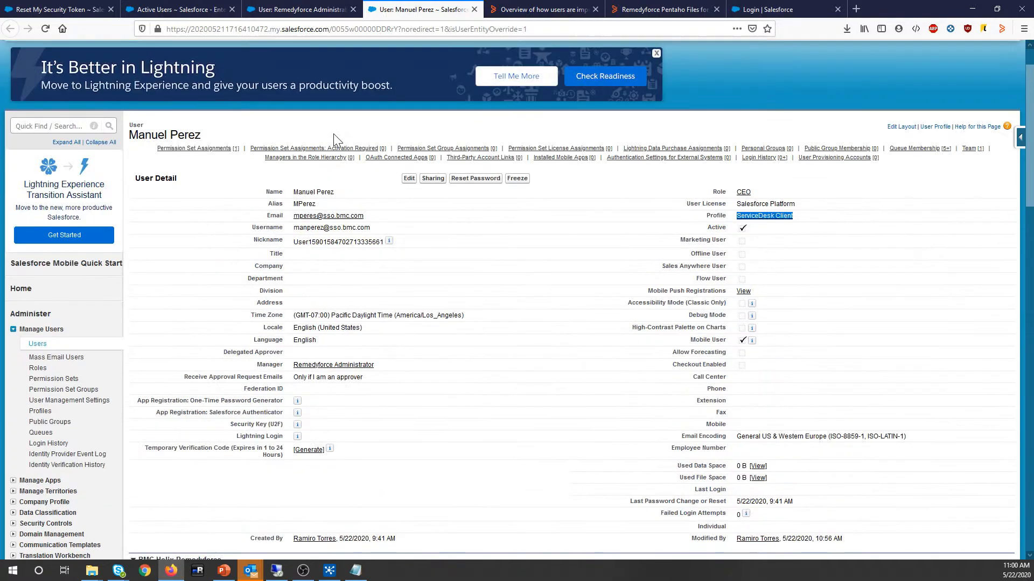
left_click_drag(258, 365, 288, 371)
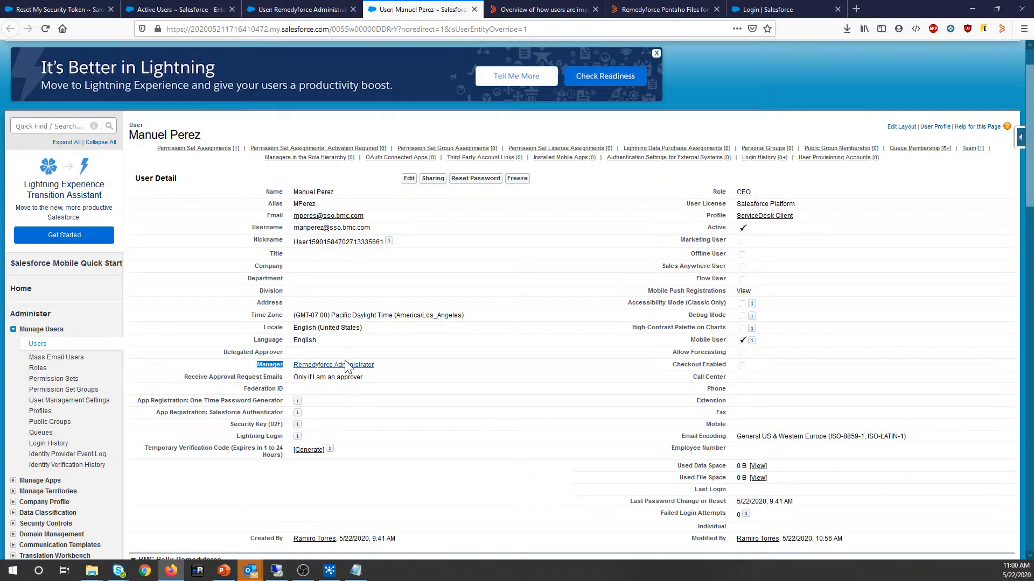
left_click_drag(401, 367, 288, 370)
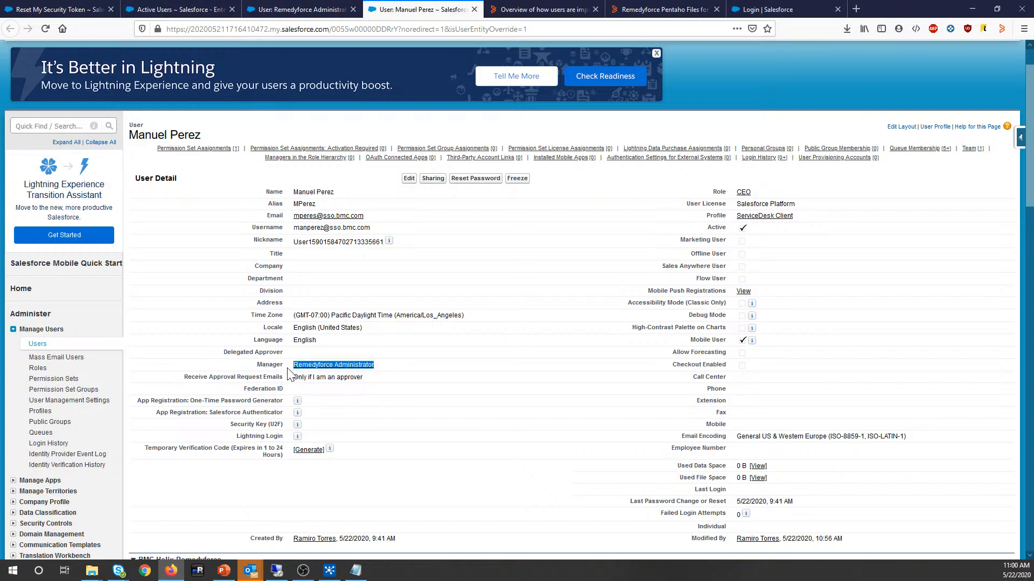
left_click(290, 10)
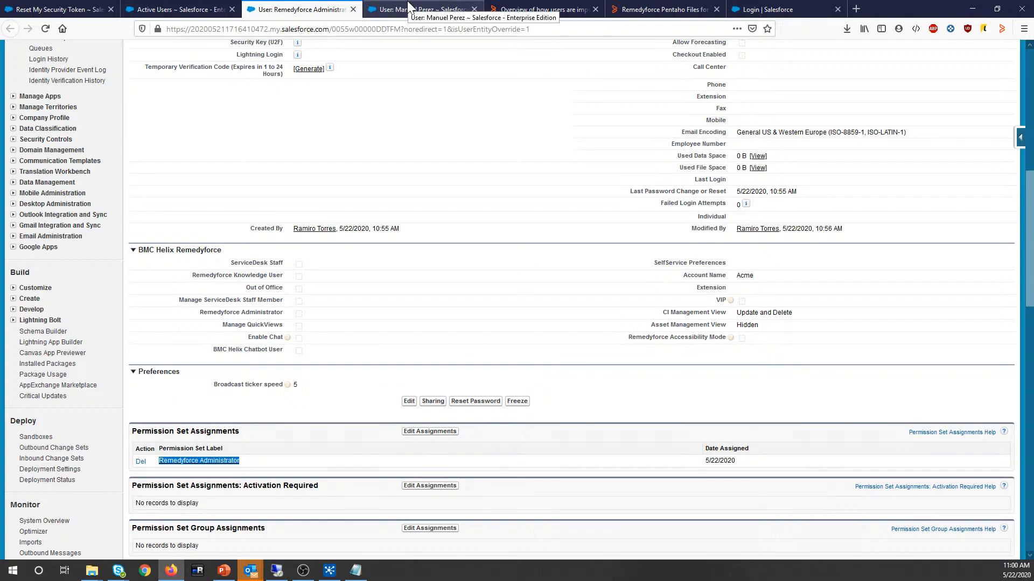
scroll(408, 269, "up", 8)
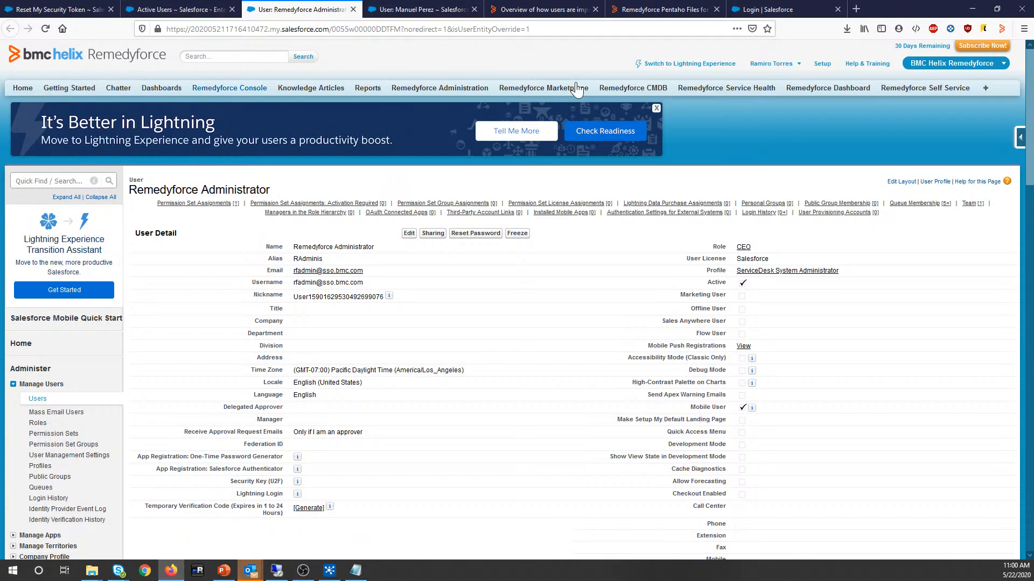
Step: Go to My Settings > Personal > Reset My Security Token from the administrator's account menu
left_click(192, 8)
left_click(307, 4)
left_click(411, 9)
left_click(296, 17)
left_click(770, 65)
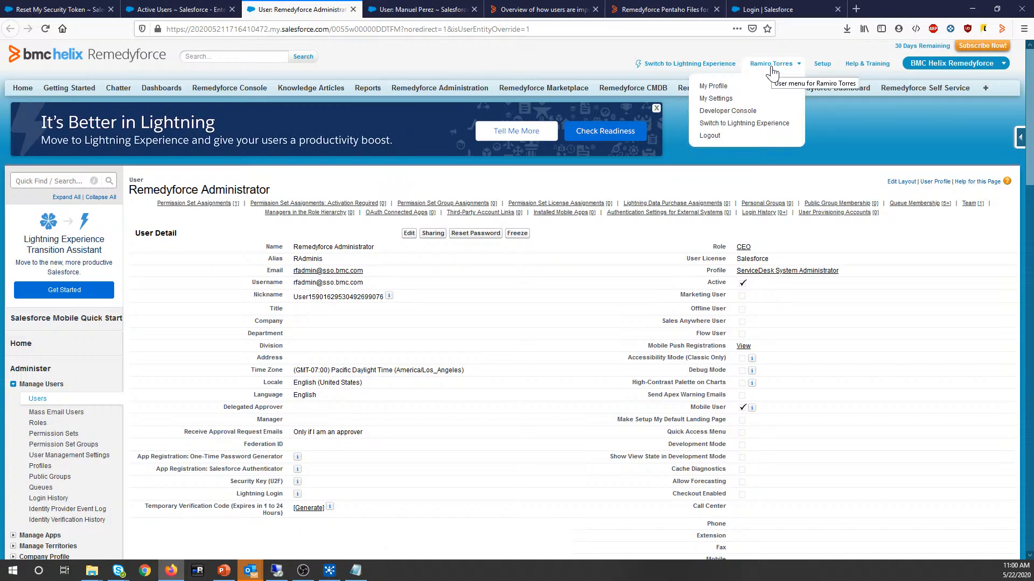
left_click(718, 105)
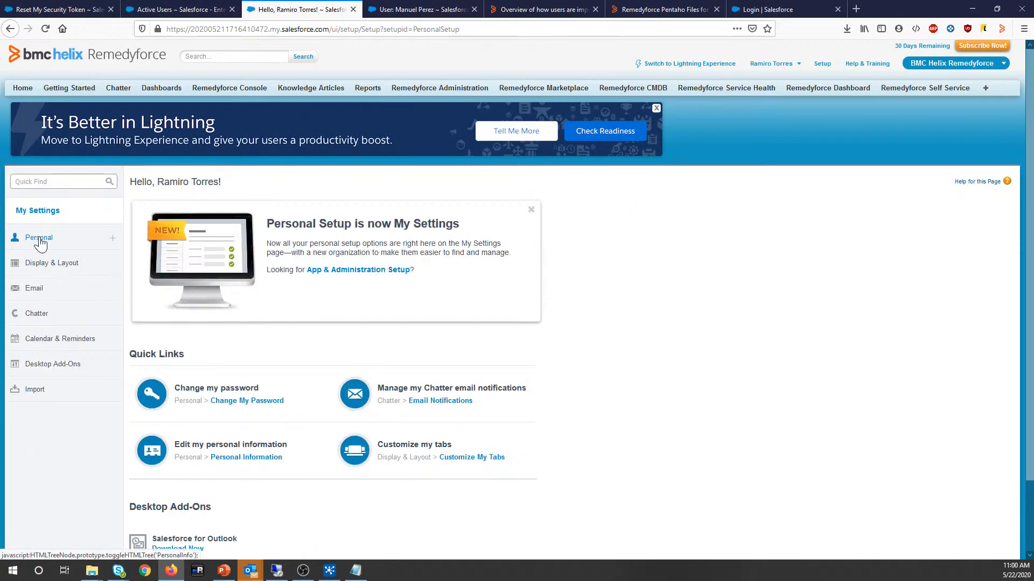
left_click(41, 241)
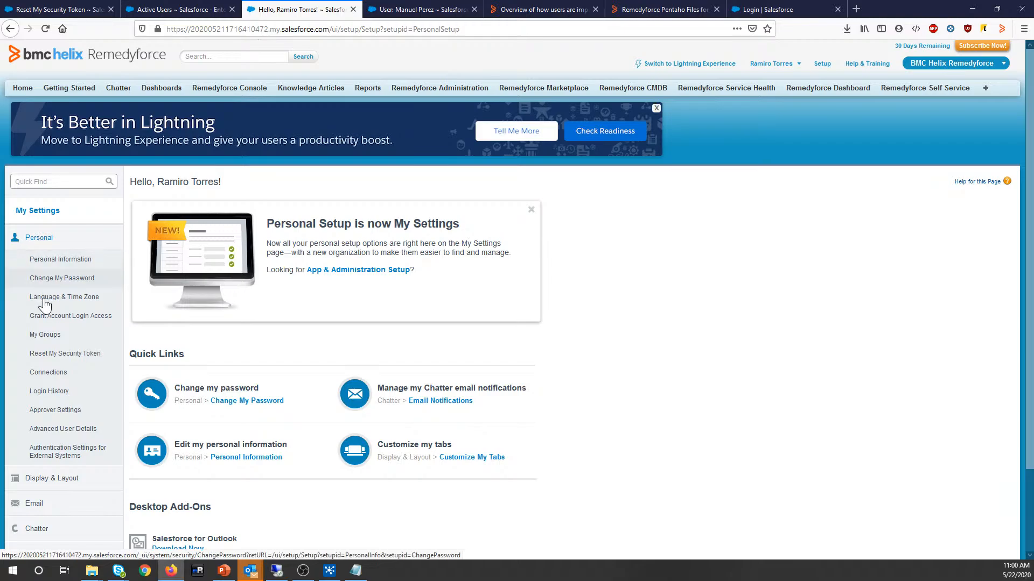
left_click(48, 355)
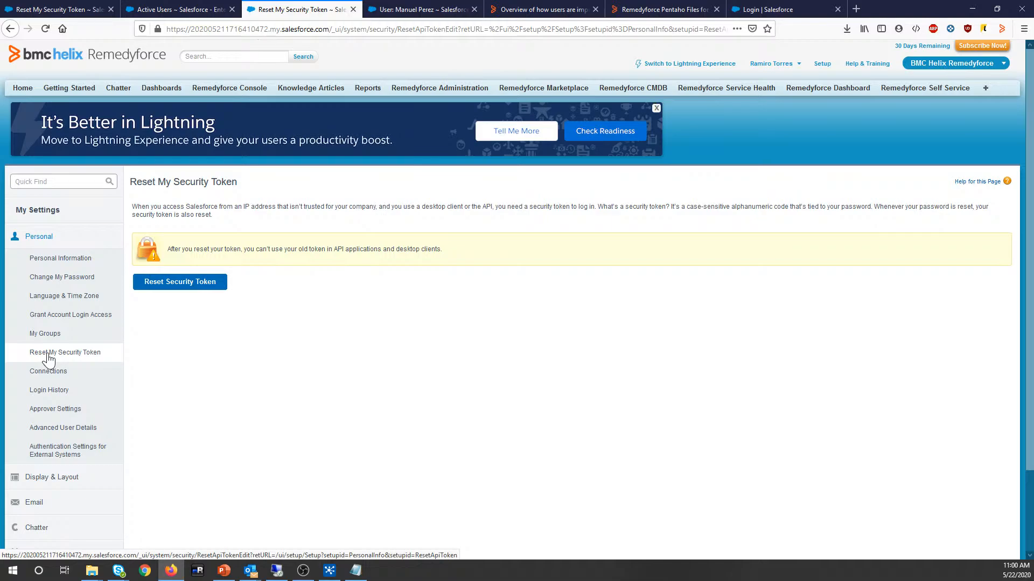
left_click(329, 571)
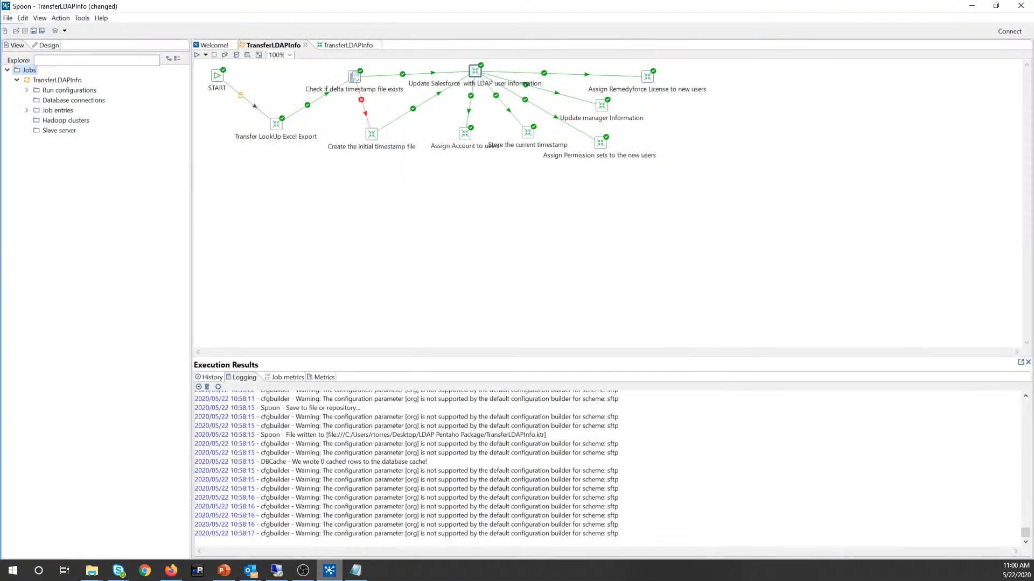
right_click(298, 192)
left_click(279, 189)
Step: Check the client user's record: Manager Remedyforce Administrator, ServiceDesk Client profile and permission set
left_click(972, 6)
left_click(389, 11)
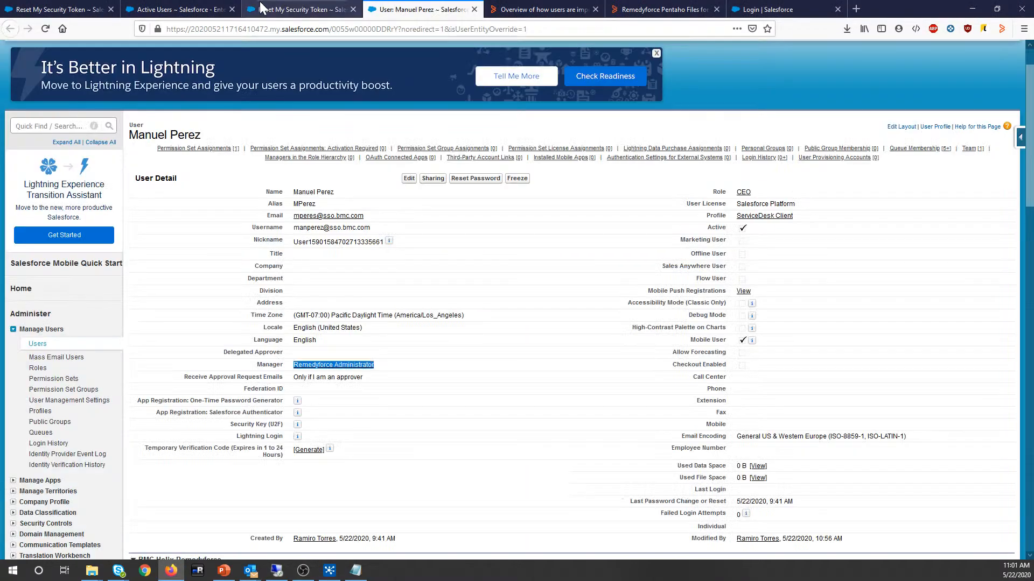
left_click(194, 10)
left_click(406, 4)
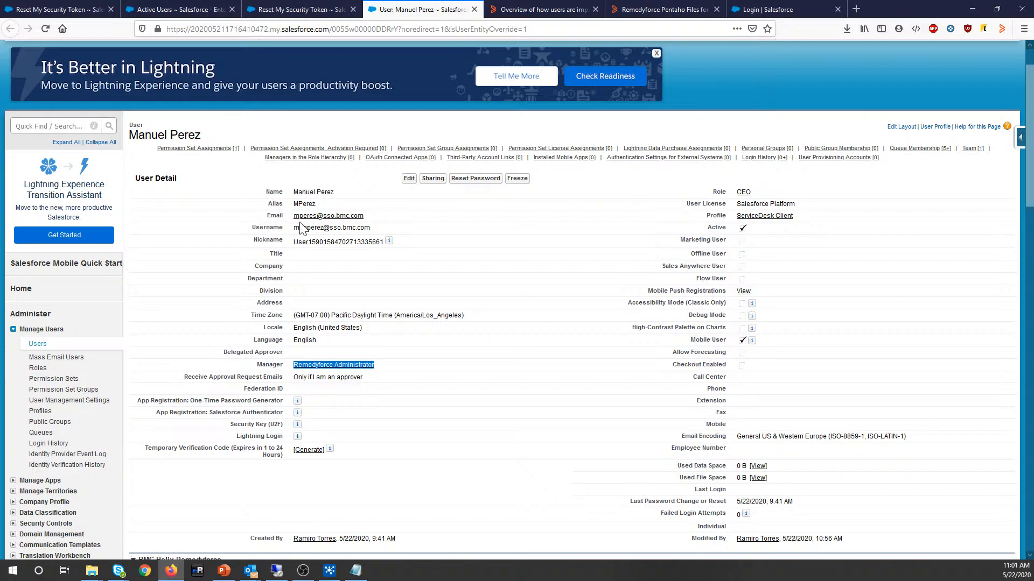
left_click_drag(389, 366, 295, 357)
left_click_drag(792, 217, 722, 224)
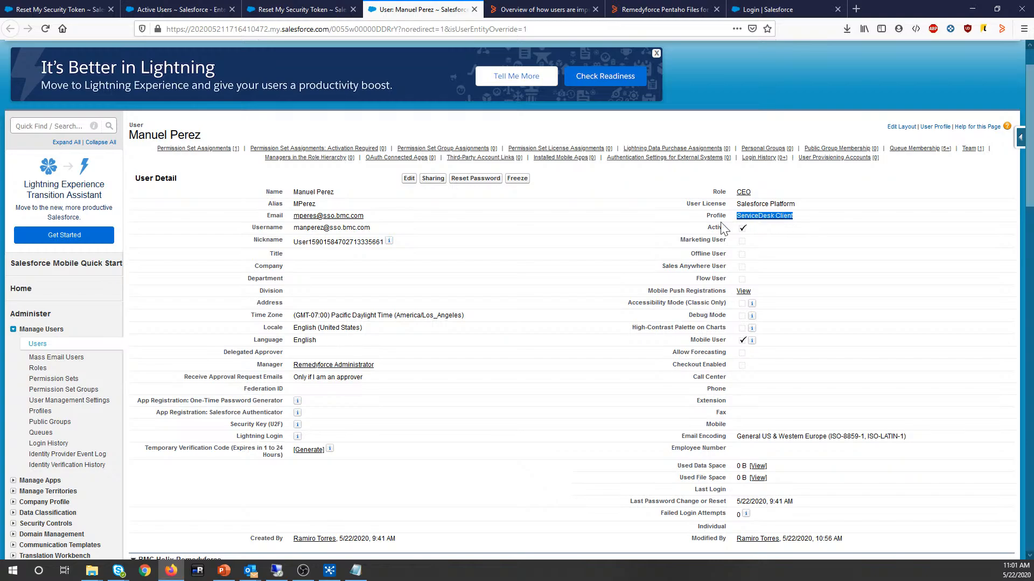
scroll(509, 386, "down", 8)
left_click_drag(254, 336, 159, 332)
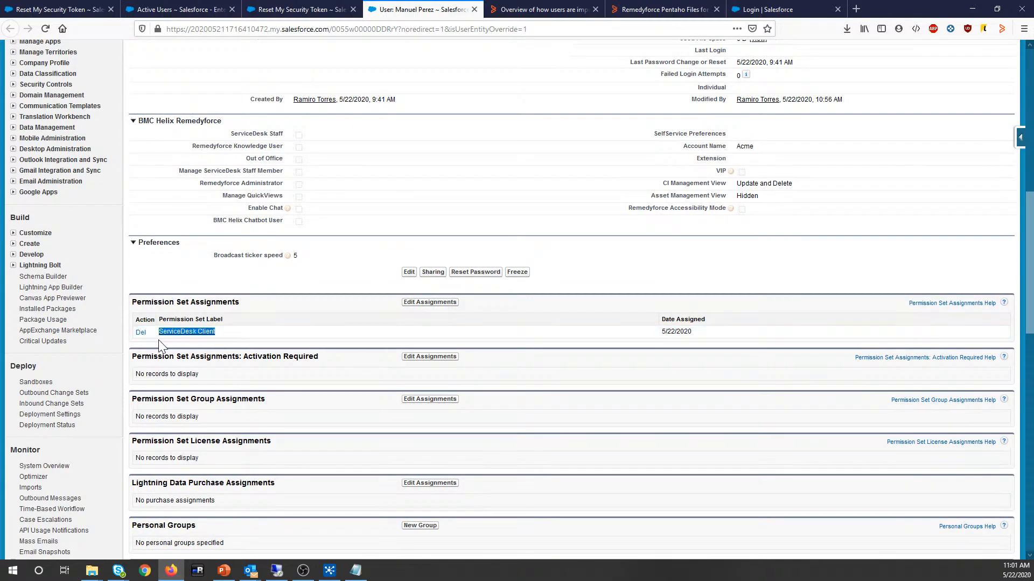
scroll(276, 305, "up", 5)
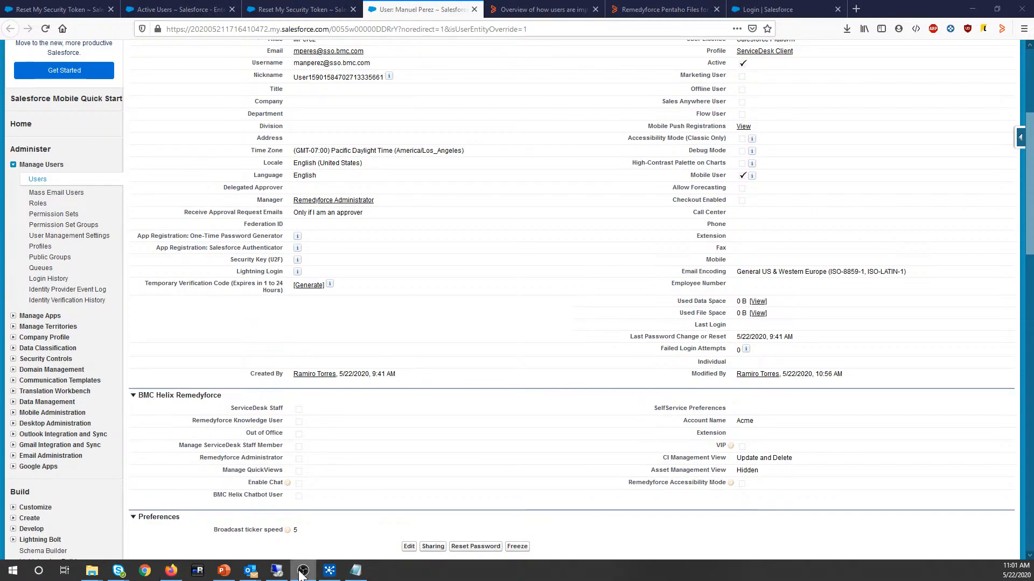
left_click(303, 572)
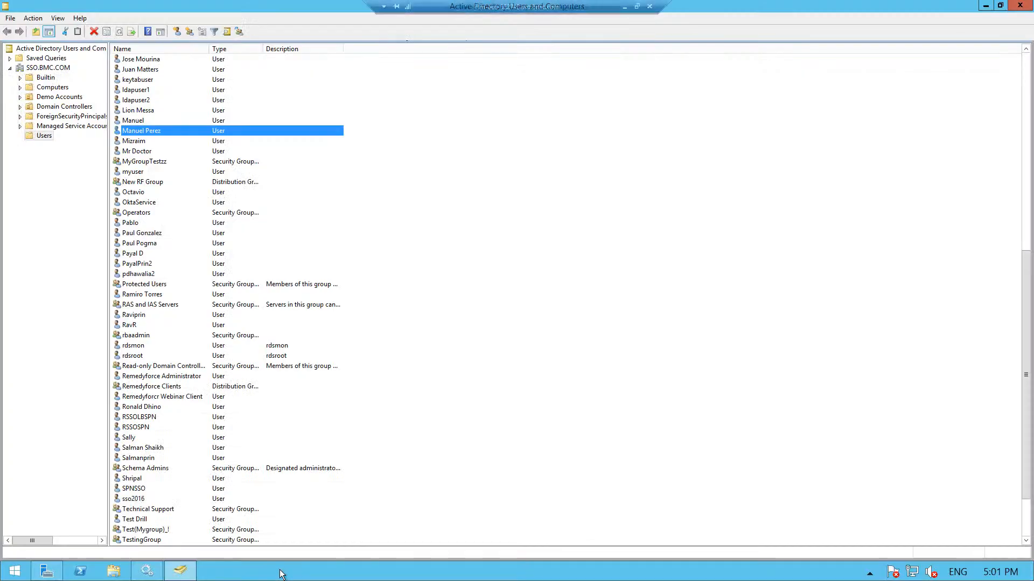
scroll(168, 301, "down", 2)
scroll(183, 333, "up", 4)
scroll(185, 336, "down", 2)
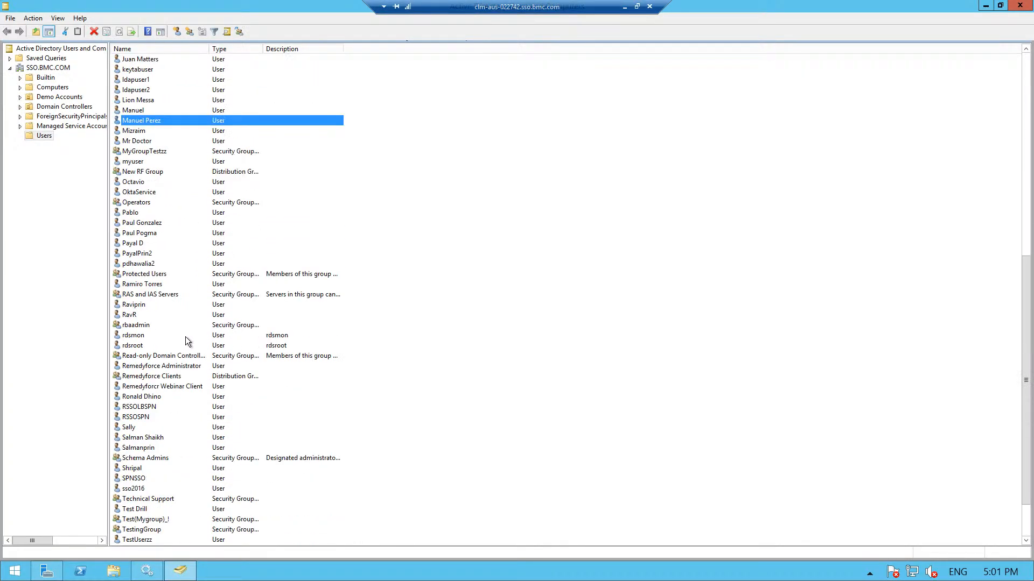
scroll(184, 334, "up", 6)
scroll(184, 334, "down", 3)
scroll(188, 344, "down", 2)
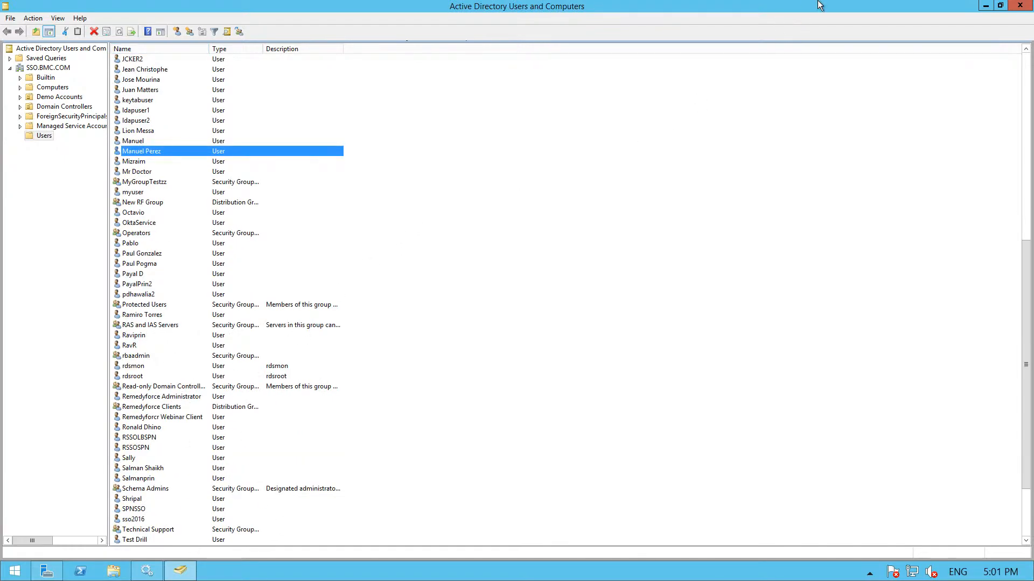
Step: Leave the remote desktop and bring up Spoon's TransferLDAPInfo transformation canvas
mouse_move(818, 1)
left_click(625, 7)
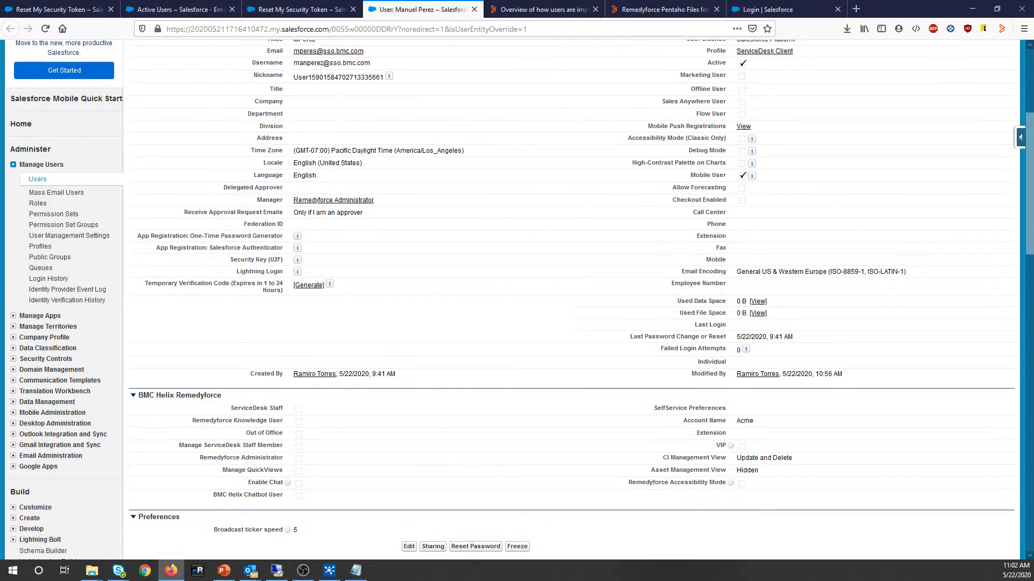
left_click(328, 572)
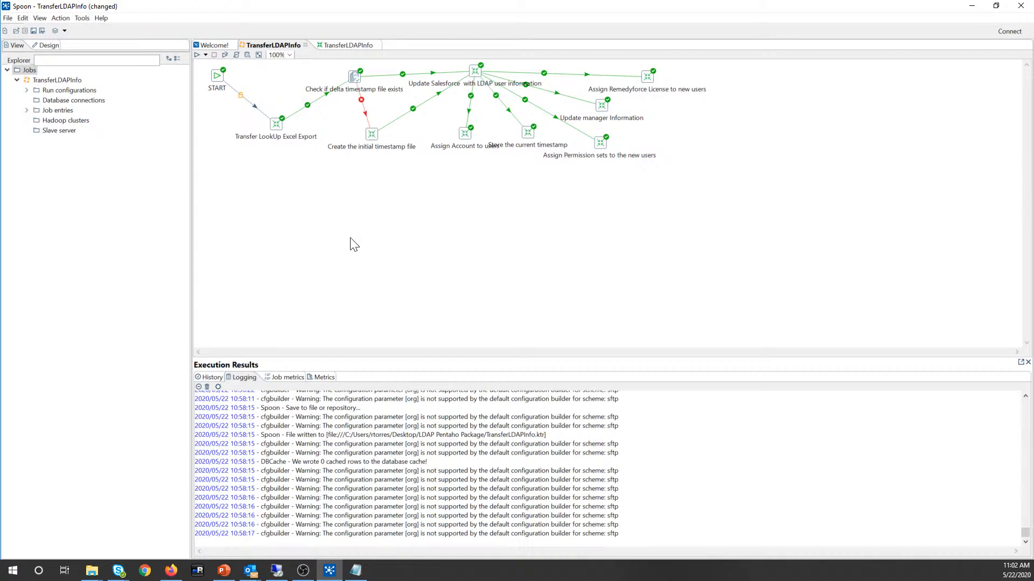
left_click(349, 45)
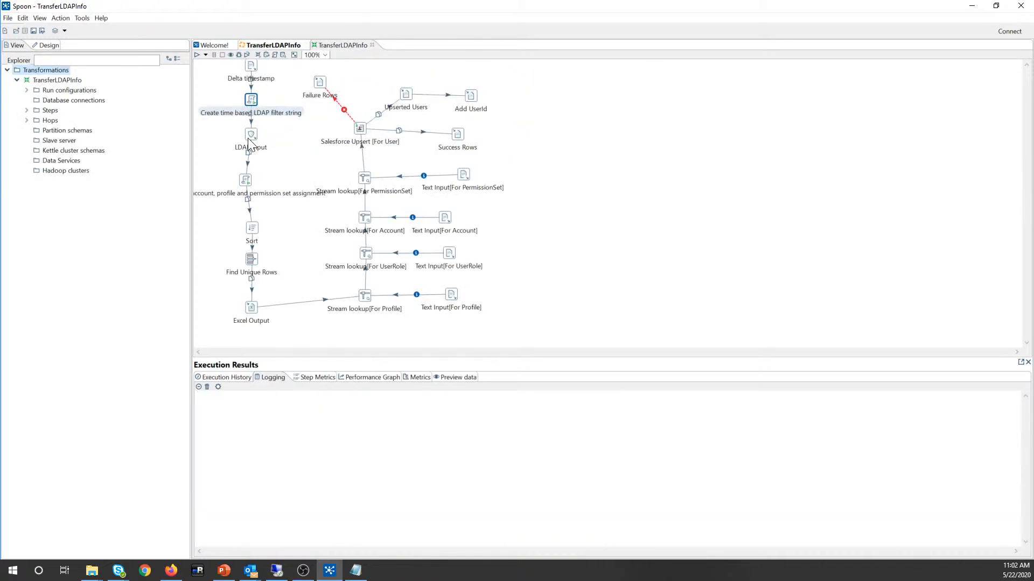
Step: Line up LDAP Input, the LDAP filter string step, Sort and Excel Output in one vertical column
left_click_drag(248, 143, 242, 148)
left_click_drag(251, 100, 248, 86)
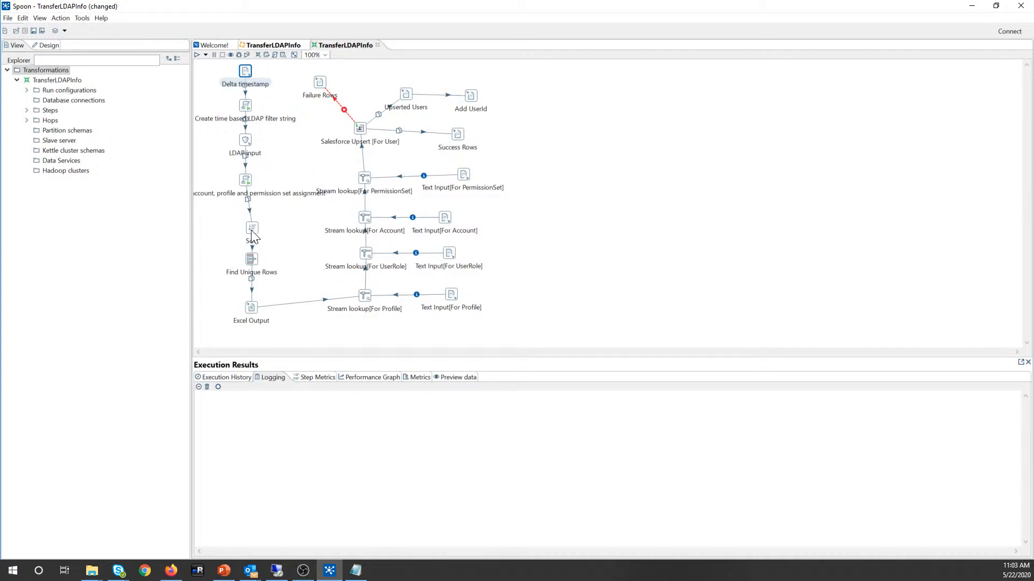
mouse_move(253, 237)
left_mouse_down()
mouse_move(245, 230)
mouse_move(245, 257)
left_mouse_up()
left_click_drag(251, 315, 245, 302)
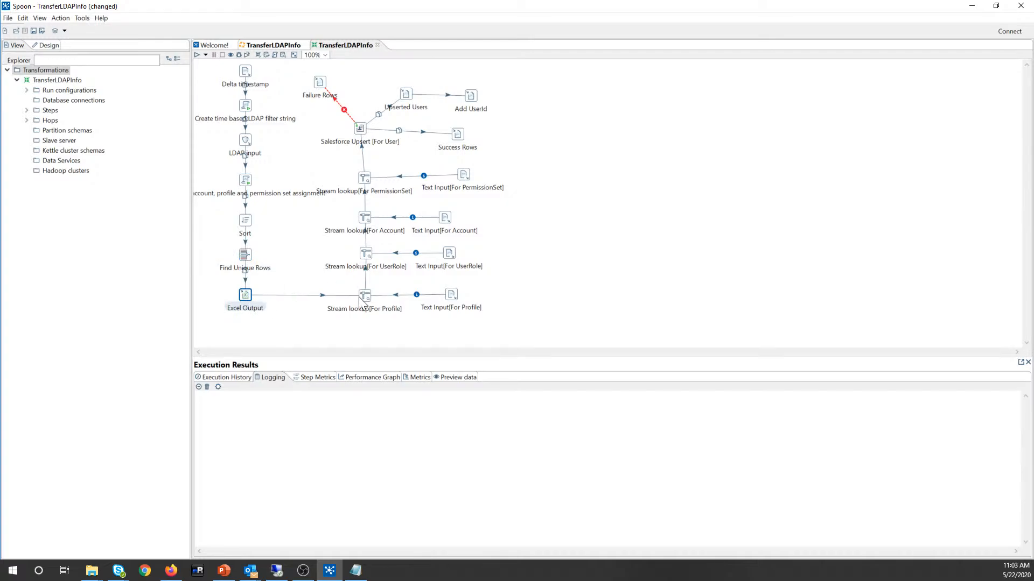
mouse_move(359, 296)
Step: Start a TransferLDAPInfo job run with F9, cancel it, and switch to Active Directory
left_click(280, 46)
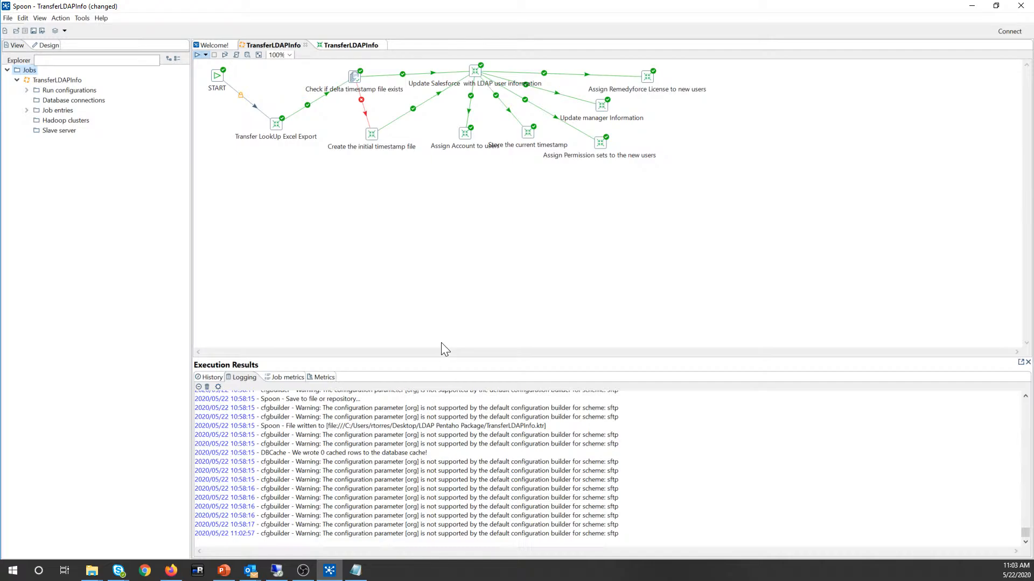
key("F9")
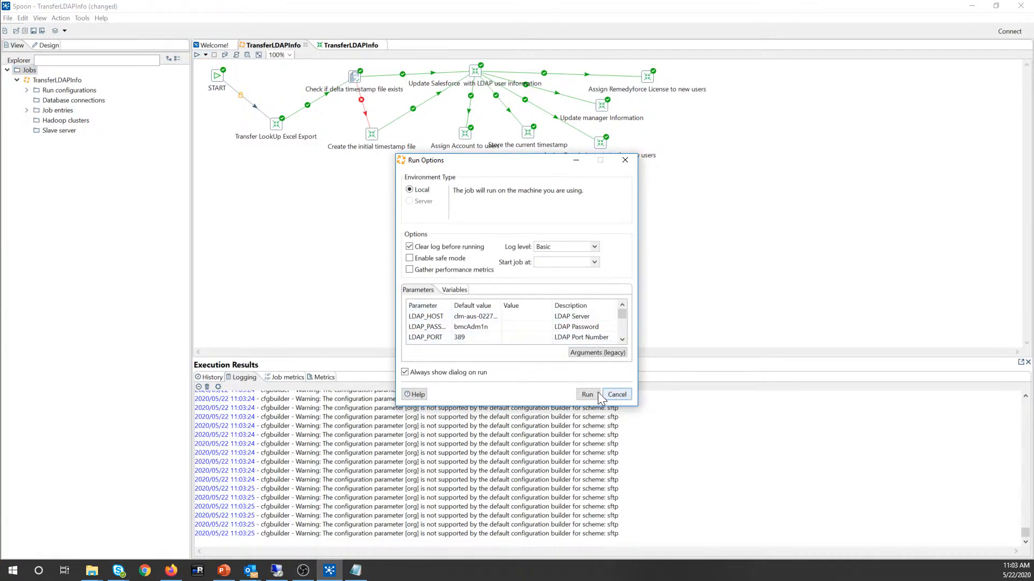
left_click(617, 394)
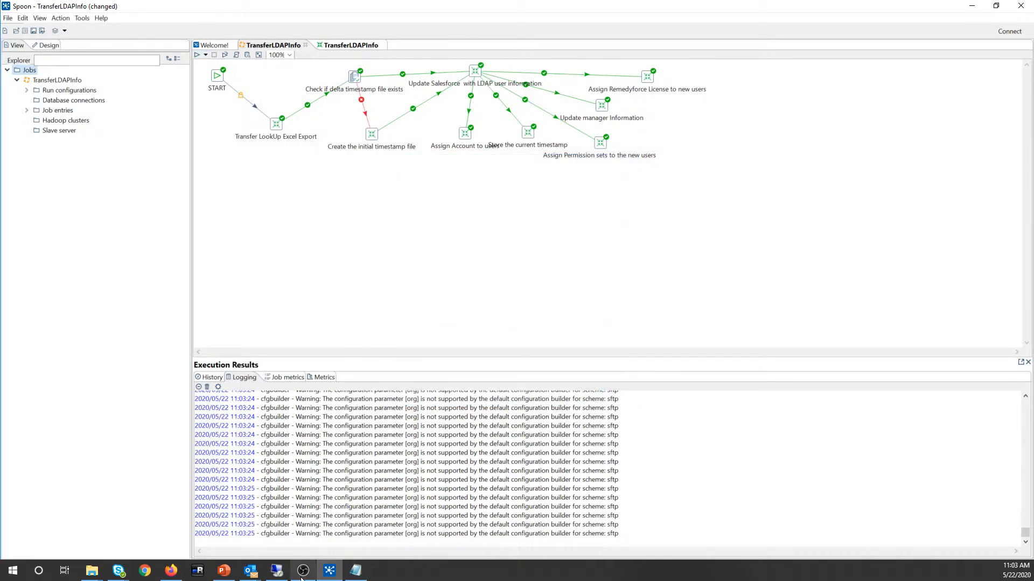
left_click(277, 572)
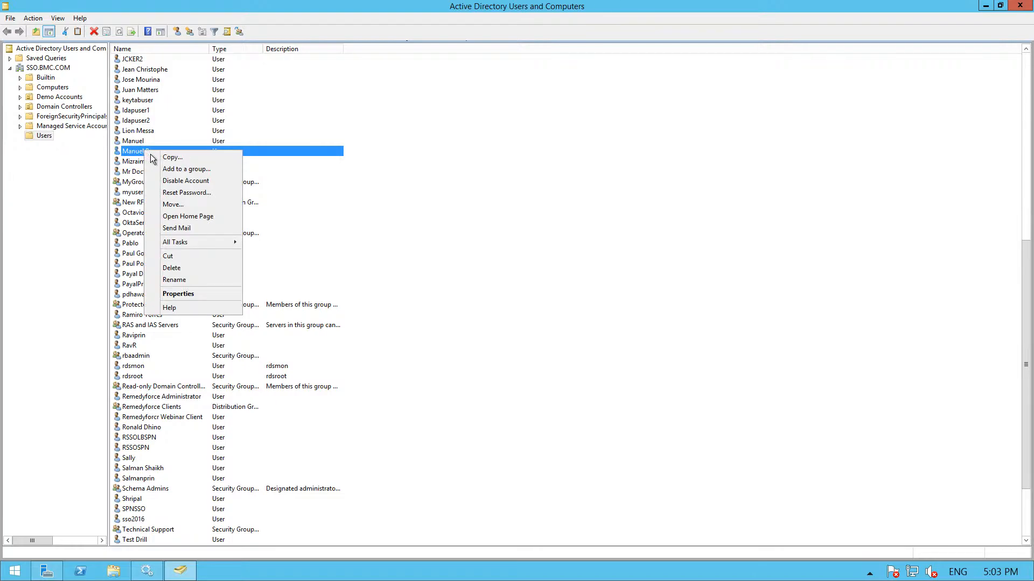
Step: Disable the demo user's account in Active Directory Users and Computers, then return to Spoon
left_click(144, 367)
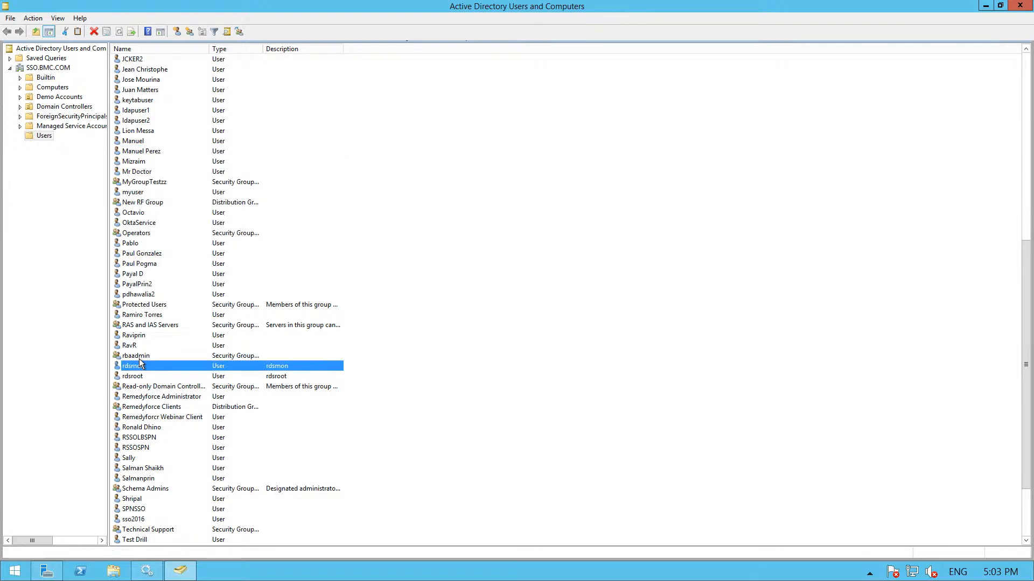
left_click(154, 399)
right_click(156, 397)
left_click(131, 172)
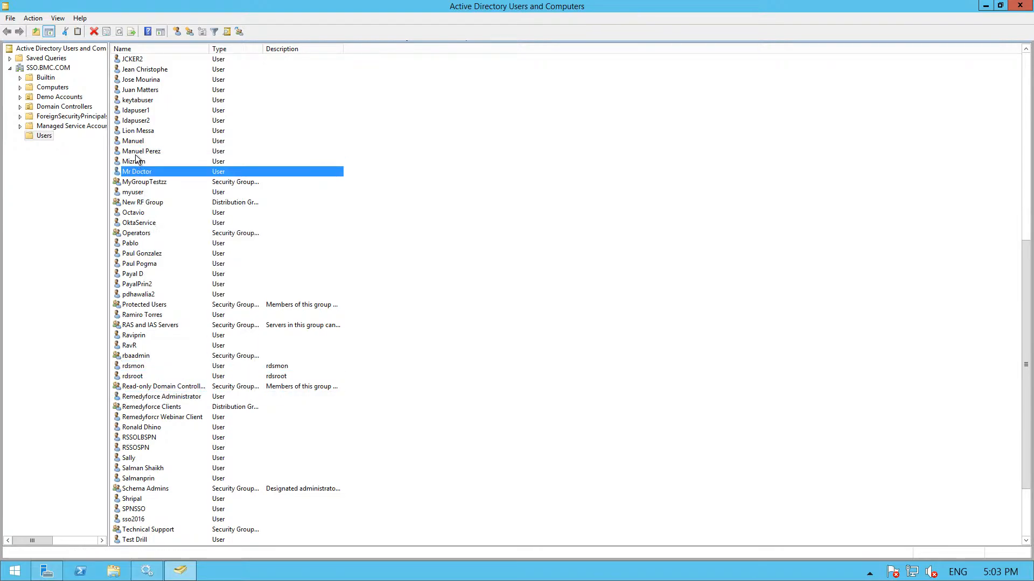
left_click(139, 152)
right_click(139, 155)
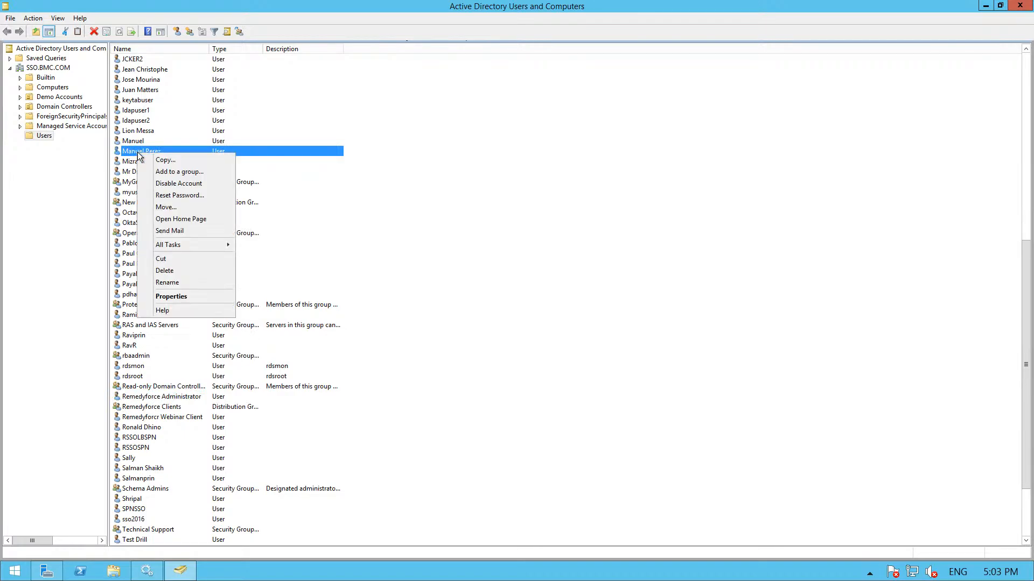
left_click(165, 183)
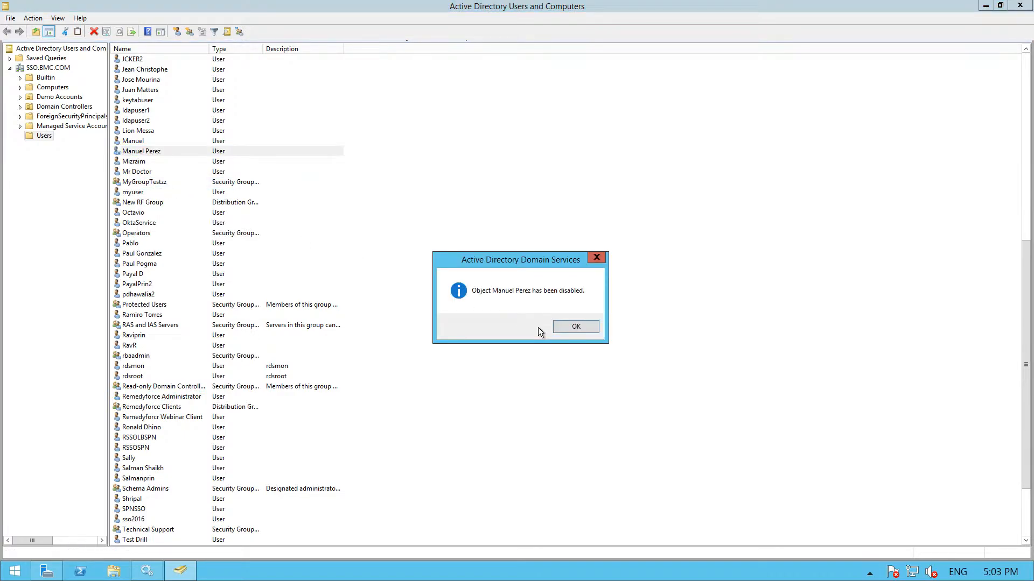
left_click(574, 328)
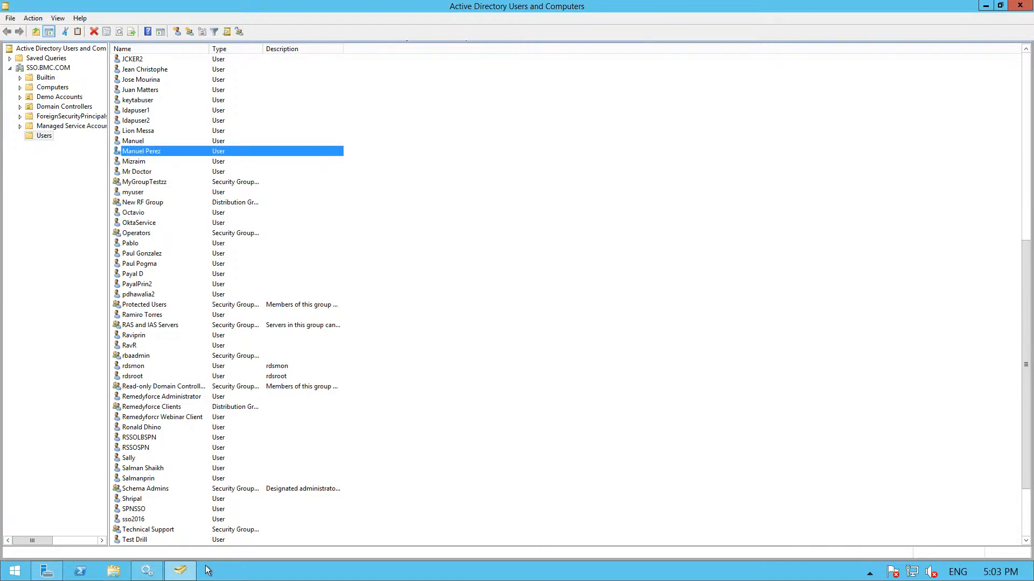
mouse_move(580, 4)
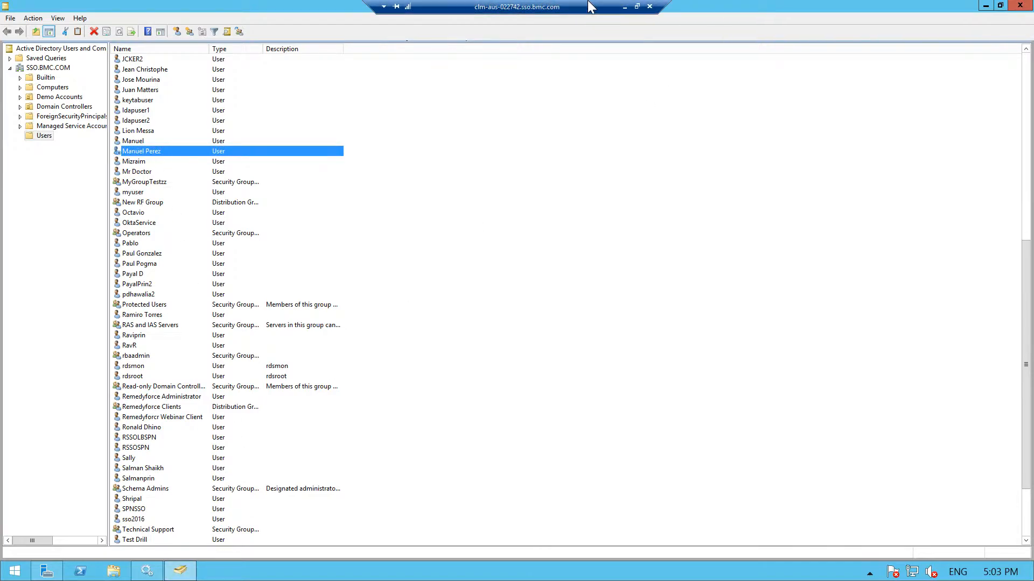
left_click(623, 7)
Step: Review the account, profile and permission set script step in the TransferLDAPInfo transformation
left_click(344, 45)
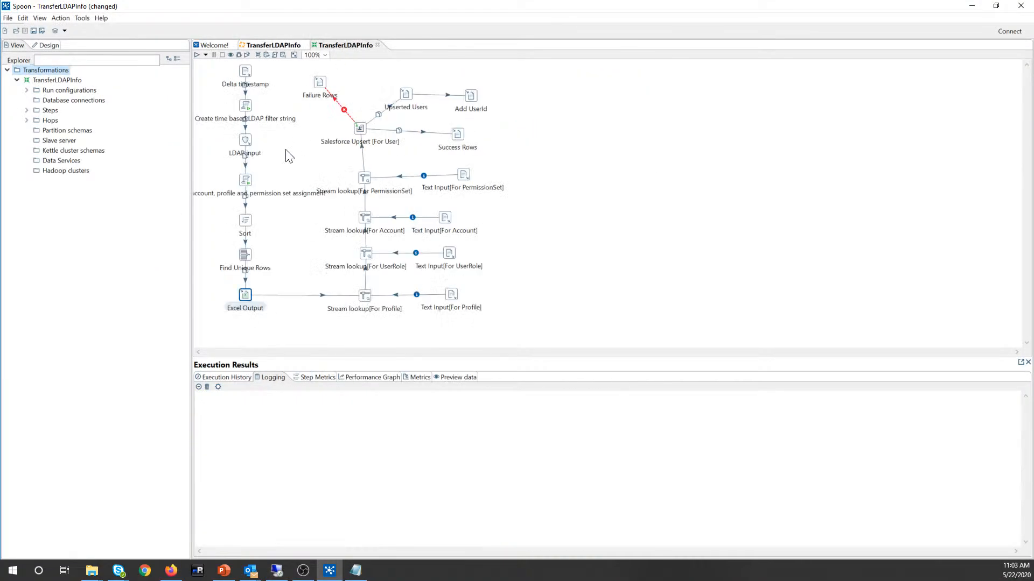
double_click(243, 179)
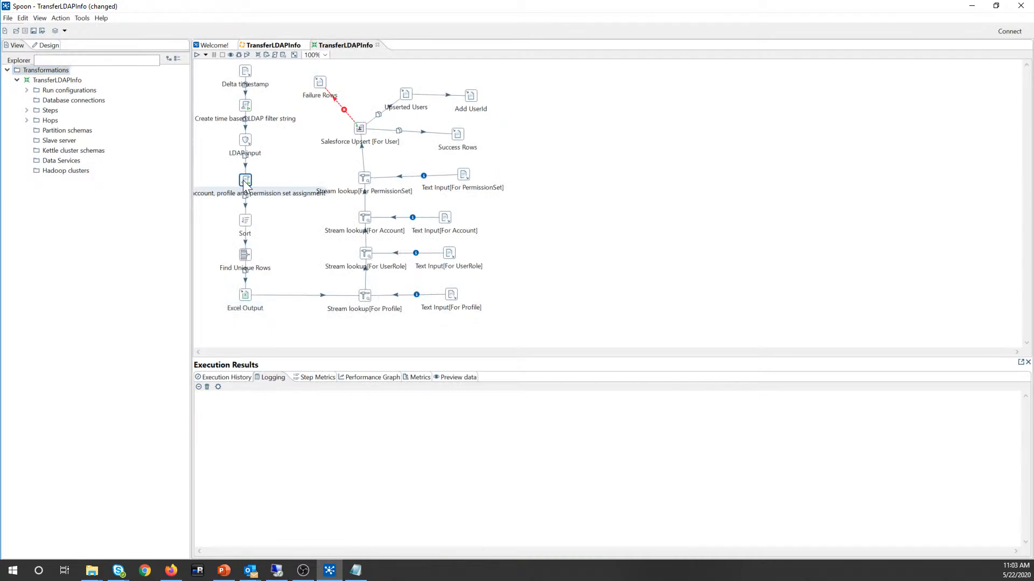
scroll(578, 215, "down", 16)
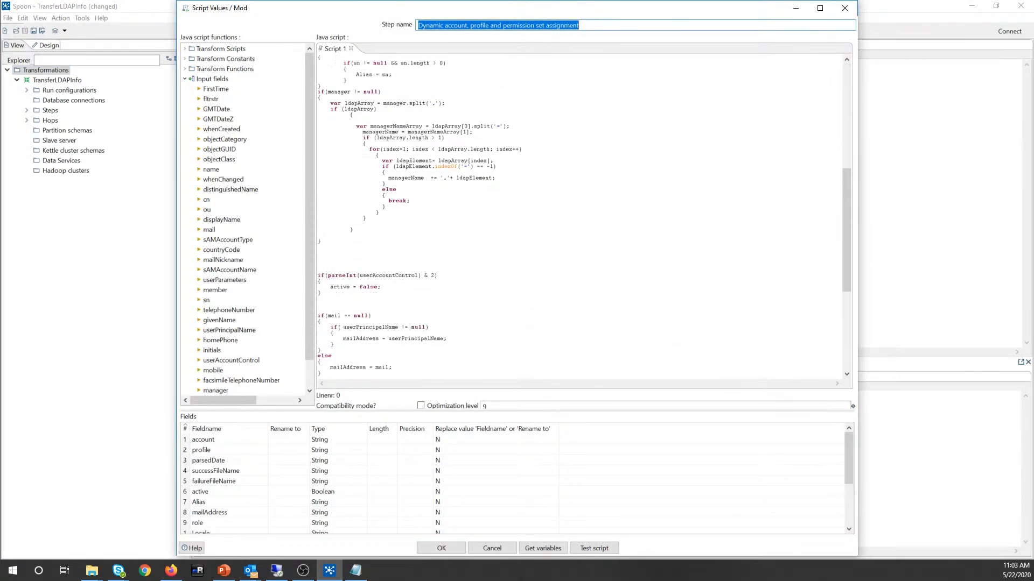
left_click(441, 548)
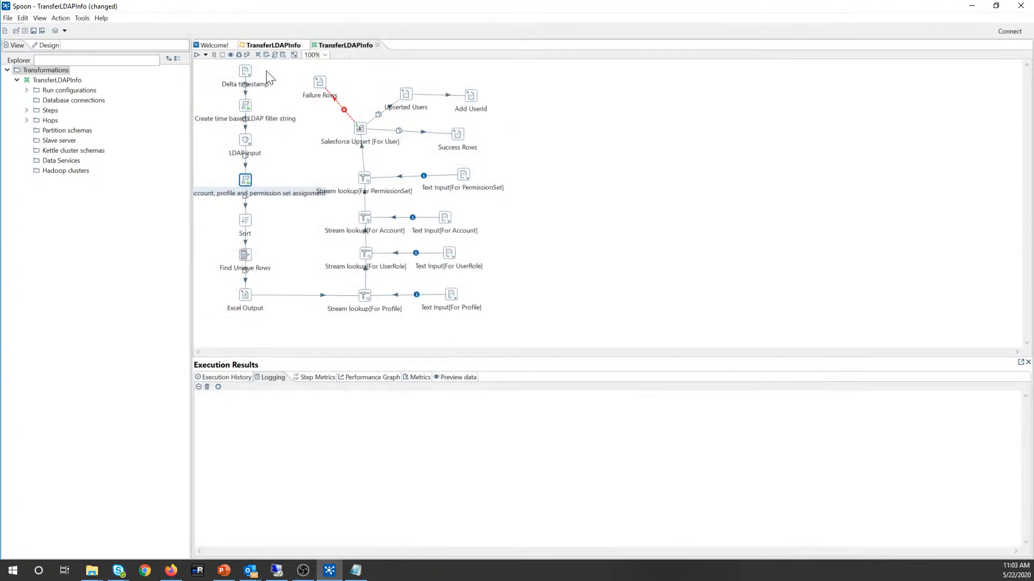
Step: Save and run the TransferLDAPInfo job until its log reports 'Job has ended'
left_click(255, 45)
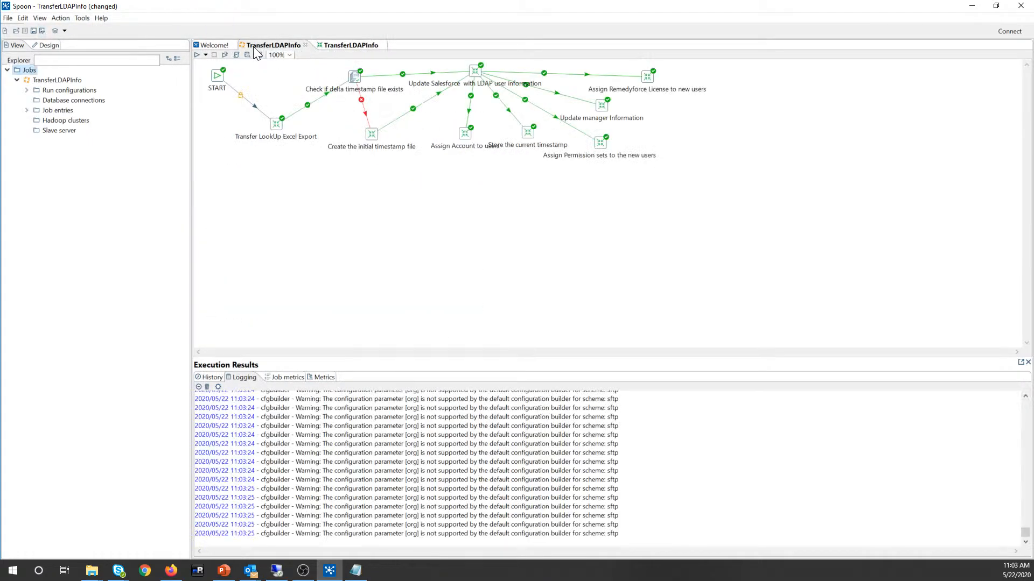
left_click(198, 55)
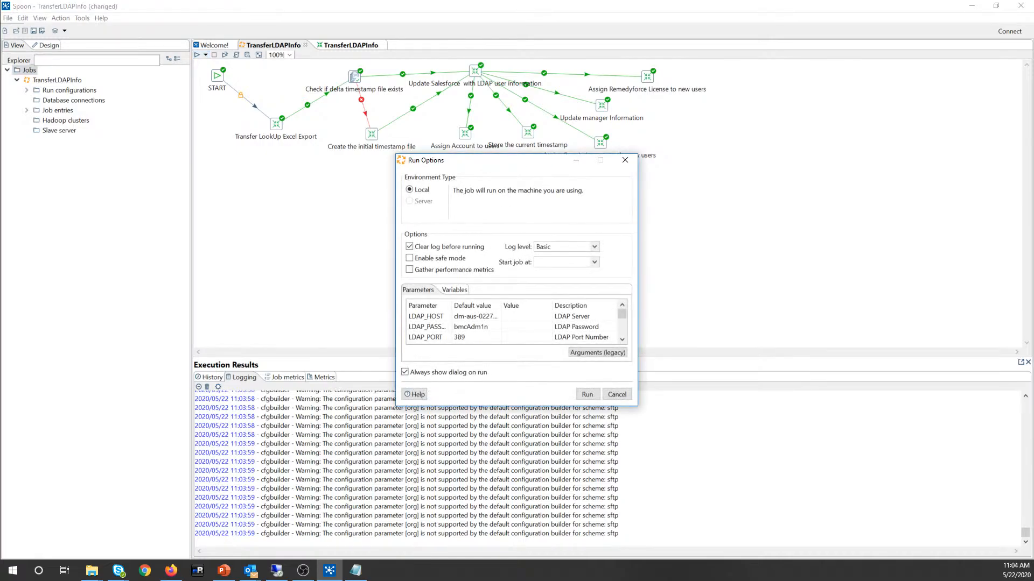
left_click(587, 395)
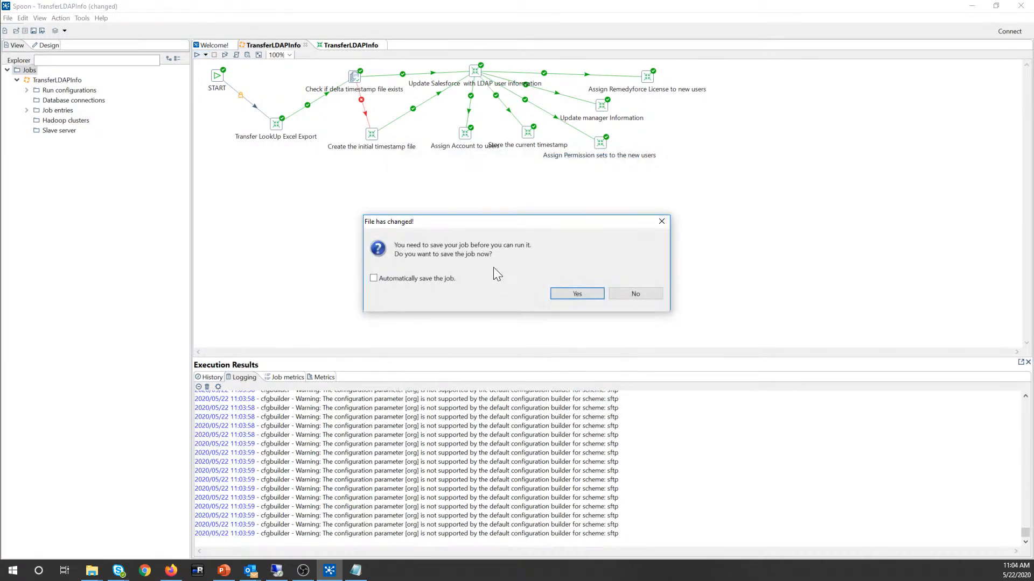
left_click(585, 291)
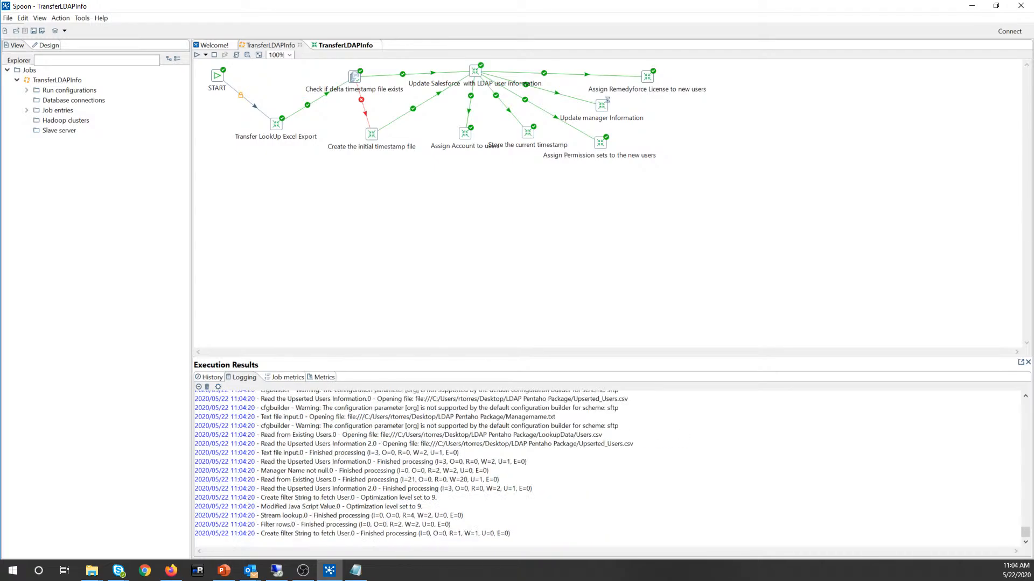
Step: Reload the client user's Remedyforce record and highlight its now-unchecked Active field
left_click(171, 571)
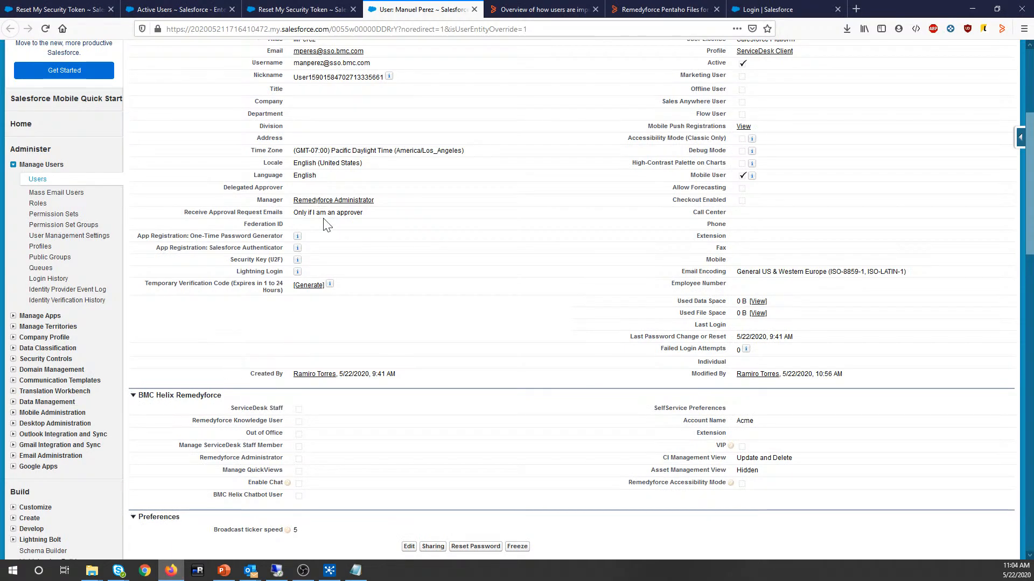
scroll(403, 143, "up", 5)
key("F5")
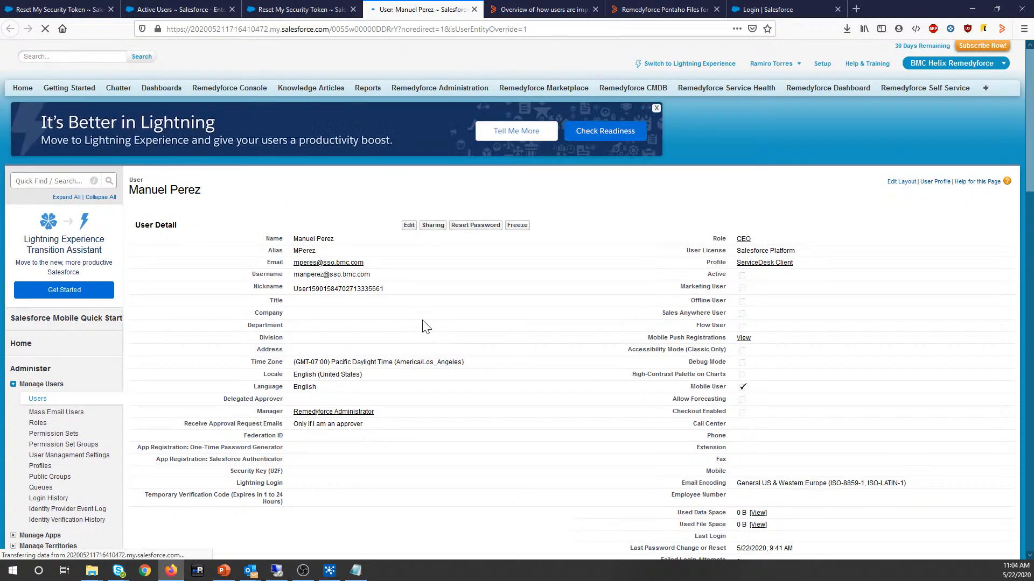
double_click(716, 275)
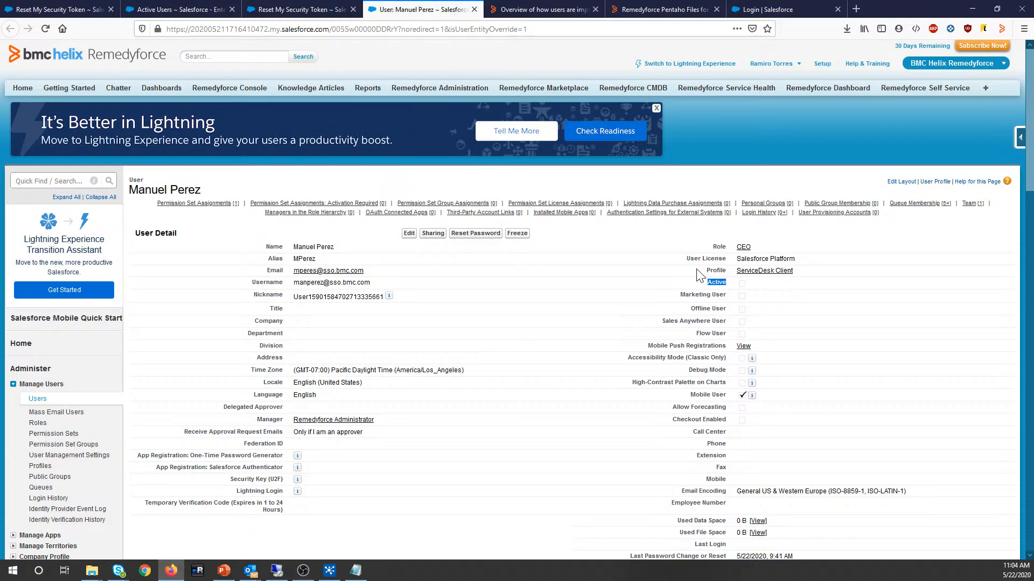
left_click(748, 290)
left_click(276, 572)
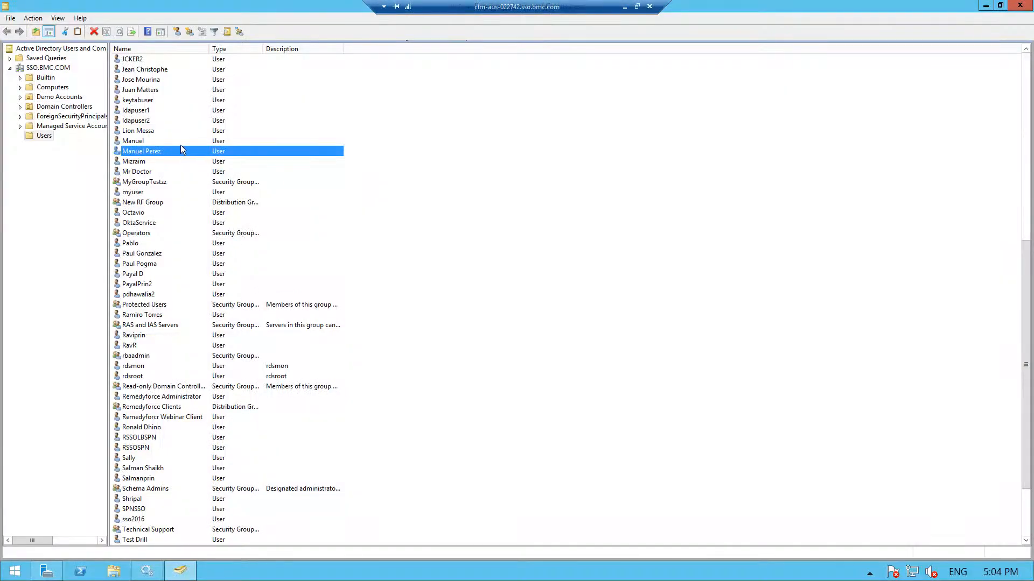
Step: Re-enable the user's account in Active Directory Users and Computers with Enable Account
left_click(156, 153)
right_click(155, 152)
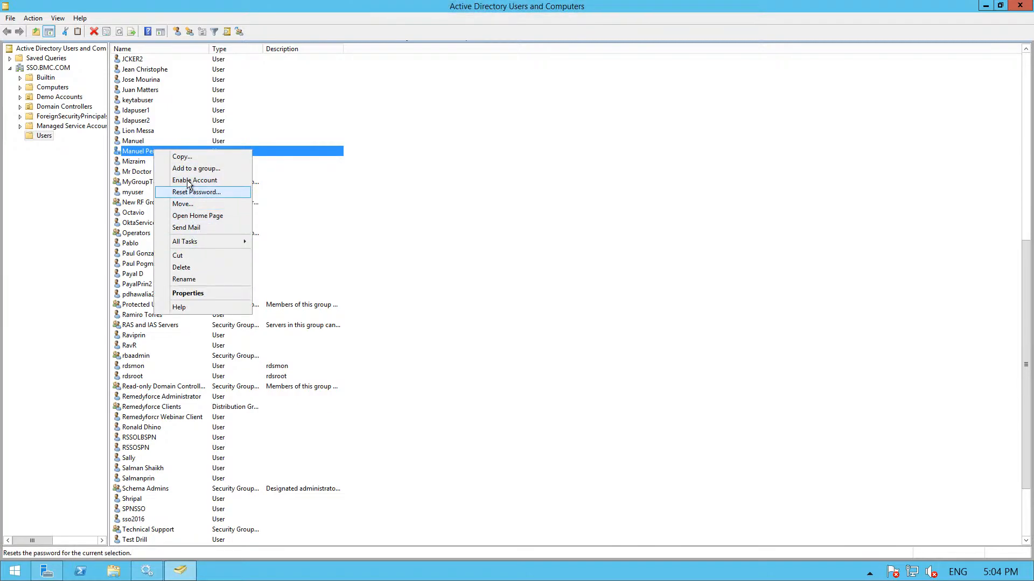
left_click(192, 180)
left_click(576, 326)
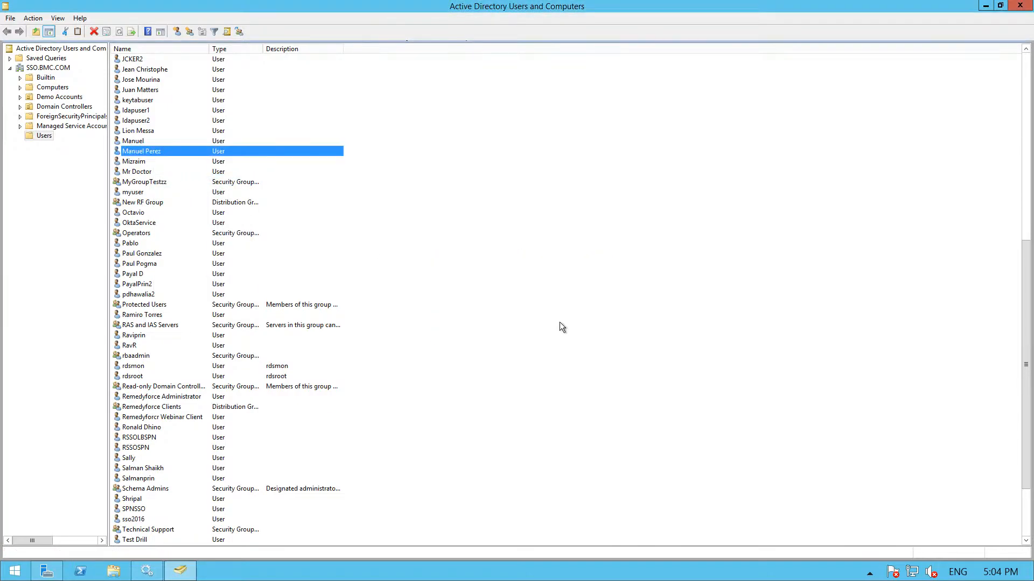
mouse_move(455, 5)
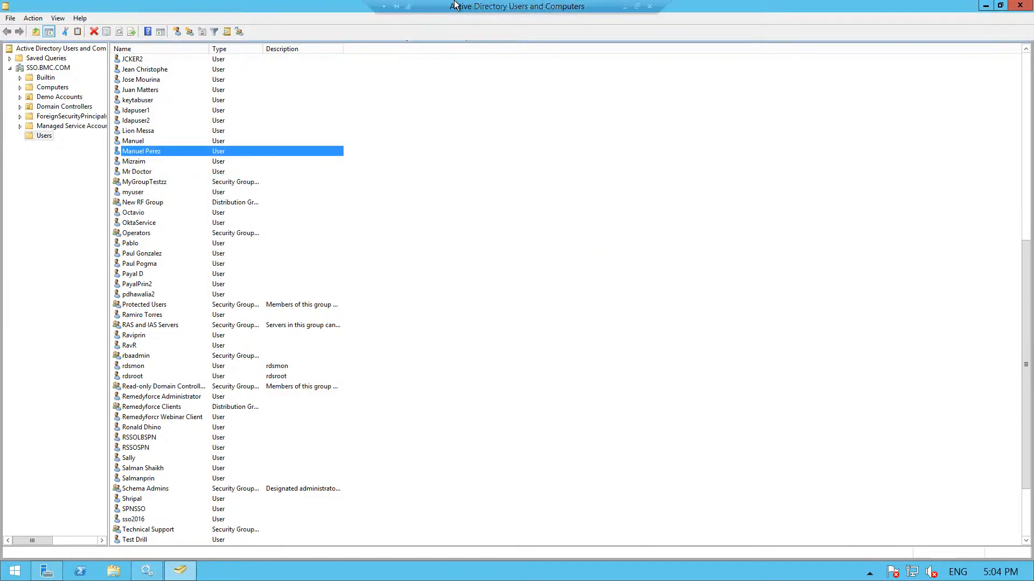
left_click(625, 6)
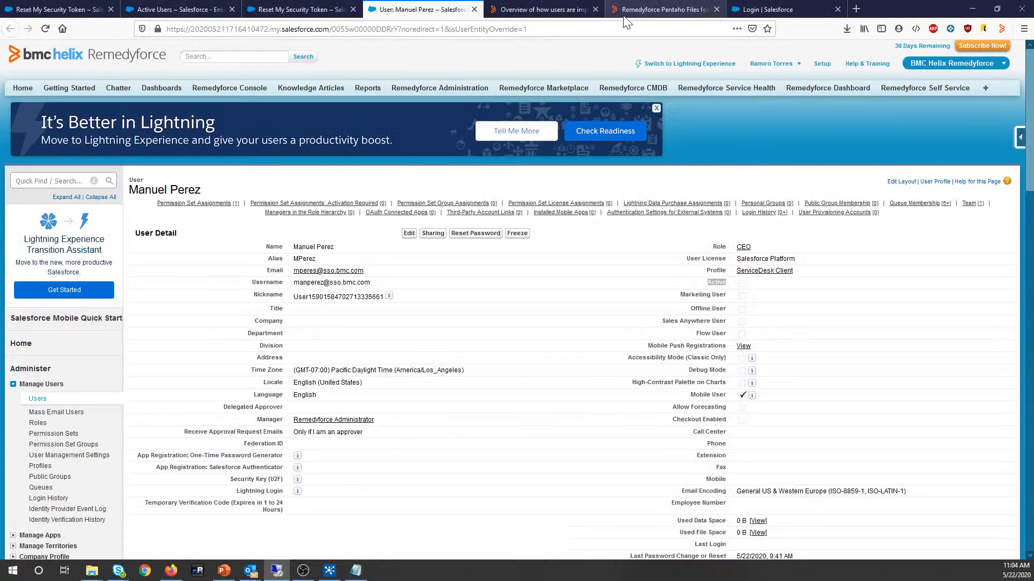
Step: Rerun the TransferLDAPInfo job in Spoon from the Run Options dialog while watching its log
left_click(328, 571)
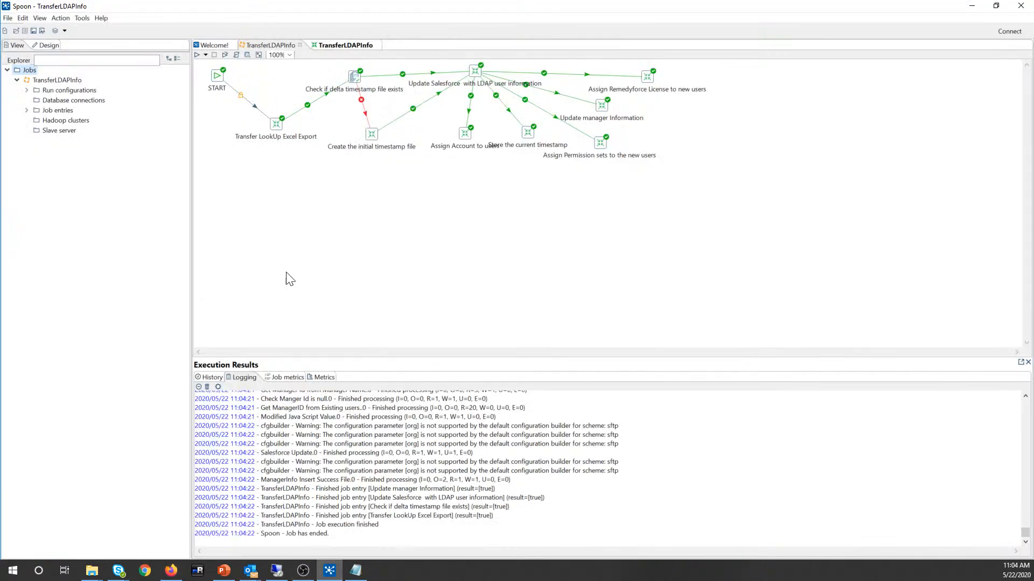
left_click(197, 54)
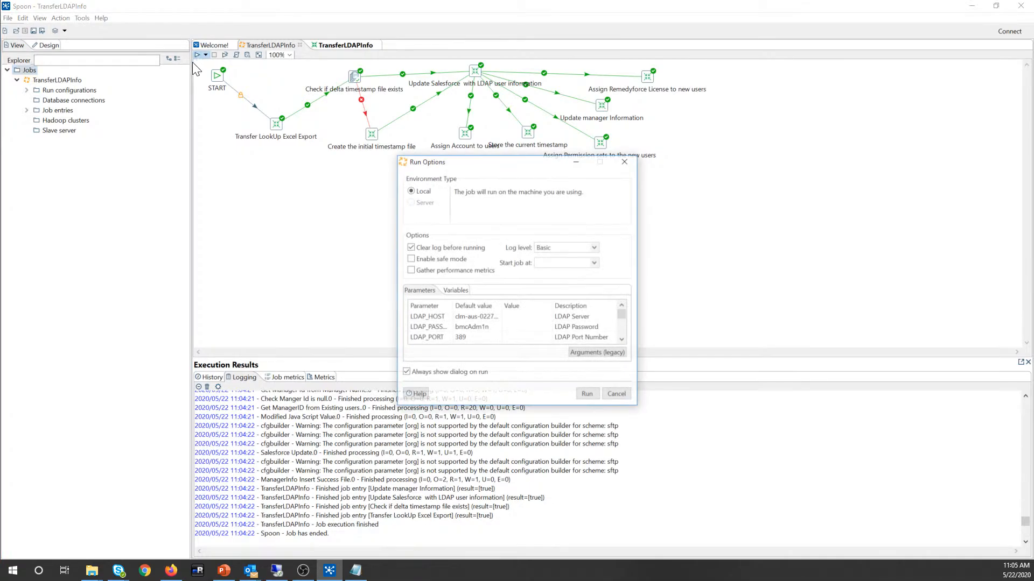
left_click(587, 394)
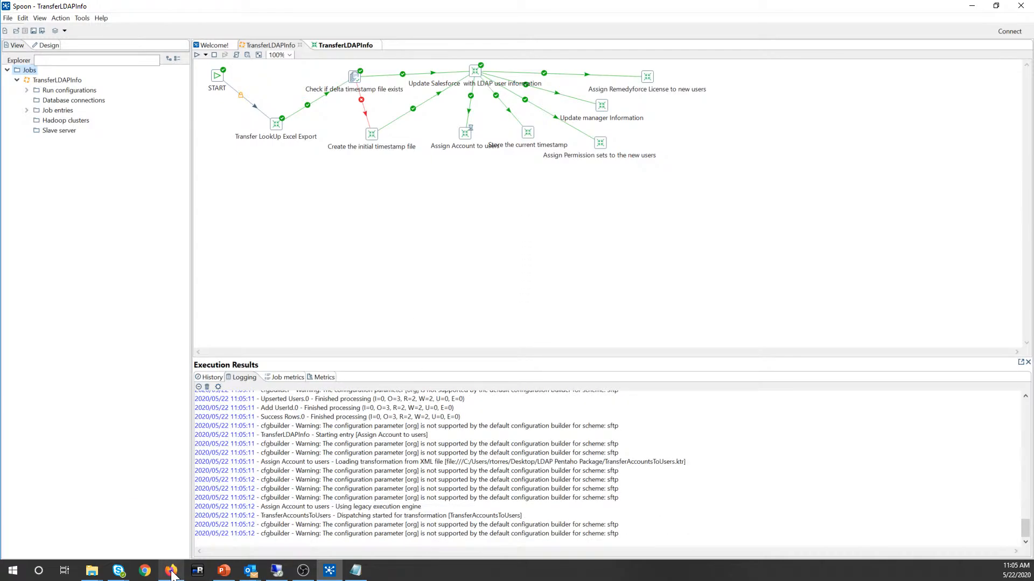
left_click(171, 571)
left_click(171, 571)
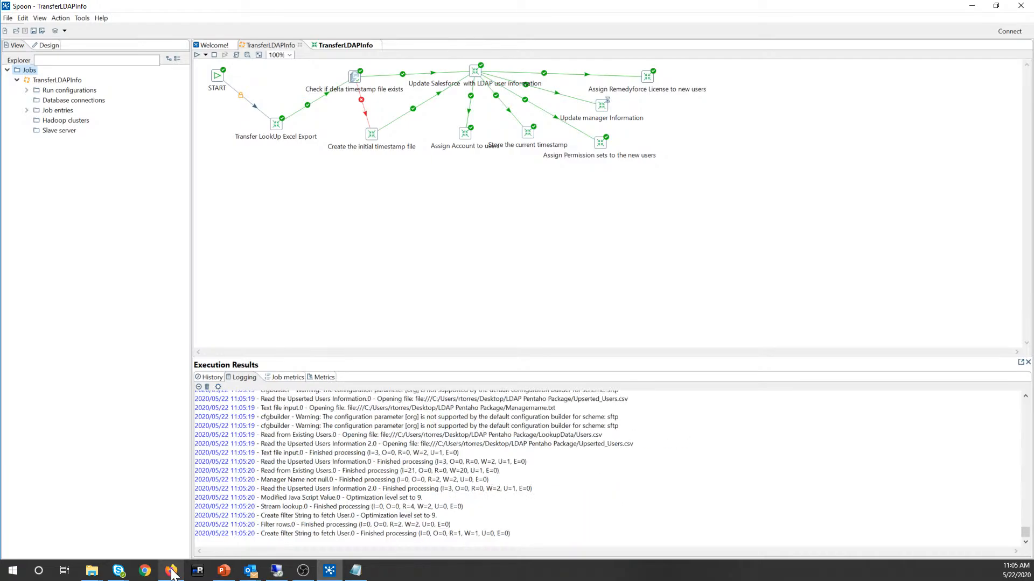
left_click(172, 572)
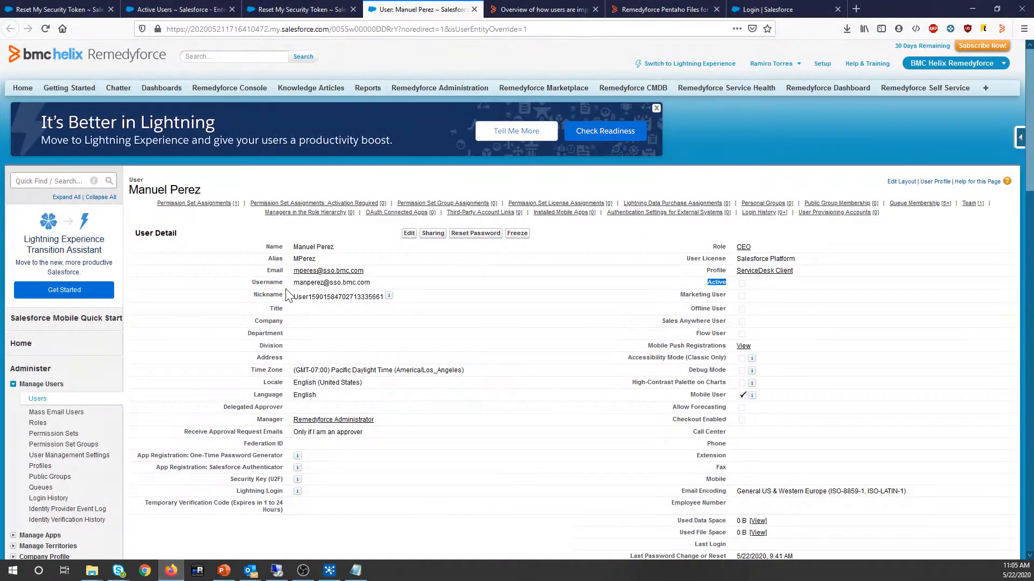
Step: Refresh the client user's Remedyforce record to confirm the Active box is checked again
key("F5")
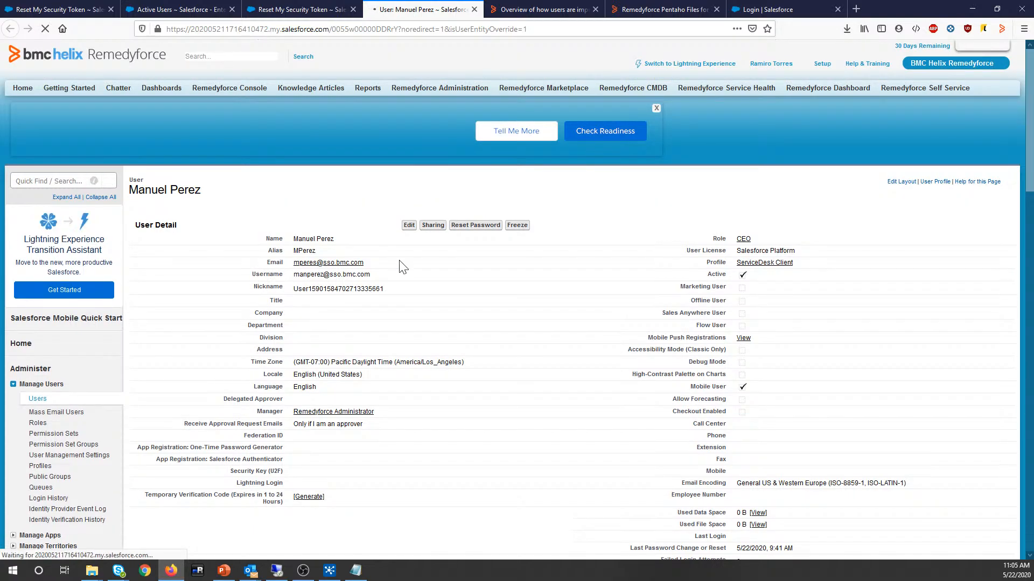
left_click_drag(755, 274, 756, 295)
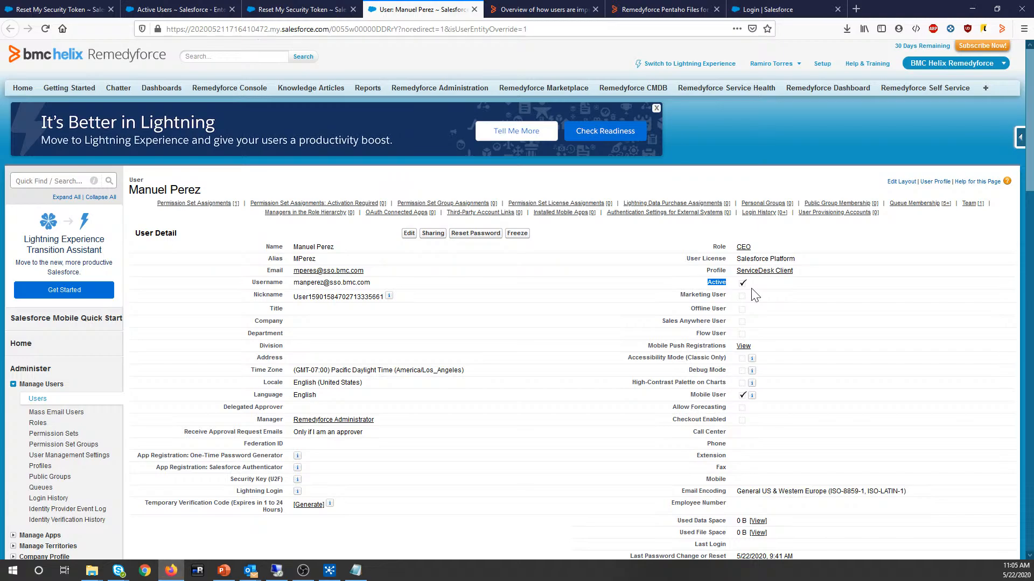
left_click(228, 571)
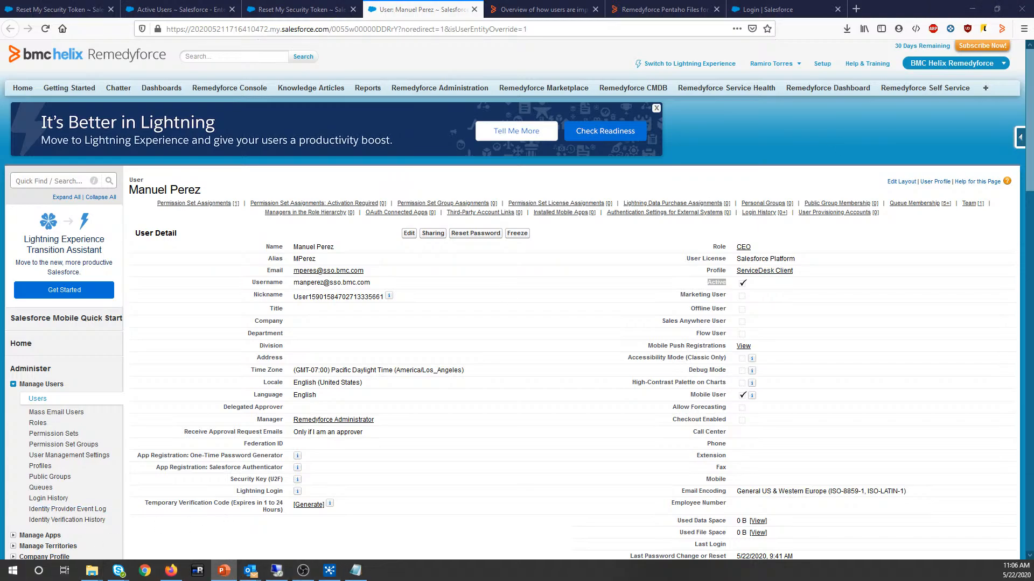
Step: Start the slide show and advance past Agenda and Before we begin to 'How does it works?'
key("F5")
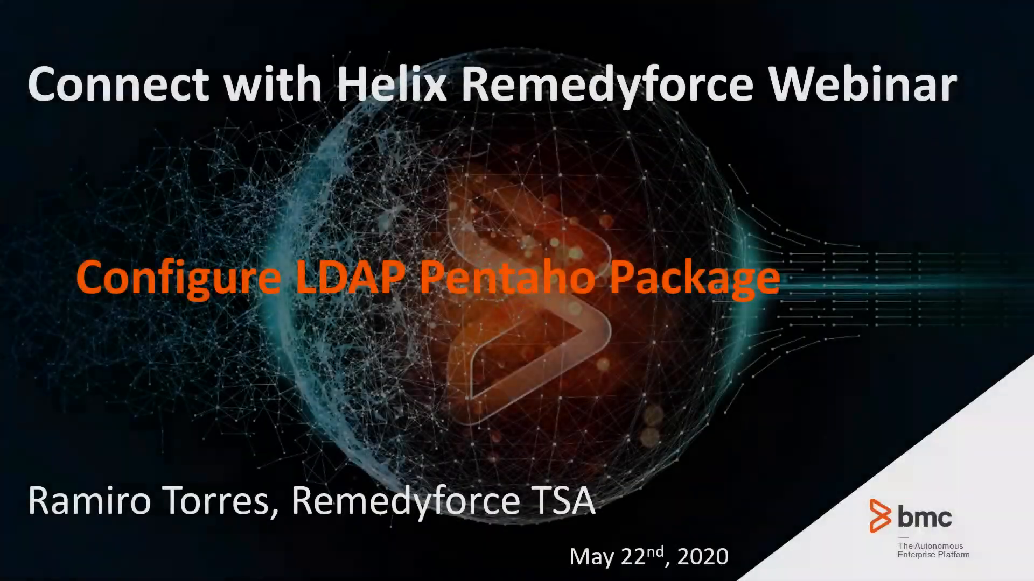
key("Right")
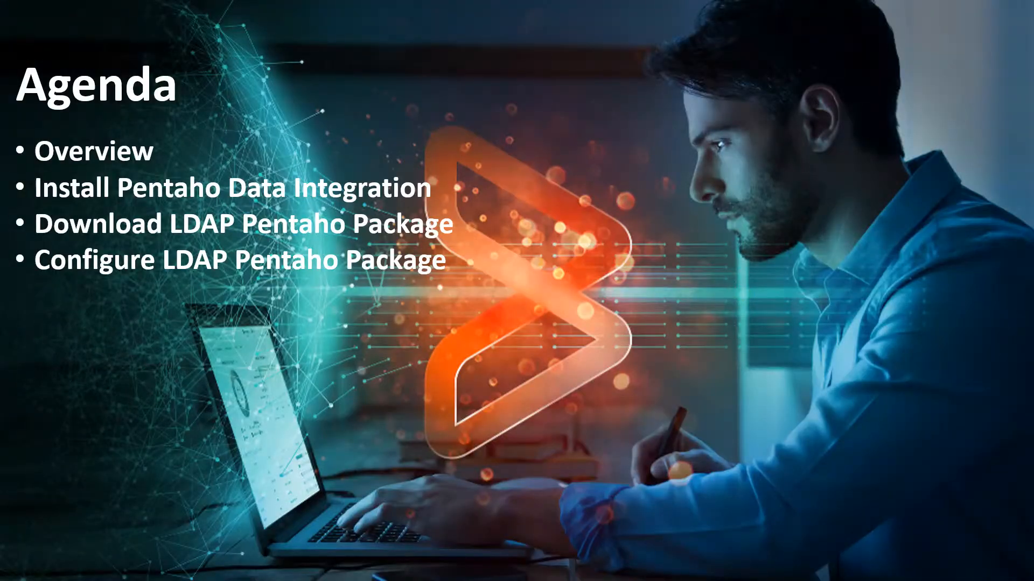
key("Right")
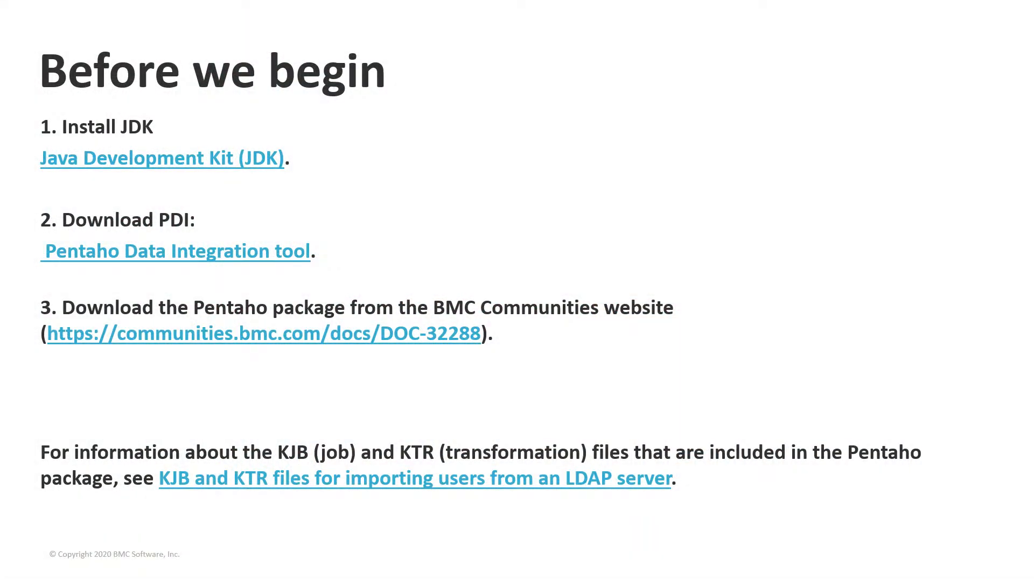
key("Right")
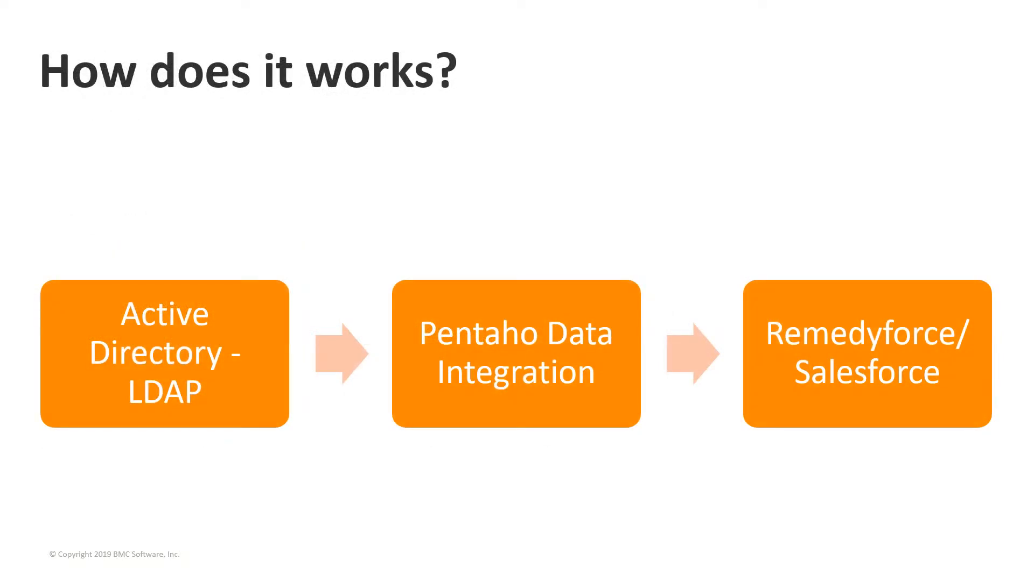